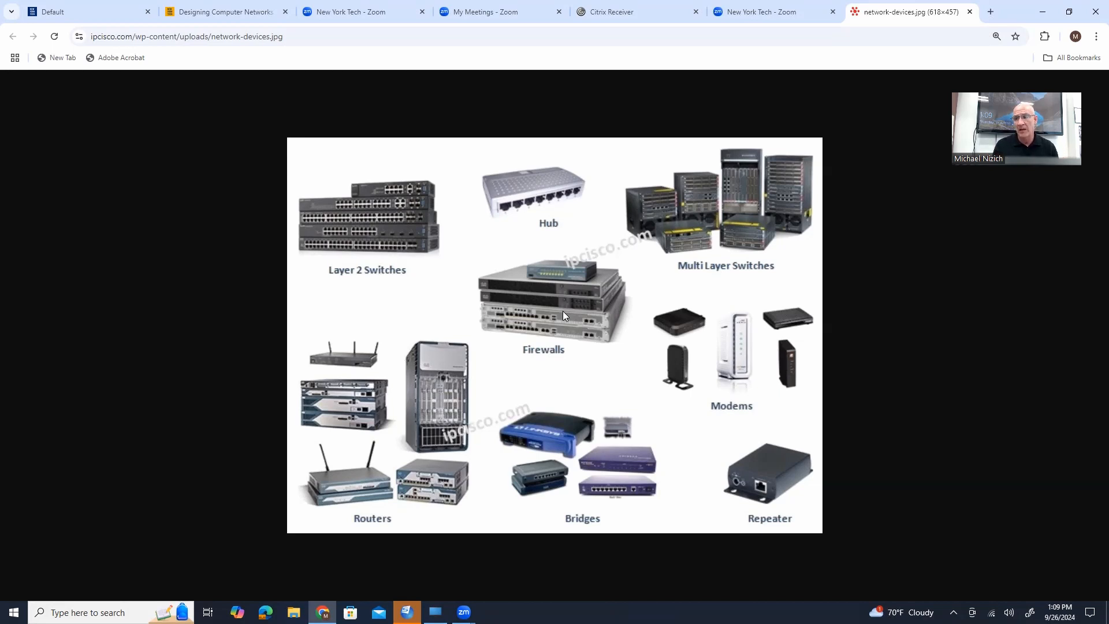
Switch to the remote desktop running Cisco Packet Tracer and minimize the login confirmation browser window covering the workspace
{"action": "left_click", "coordinate": [435, 611]}
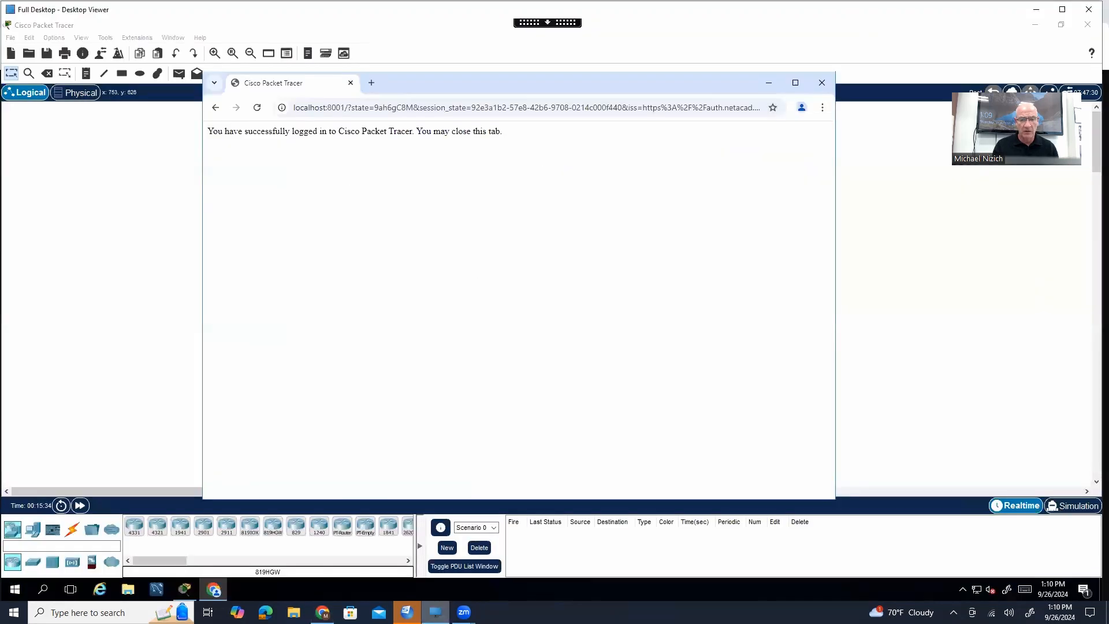
{"action": "left_click_drag", "start_coordinate": [746, 83], "coordinate": [730, 111]}
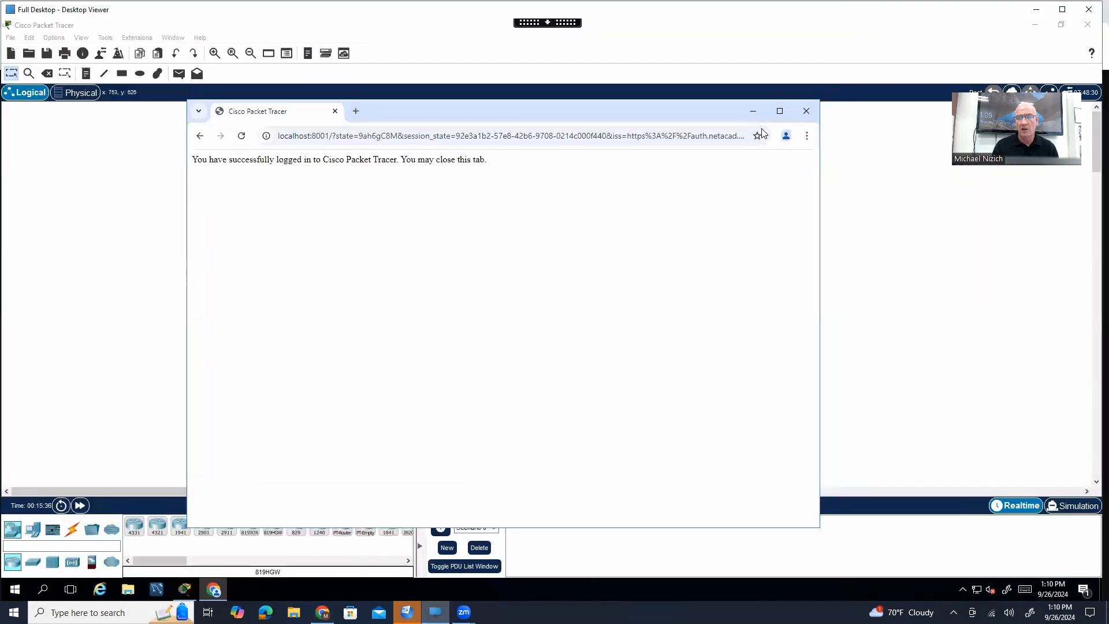
{"action": "left_click", "coordinate": [754, 110]}
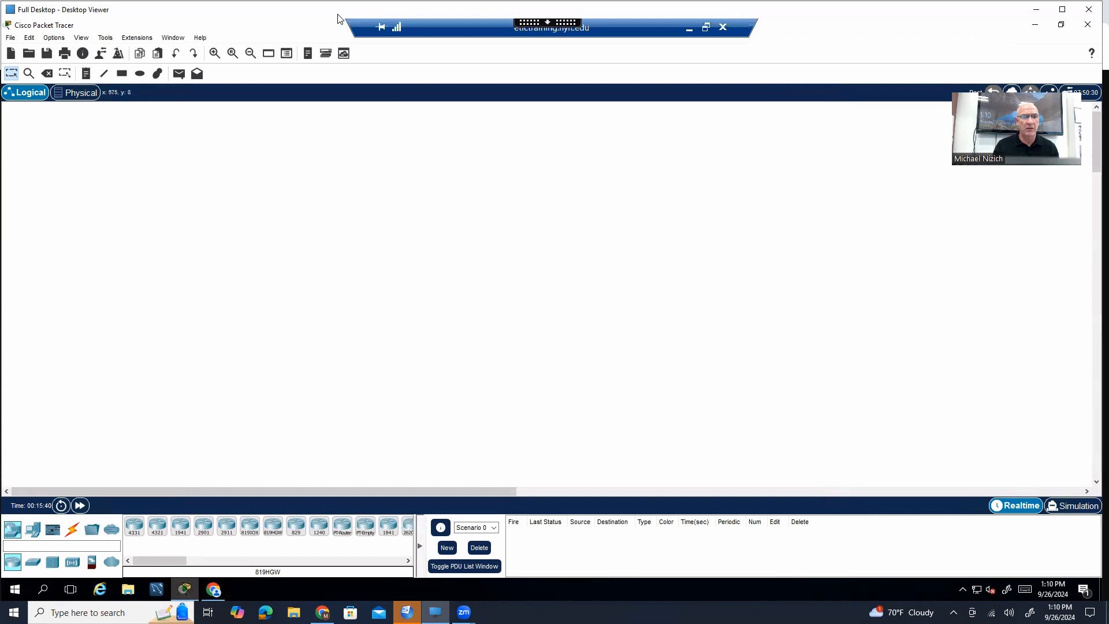
{"action": "left_click", "coordinate": [15, 589]}
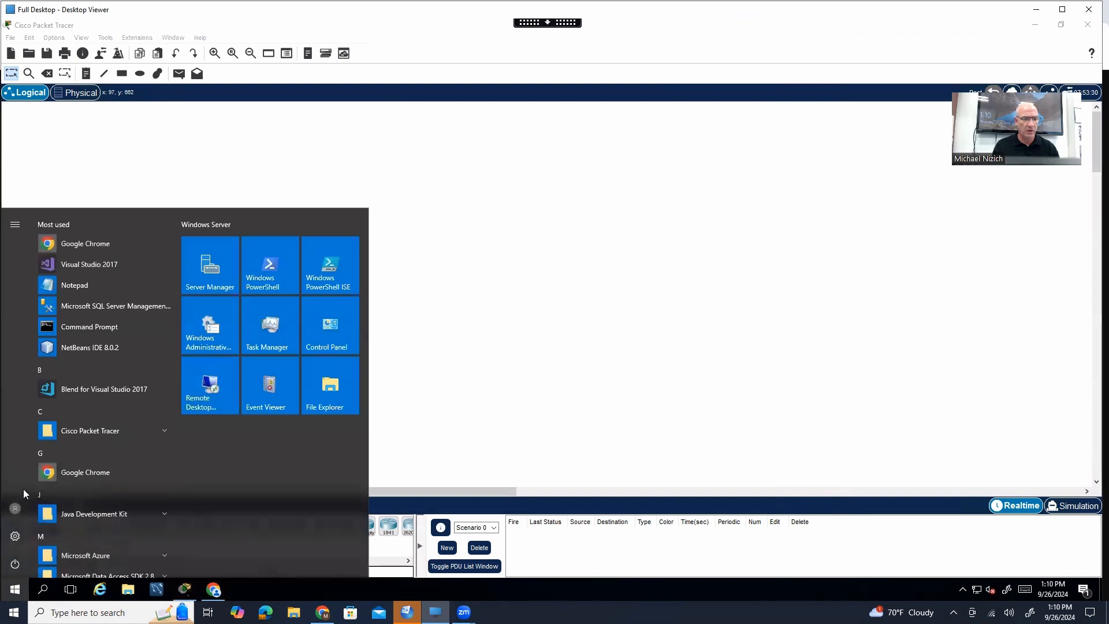
{"action": "scroll", "coordinate": [67, 433], "scroll_direction": "down", "scroll_amount": 2}
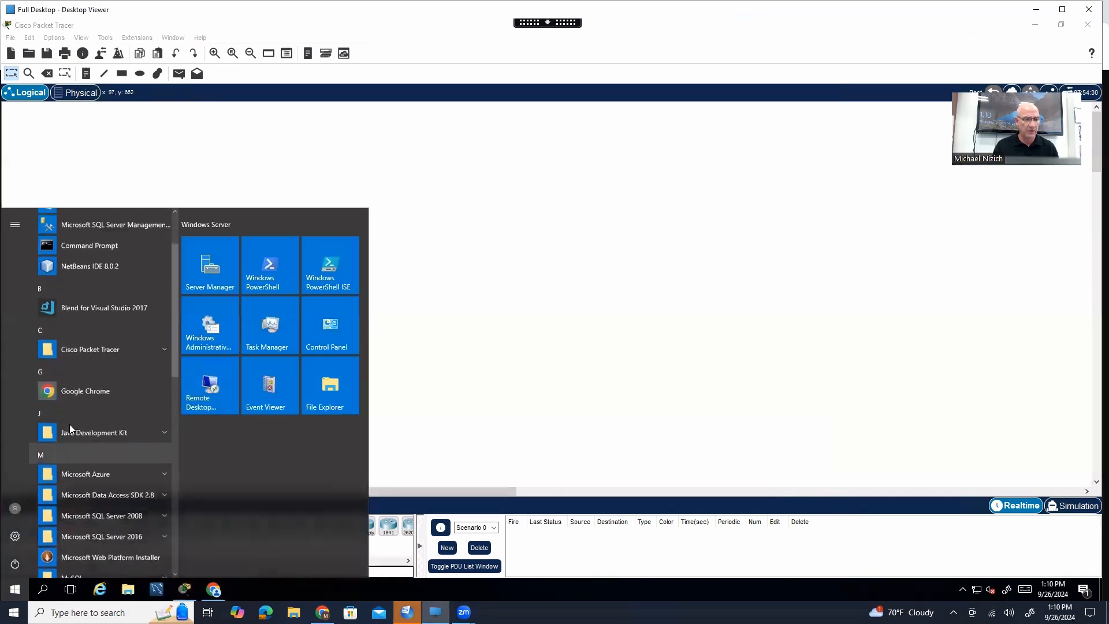
{"action": "scroll", "coordinate": [70, 425], "scroll_direction": "up", "scroll_amount": 2}
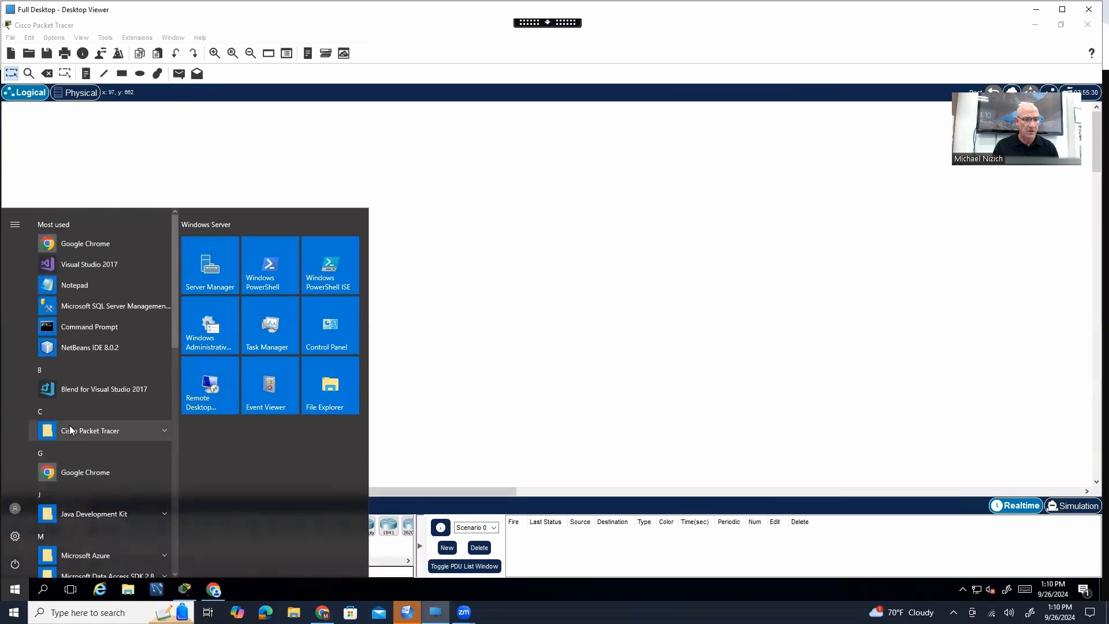
{"action": "scroll", "coordinate": [70, 425], "scroll_direction": "down", "scroll_amount": 5}
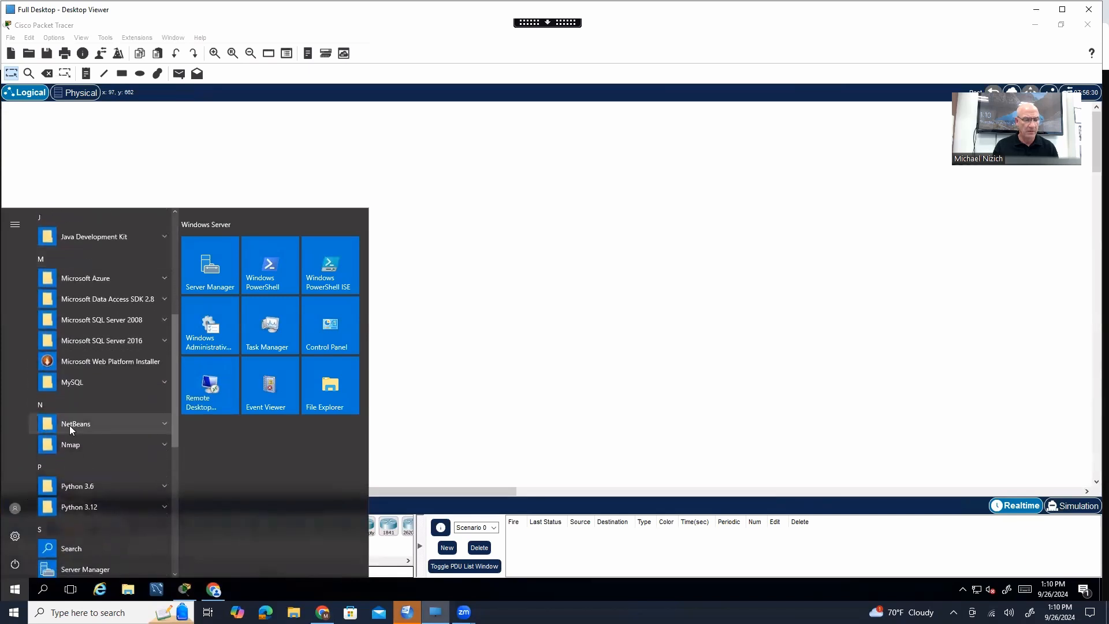
{"action": "scroll", "coordinate": [70, 428], "scroll_direction": "down", "scroll_amount": 1}
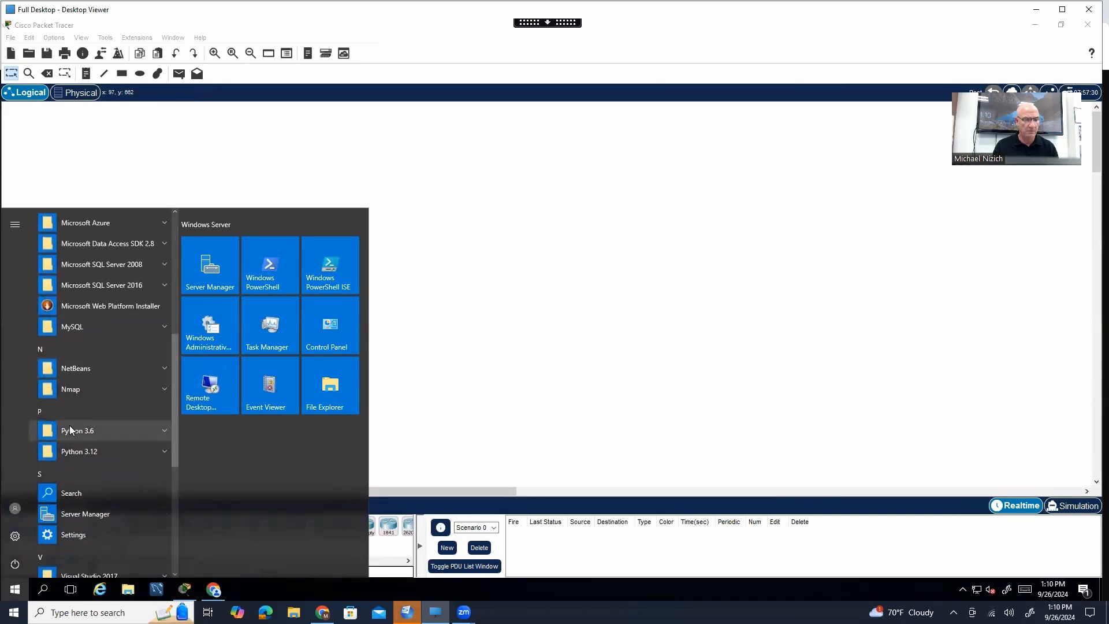
{"action": "scroll", "coordinate": [70, 430], "scroll_direction": "up", "scroll_amount": 2}
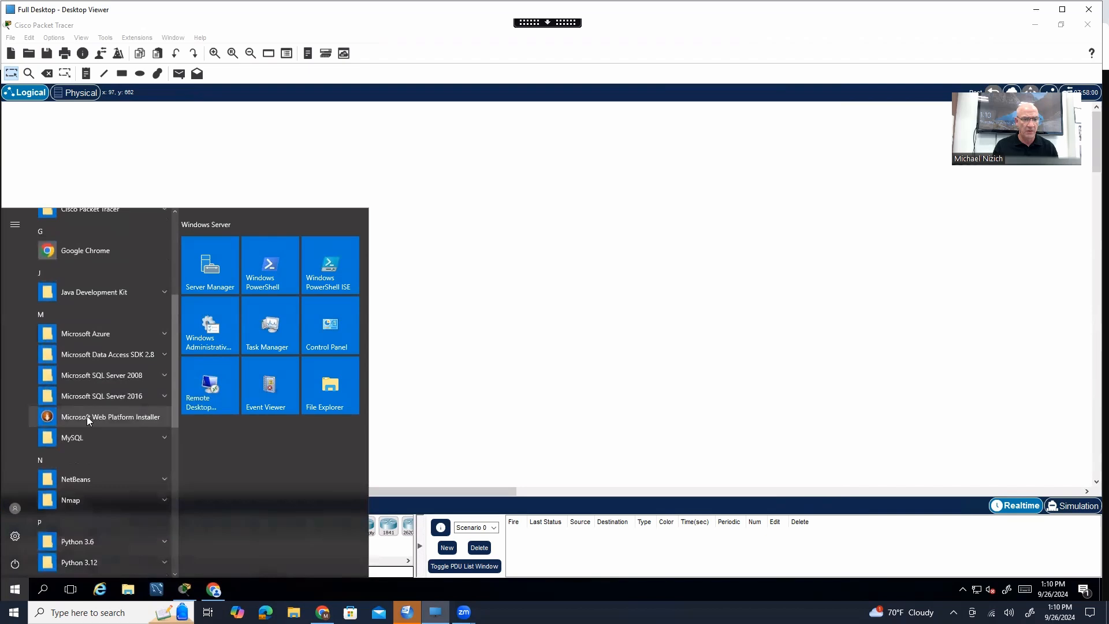
{"action": "left_click", "coordinate": [433, 200]}
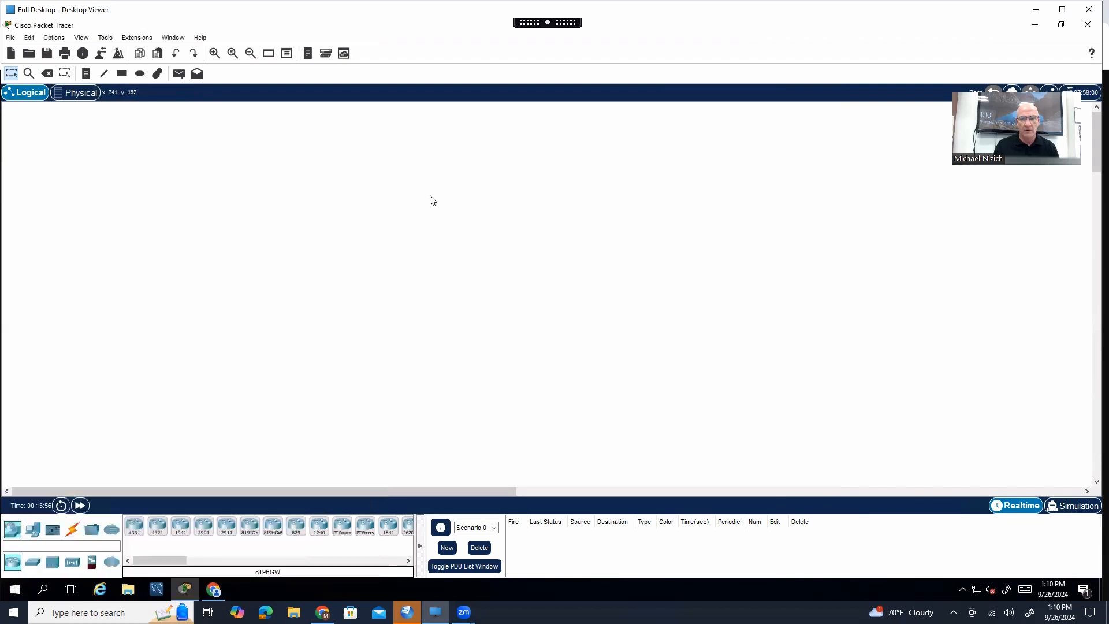
{"action": "left_click", "coordinate": [1035, 25]}
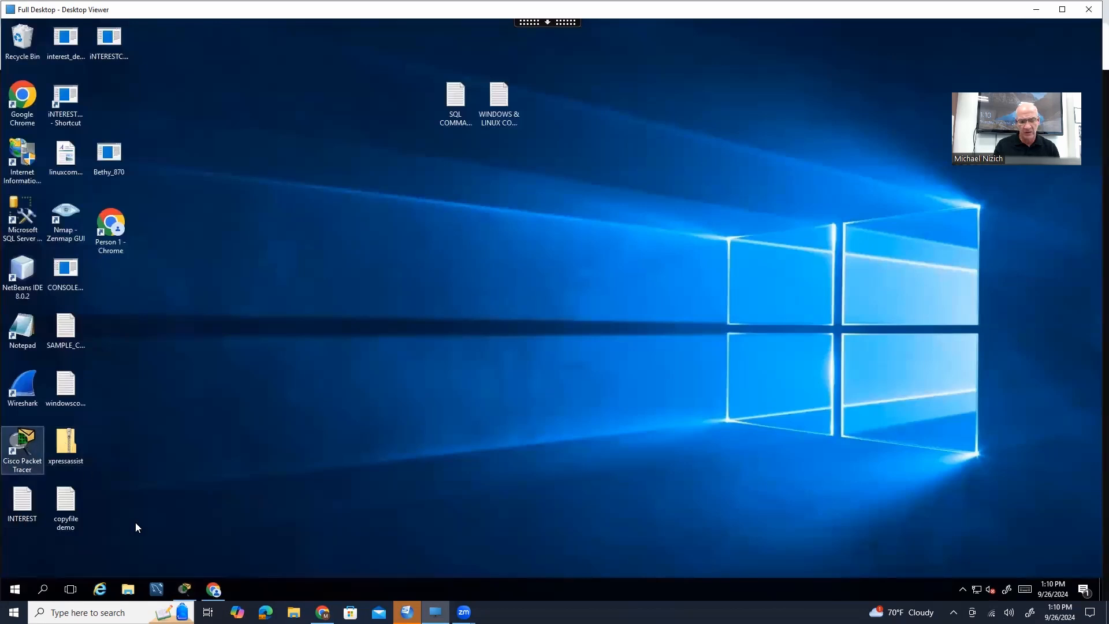
{"action": "left_click", "coordinate": [214, 590]}
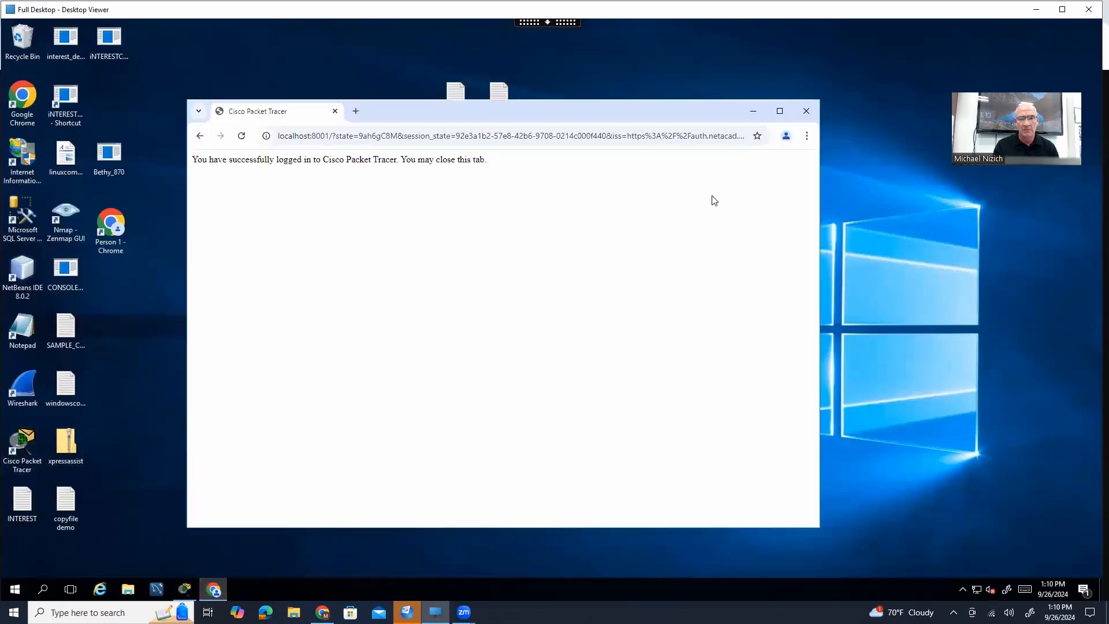
{"action": "left_click", "coordinate": [745, 117]}
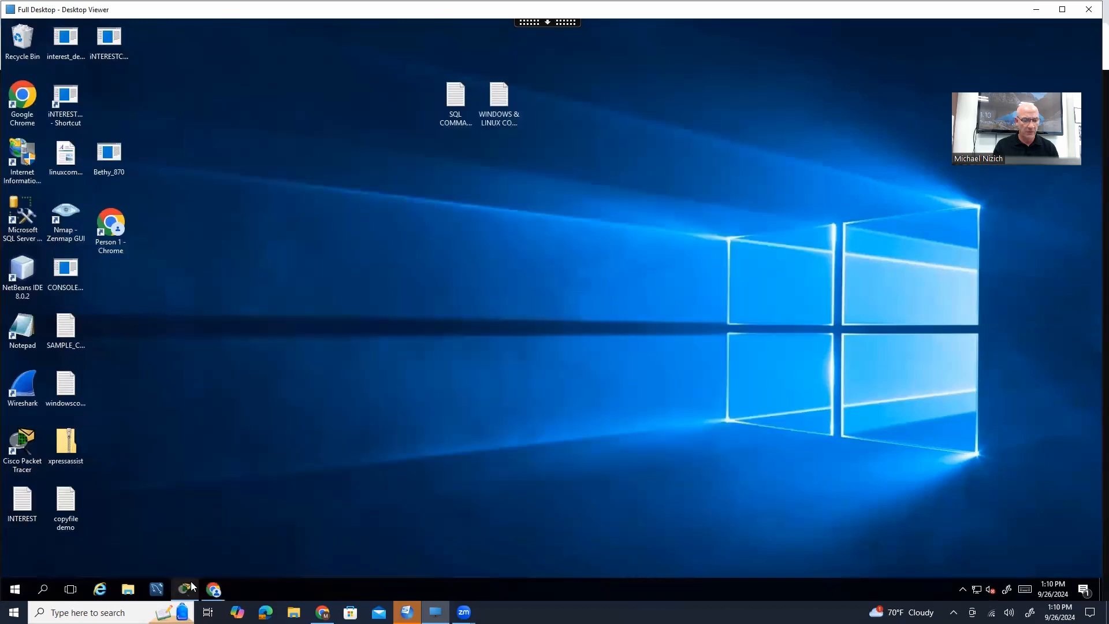
{"action": "left_click", "coordinate": [187, 588]}
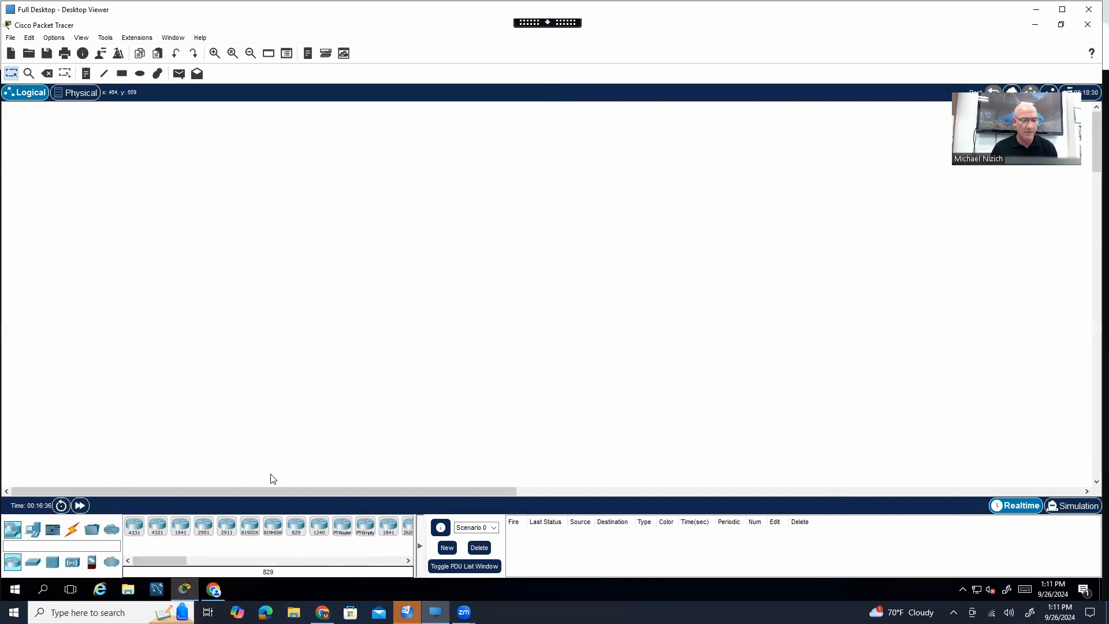
Add two PC end devices side by side in the empty logical workspace
{"action": "left_click", "coordinate": [34, 529]}
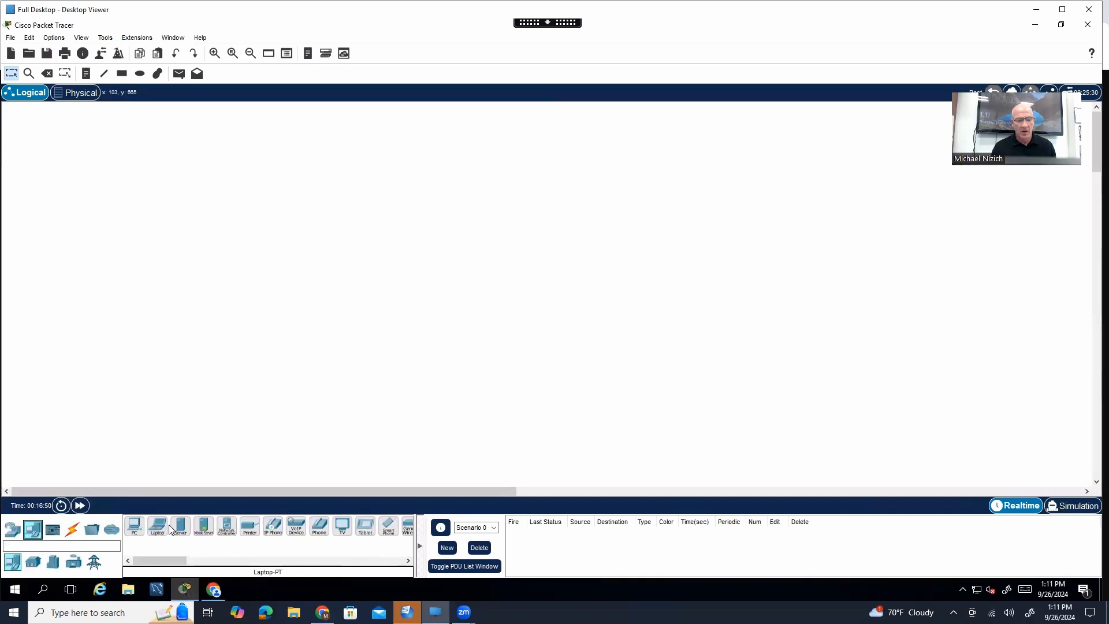
{"action": "left_click_drag", "start_coordinate": [136, 529], "coordinate": [178, 313]}
{"action": "left_click_drag", "start_coordinate": [135, 527], "coordinate": [324, 322]}
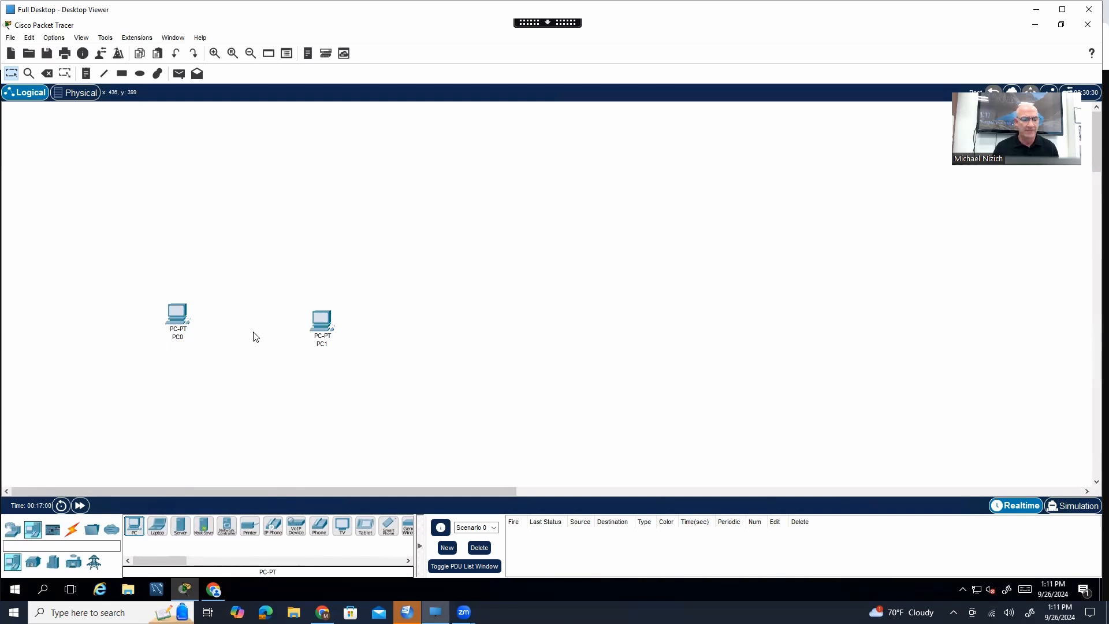
Connect PC0's FastEthernet0 port to PC1's FastEthernet0 port with a Copper Cross-Over cable
{"action": "left_click", "coordinate": [73, 529]}
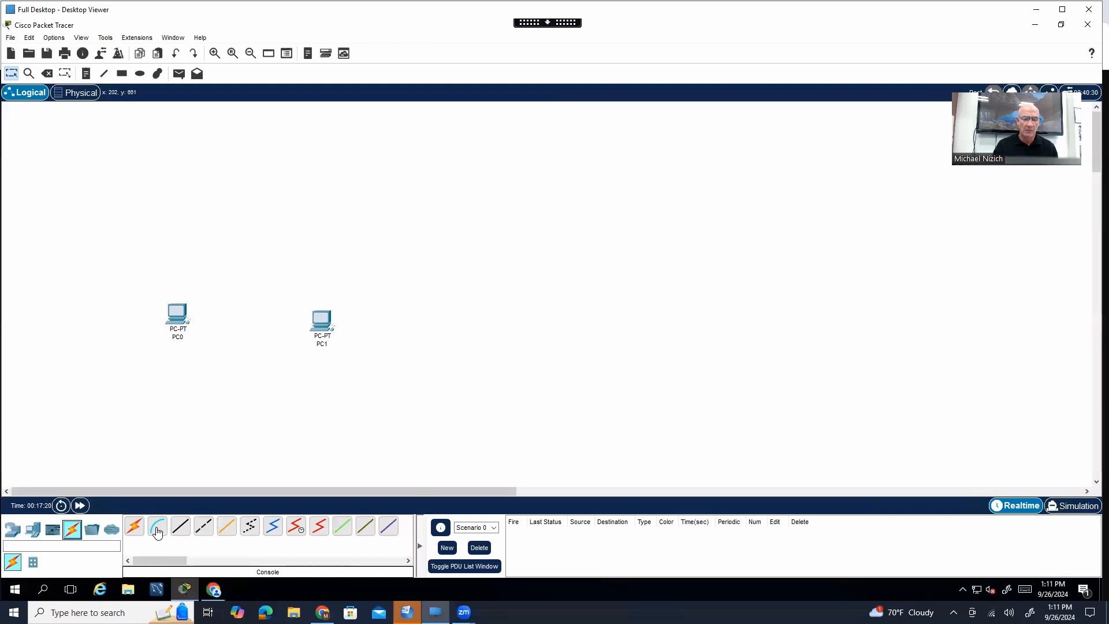
{"action": "left_click", "coordinate": [205, 528]}
{"action": "left_click", "coordinate": [183, 321]}
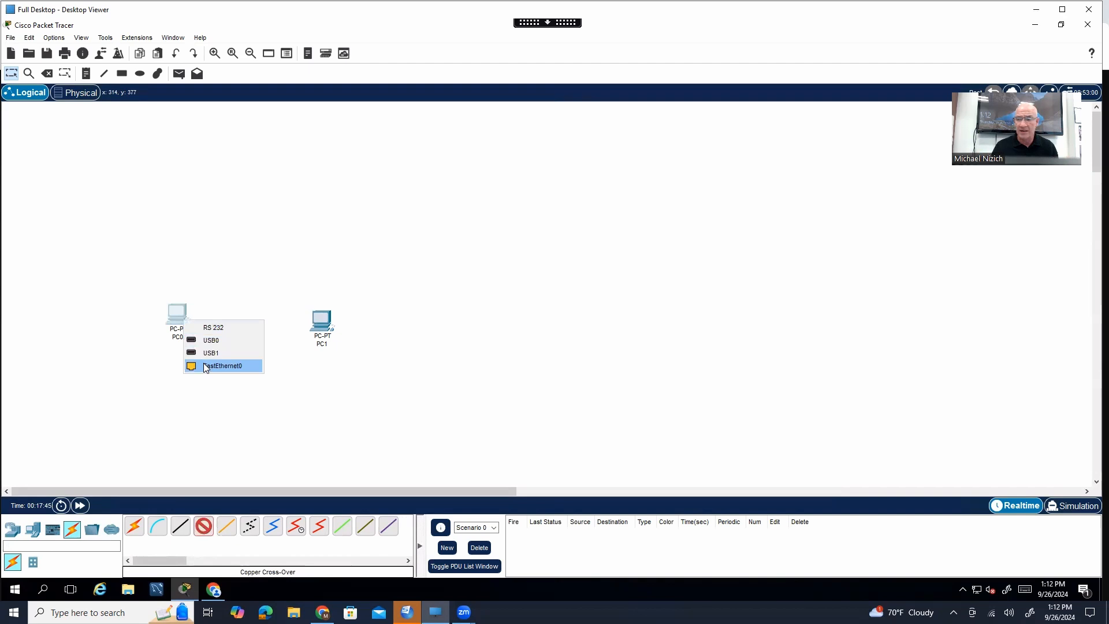
{"action": "left_click", "coordinate": [203, 364]}
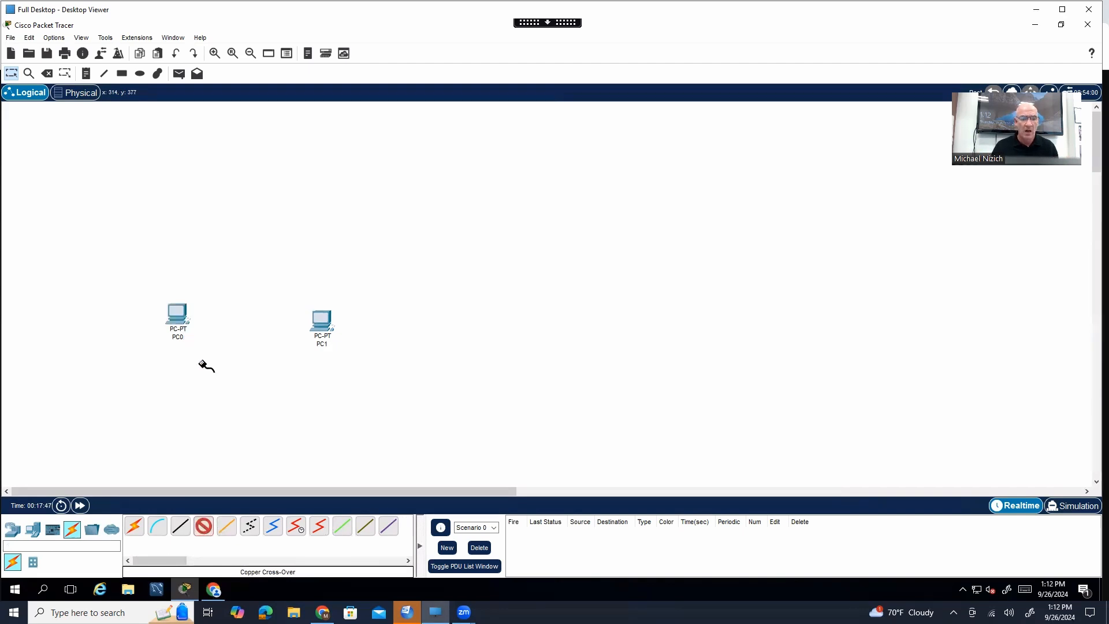
{"action": "left_click", "coordinate": [315, 320]}
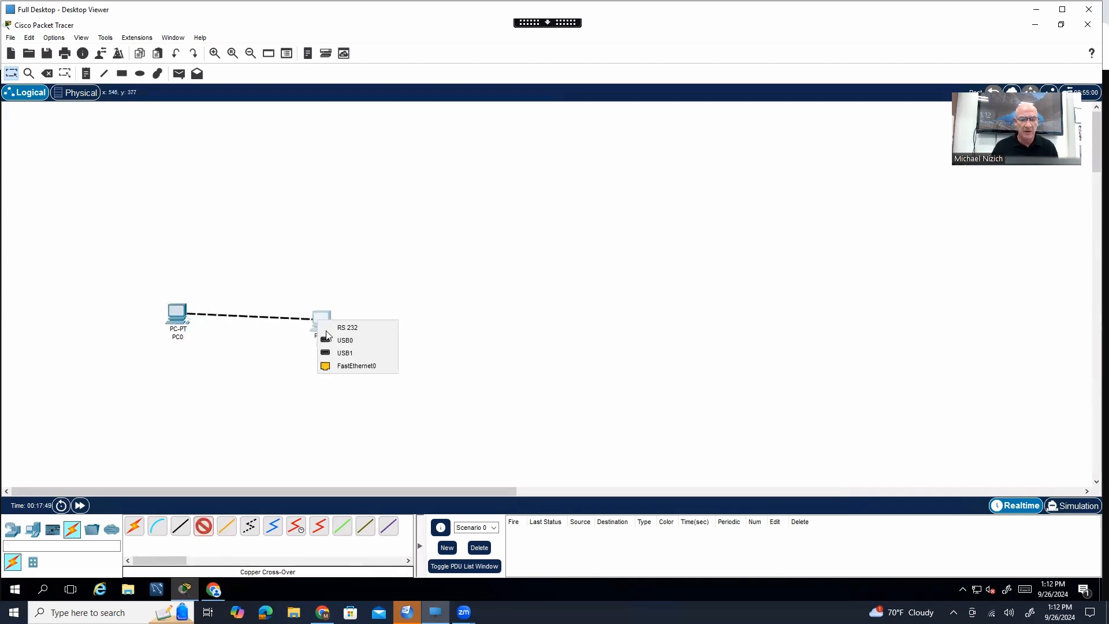
{"action": "left_click", "coordinate": [339, 366]}
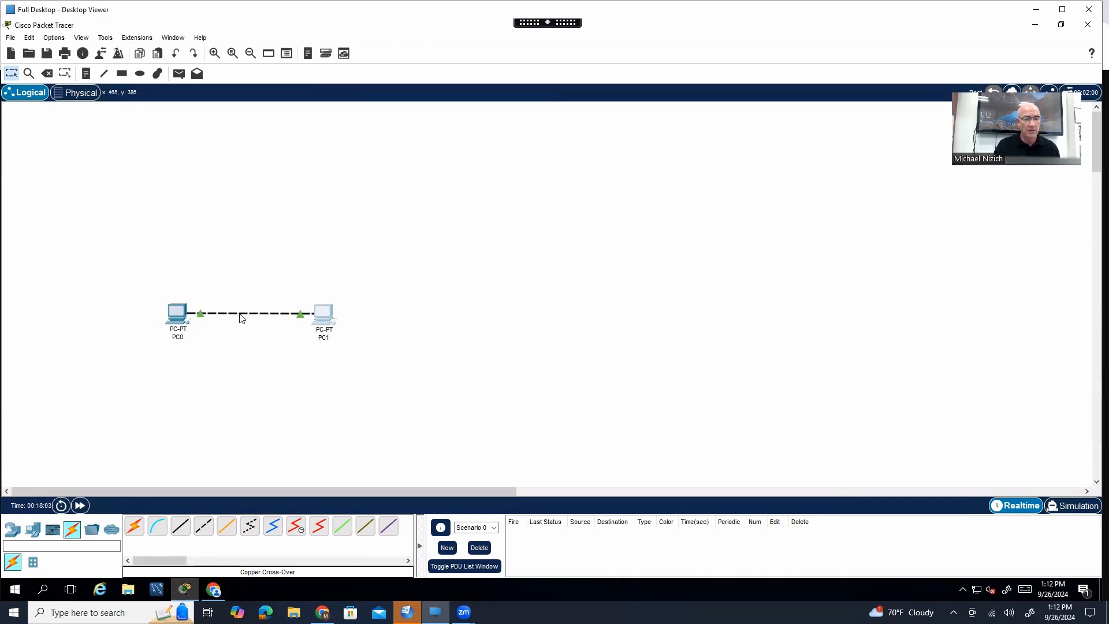
Place a text note reading 192.168.1.0 above the link between the two PCs
{"action": "mouse_move", "coordinate": [189, 323]}
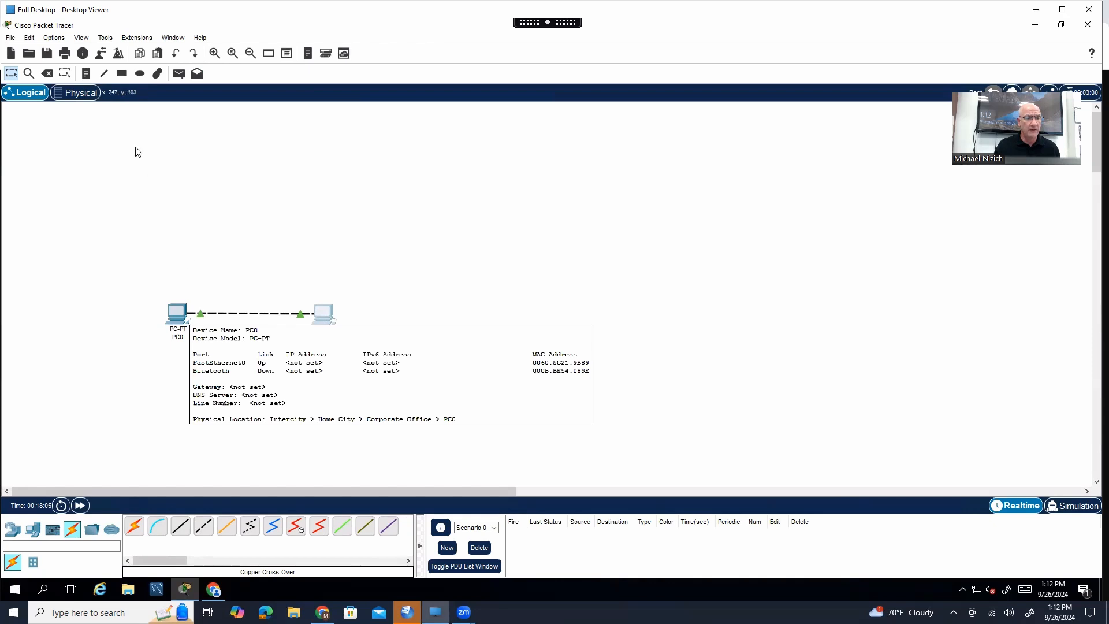
{"action": "left_click", "coordinate": [87, 74]}
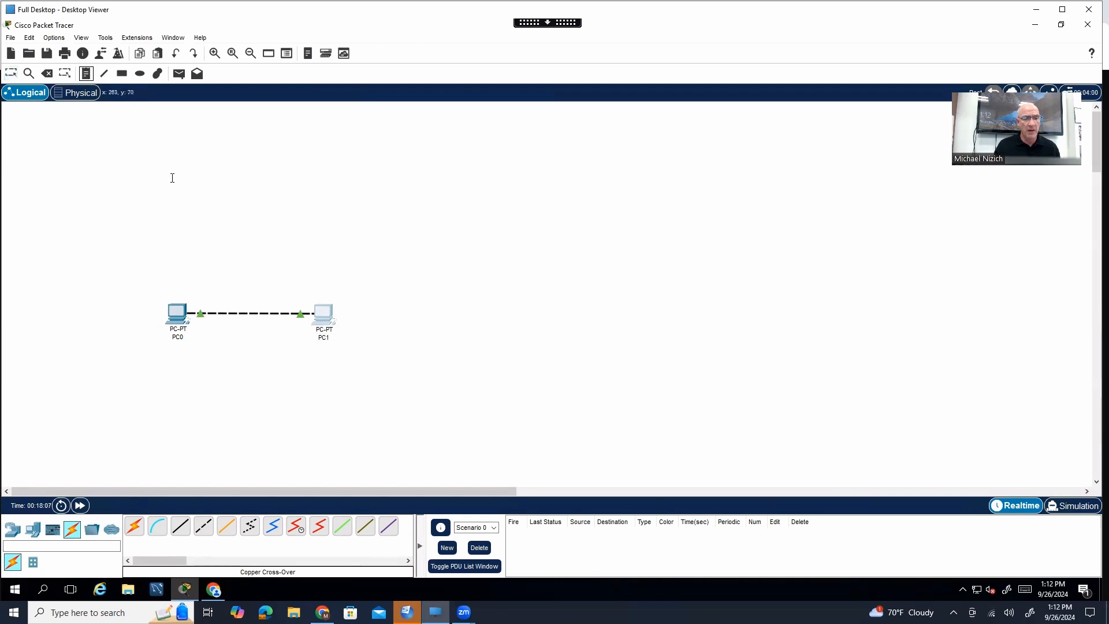
{"action": "left_click", "coordinate": [211, 237]}
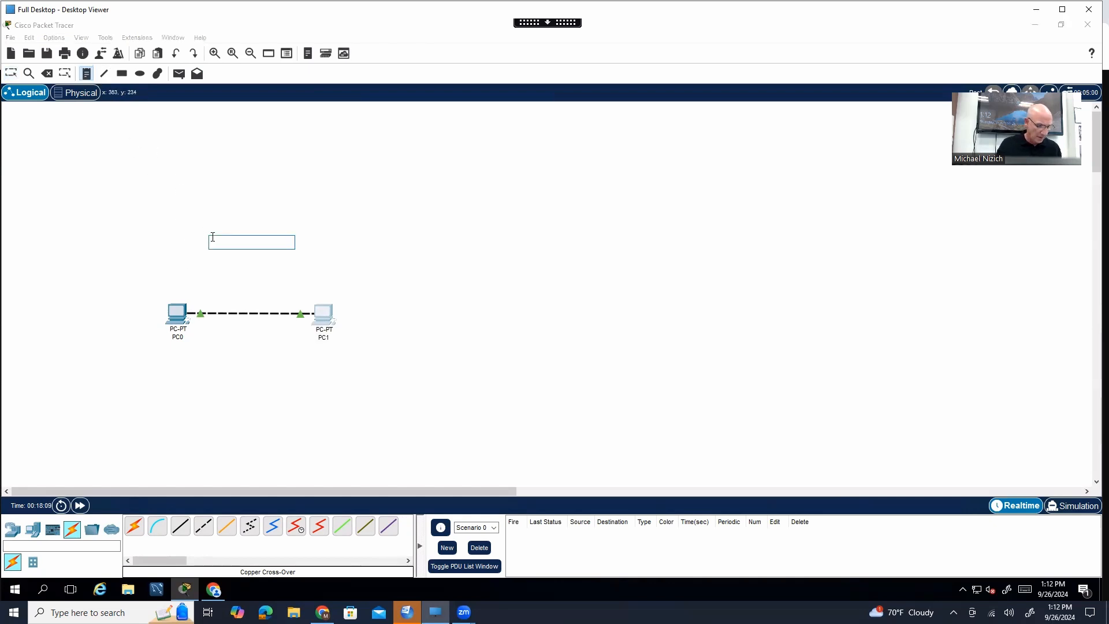
{"action": "type", "text": "192.168.1.0"}
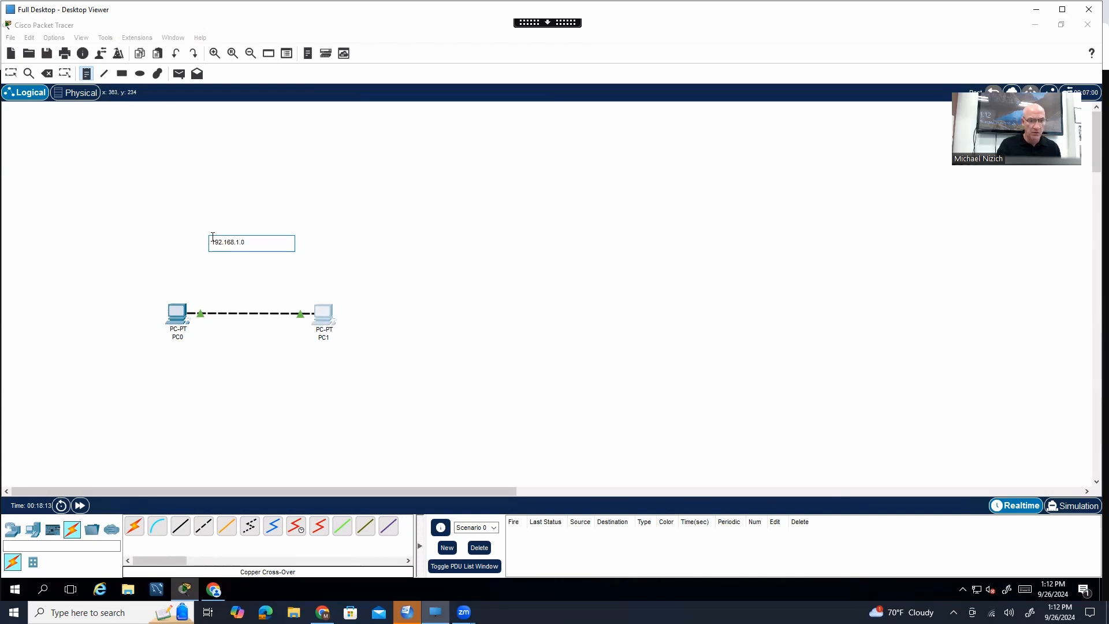
{"action": "key", "text": "Escape"}
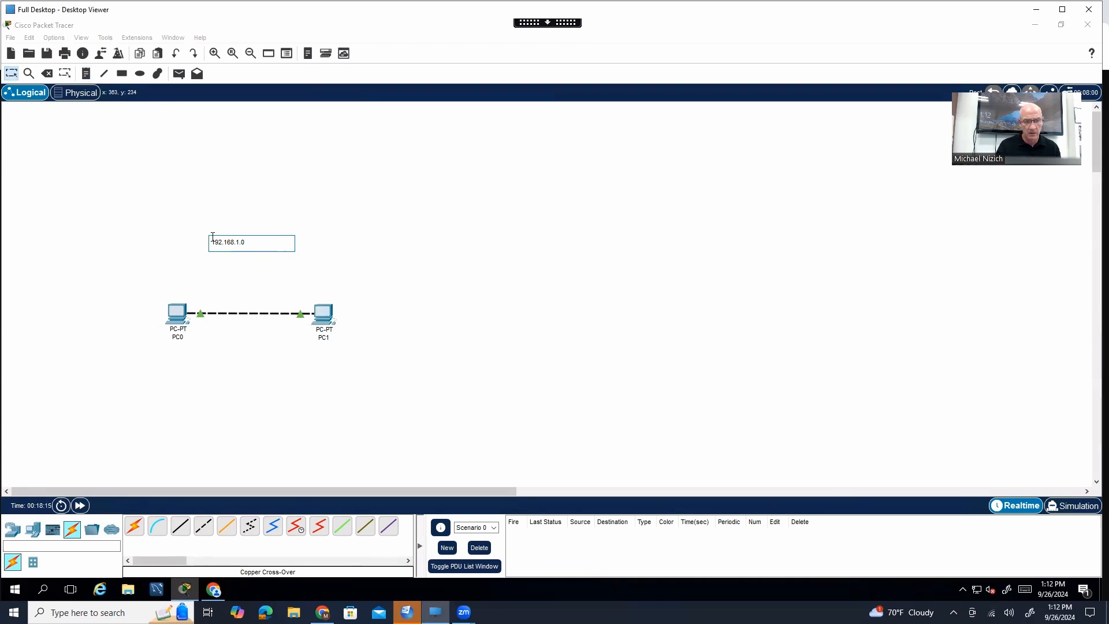
{"action": "left_click", "coordinate": [242, 278]}
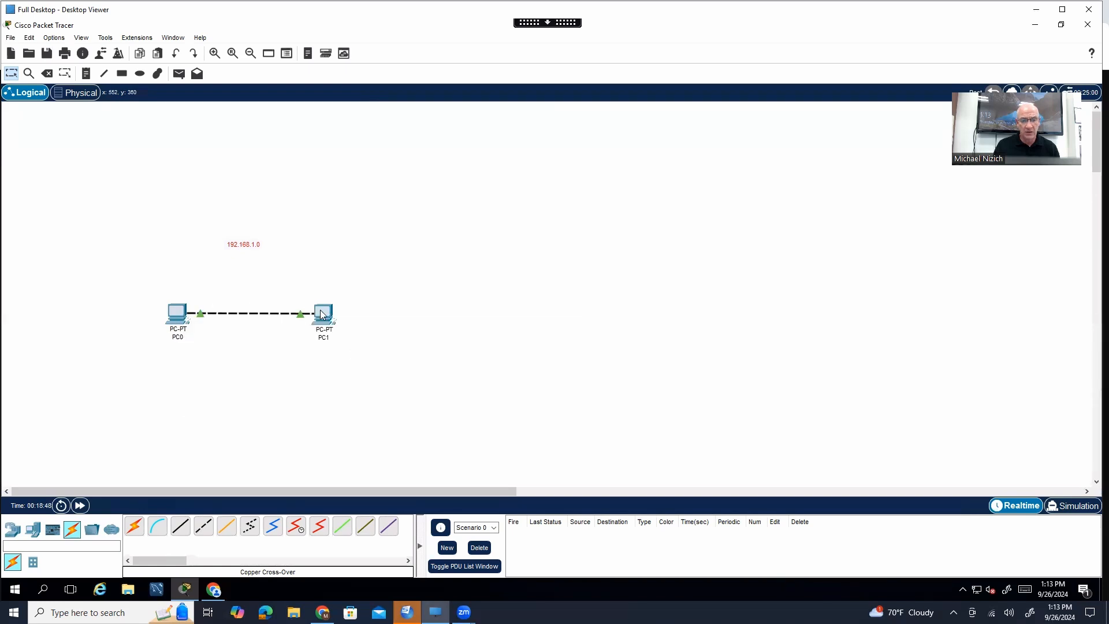
Label the two PCs with text notes above them, 192.168.1.1 for PC0 and 192.168.1.2 for PC1
{"action": "left_click", "coordinate": [86, 73]}
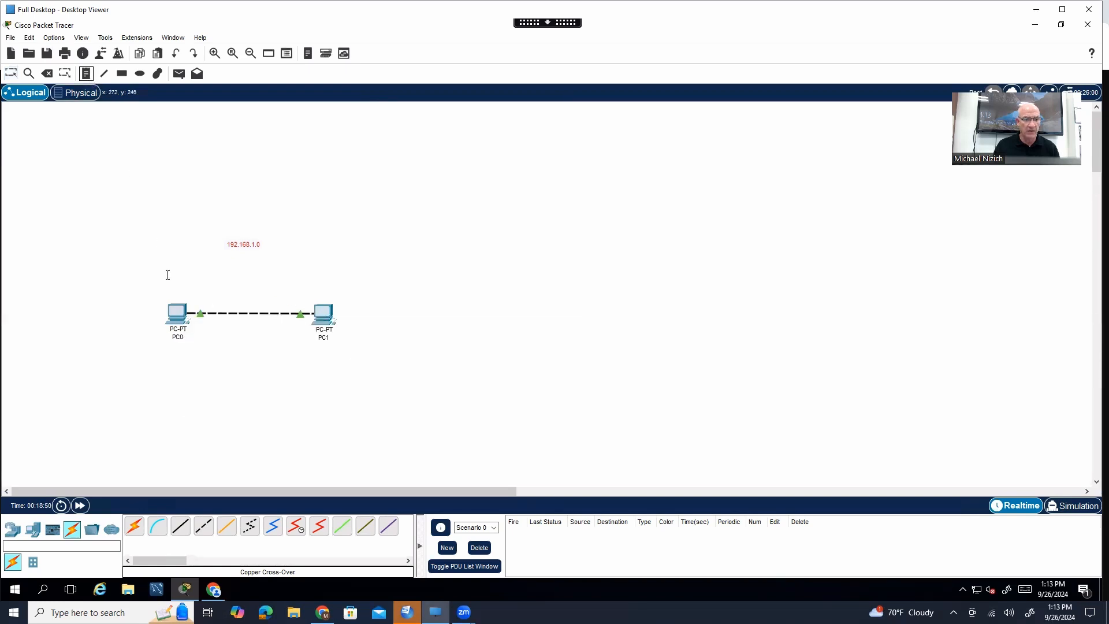
{"action": "left_click", "coordinate": [166, 290]}
{"action": "type", "text": "192.168.1.1"}
{"action": "key", "text": "Escape"}
{"action": "left_click", "coordinate": [86, 73]}
{"action": "left_click", "coordinate": [312, 289]}
{"action": "type", "text": "192.168.1.2"}
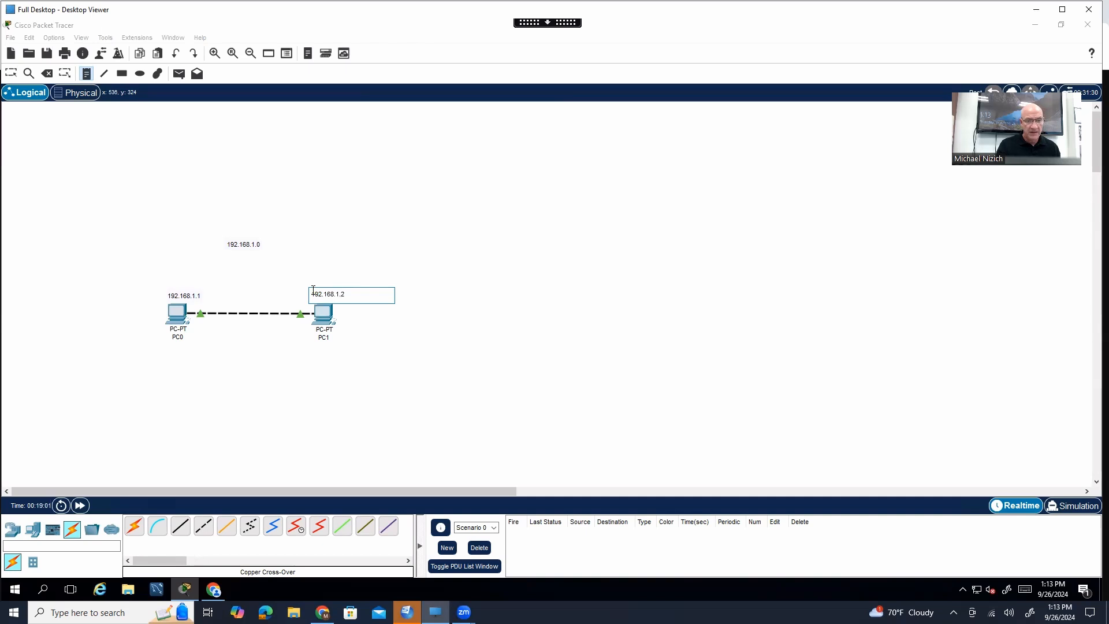
{"action": "key", "text": "Escape"}
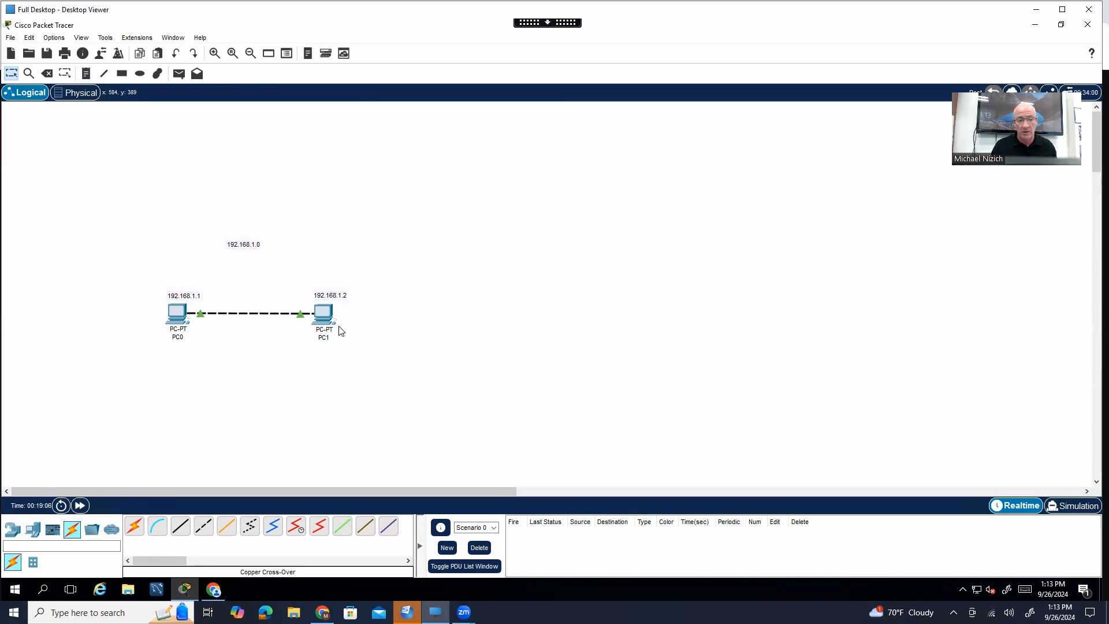
Configure PC0's FastEthernet0 with the static IPv4 address 192.168.1.1 and subnet mask 255.255.255.0
{"action": "left_click", "coordinate": [175, 320]}
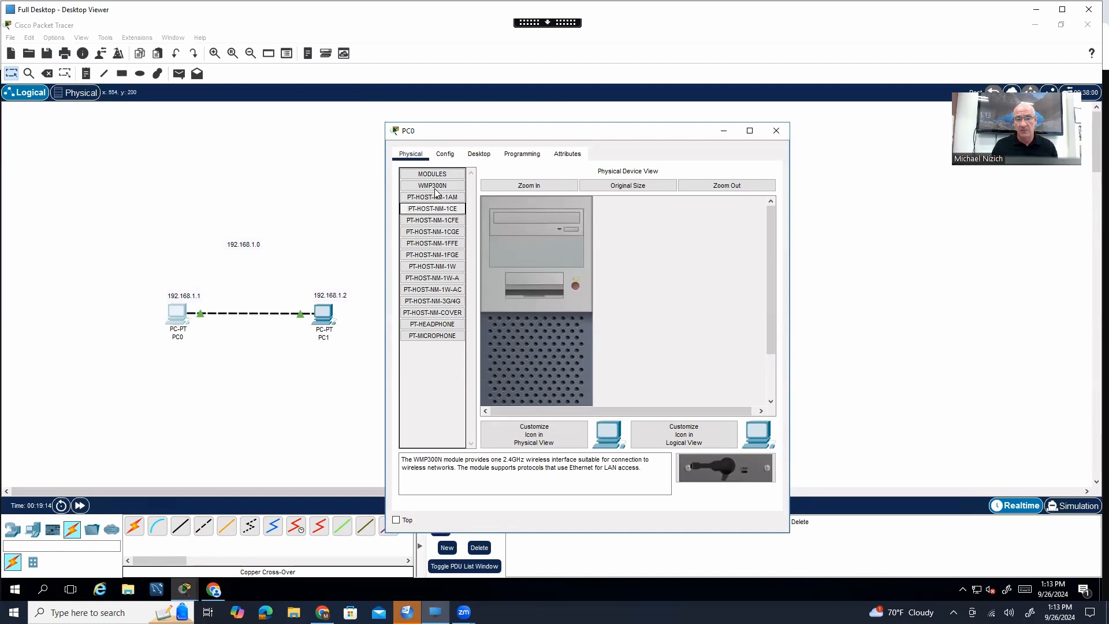
{"action": "left_click", "coordinate": [480, 155]}
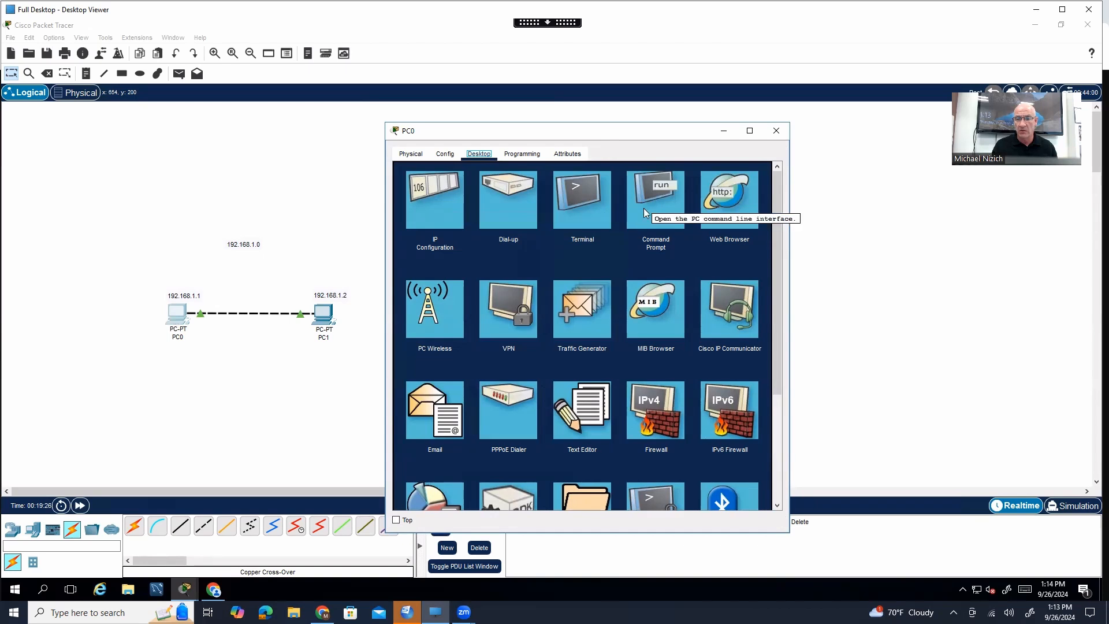
{"action": "left_click", "coordinate": [436, 210]}
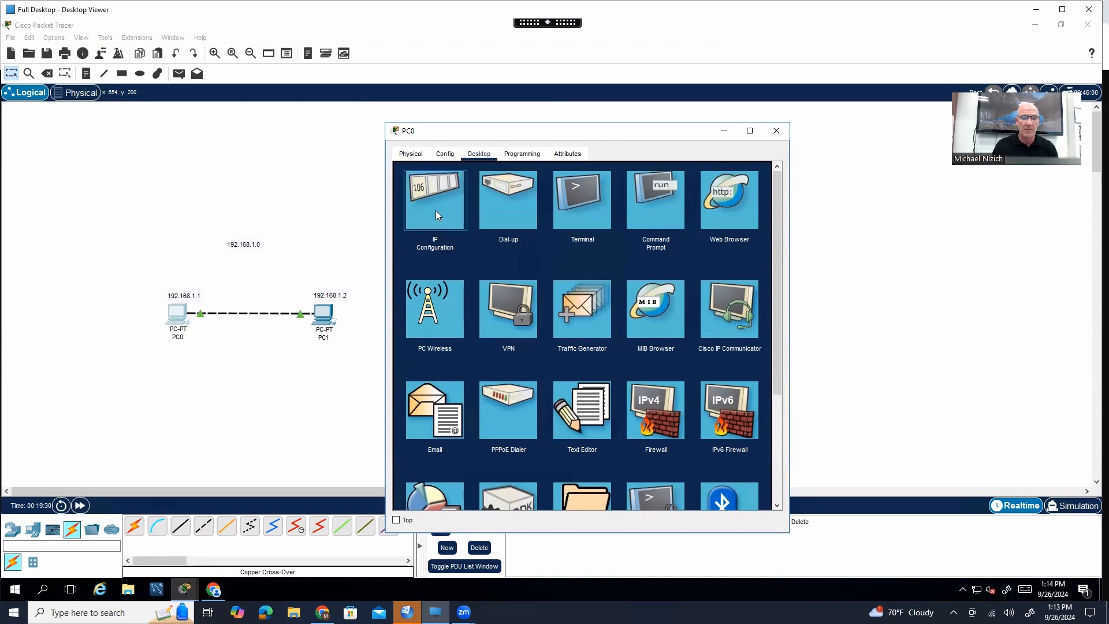
{"action": "left_click", "coordinate": [552, 234]}
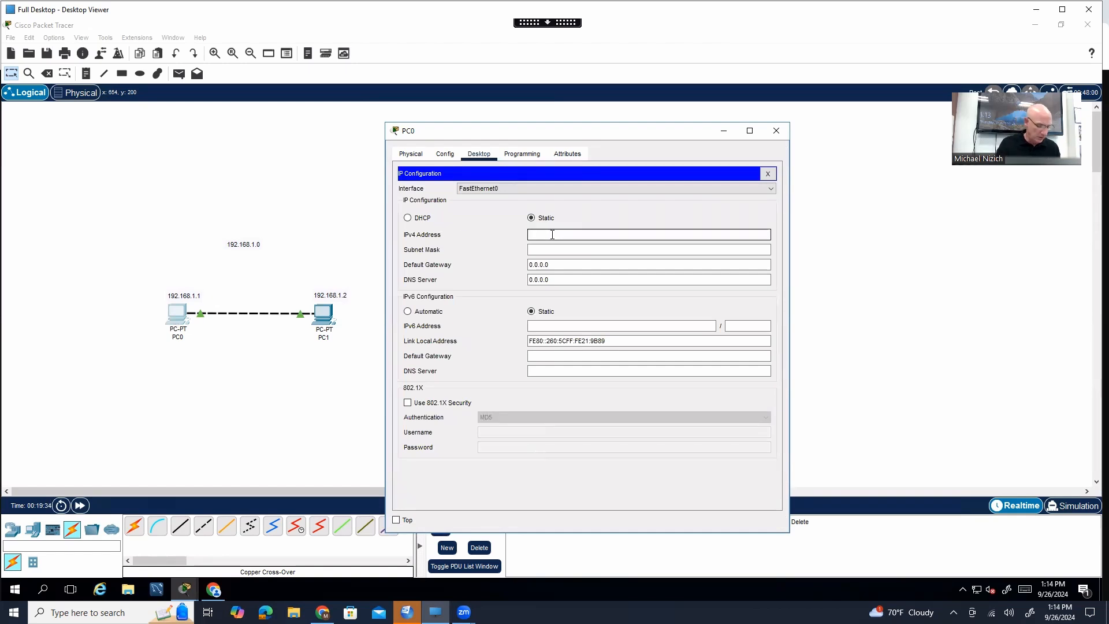
{"action": "type", "text": "19"}
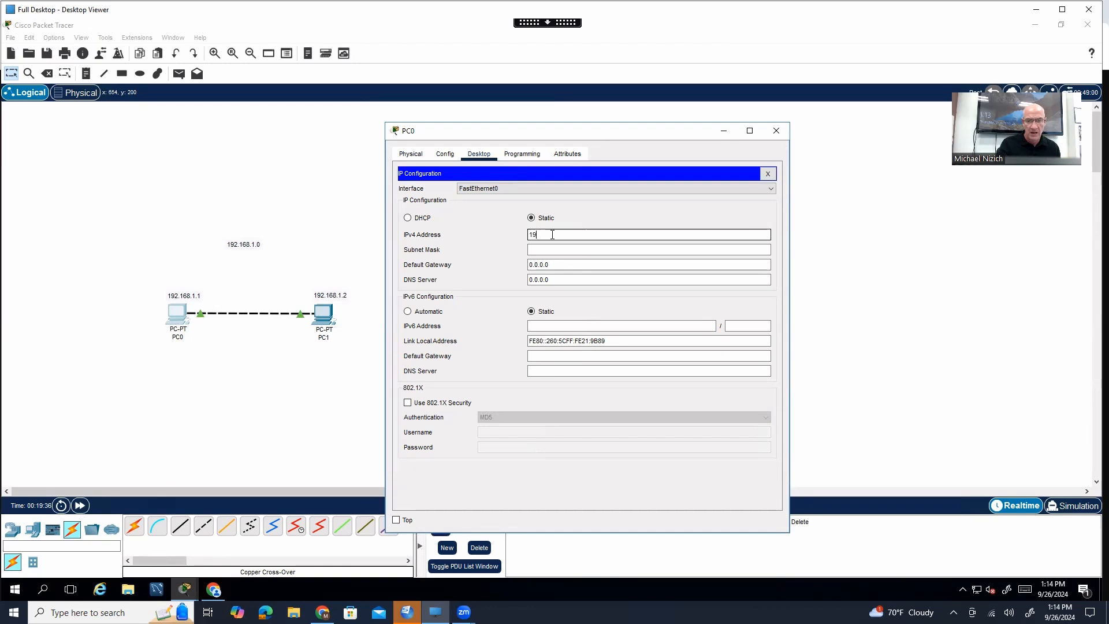
{"action": "type", "text": "2.168.1.1"}
{"action": "key", "text": "Tab"}
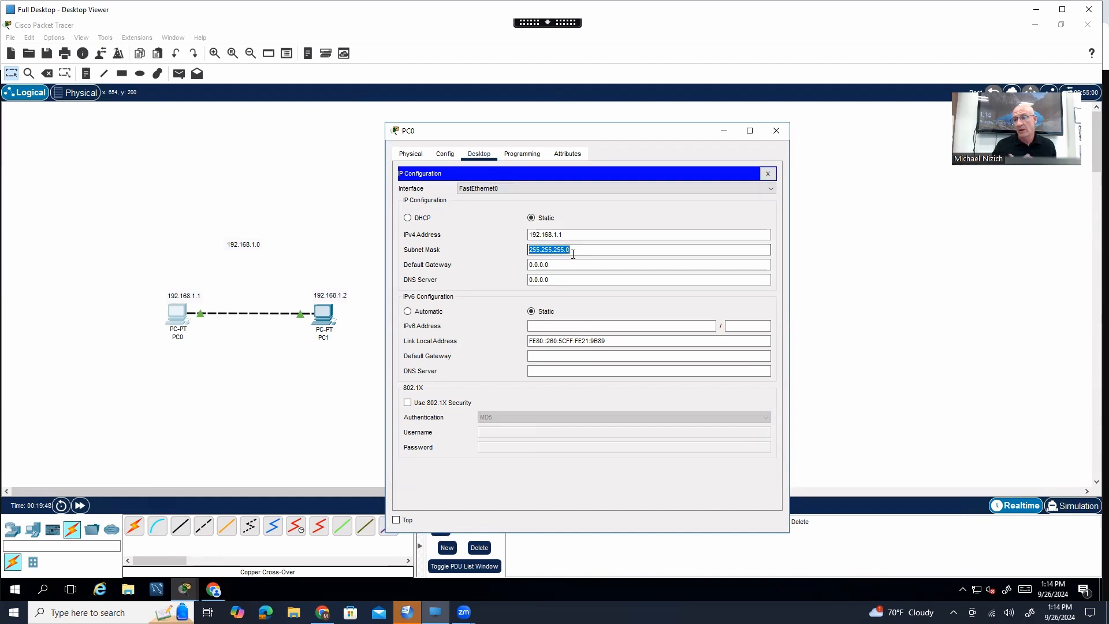
{"action": "left_click", "coordinate": [574, 249]}
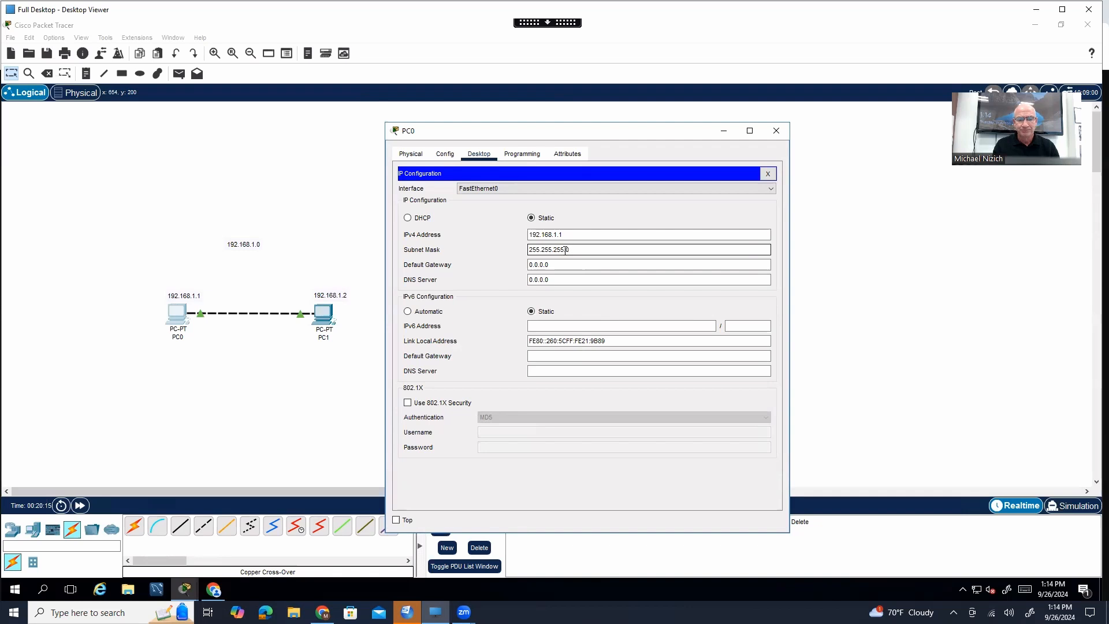
{"action": "left_click", "coordinate": [561, 264]}
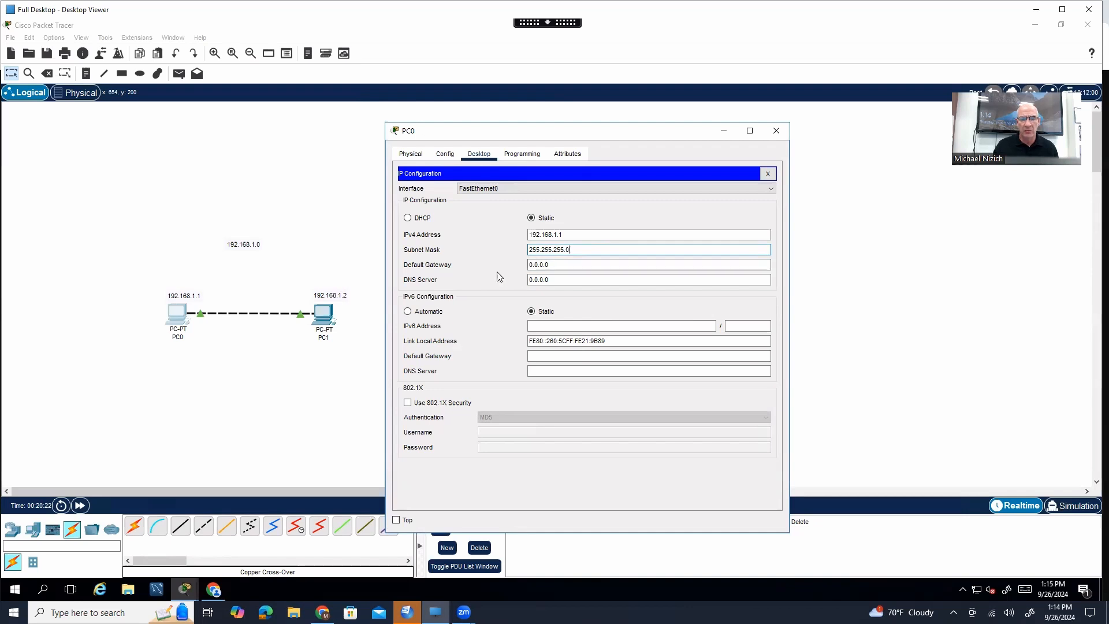
{"action": "left_click", "coordinate": [775, 131]}
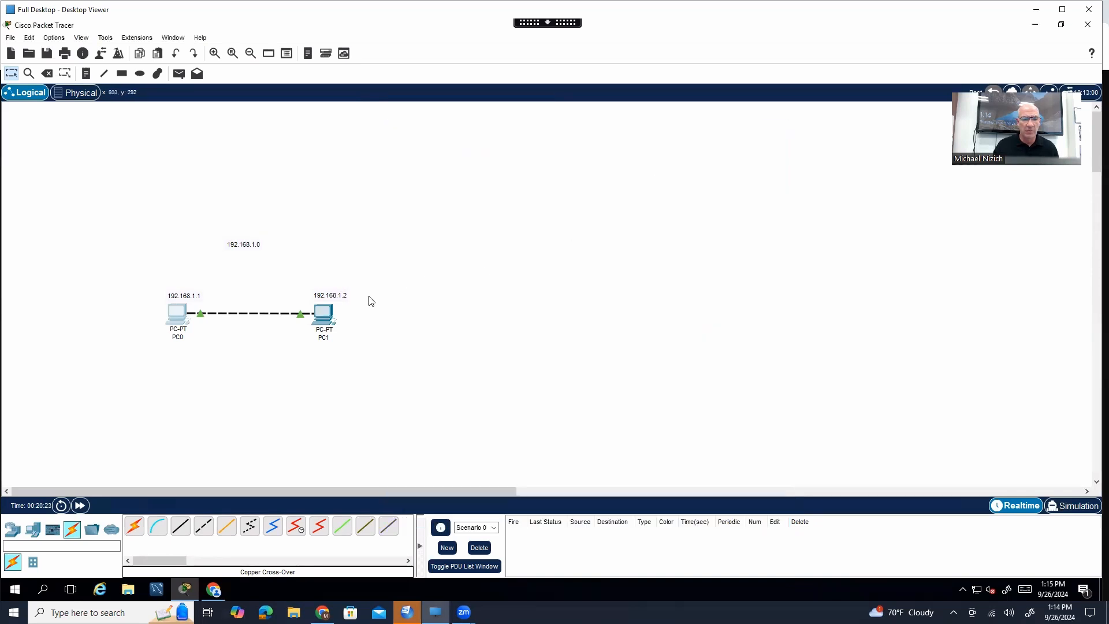
Configure PC1's FastEthernet0 with the static IPv4 address 192.168.1.2 and subnet mask 255.255.255.0
{"action": "left_click", "coordinate": [323, 315]}
{"action": "left_click", "coordinate": [444, 154]}
{"action": "left_click", "coordinate": [479, 155]}
{"action": "left_click", "coordinate": [444, 197]}
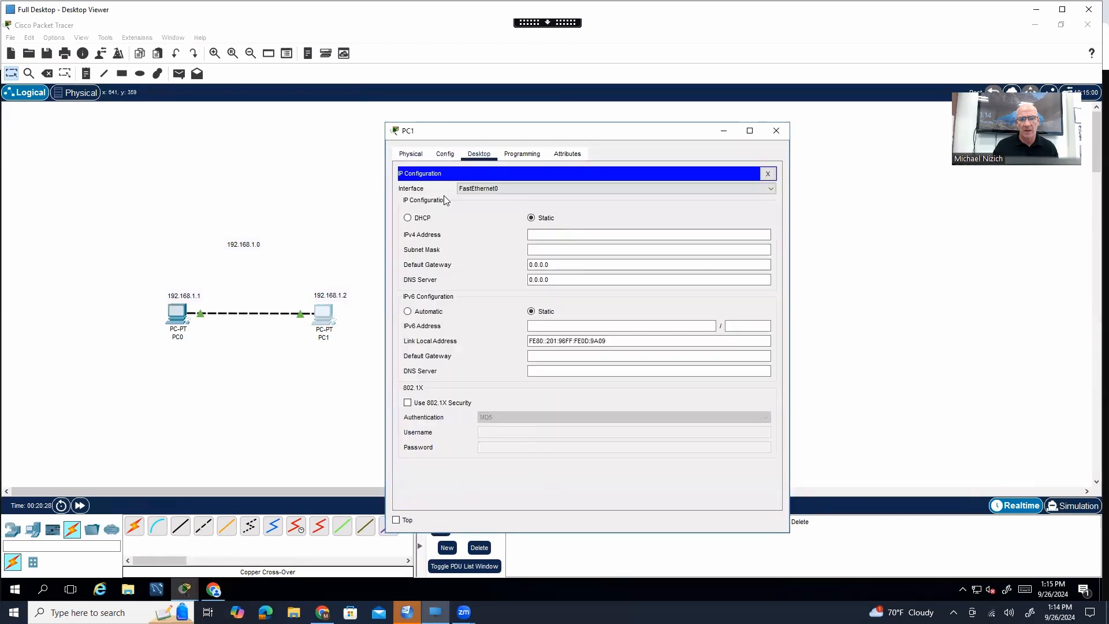
{"action": "left_click", "coordinate": [530, 234]}
{"action": "type", "text": "192.168.1.2"}
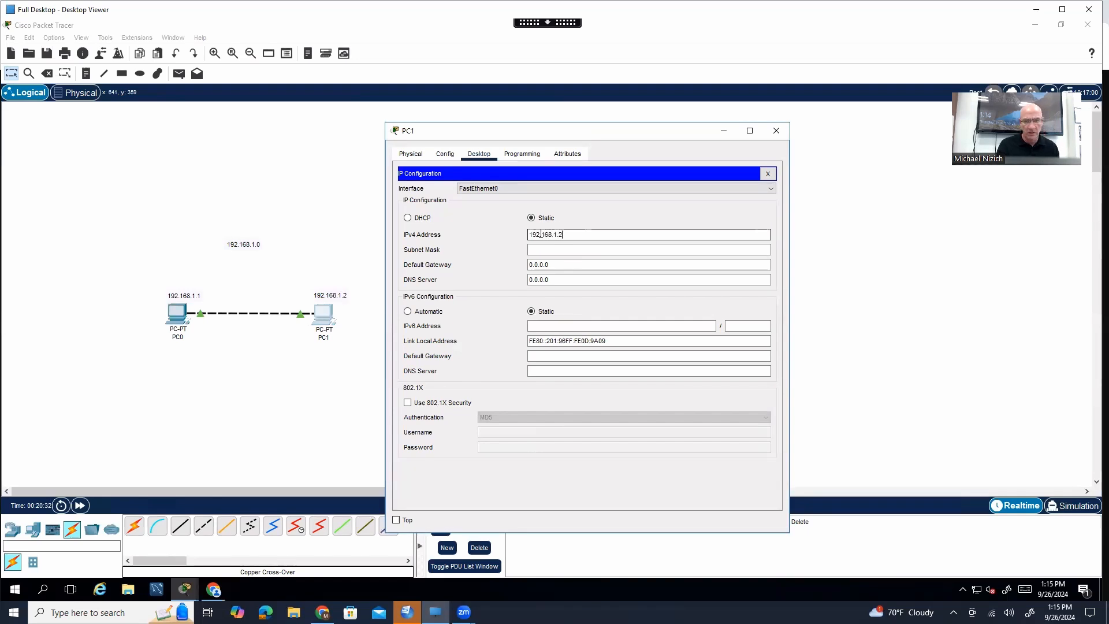
{"action": "key", "text": "Tab"}
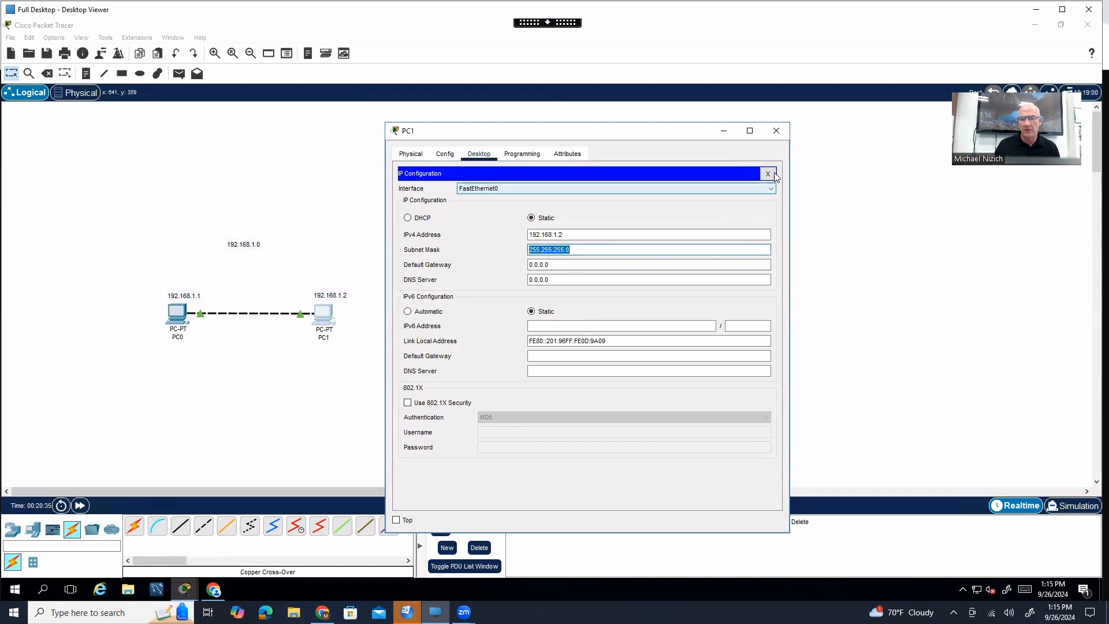
{"action": "left_click", "coordinate": [778, 130]}
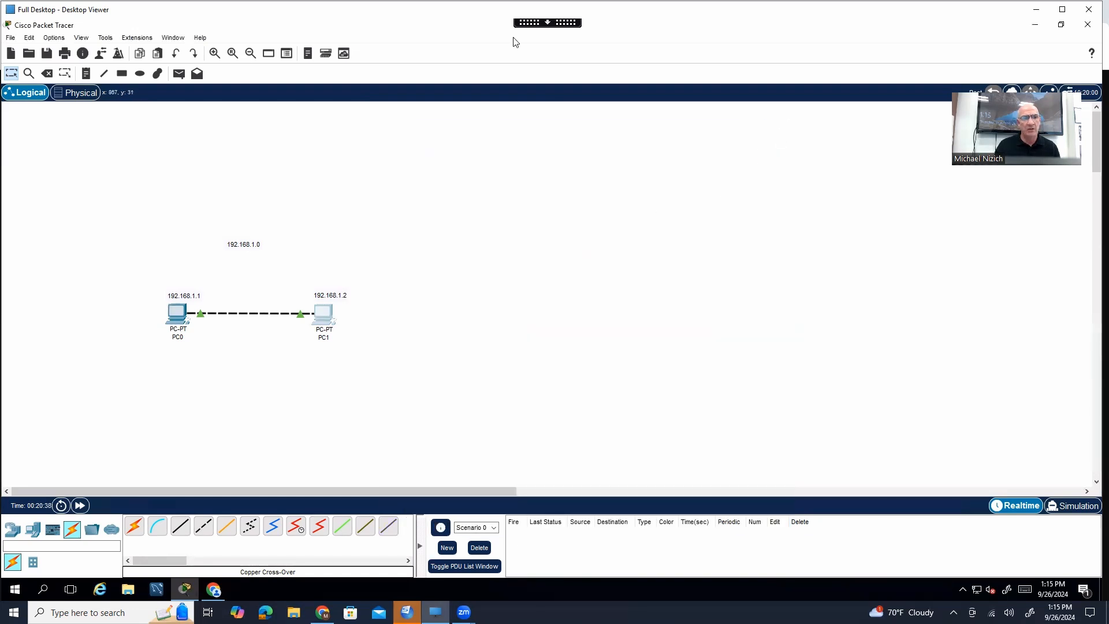
Send a simple PDU from PC0 to PC1 to test the link, and delete the scenario's PDU entry
{"action": "left_click", "coordinate": [178, 76]}
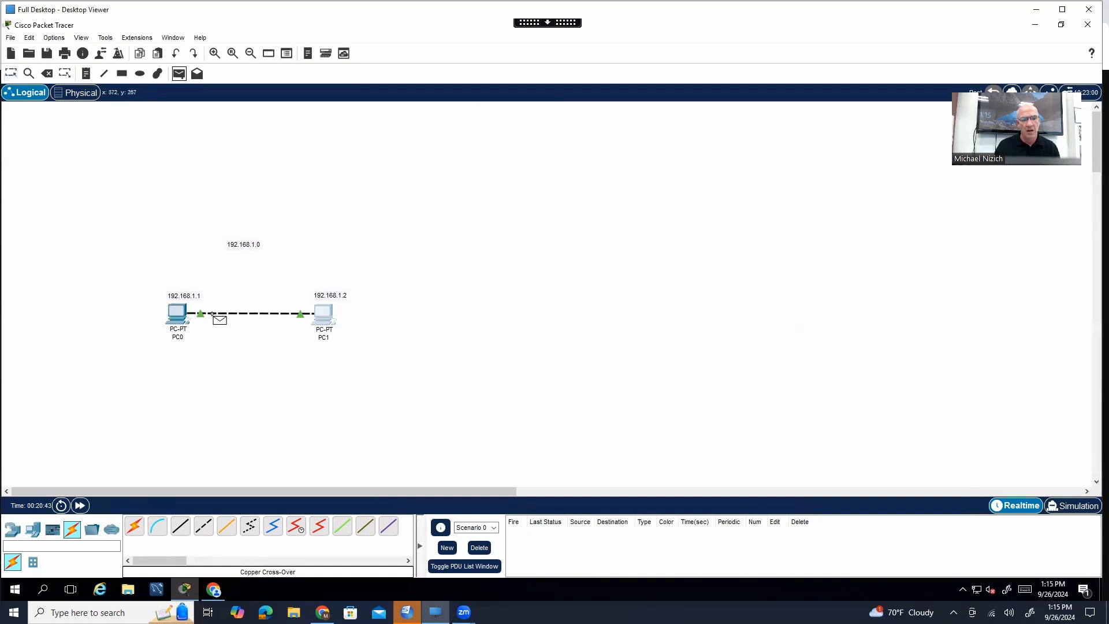
{"action": "left_click", "coordinate": [173, 314]}
{"action": "left_click", "coordinate": [325, 312]}
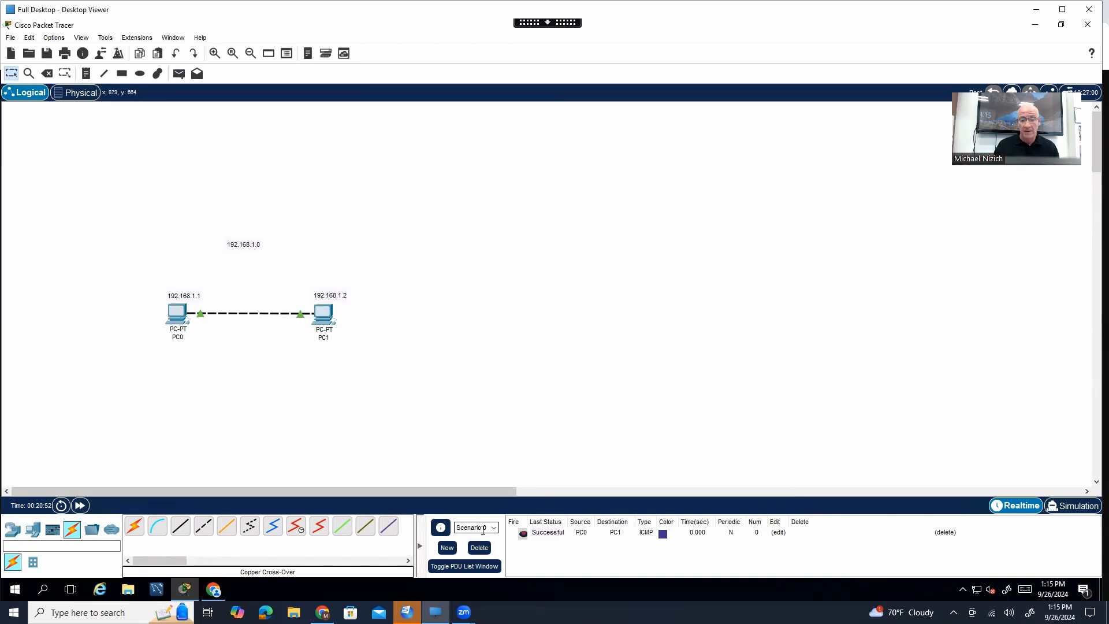
{"action": "left_click", "coordinate": [479, 548]}
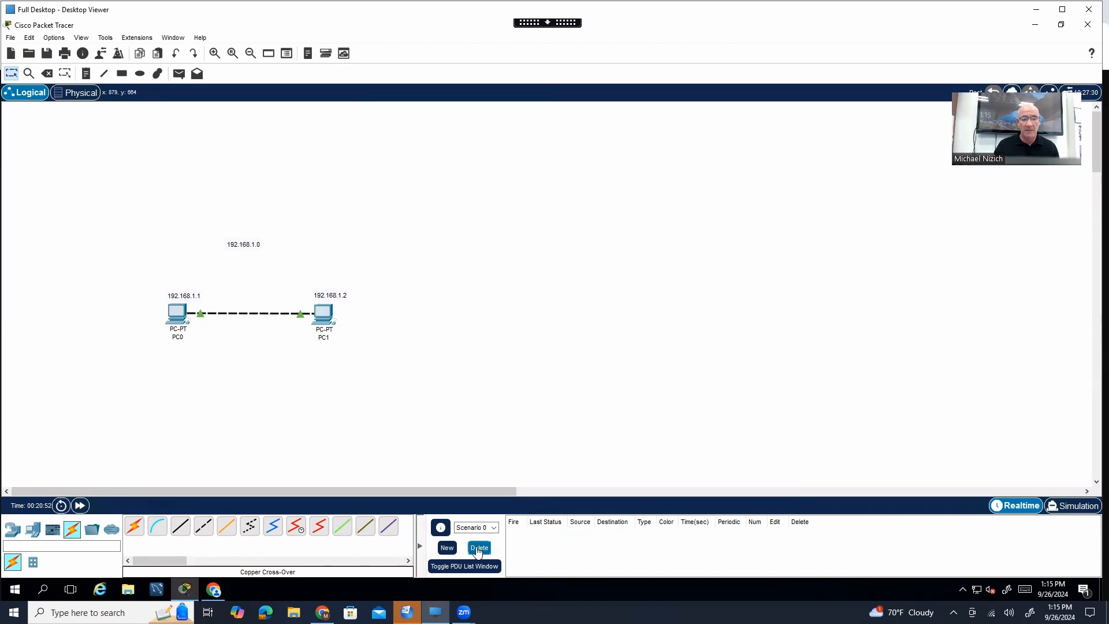
Change PC1's IPv4 address to 192.168.2.2 so that it sits on a different network from PC0
{"action": "left_click", "coordinate": [328, 320]}
{"action": "left_click", "coordinate": [423, 211]}
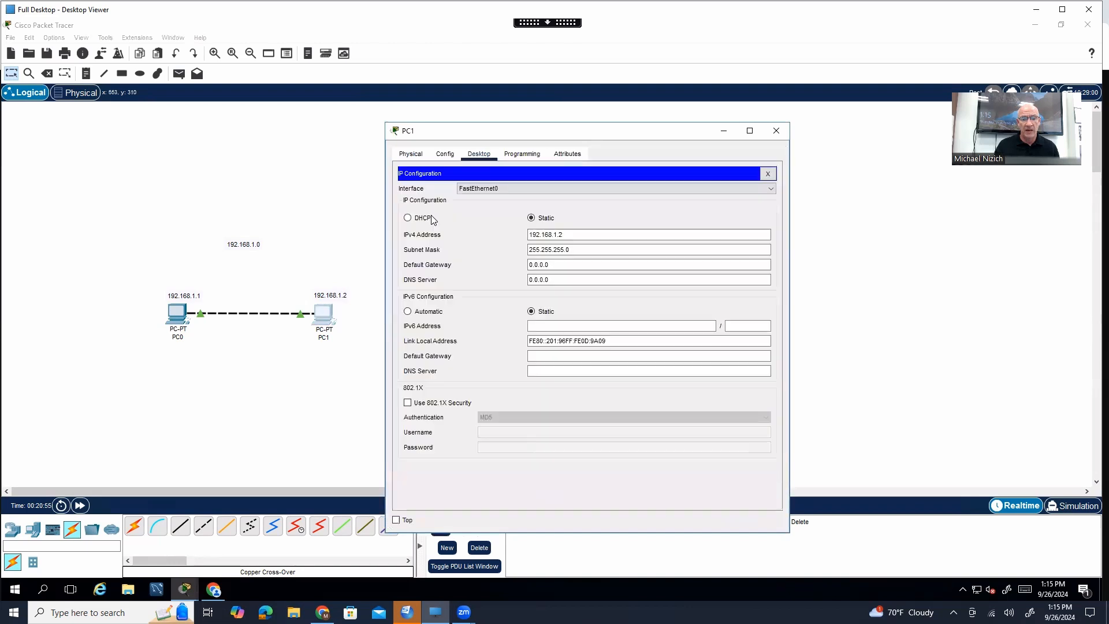
{"action": "left_click", "coordinate": [561, 234]}
{"action": "key", "text": "BackSpace"}
{"action": "type", "text": "2"}
{"action": "left_click", "coordinate": [568, 249]}
{"action": "left_click", "coordinate": [776, 131]}
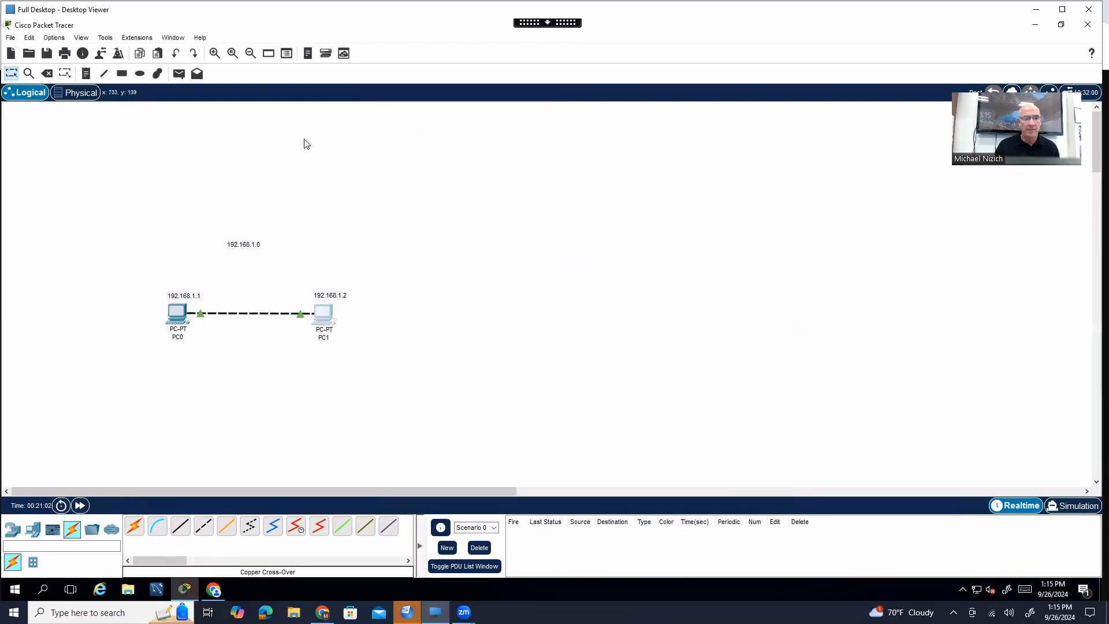
Test PC0 to PC1 again with a simple PDU under the mismatched addressing, and clear the PDU entry
{"action": "left_click", "coordinate": [179, 74]}
{"action": "left_click", "coordinate": [177, 314]}
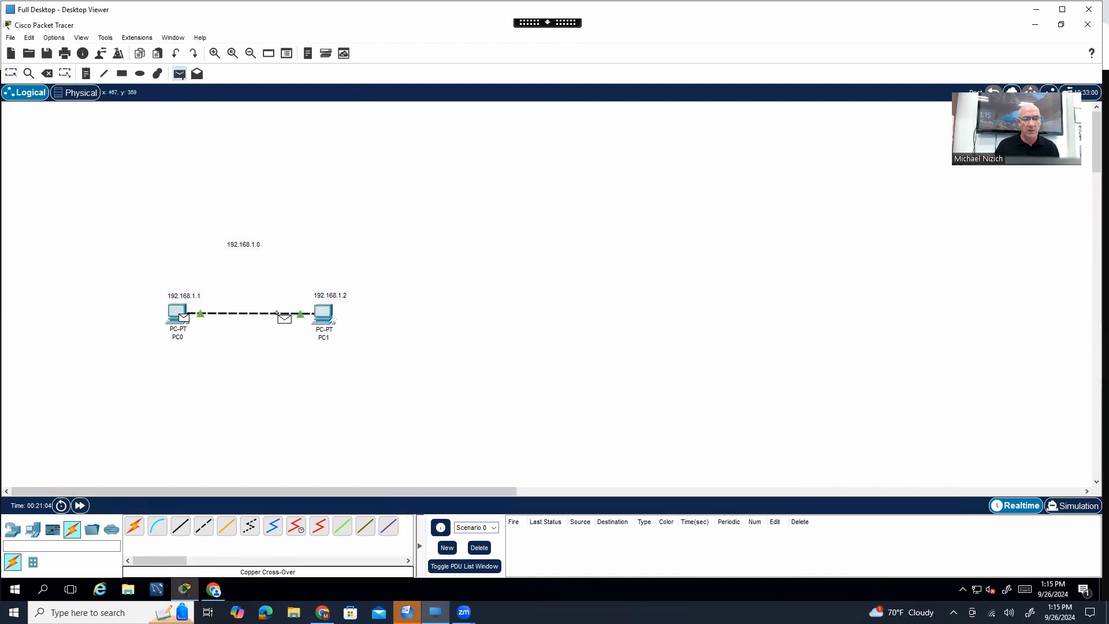
{"action": "left_click", "coordinate": [325, 314]}
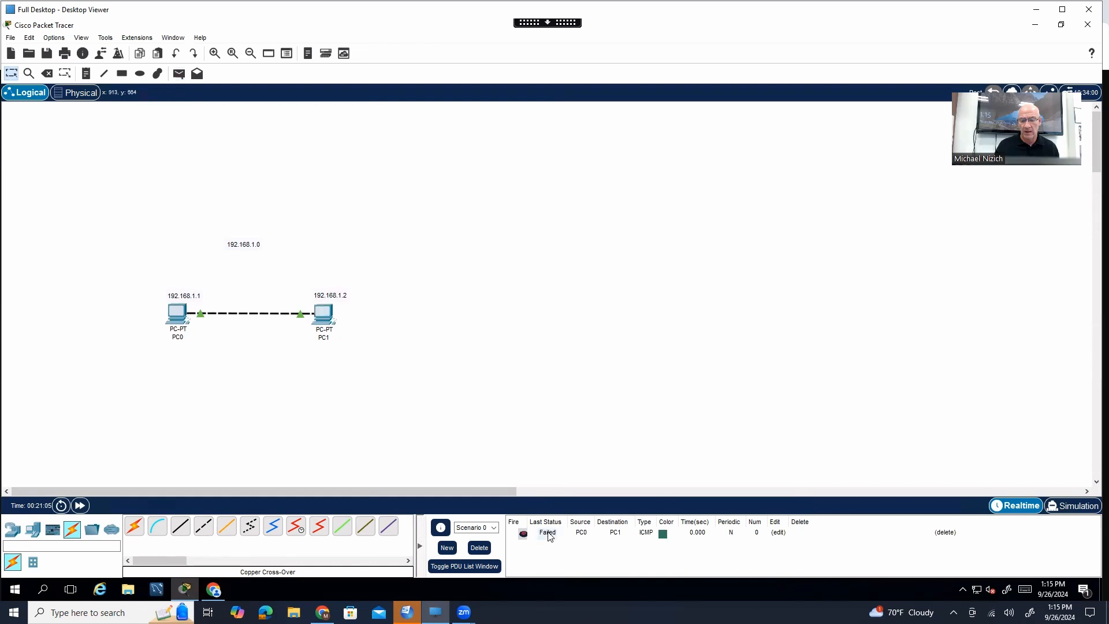
{"action": "left_click", "coordinate": [487, 548]}
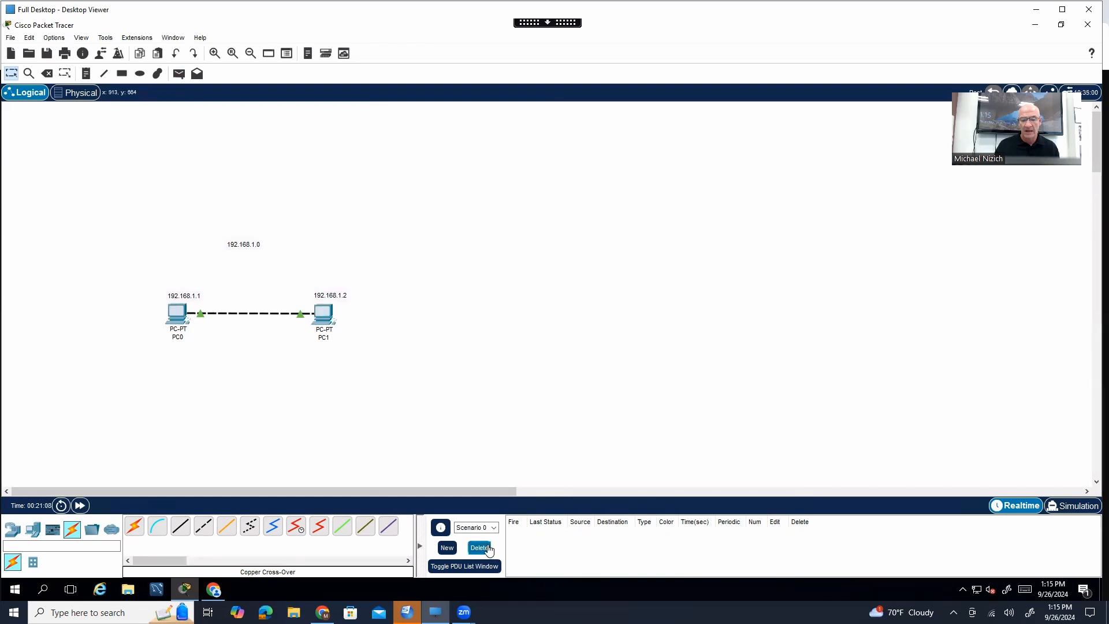
Run ipconfig in PC0's Command Prompt to check its IP settings
{"action": "left_click", "coordinate": [176, 314]}
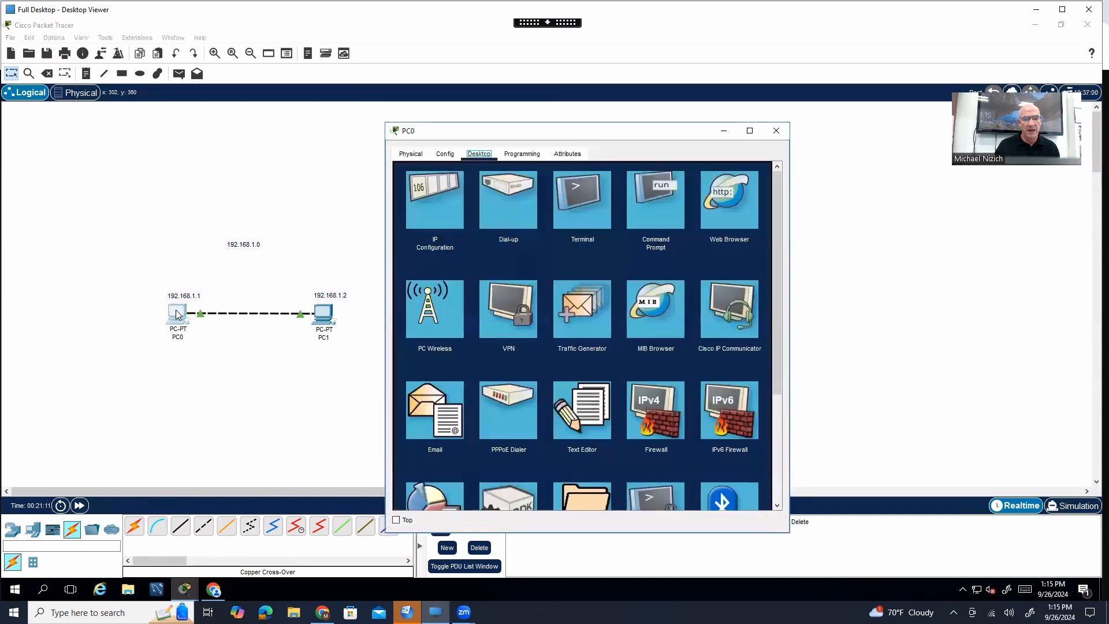
{"action": "left_click", "coordinate": [646, 210]}
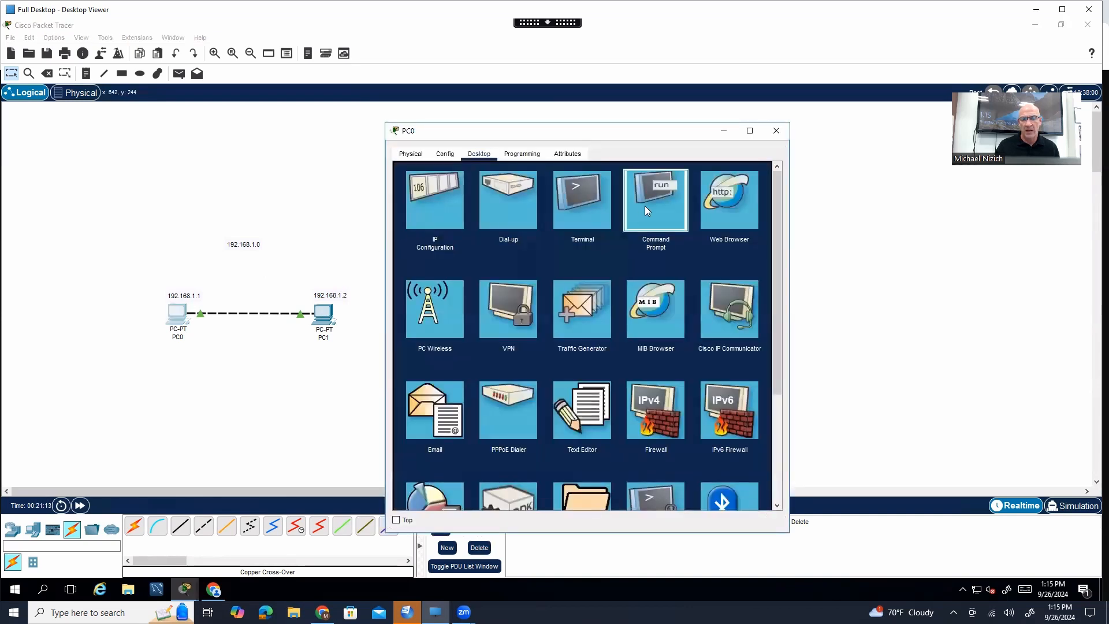
{"action": "type", "text": "pi"}
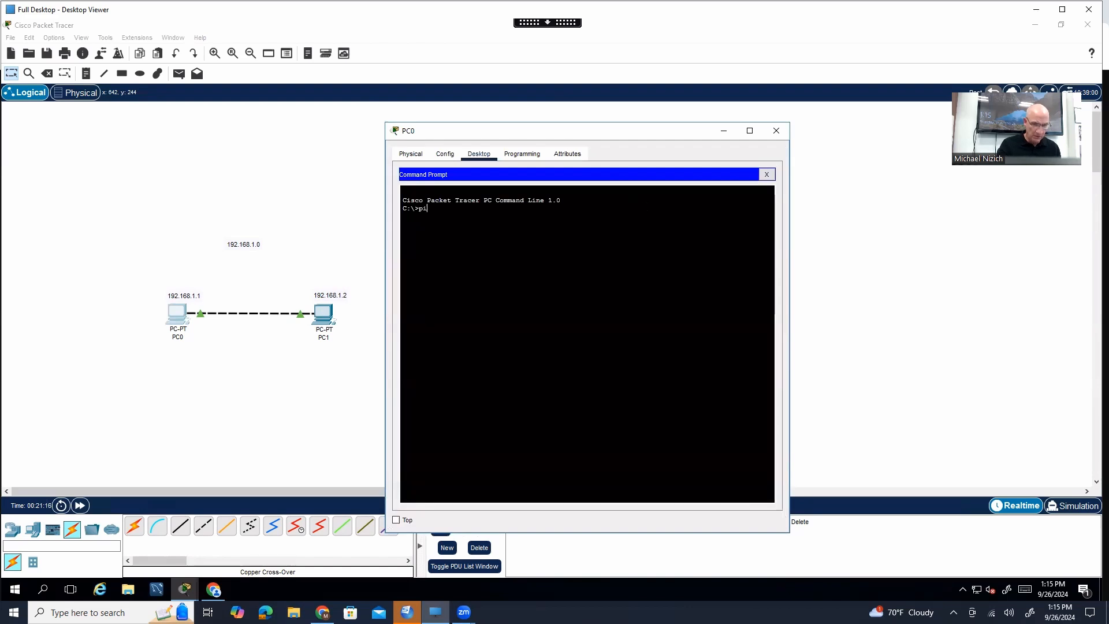
{"action": "key", "text": "BackSpace"}
{"action": "key", "text": "BackSpace"}
{"action": "type", "text": "ipconfig"}
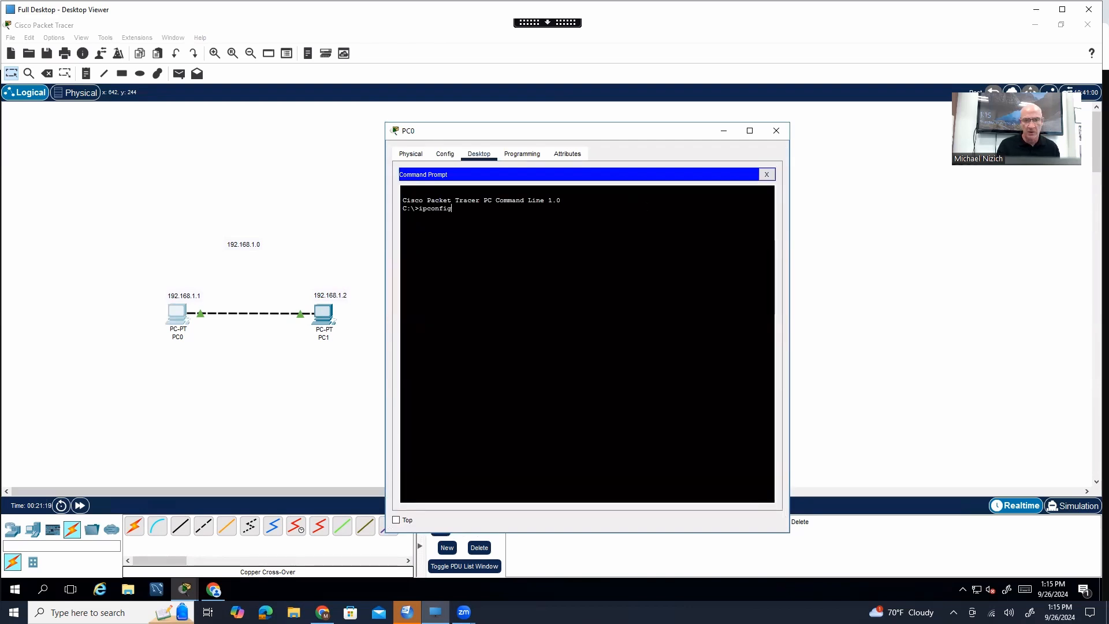
{"action": "key", "text": "Return"}
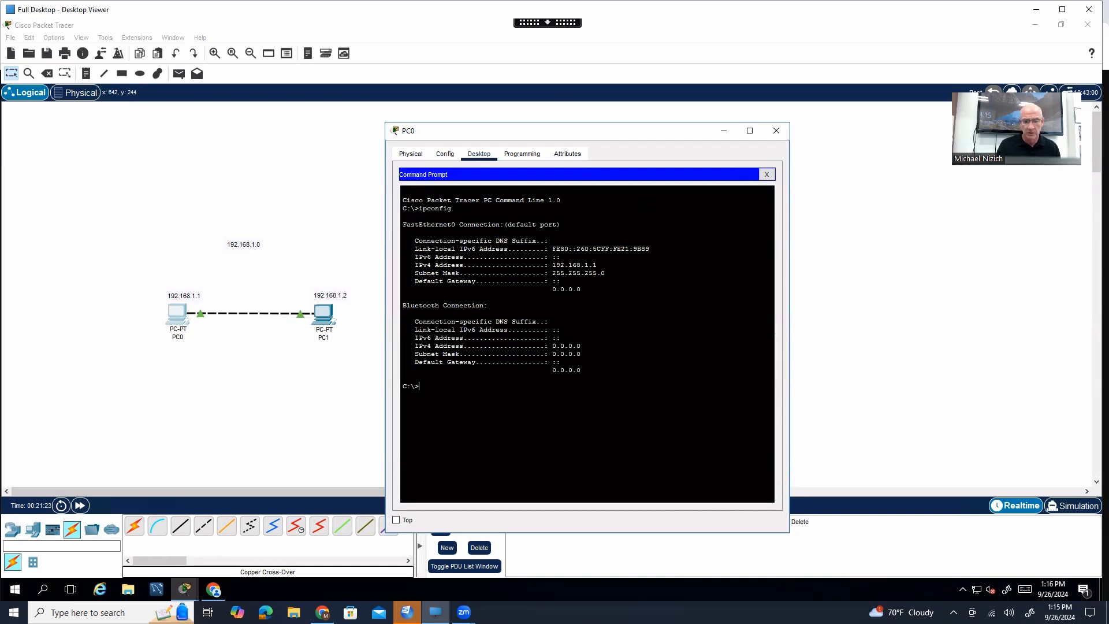
Ping 192.168.1.2 from PC0's Command Prompt and interrupt the ping before it completes
{"action": "type", "text": "ping1"}
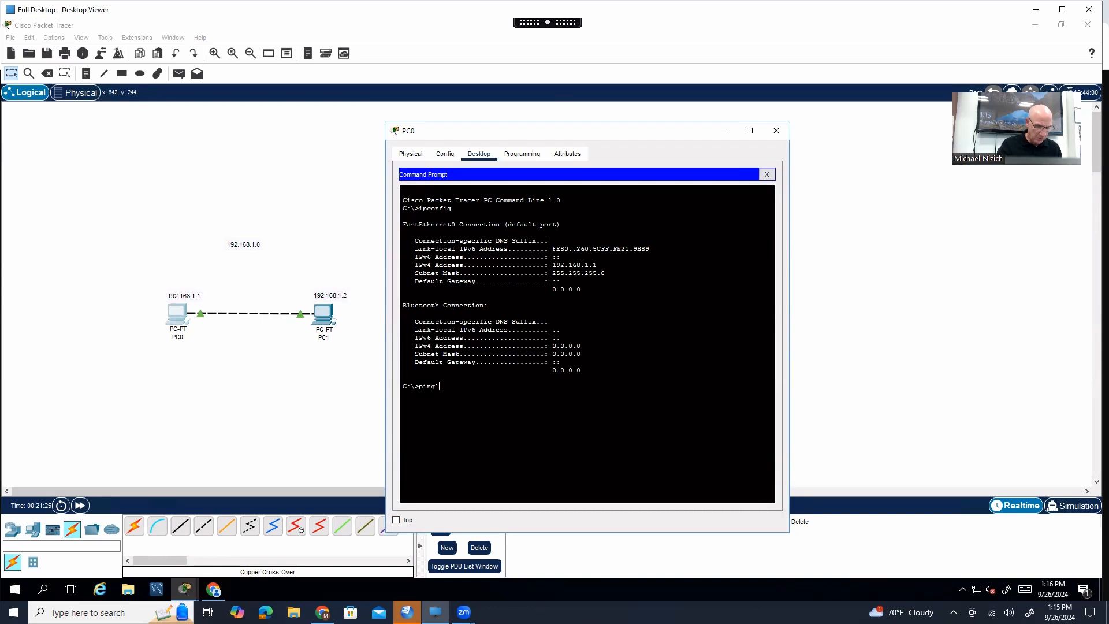
{"action": "key", "text": "BackSpace"}
{"action": "type", "text": " 192.168.1.2"}
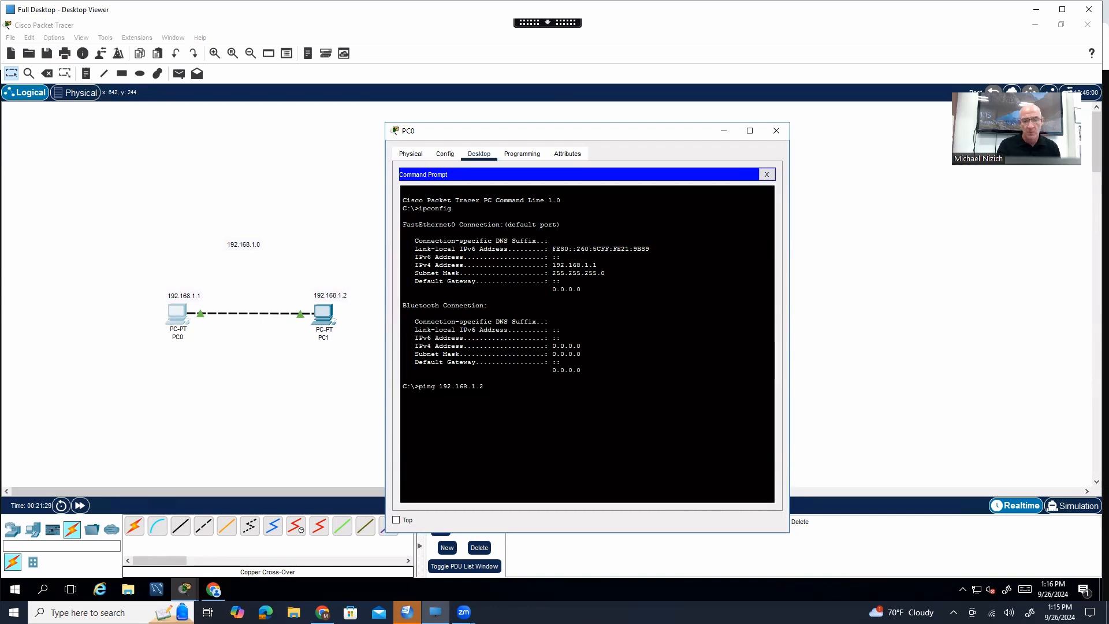
{"action": "key", "text": "Return"}
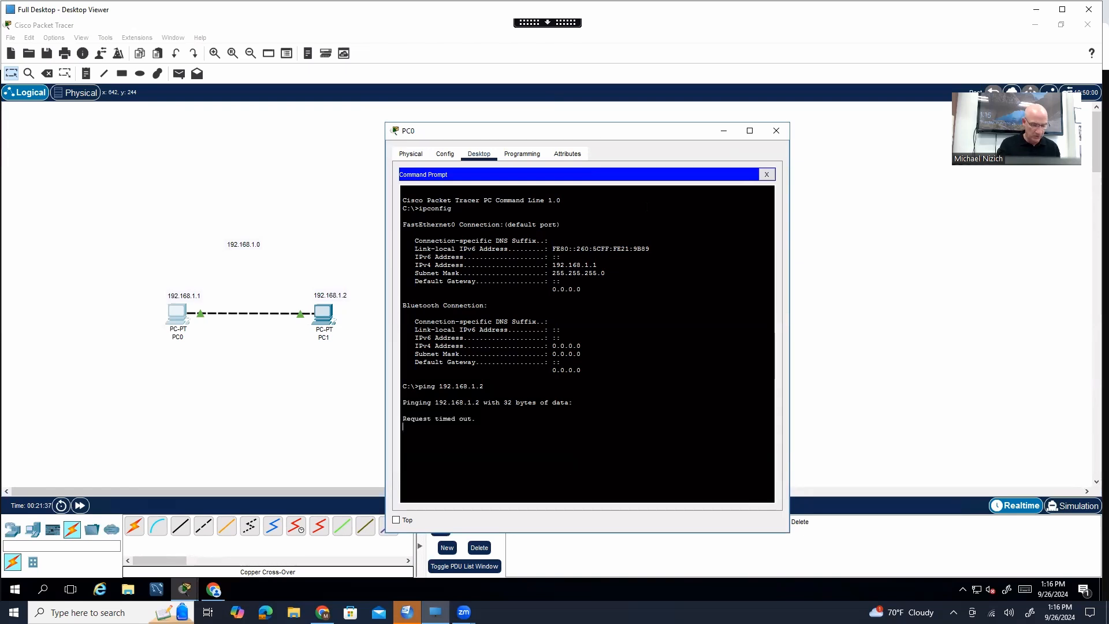
{"action": "key", "text": "ctrl+c"}
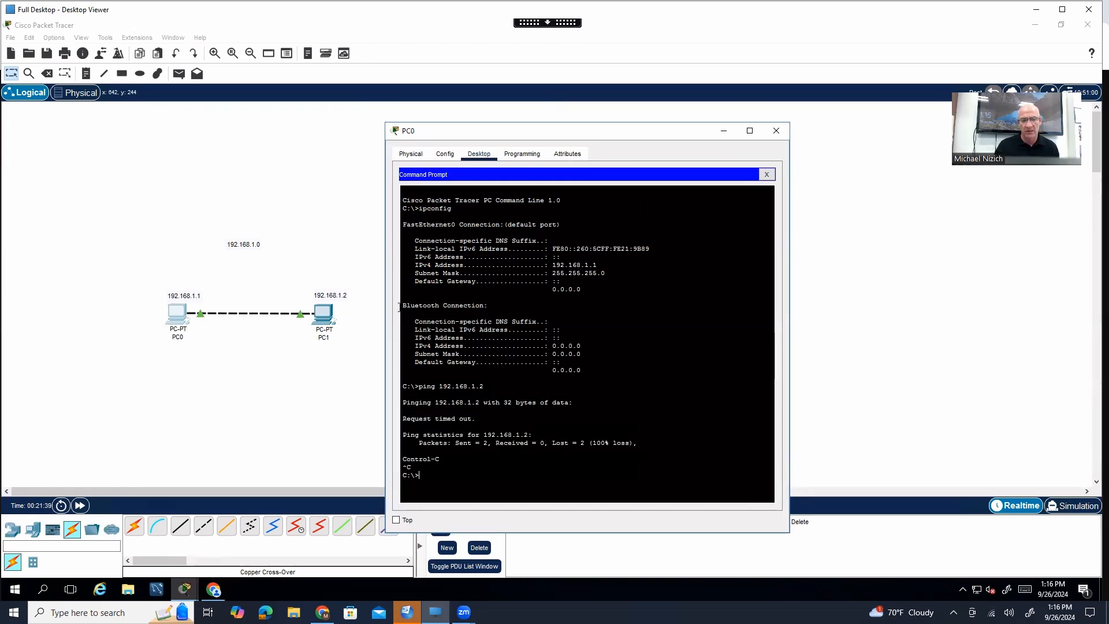
Set PC1's IPv4 address back to 192.168.1.2 in its IP configuration
{"action": "left_click", "coordinate": [323, 317]}
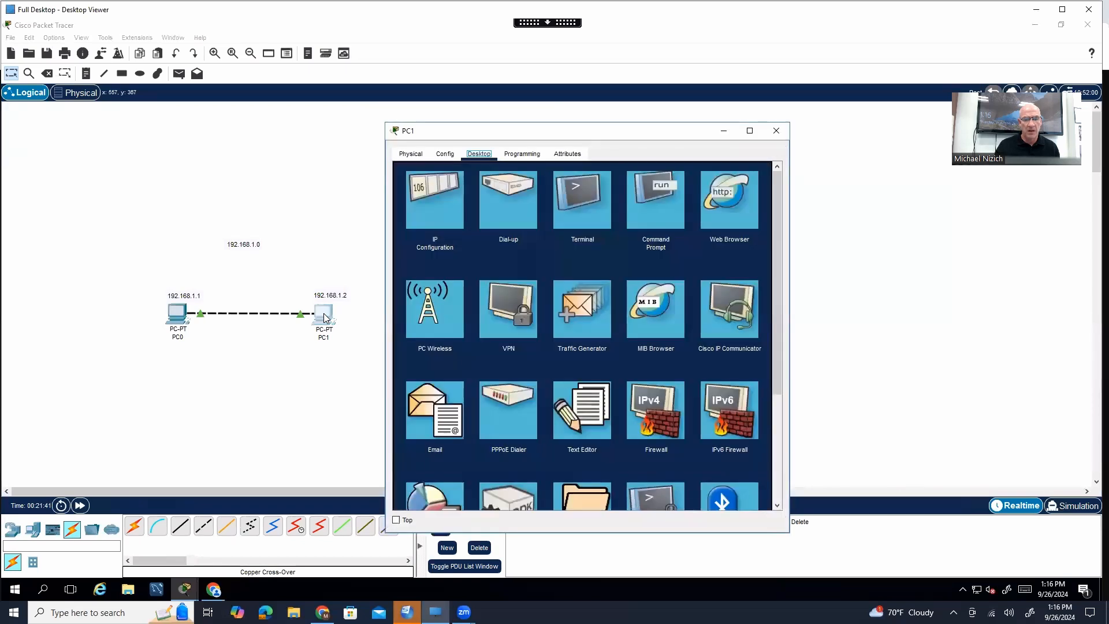
{"action": "left_click", "coordinate": [447, 190]}
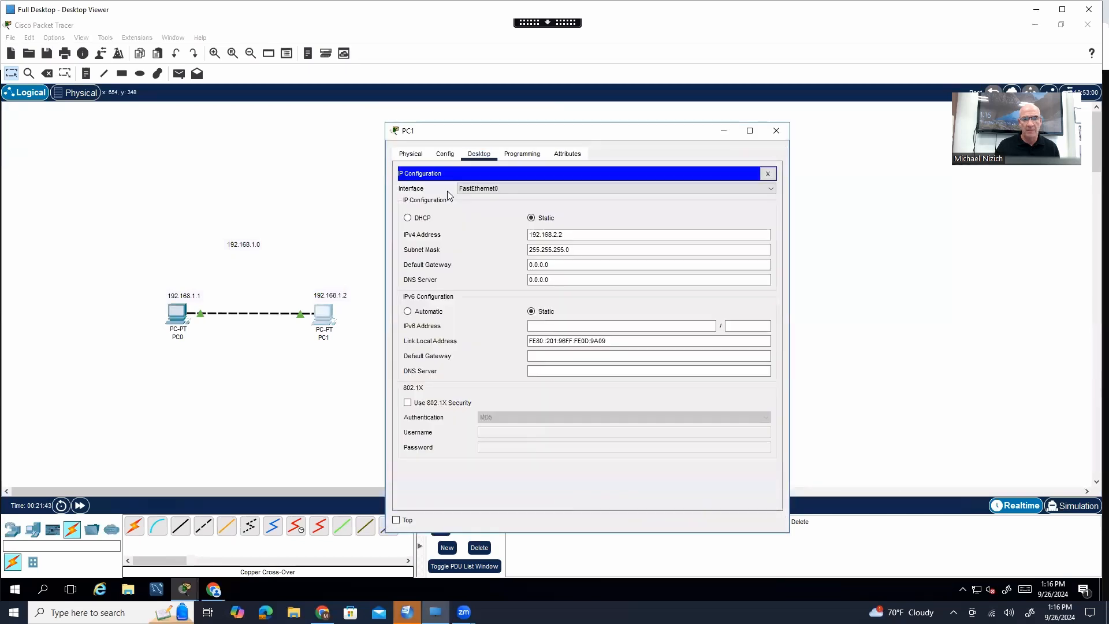
{"action": "left_click", "coordinate": [558, 233]}
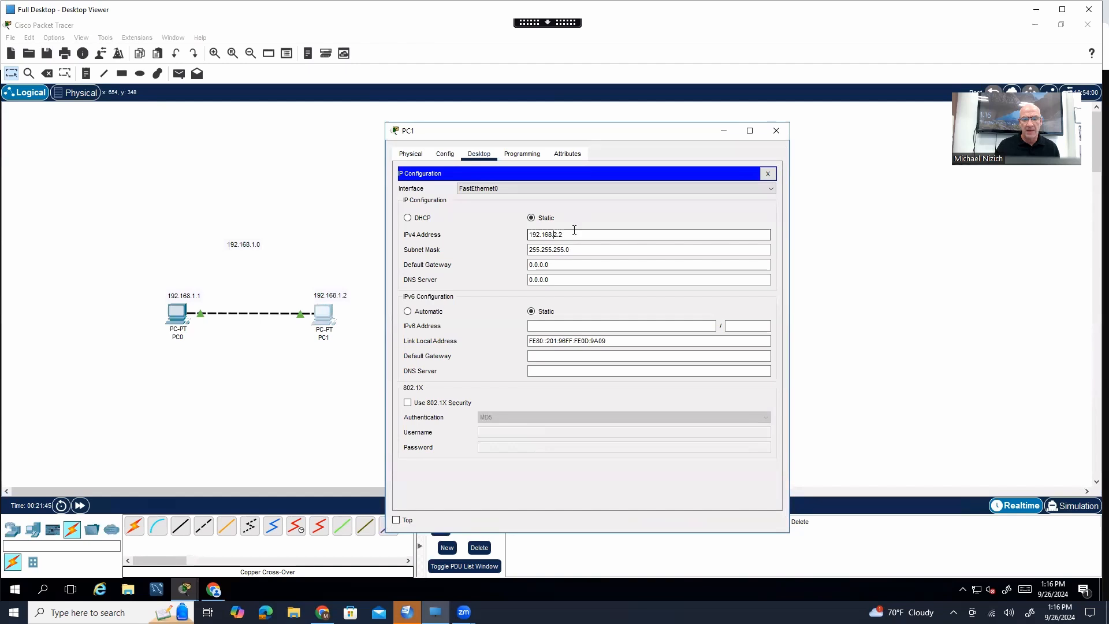
{"action": "key", "text": "BackSpace"}
{"action": "type", "text": "1"}
{"action": "left_click", "coordinate": [776, 130]}
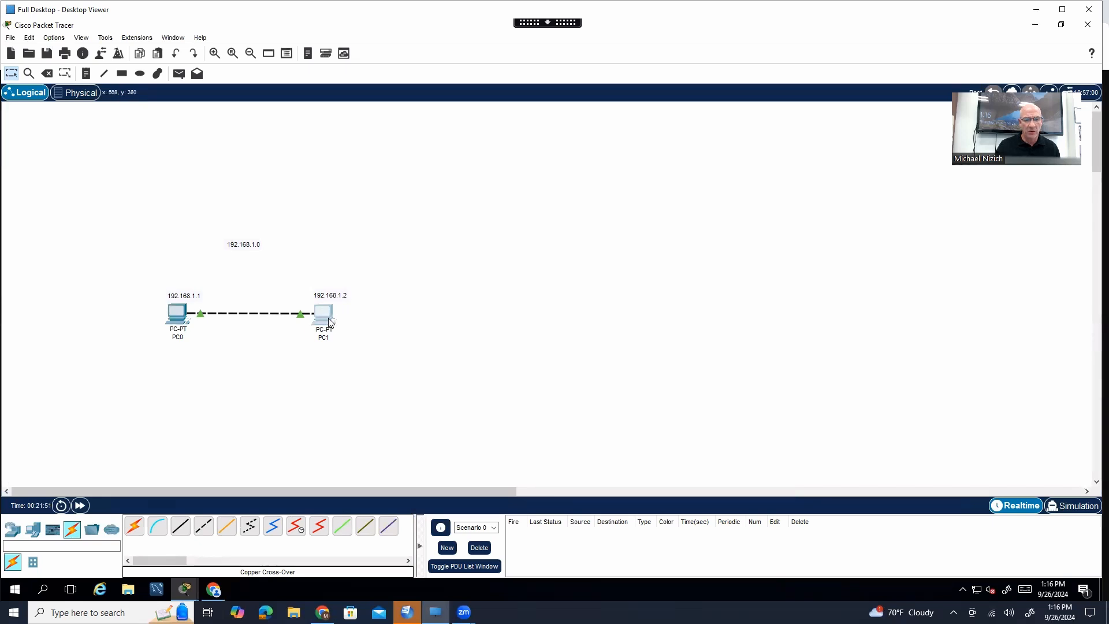
Ping 192.168.1.2 from PC0's Command Prompt and let it run to completion, then close PC0's window
{"action": "left_click", "coordinate": [178, 313]}
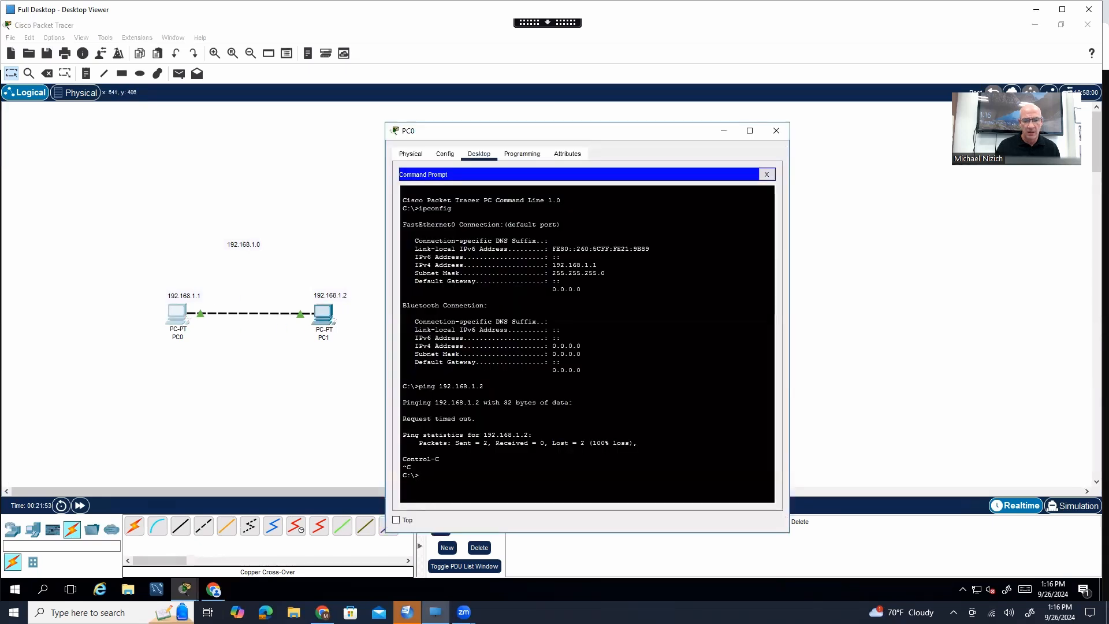
{"action": "type", "text": "pi"}
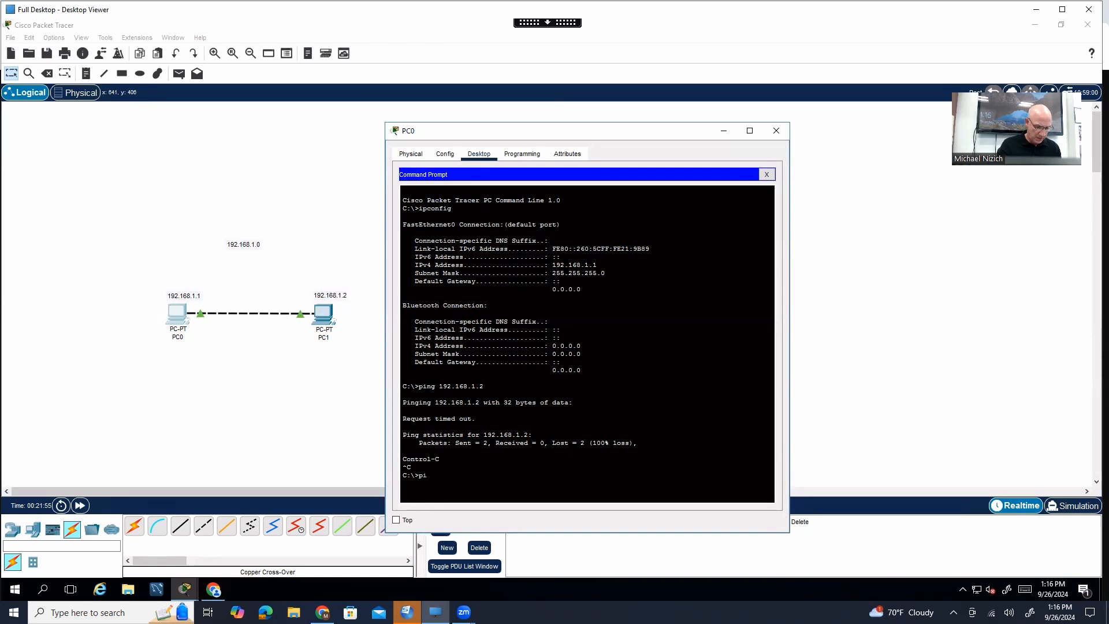
{"action": "type", "text": "ng 192.168.1.2"}
{"action": "key", "text": "Return"}
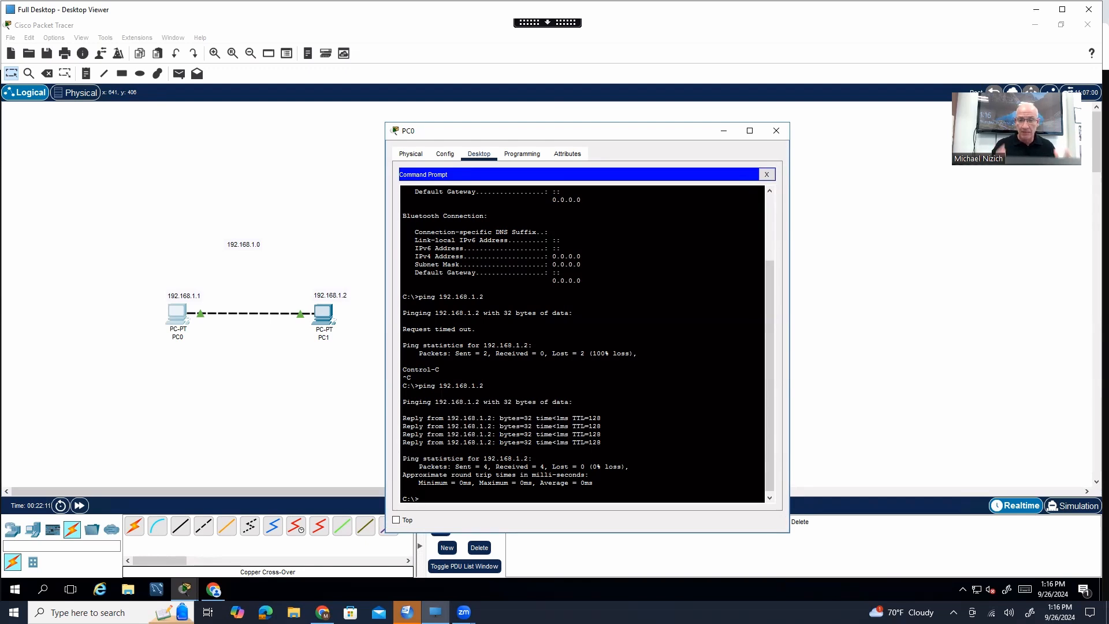
{"action": "left_click", "coordinate": [777, 131]}
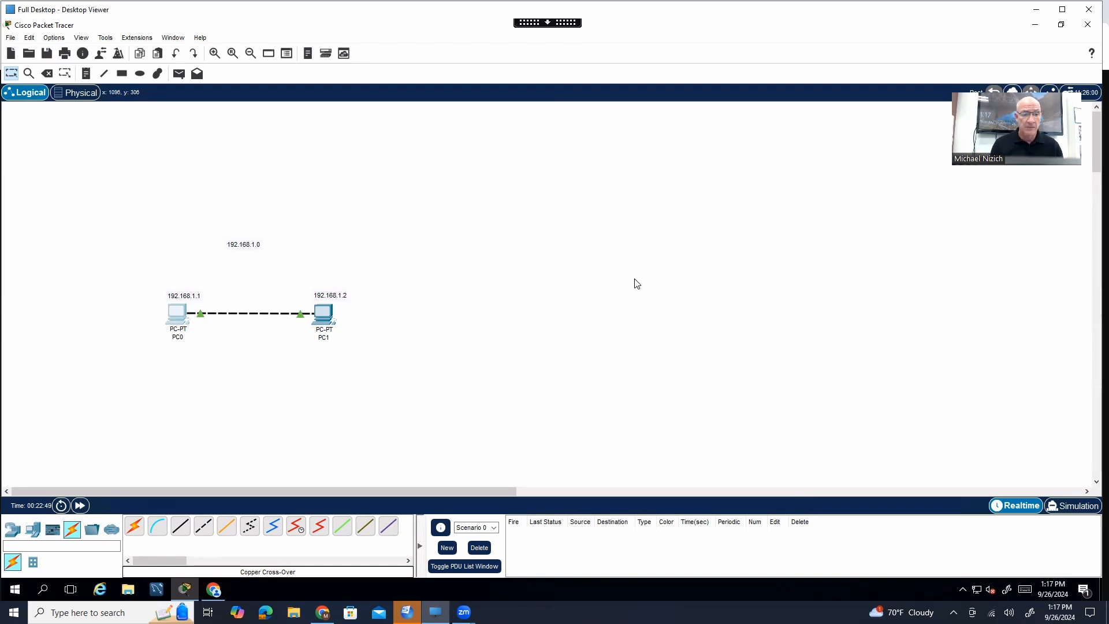
Select the whole two-PC network with its address labels and move it to the workspace's upper-left corner
{"action": "left_click_drag", "start_coordinate": [97, 220], "coordinate": [415, 414]}
{"action": "left_click_drag", "start_coordinate": [292, 319], "coordinate": [232, 283]}
{"action": "left_click_drag", "start_coordinate": [122, 229], "coordinate": [374, 376]}
{"action": "left_click_drag", "start_coordinate": [272, 283], "coordinate": [202, 249]}
{"action": "left_click_drag", "start_coordinate": [114, 201], "coordinate": [238, 301]}
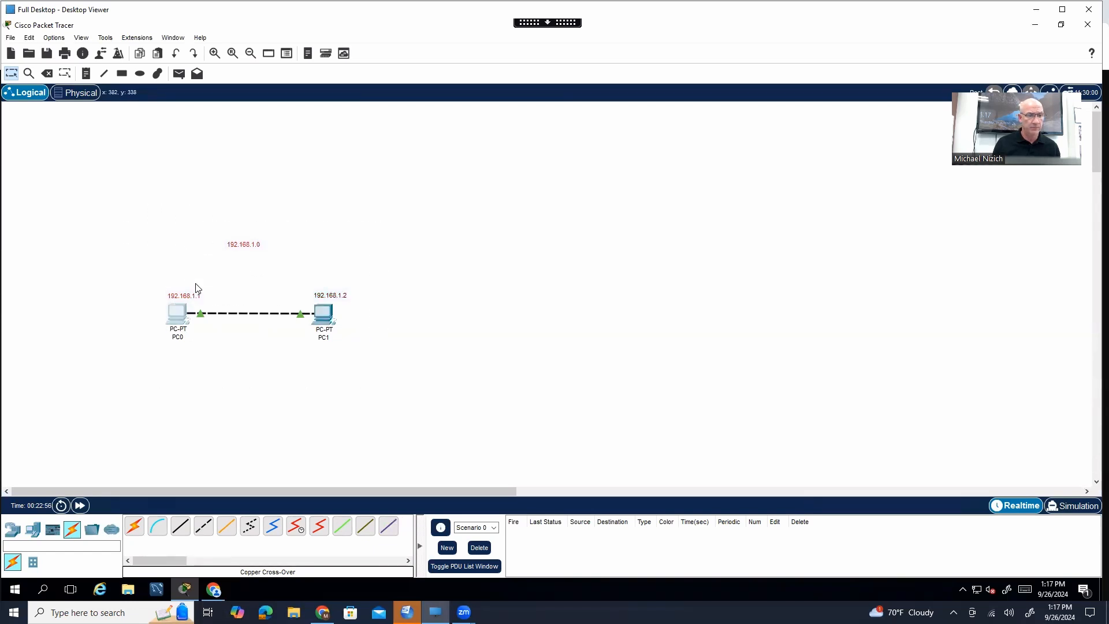
{"action": "left_click_drag", "start_coordinate": [131, 224], "coordinate": [323, 359]}
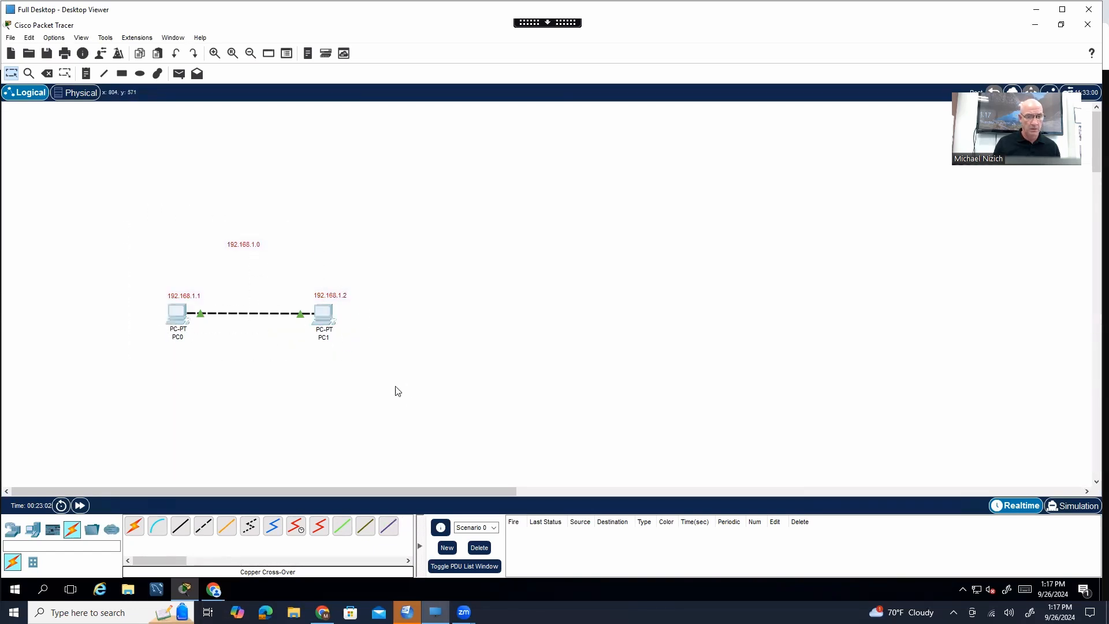
{"action": "left_click_drag", "start_coordinate": [333, 318], "coordinate": [191, 202]}
{"action": "left_click", "coordinate": [289, 246]}
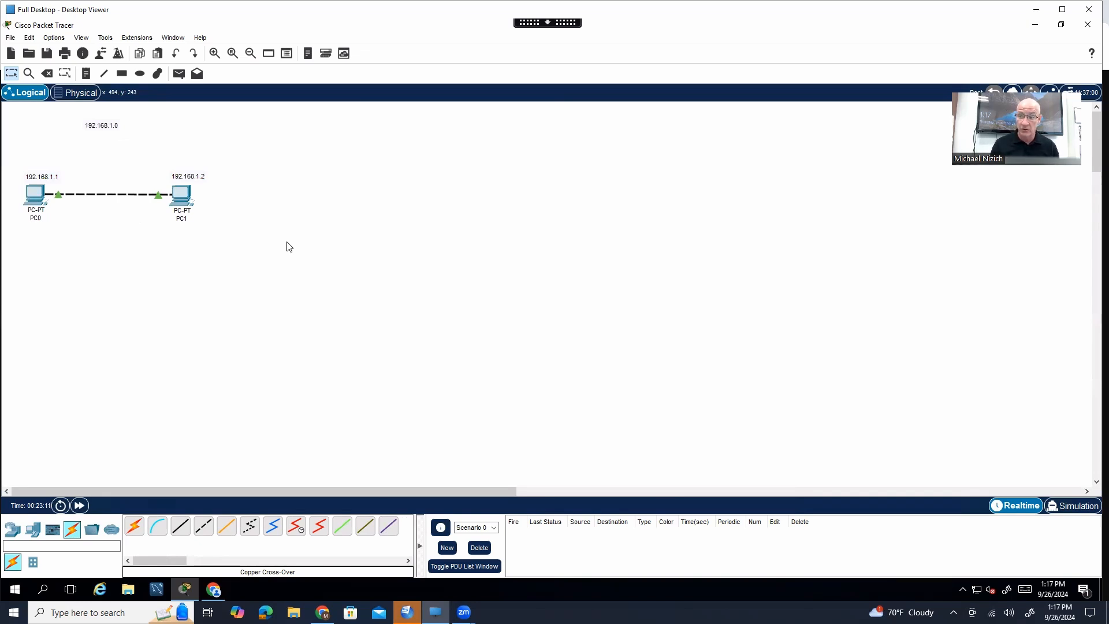
Place a PC, a laptop and a server in a row below and beside the existing two-PC network
{"action": "left_click", "coordinate": [12, 530]}
{"action": "left_click", "coordinate": [31, 531]}
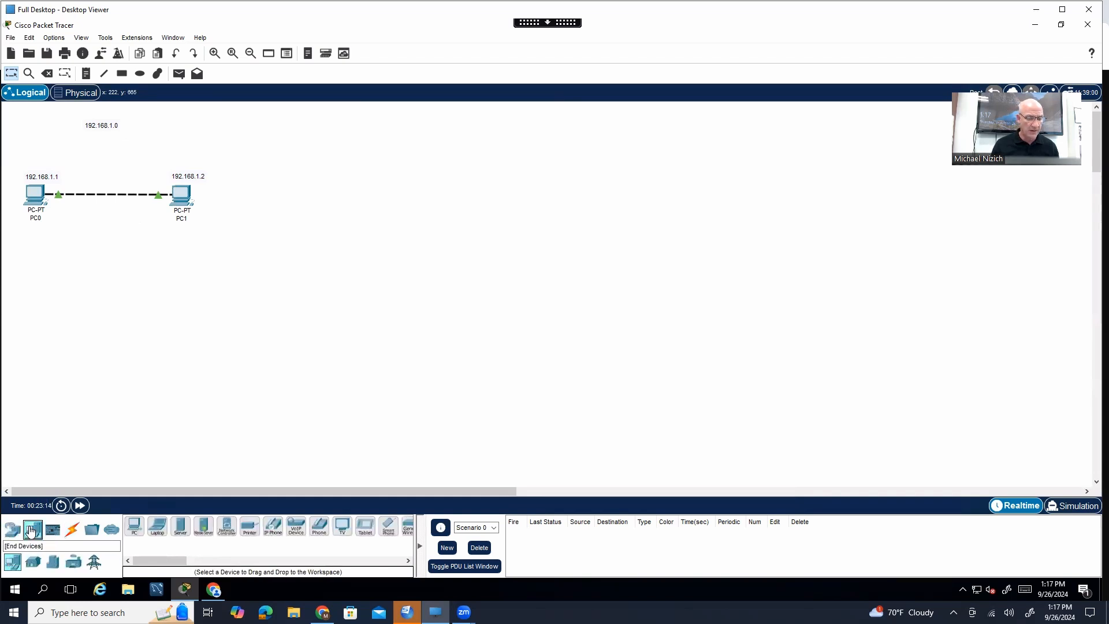
{"action": "left_click_drag", "start_coordinate": [140, 532], "coordinate": [306, 323]}
{"action": "left_click_drag", "start_coordinate": [168, 527], "coordinate": [351, 328]}
{"action": "left_click_drag", "start_coordinate": [180, 525], "coordinate": [433, 326]}
{"action": "left_click_drag", "start_coordinate": [366, 335], "coordinate": [377, 331]}
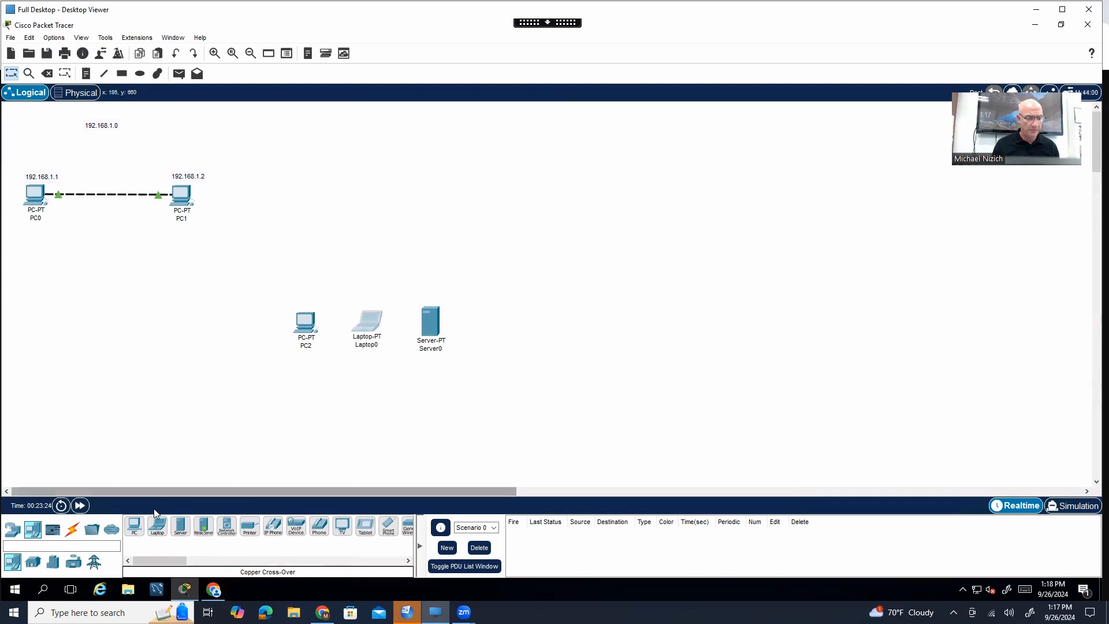
Place a 2960 switch centred above the new PC, laptop and server
{"action": "left_click", "coordinate": [11, 532]}
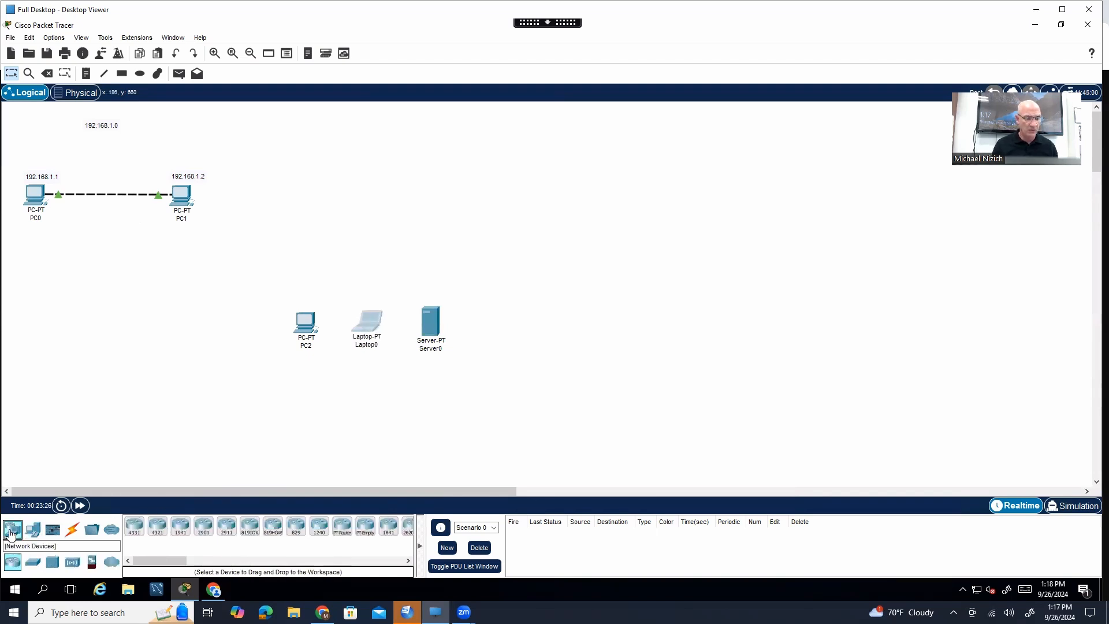
{"action": "left_click", "coordinate": [33, 562]}
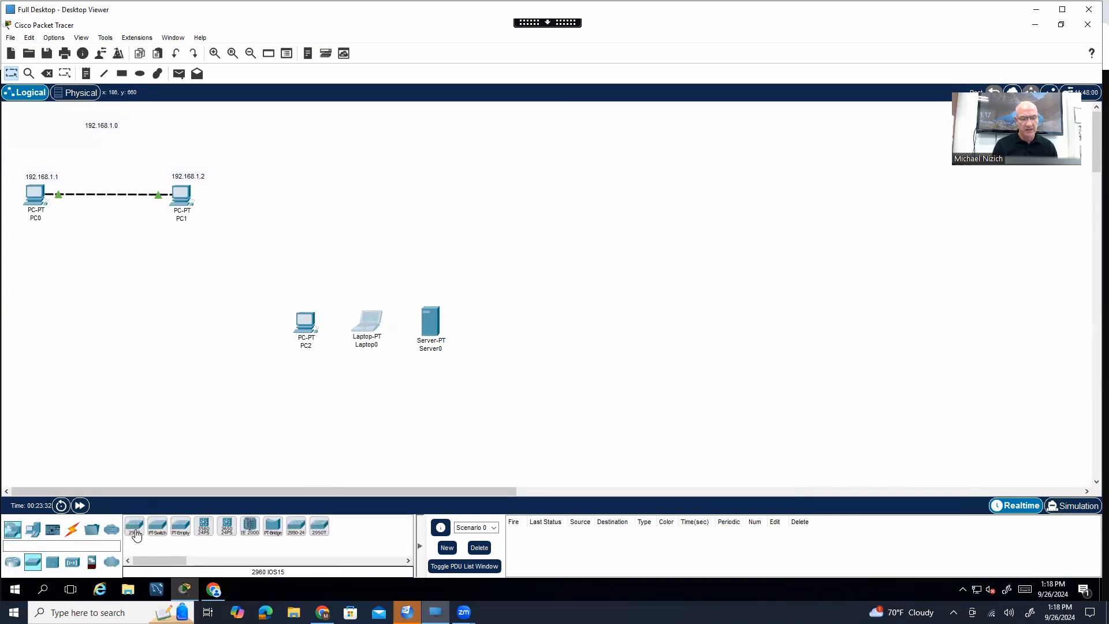
{"action": "left_click_drag", "start_coordinate": [134, 527], "coordinate": [366, 248]}
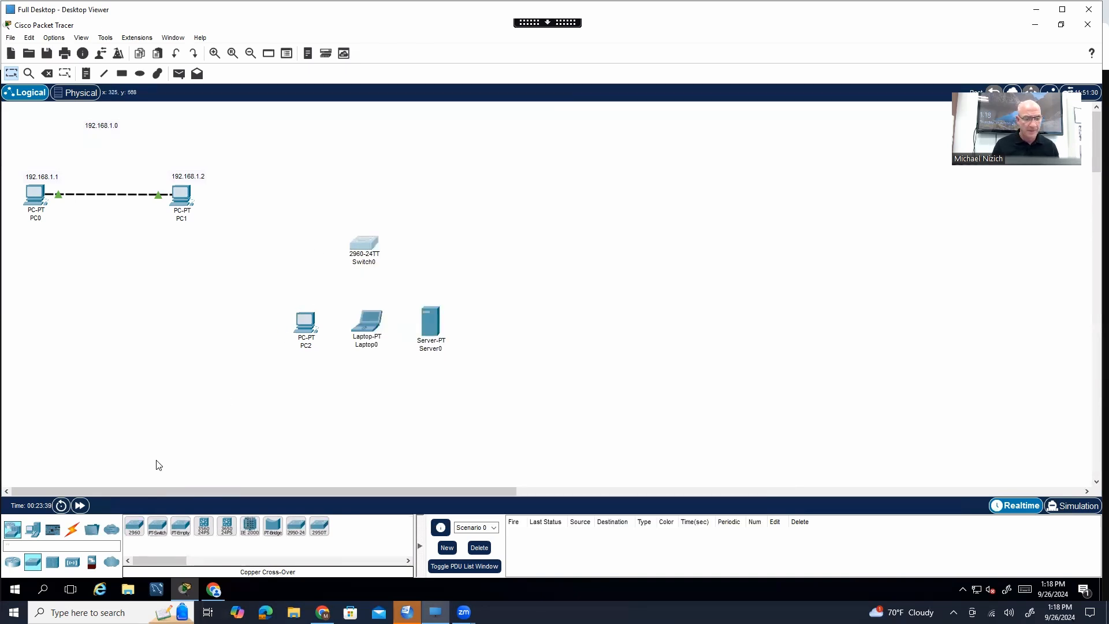
Connect PC2's FastEthernet0 to Switch0's FastEthernet0/2 with a copper straight-through cable
{"action": "left_click", "coordinate": [72, 529]}
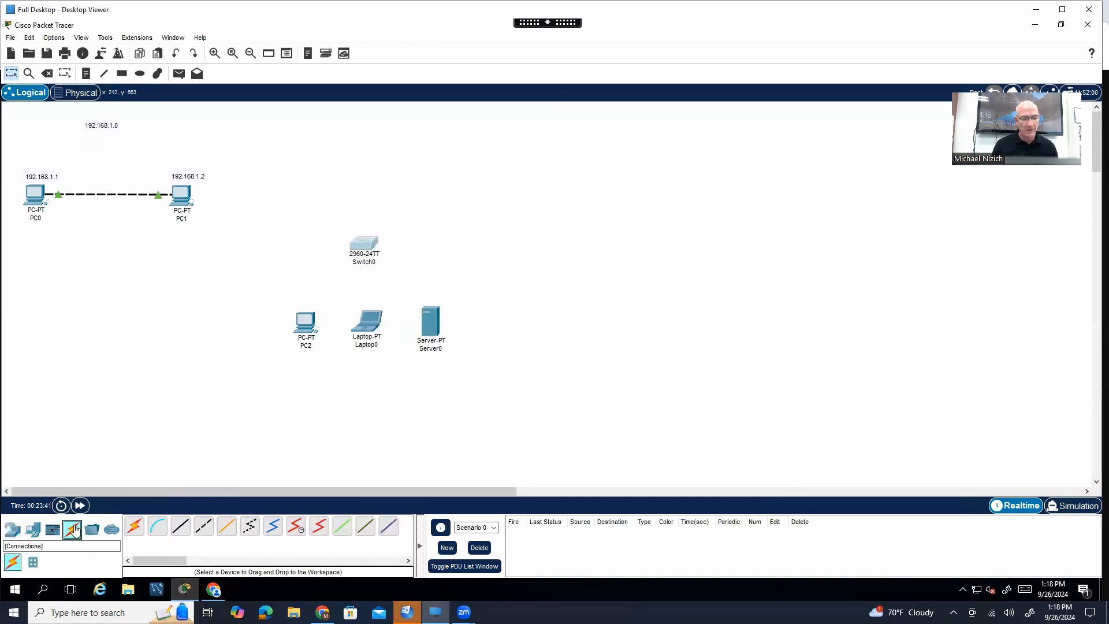
{"action": "left_click", "coordinate": [177, 528]}
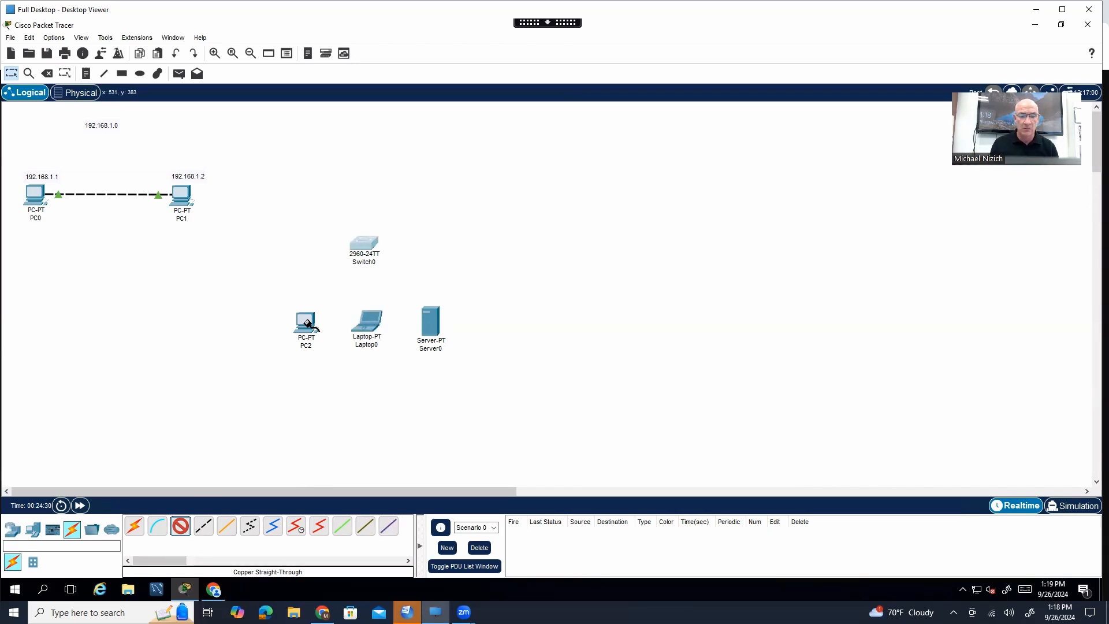
{"action": "left_click", "coordinate": [307, 322]}
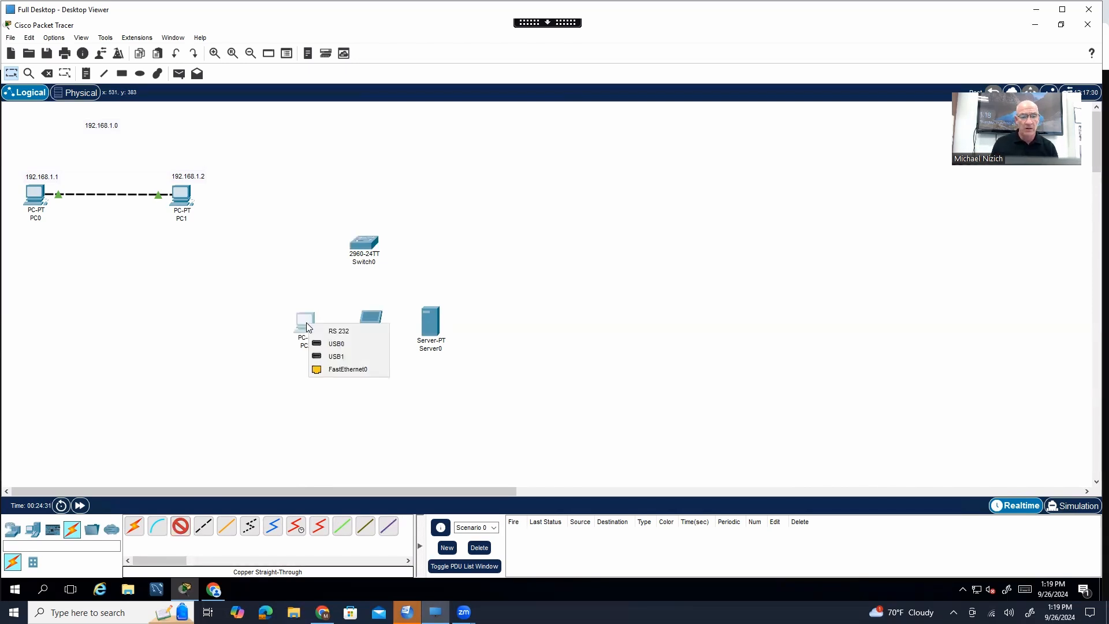
{"action": "left_click", "coordinate": [337, 375]}
{"action": "left_click", "coordinate": [360, 249]}
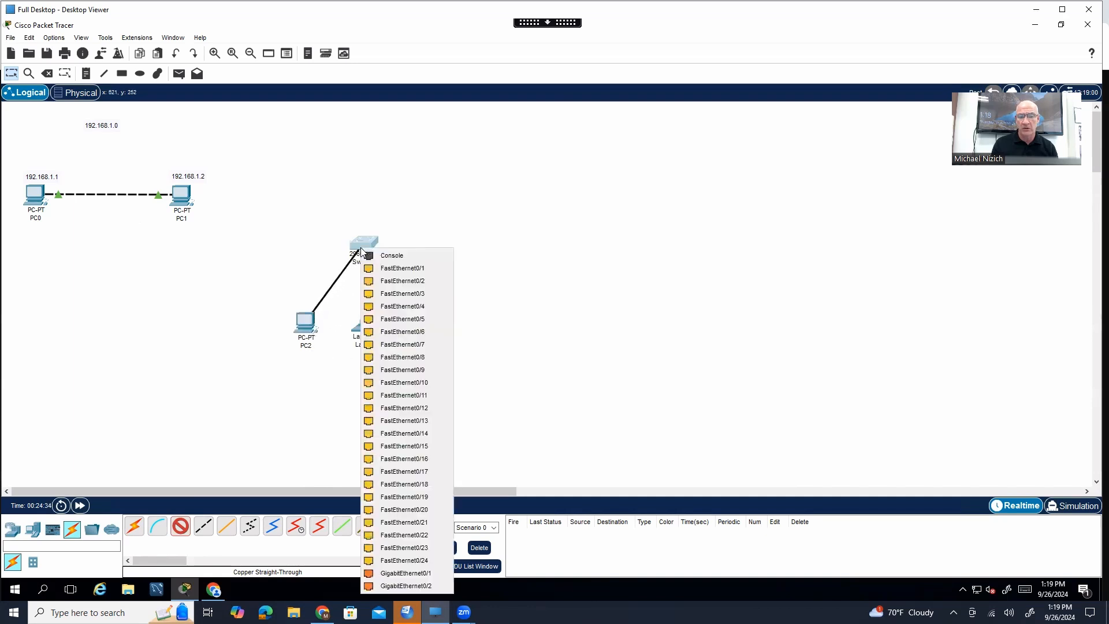
{"action": "left_click", "coordinate": [388, 281]}
Connect Laptop0's FastEthernet0 to Switch0's FastEthernet0/3 with a copper straight-through cable
{"action": "left_click", "coordinate": [188, 525]}
{"action": "left_click", "coordinate": [369, 326]}
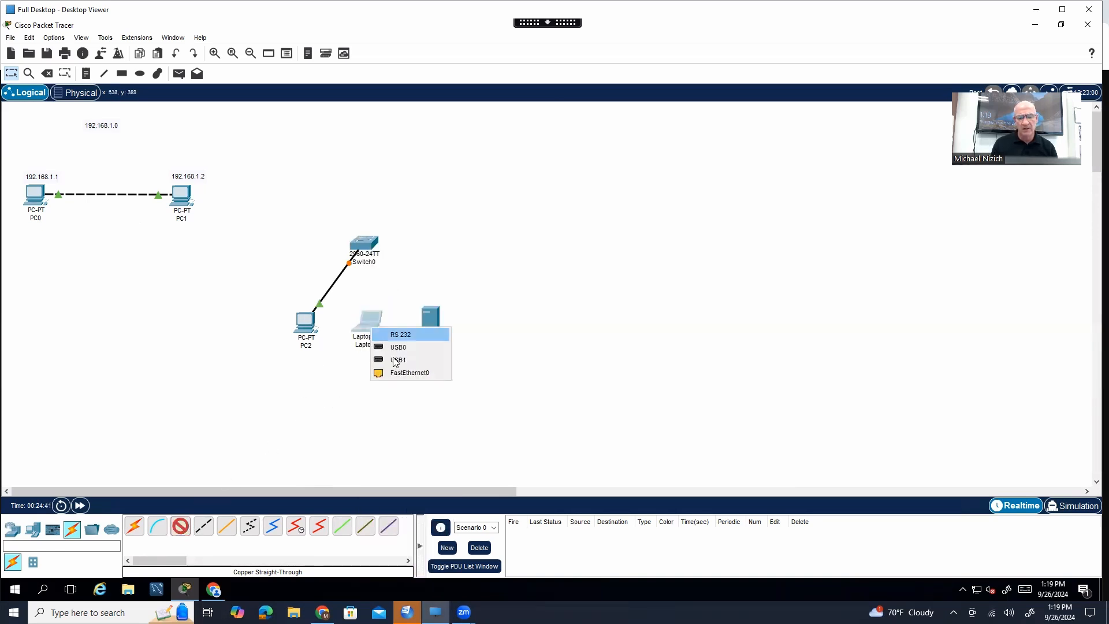
{"action": "left_click", "coordinate": [408, 373]}
{"action": "left_click", "coordinate": [364, 244]}
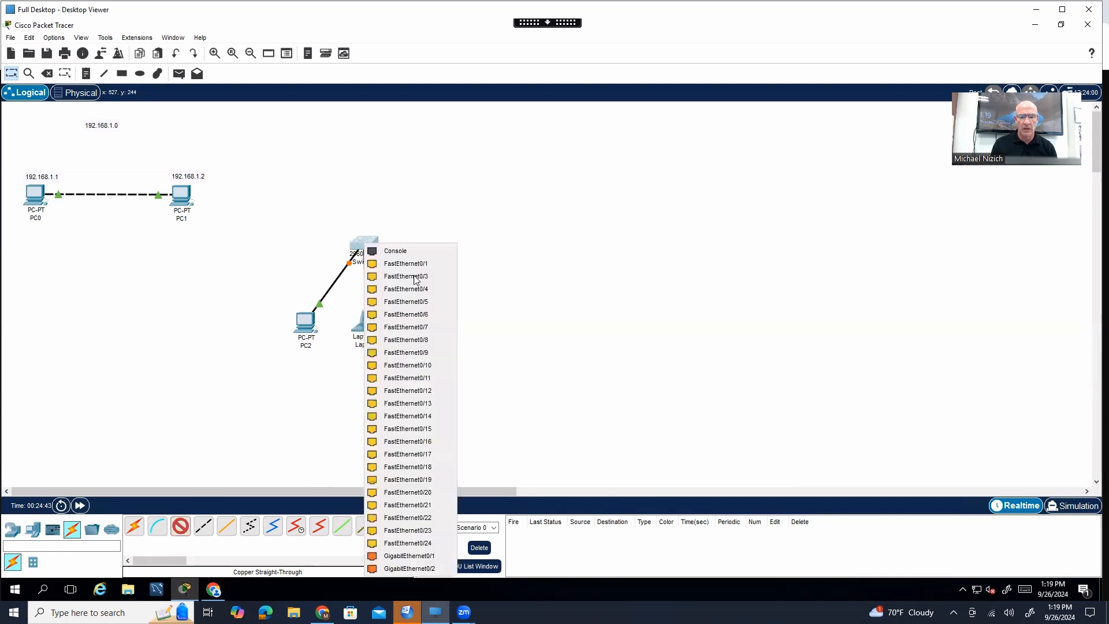
{"action": "left_click", "coordinate": [415, 283]}
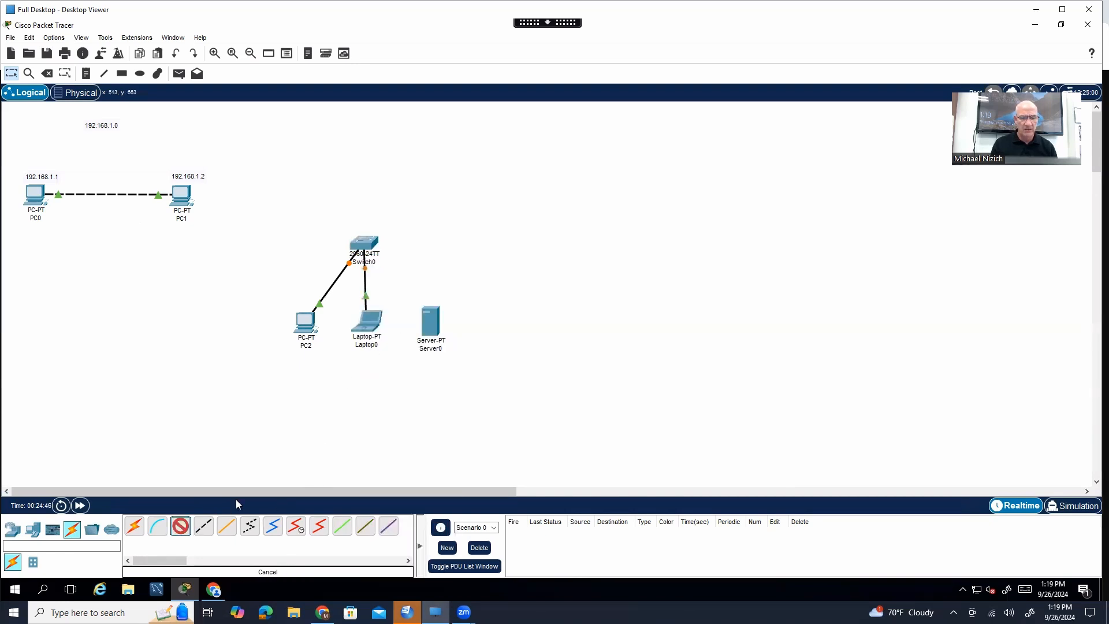
Connect Server0 to a free FastEthernet port on Switch0 with a copper straight-through cable
{"action": "left_click", "coordinate": [418, 309]}
{"action": "left_click", "coordinate": [362, 242]}
{"action": "left_click", "coordinate": [406, 299]}
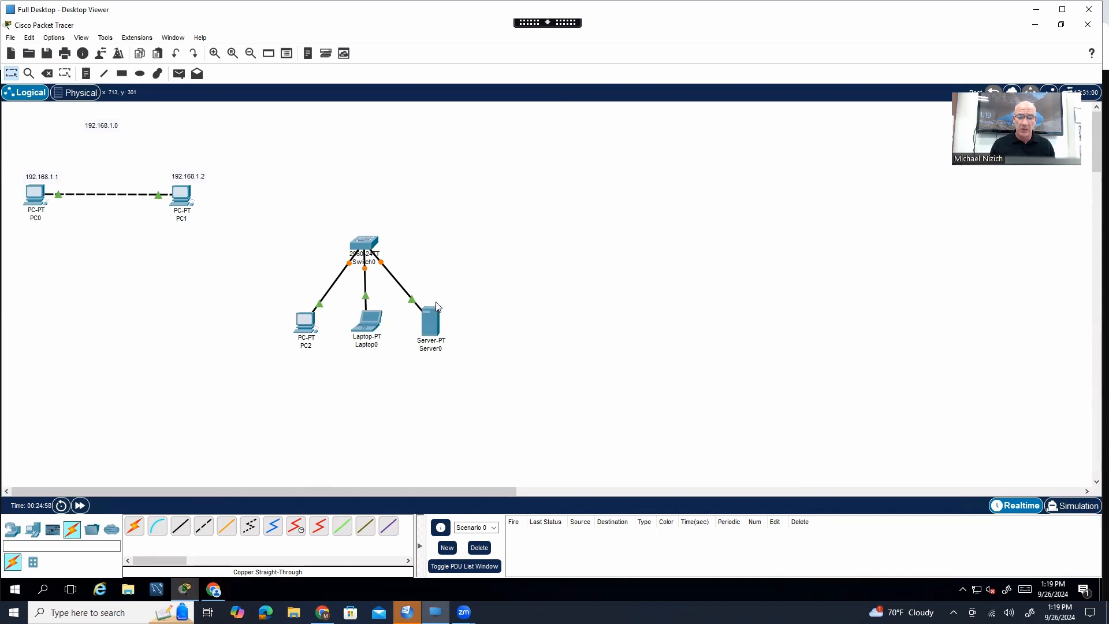
Add a two-line note reading 172.16.0.0 and 255.255.0.0, and position it just above Switch0
{"action": "mouse_move", "coordinate": [375, 352]}
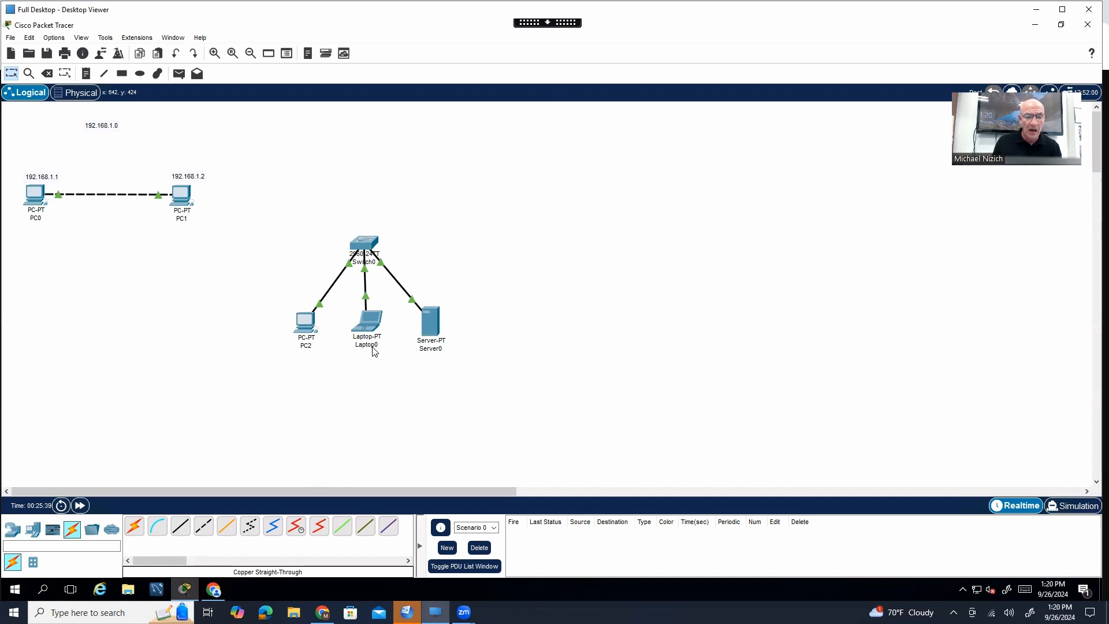
{"action": "mouse_move", "coordinate": [298, 332]}
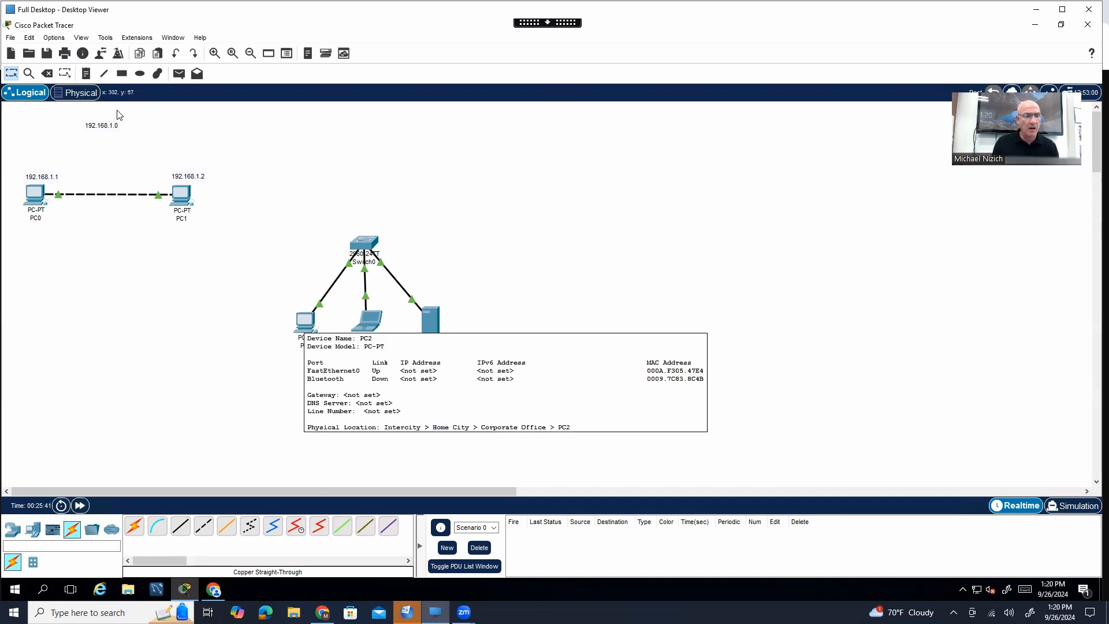
{"action": "left_click", "coordinate": [86, 73]}
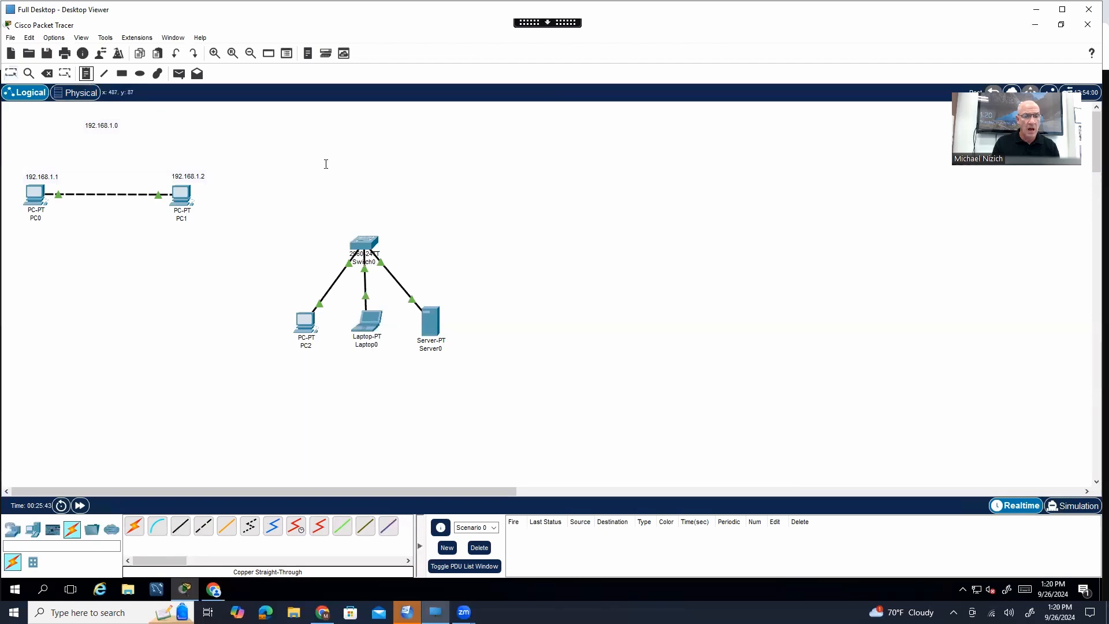
{"action": "left_click", "coordinate": [342, 201]}
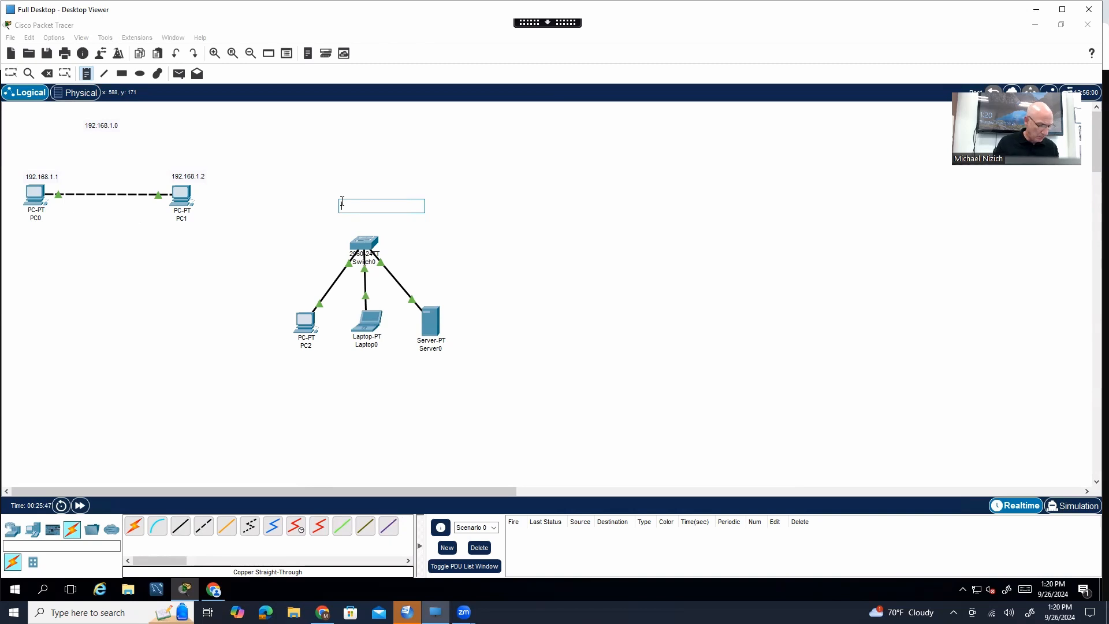
{"action": "type", "text": "172"}
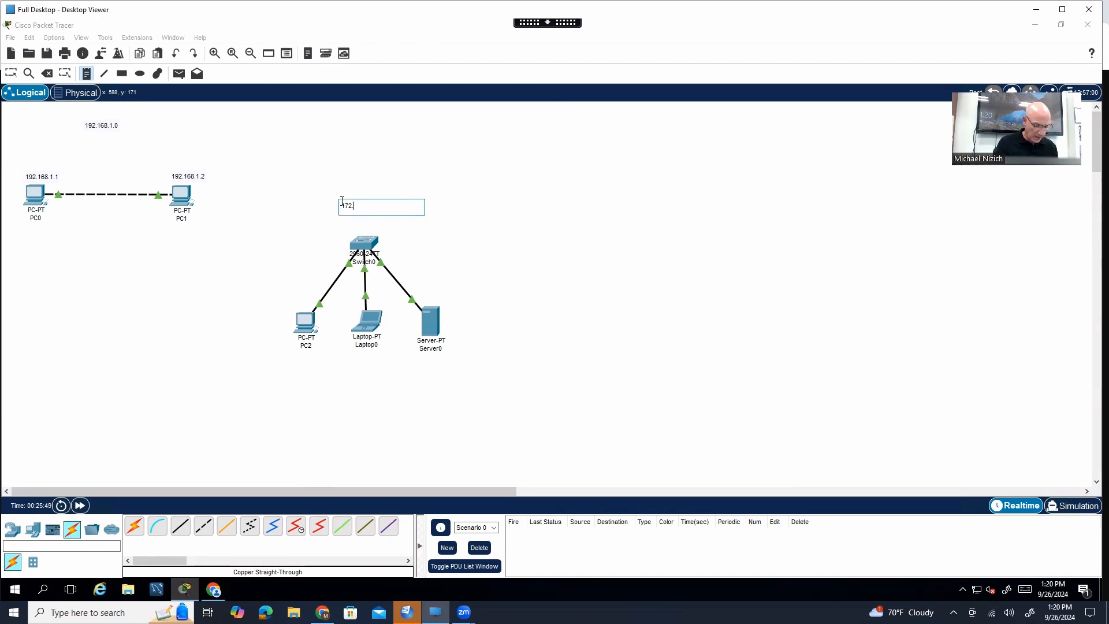
{"action": "type", "text": ".16.0.0"}
{"action": "key", "text": "Return"}
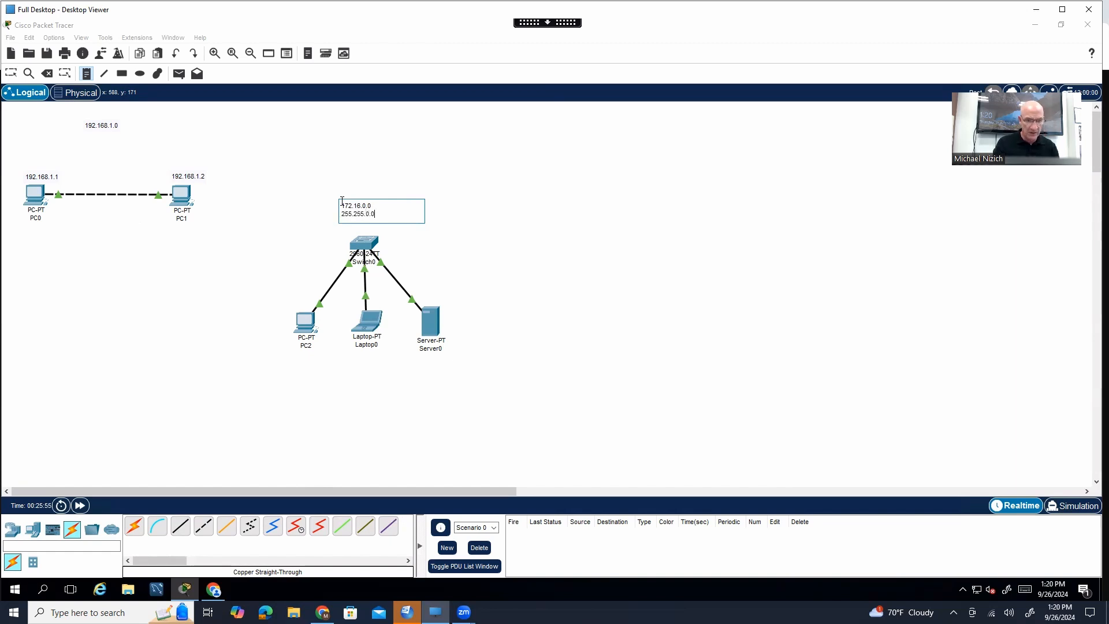
{"action": "key", "text": "Escape"}
{"action": "left_click_drag", "start_coordinate": [363, 212], "coordinate": [364, 198]}
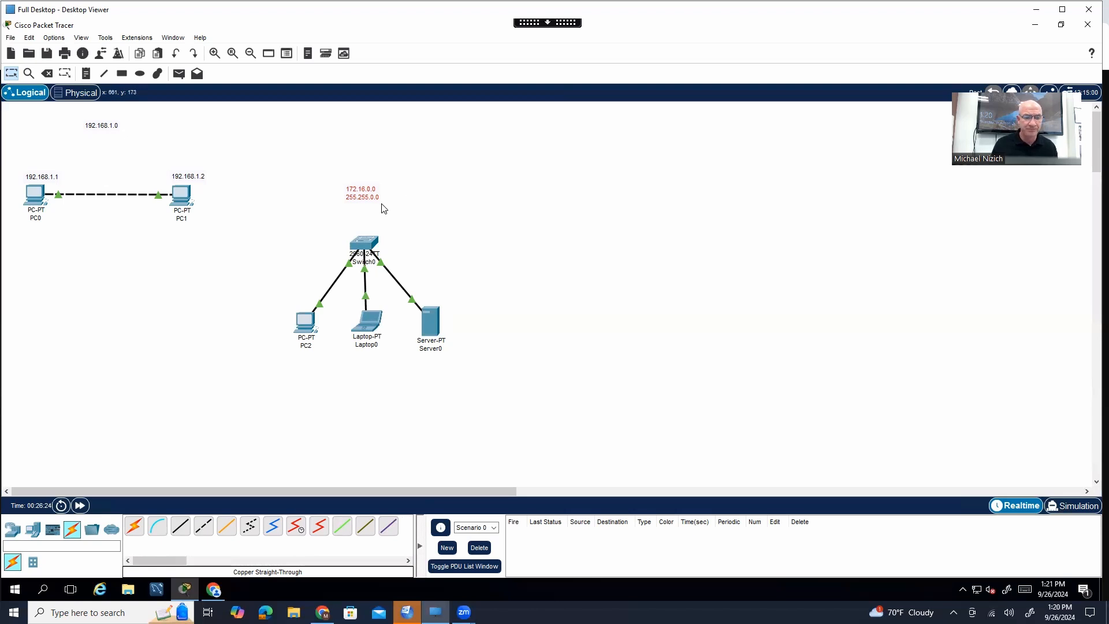
Set PC2's FastEthernet0 to the static IPv4 address 172.16.1.1 with subnet mask 255.255.0.0, and close its window
{"action": "left_click", "coordinate": [310, 323]}
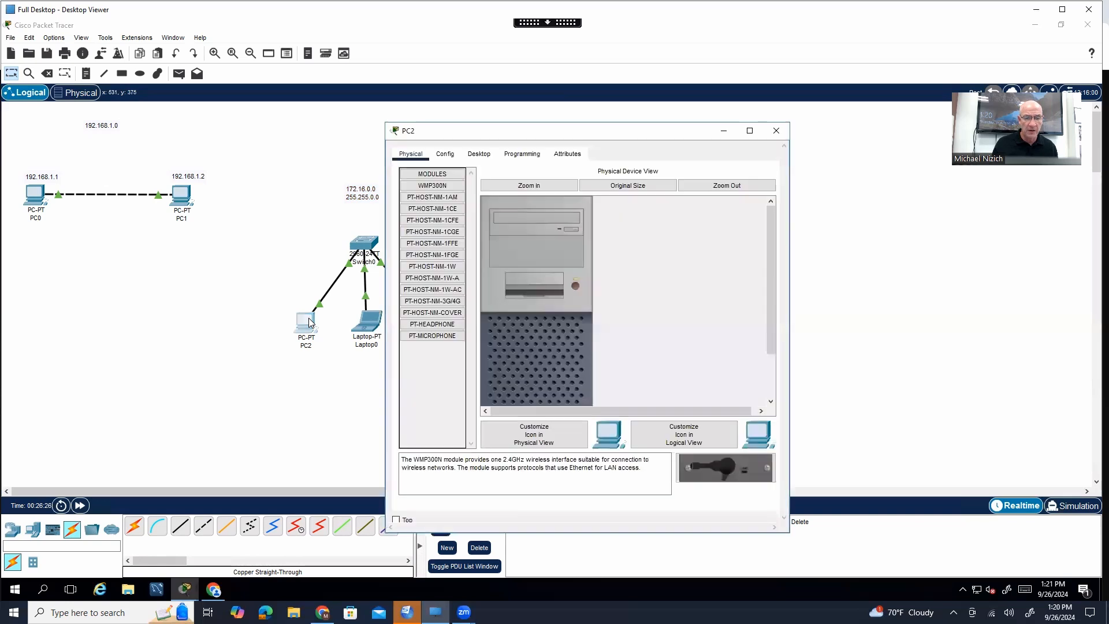
{"action": "left_click", "coordinate": [446, 154]}
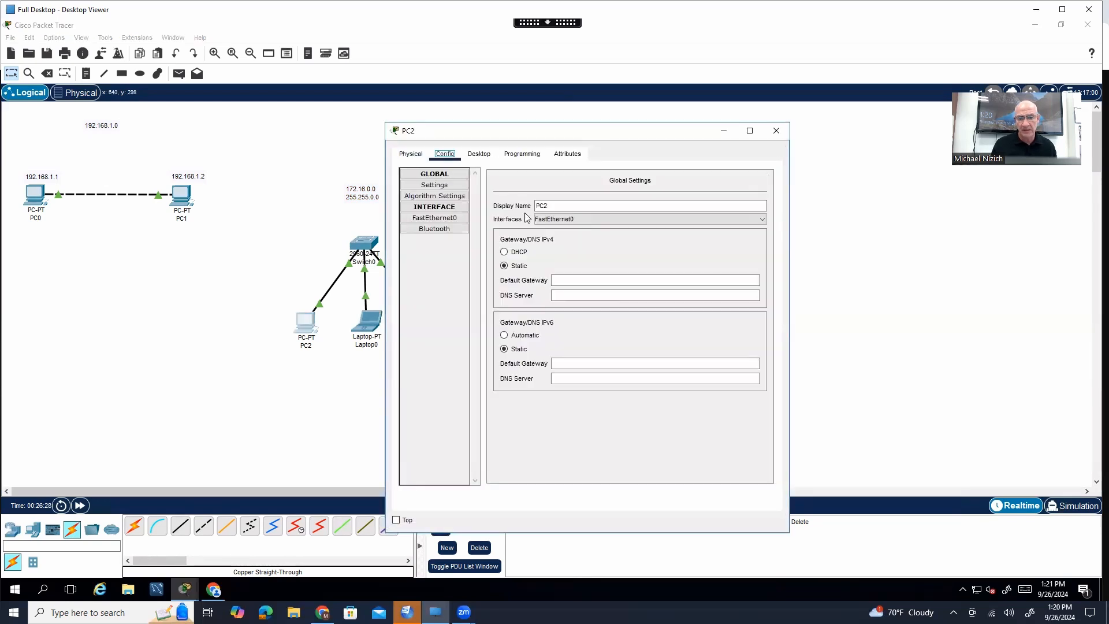
{"action": "left_click", "coordinate": [453, 219]}
{"action": "left_click", "coordinate": [653, 273]}
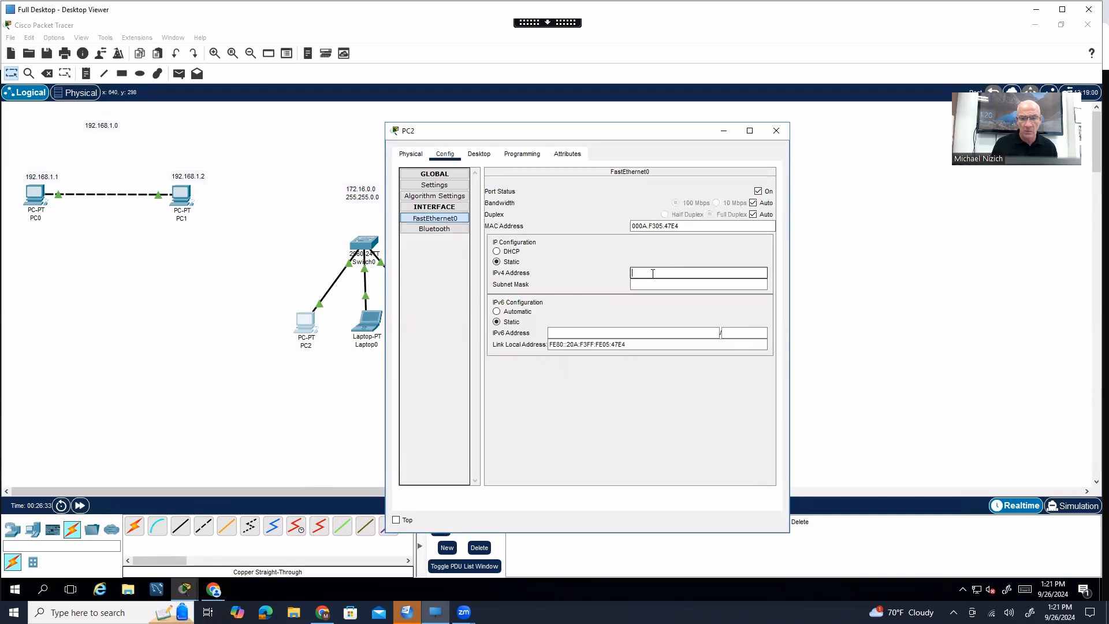
{"action": "type", "text": "192.168"}
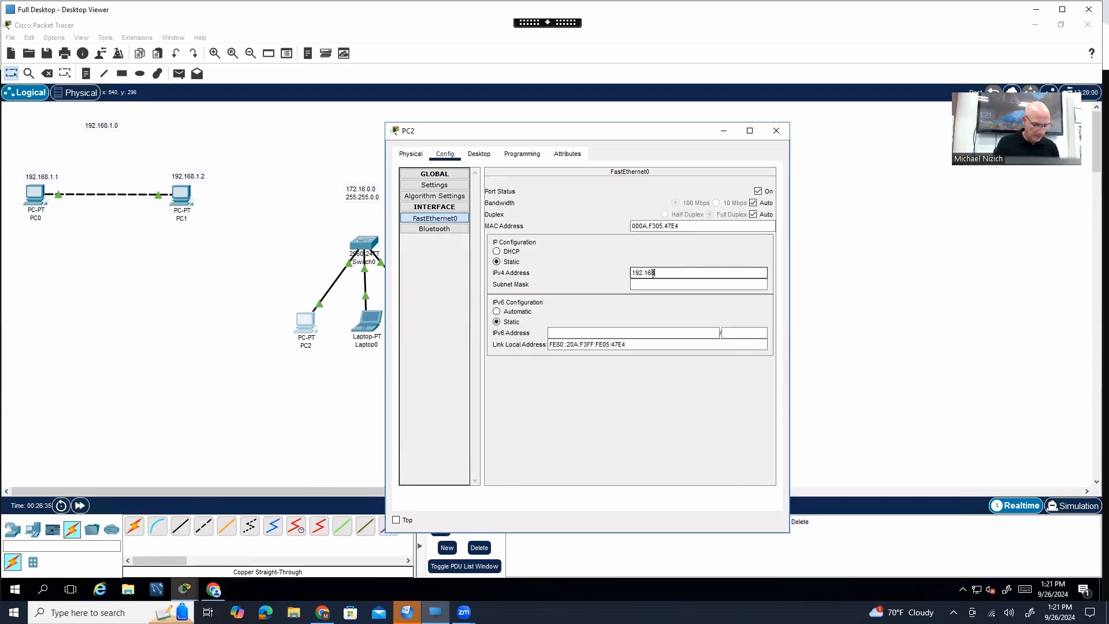
{"action": "key", "text": "BackSpace"}
{"action": "key", "text": "BackSpace"}
{"action": "key", "text": "BackSpace"}
{"action": "key", "text": "BackSpace"}
{"action": "key", "text": "BackSpace"}
{"action": "key", "text": "BackSpace"}
{"action": "key", "text": "BackSpace"}
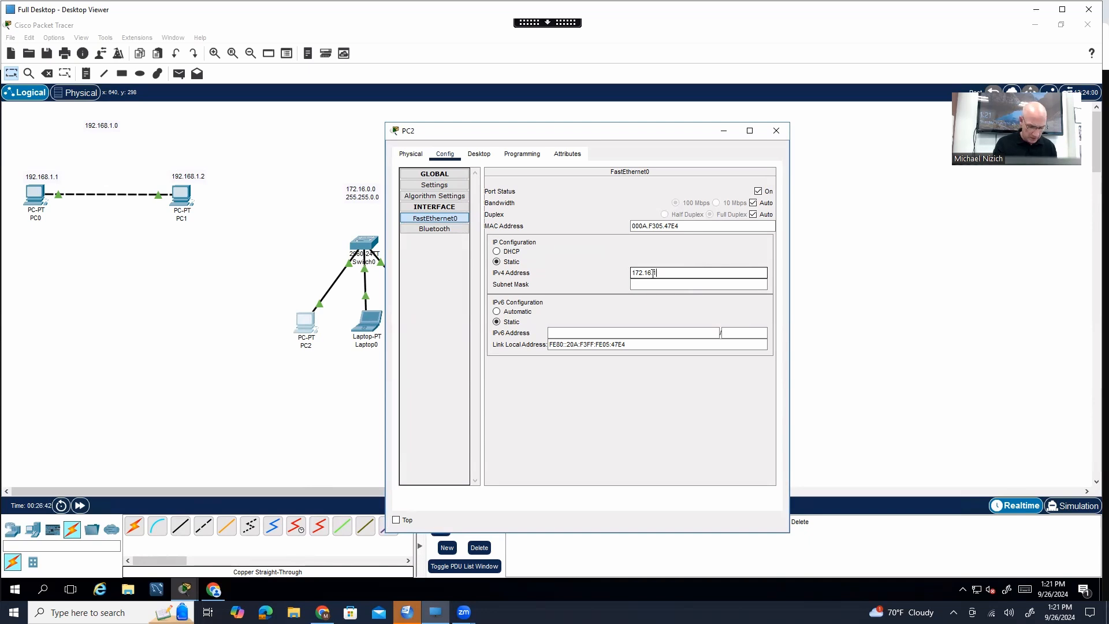
{"action": "key", "text": "Tab"}
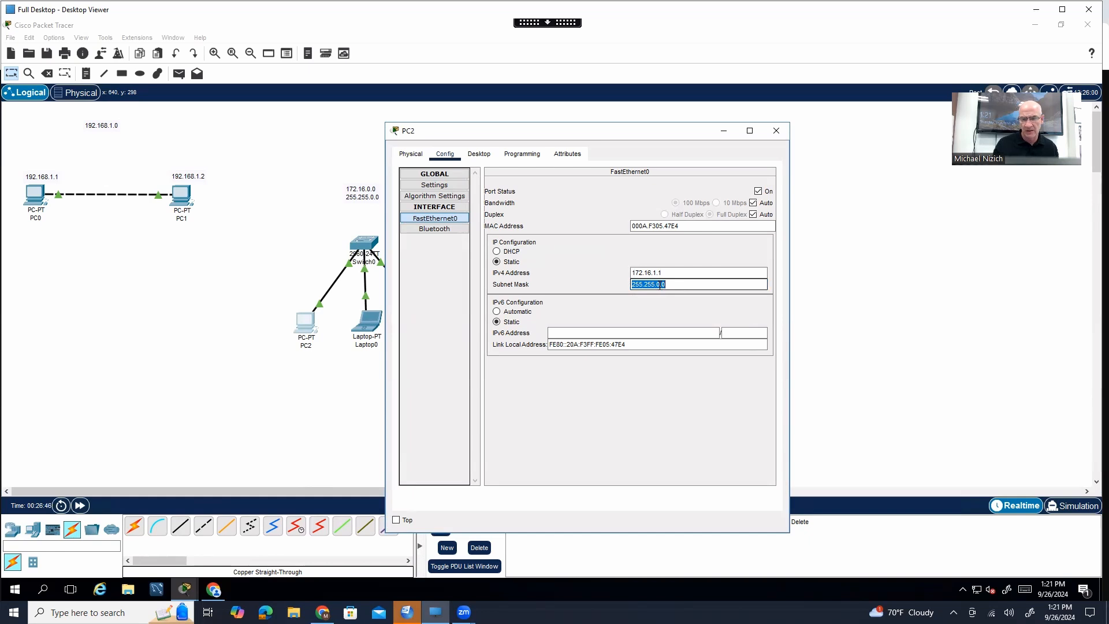
{"action": "left_click", "coordinate": [777, 131]}
Set Laptop0's FastEthernet0 to the static IPv4 address 172.16.1.2 with subnet mask 255.255.0.0, and close its window
{"action": "left_click", "coordinate": [376, 324]}
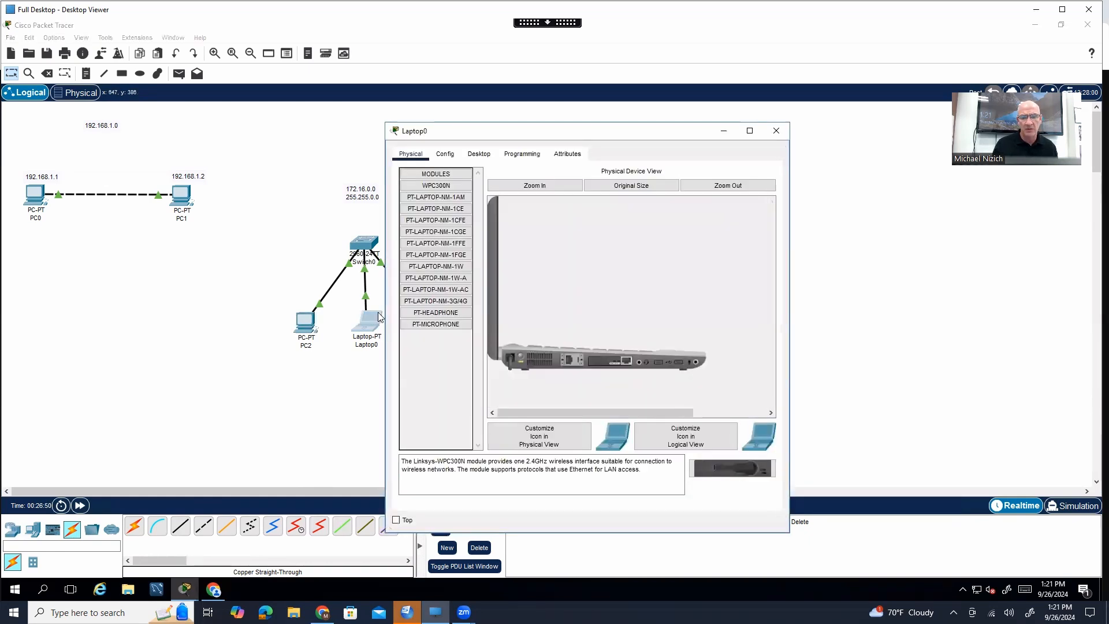
{"action": "left_click", "coordinate": [444, 155]}
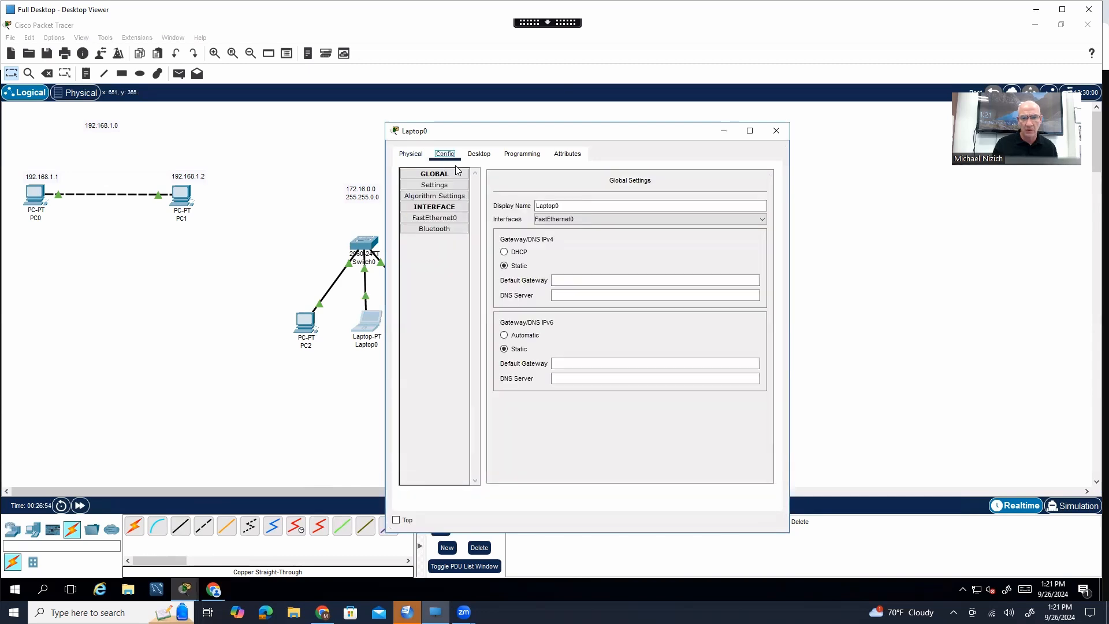
{"action": "left_click", "coordinate": [479, 155]}
{"action": "left_click", "coordinate": [443, 206]}
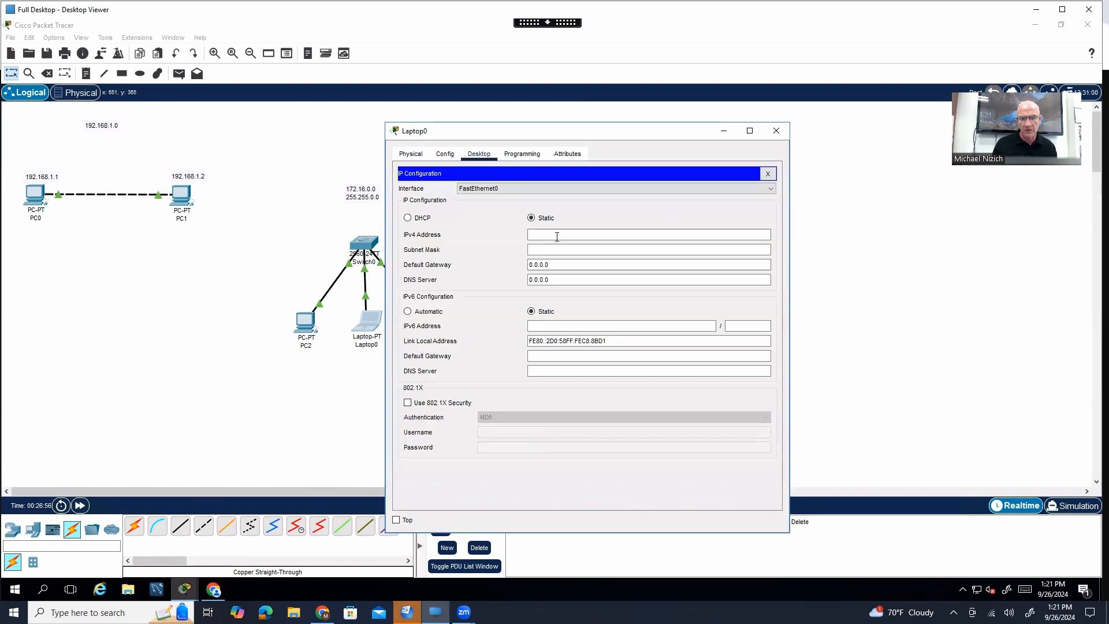
{"action": "left_click", "coordinate": [552, 234]}
{"action": "type", "text": "172.16.1.2"}
{"action": "key", "text": "Tab"}
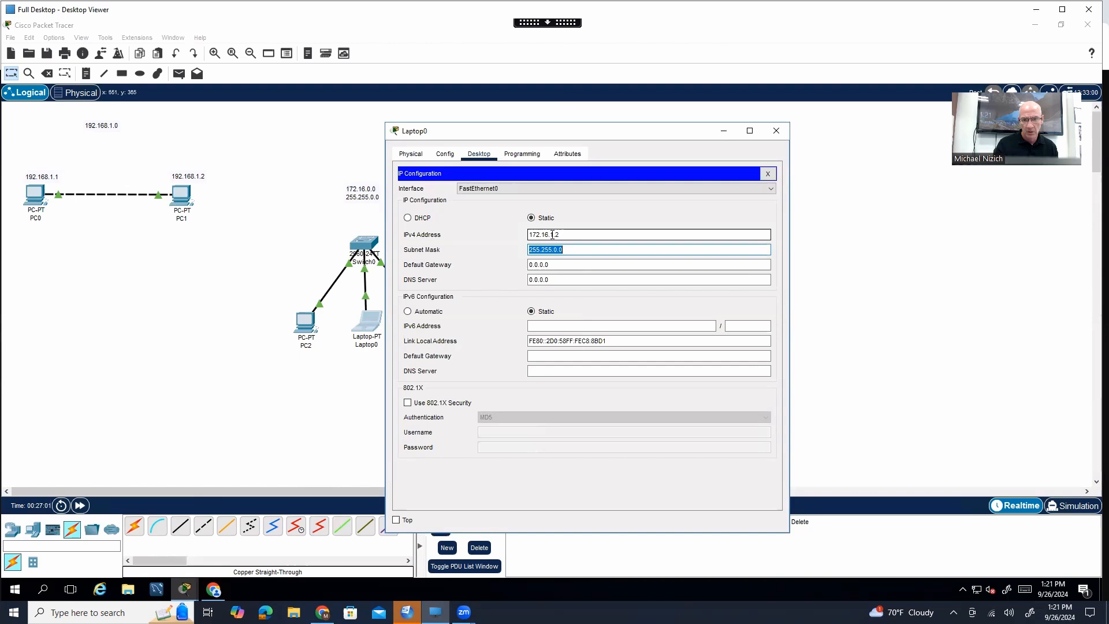
{"action": "left_click", "coordinate": [776, 130]}
Set Server0's FastEthernet0 to the static IPv4 address 172.16.1.3 with subnet mask 255.255.0.0
{"action": "left_click", "coordinate": [432, 323]}
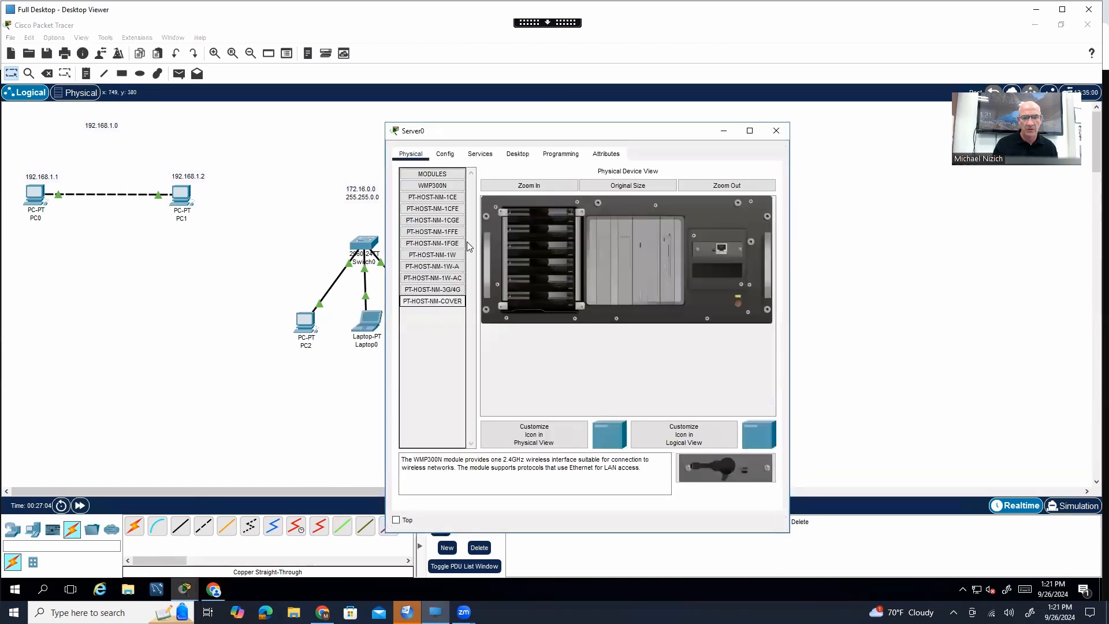
{"action": "left_click", "coordinate": [445, 154]}
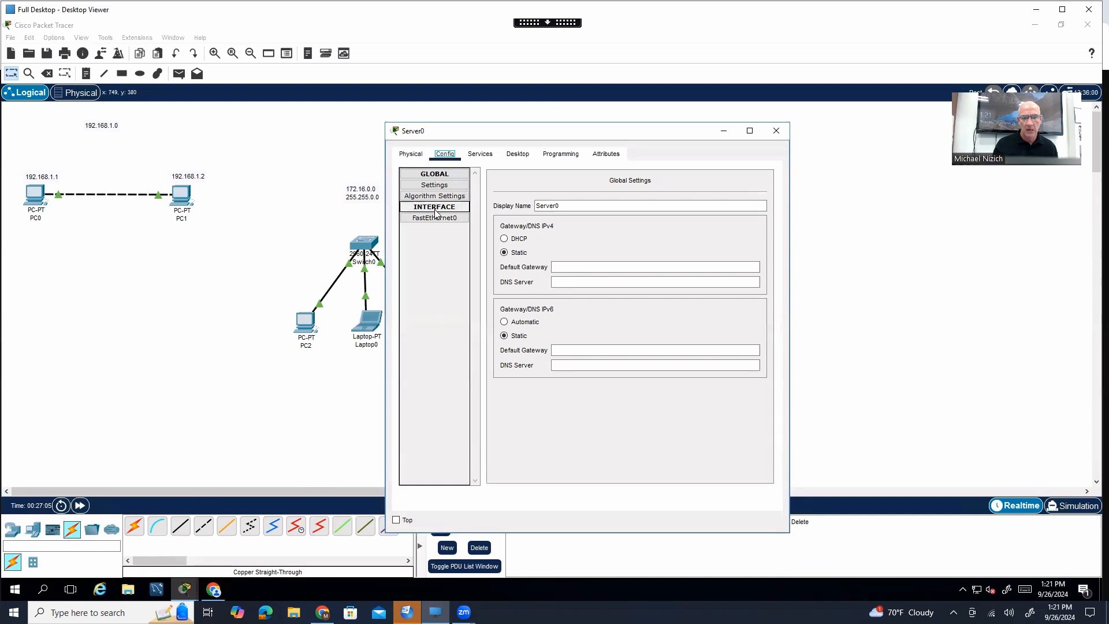
{"action": "left_click", "coordinate": [435, 209]}
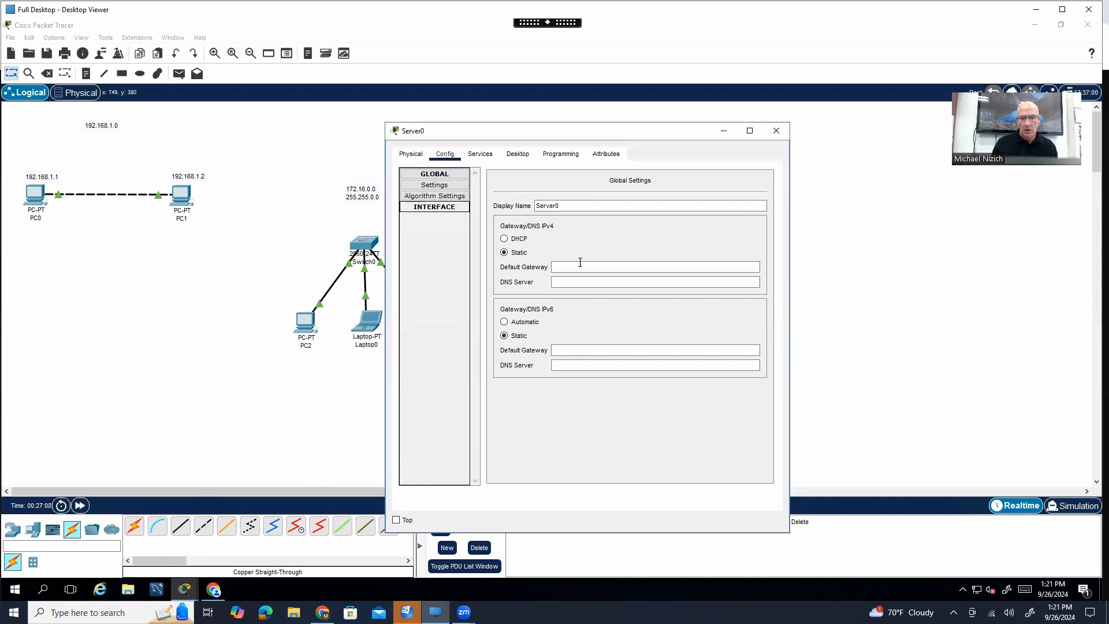
{"action": "left_click", "coordinate": [454, 208]}
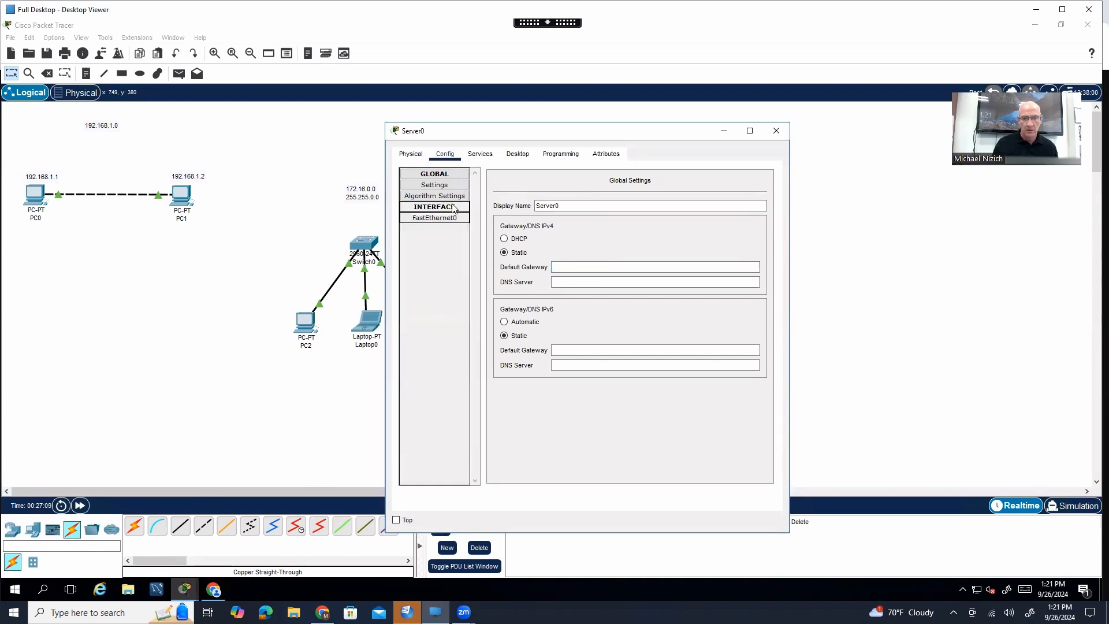
{"action": "left_click", "coordinate": [451, 185]}
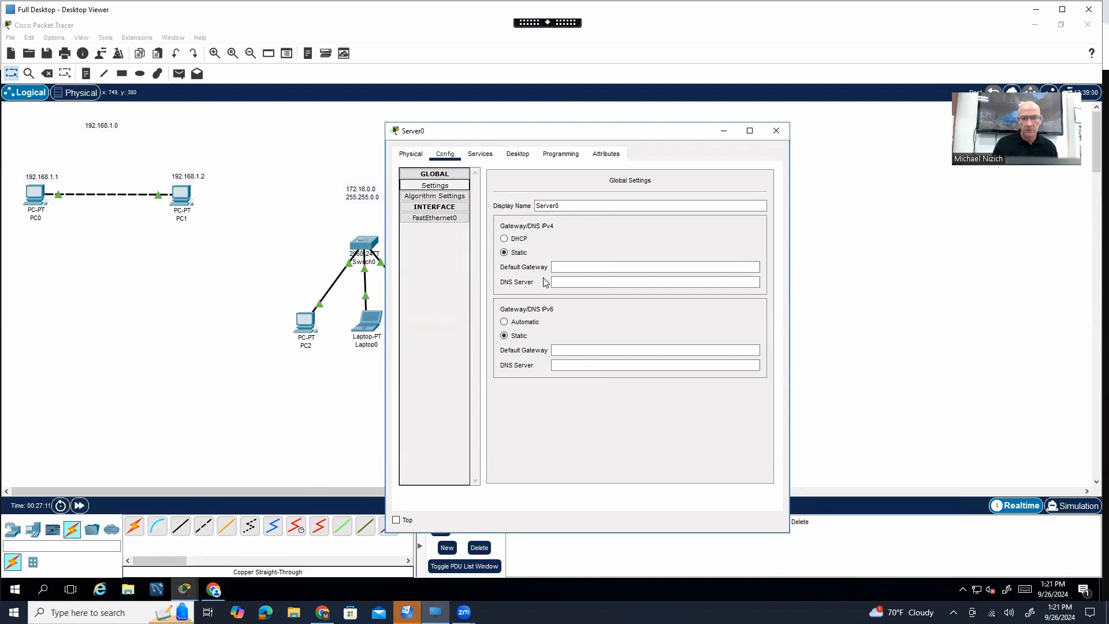
{"action": "left_click", "coordinate": [447, 209]}
{"action": "left_click", "coordinate": [447, 208]}
{"action": "left_click", "coordinate": [448, 218]}
{"action": "left_click", "coordinate": [644, 271]}
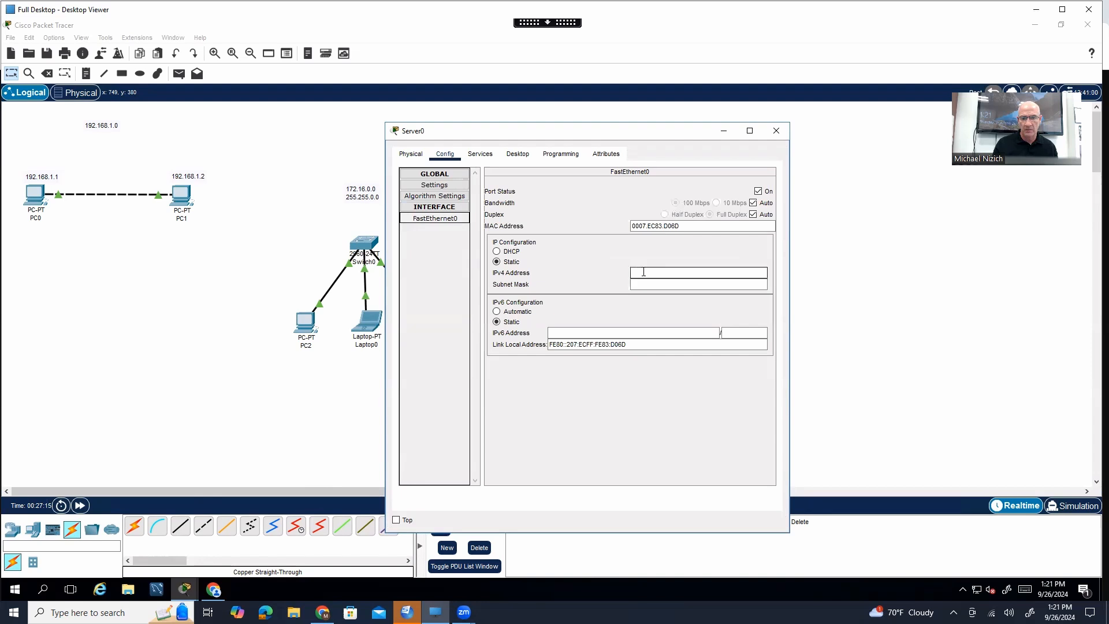
{"action": "type", "text": "172.16.1.3"}
{"action": "key", "text": "Tab"}
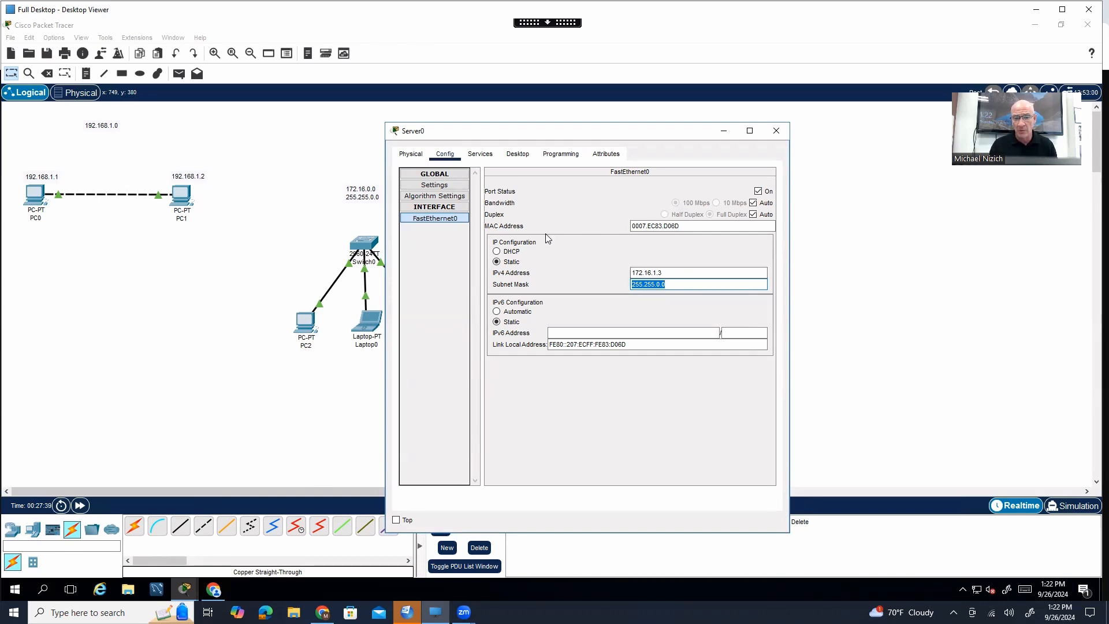
Highlight the MAC address of Server0's FastEthernet0 to inspect it, and close the server's window
{"action": "left_click", "coordinate": [665, 227]}
{"action": "double_click", "coordinate": [666, 227]}
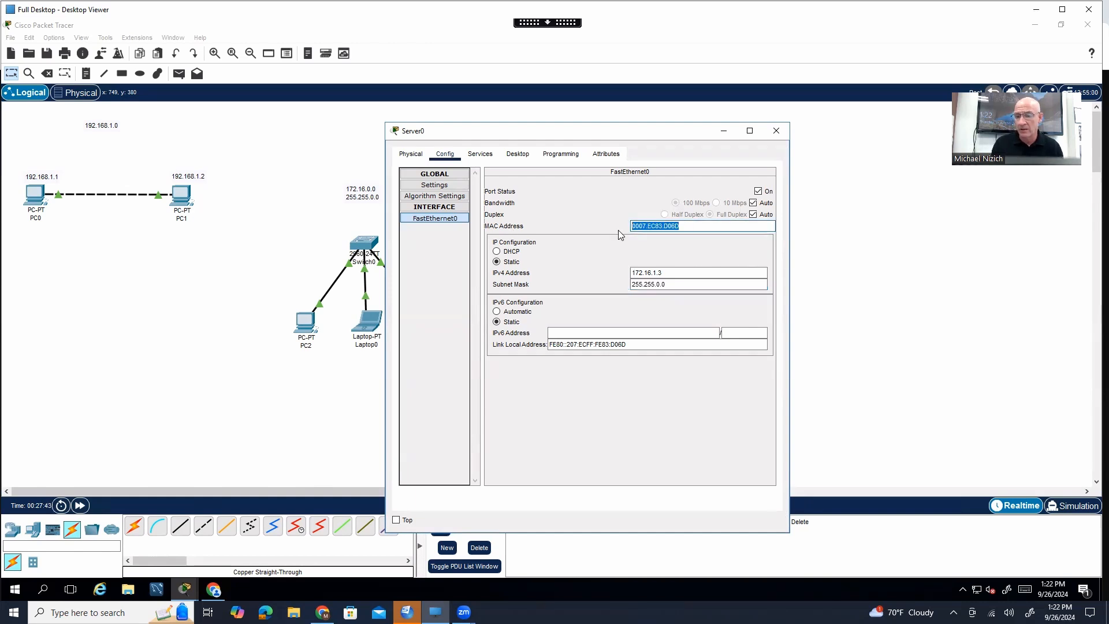
{"action": "left_click", "coordinate": [776, 132]}
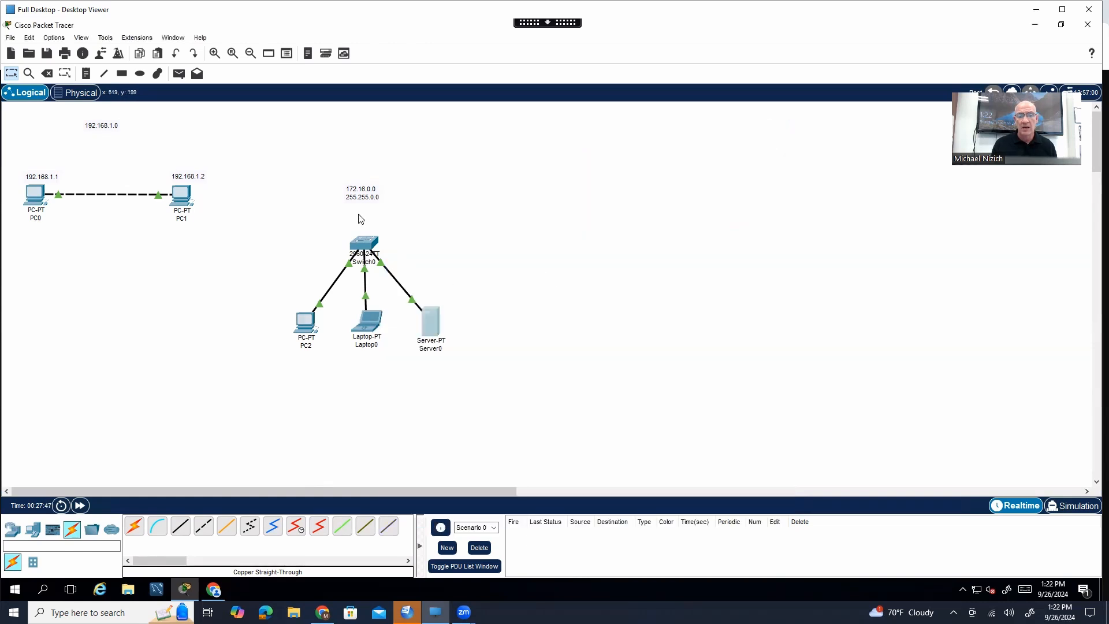
Test connectivity by sending one simple PDU from PC2 to Laptop0 and another from Laptop0 to Server0
{"action": "left_click", "coordinate": [179, 73]}
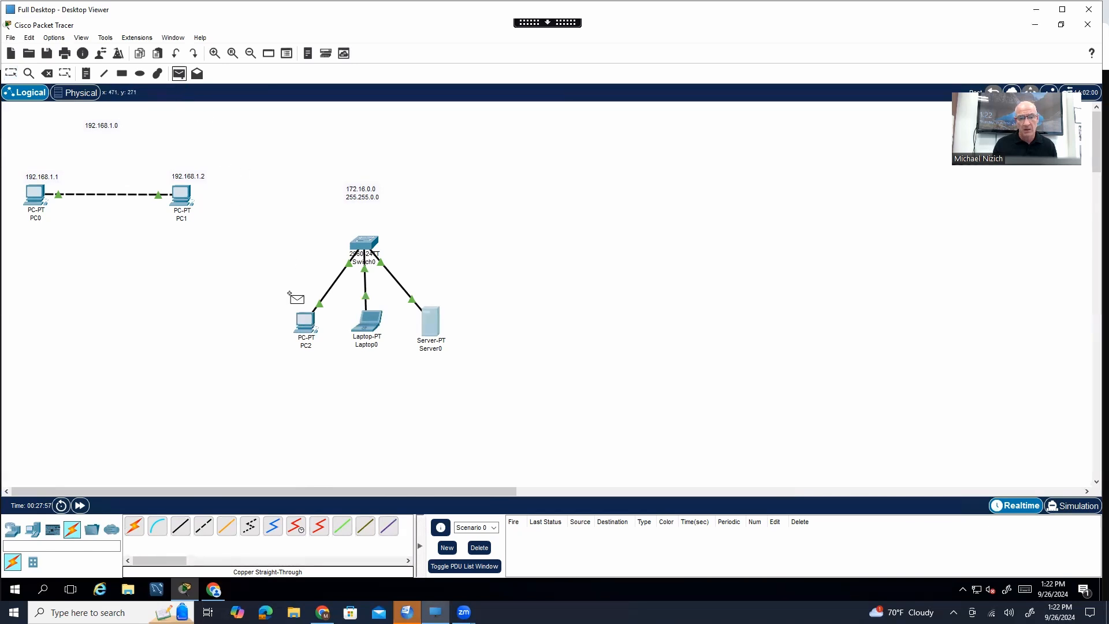
{"action": "left_click", "coordinate": [305, 324]}
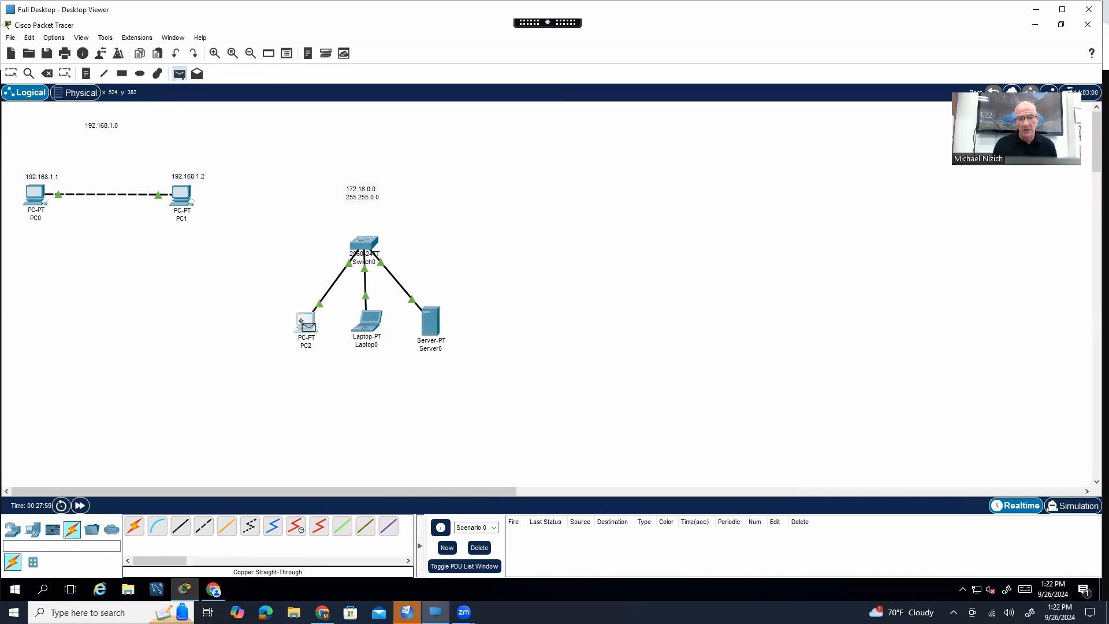
{"action": "left_click", "coordinate": [368, 330]}
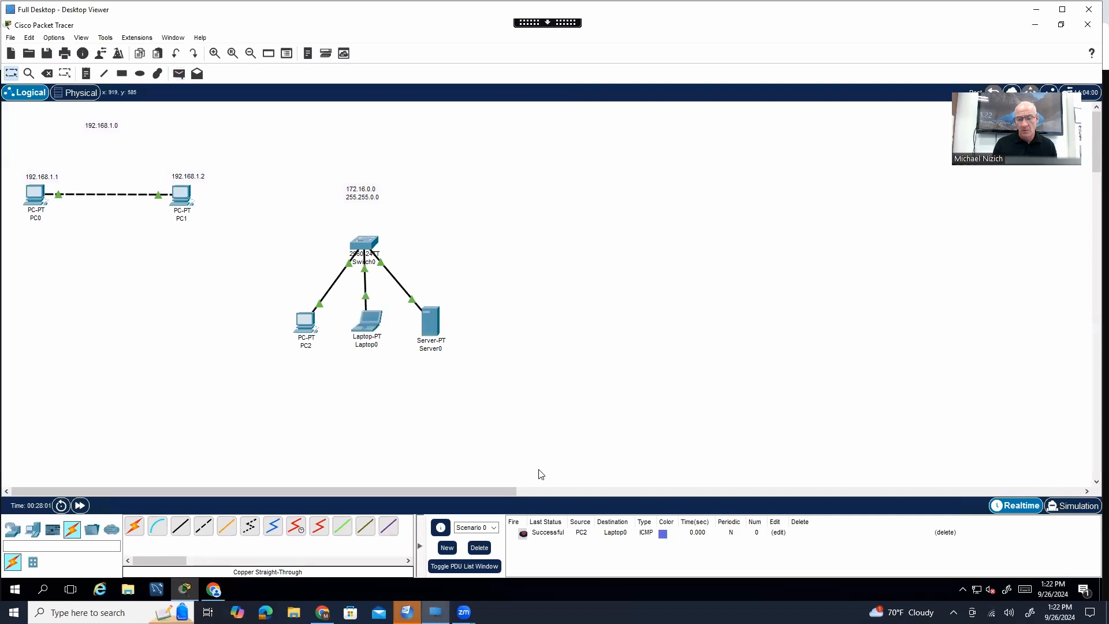
{"action": "left_click", "coordinate": [180, 75]}
{"action": "left_click", "coordinate": [370, 321]}
{"action": "left_click", "coordinate": [438, 329]}
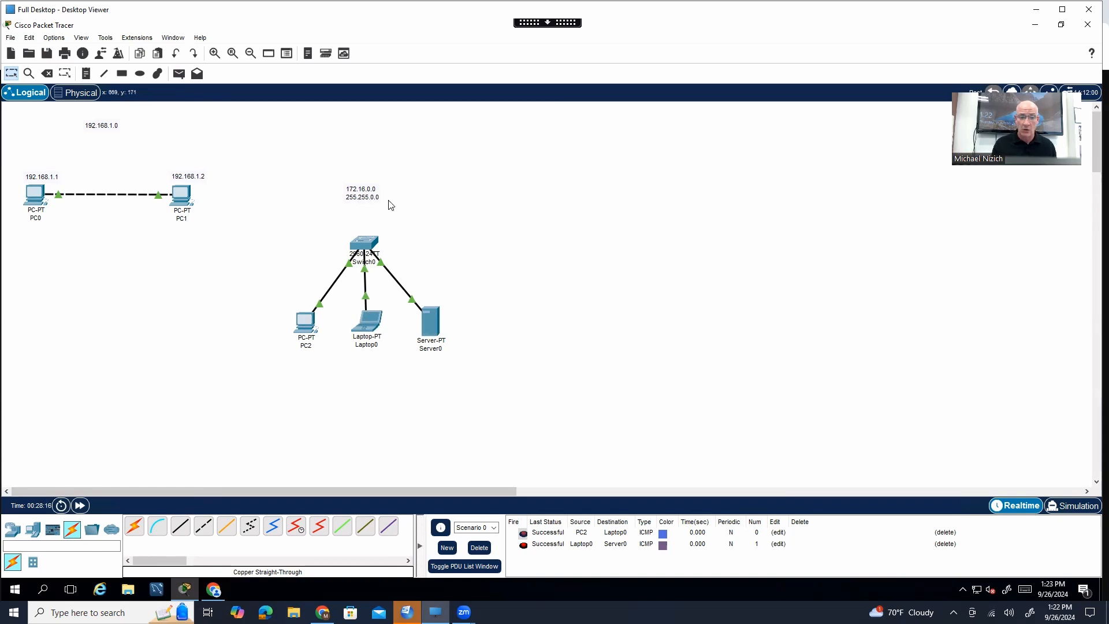
Add a second laptop to the workspace, to the upper right of Server0
{"action": "left_click", "coordinate": [12, 529]}
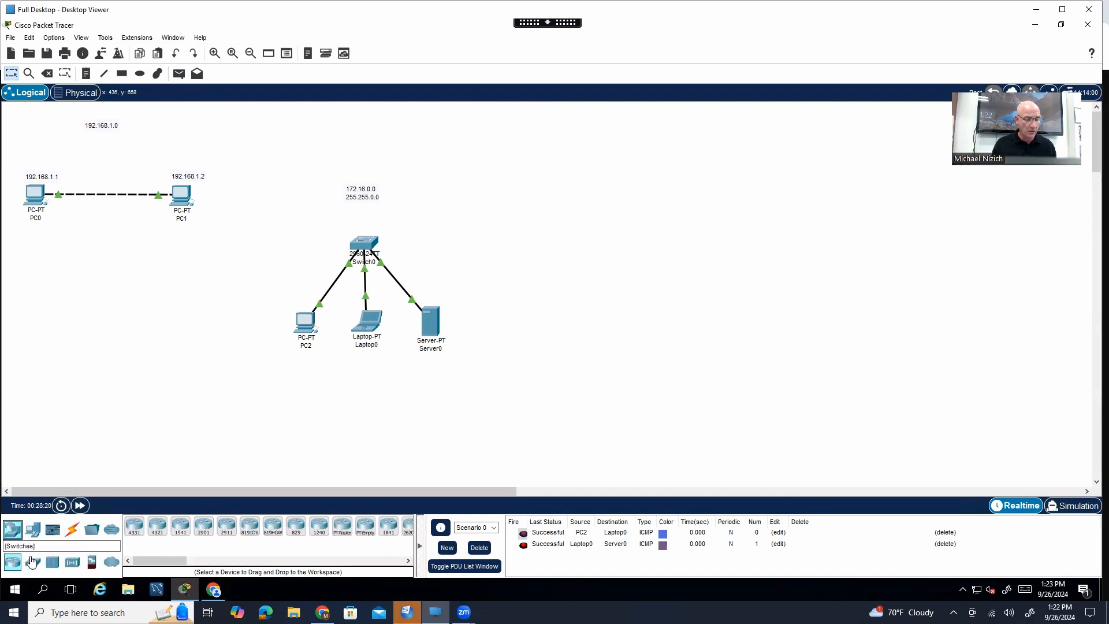
{"action": "left_click", "coordinate": [34, 531]}
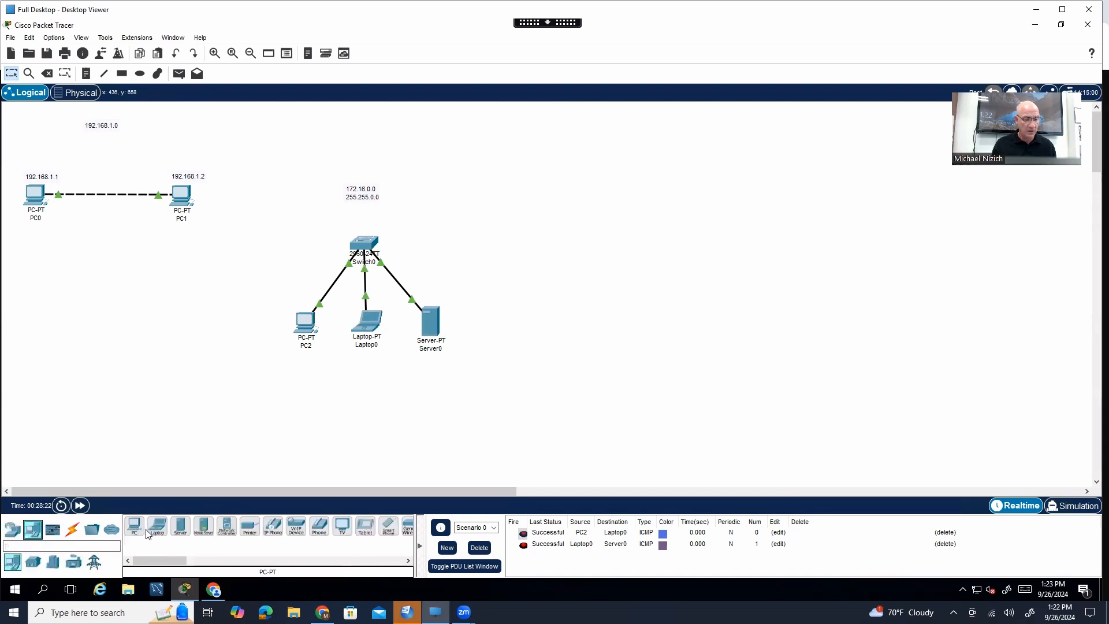
{"action": "left_click_drag", "start_coordinate": [155, 531], "coordinate": [472, 276]}
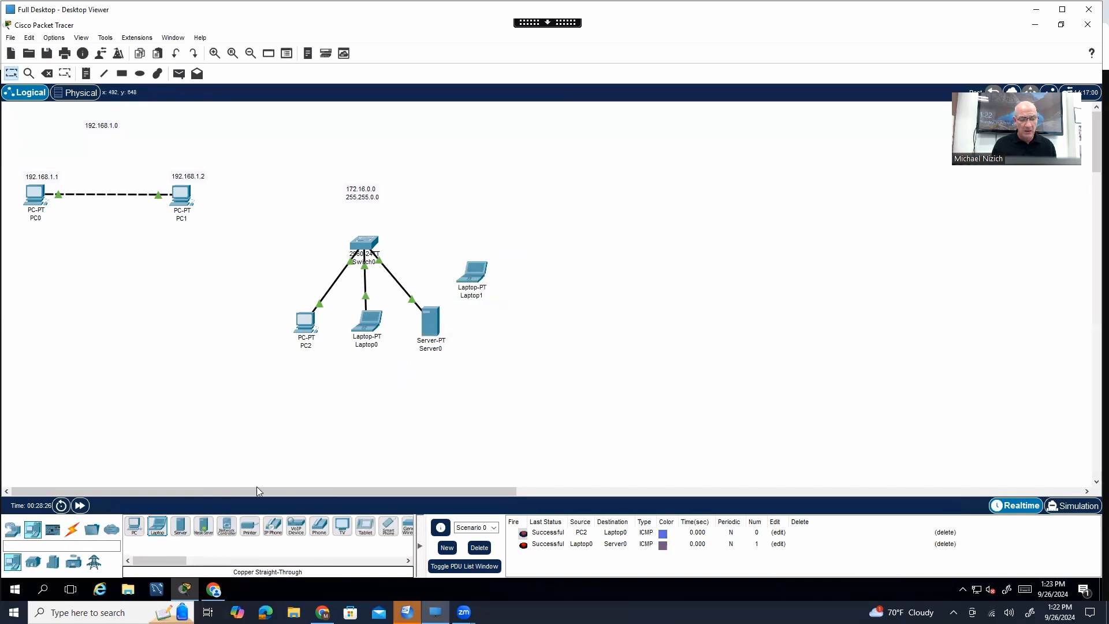
Connect Laptop1's FastEthernet0 to Switch0's FastEthernet0/13 with a copper straight-through cable
{"action": "left_click", "coordinate": [77, 531]}
{"action": "left_click", "coordinate": [180, 526]}
{"action": "left_click", "coordinate": [475, 272]}
{"action": "left_click", "coordinate": [498, 320]}
{"action": "left_click", "coordinate": [365, 242]}
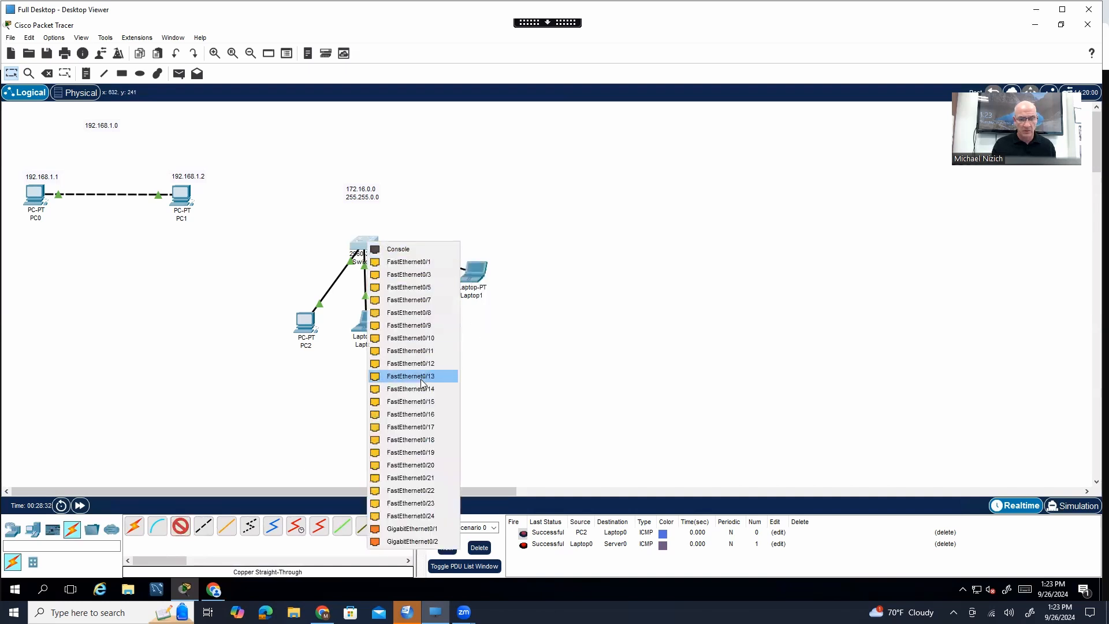
{"action": "left_click", "coordinate": [381, 376]}
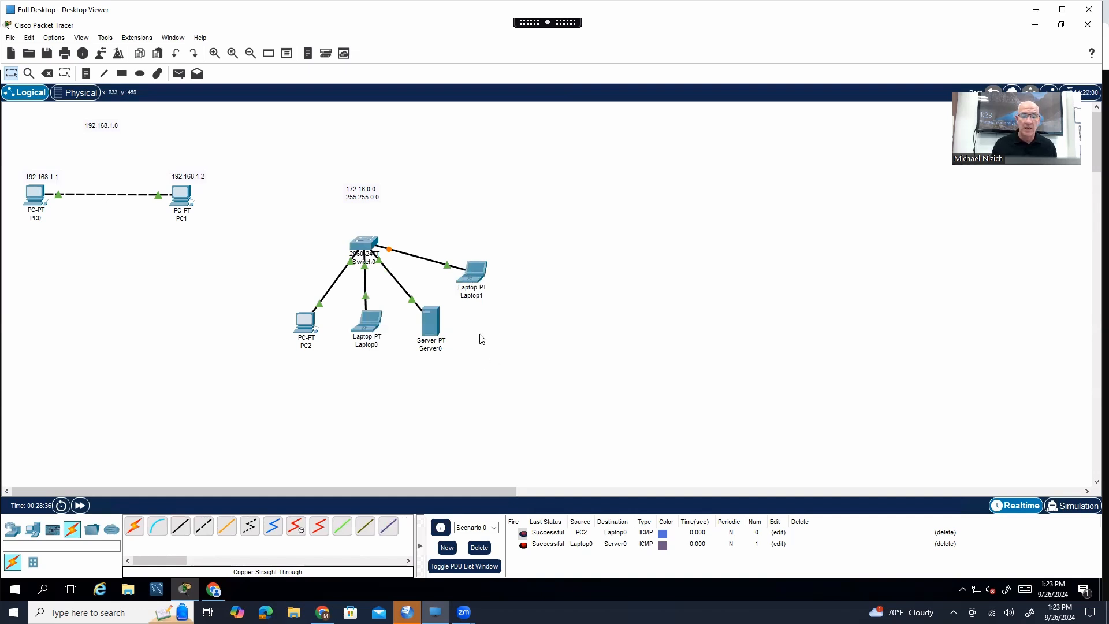
Set Laptop1's FastEthernet0 to the static IPv4 address 172.16.5.2 with subnet mask 255.255.0.0, and close its window
{"action": "left_click", "coordinate": [476, 278]}
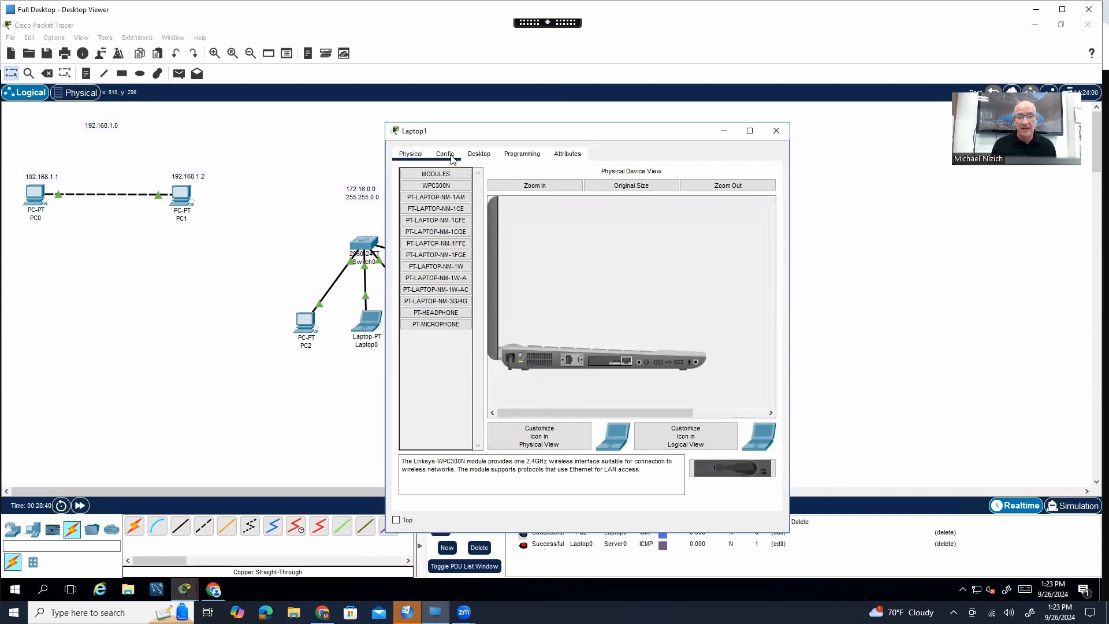
{"action": "left_click", "coordinate": [479, 154]}
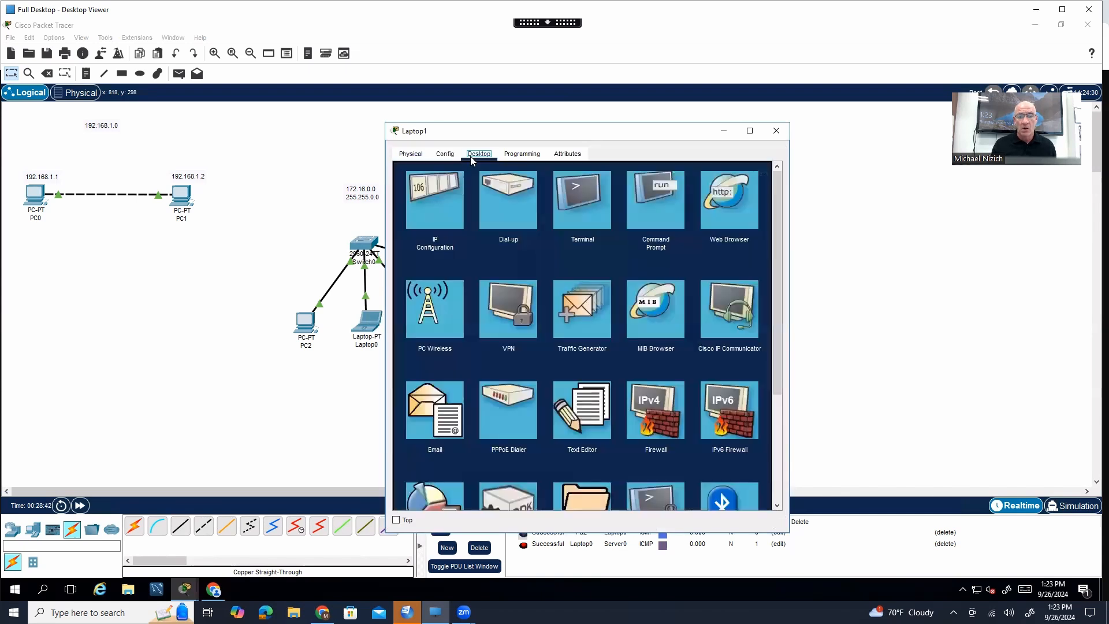
{"action": "left_click", "coordinate": [435, 194]}
{"action": "left_click", "coordinate": [549, 235]}
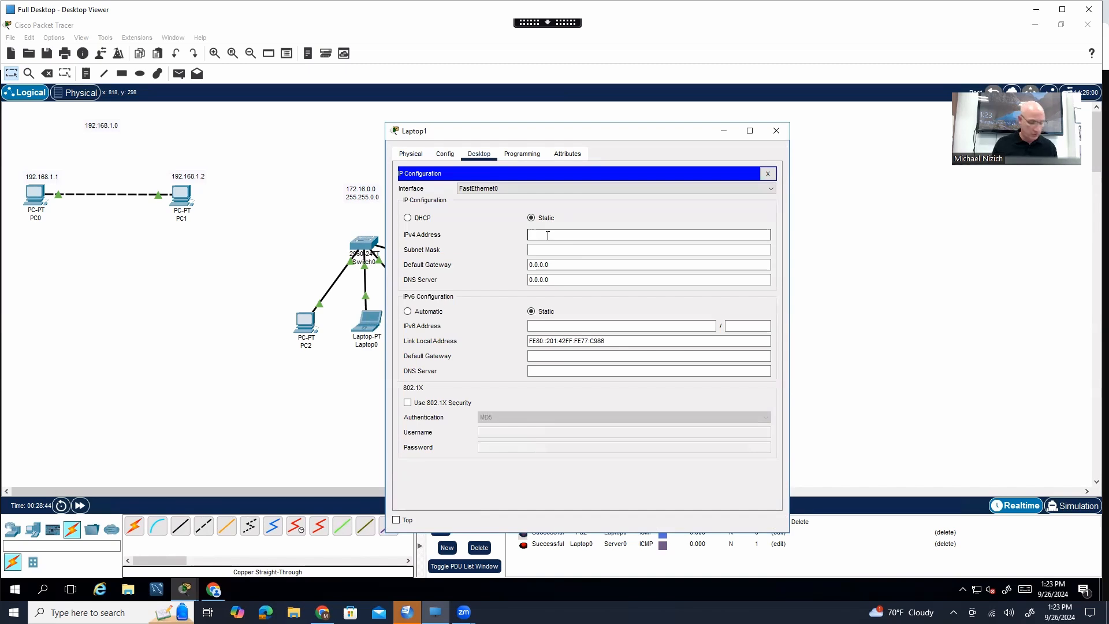
{"action": "type", "text": "172.16"}
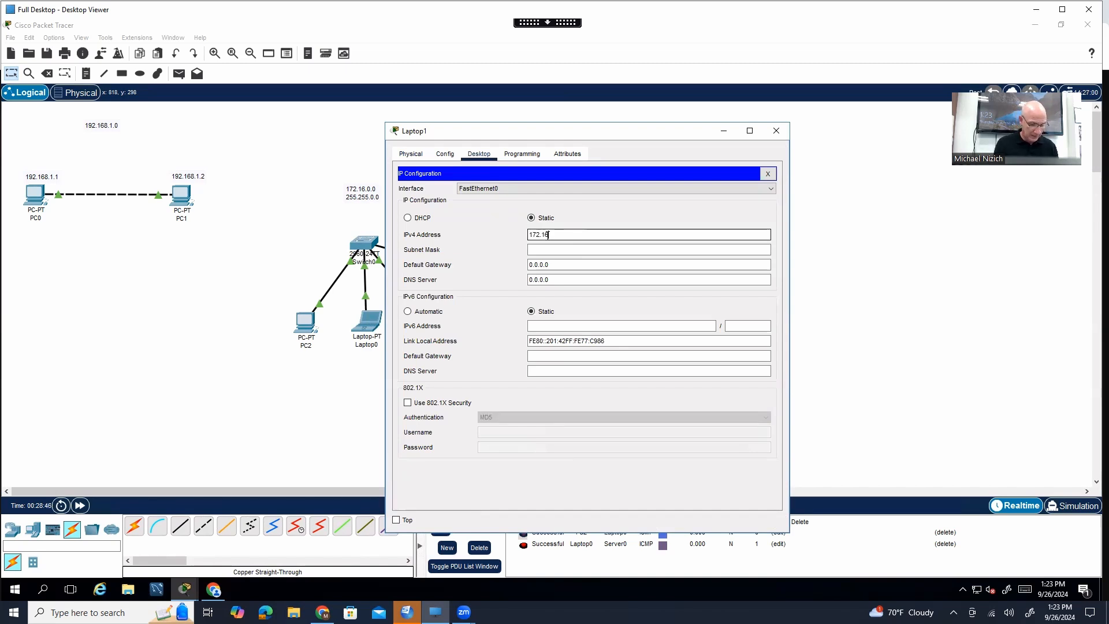
{"action": "type", "text": ".5.2"}
{"action": "key", "text": "Tab"}
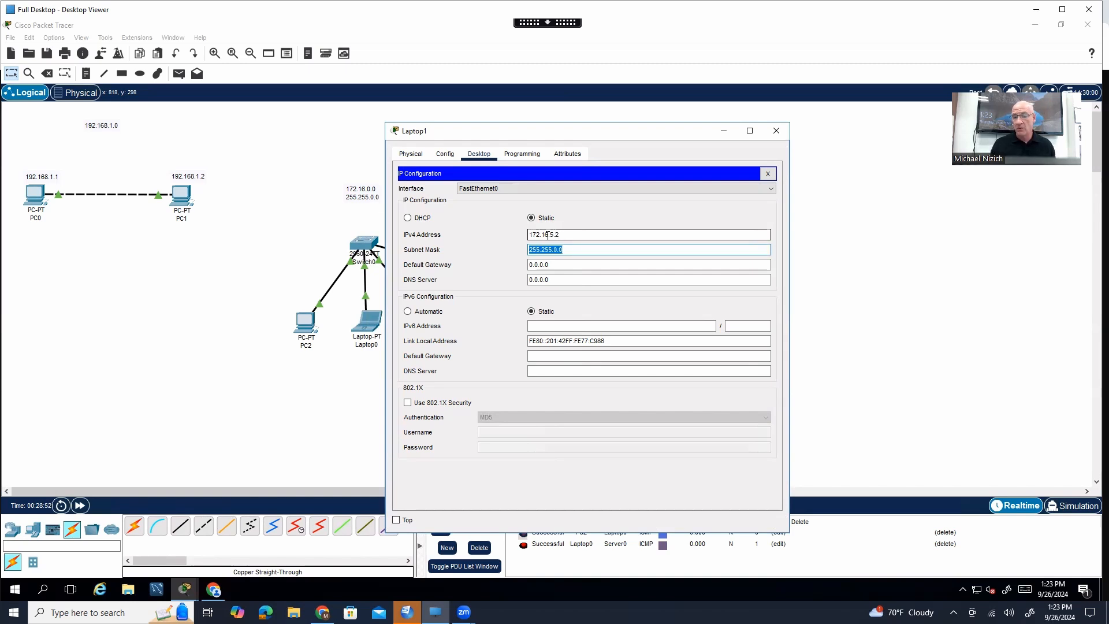
{"action": "left_click", "coordinate": [777, 131]}
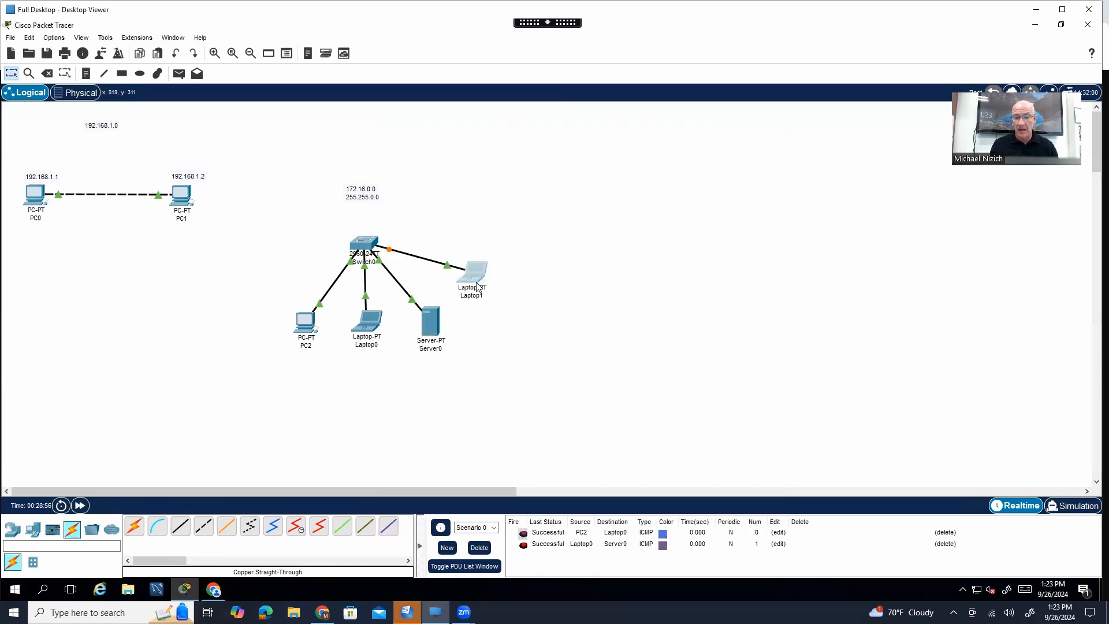
Send a simple PDU from Laptop1 to PC2, and delete the current scenario to clear the PDU list
{"action": "mouse_move", "coordinate": [482, 288]}
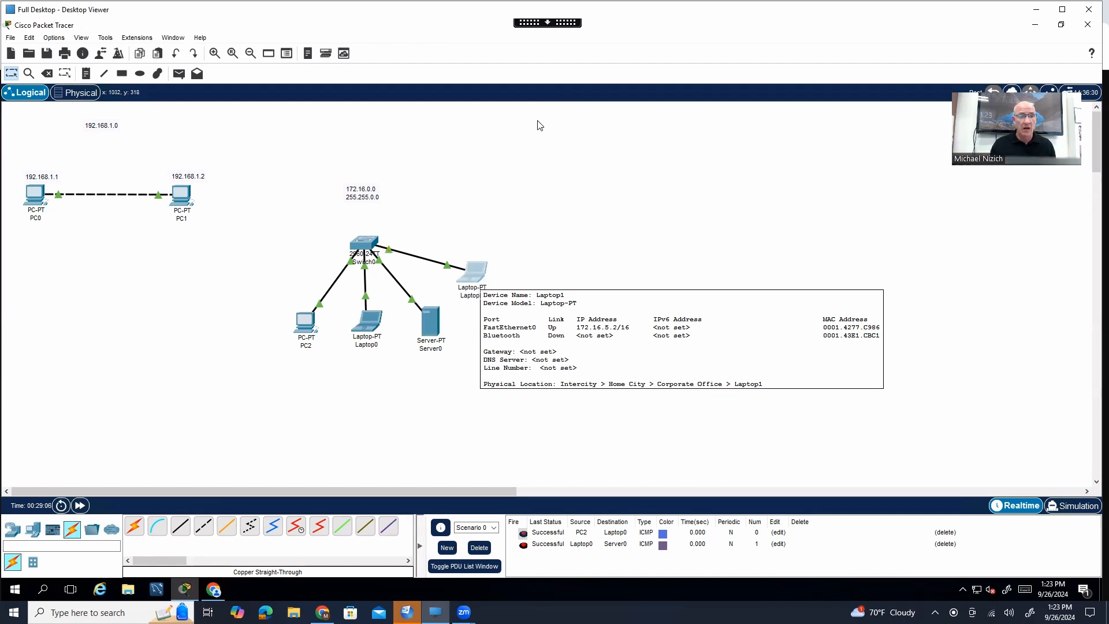
{"action": "left_click", "coordinate": [179, 76]}
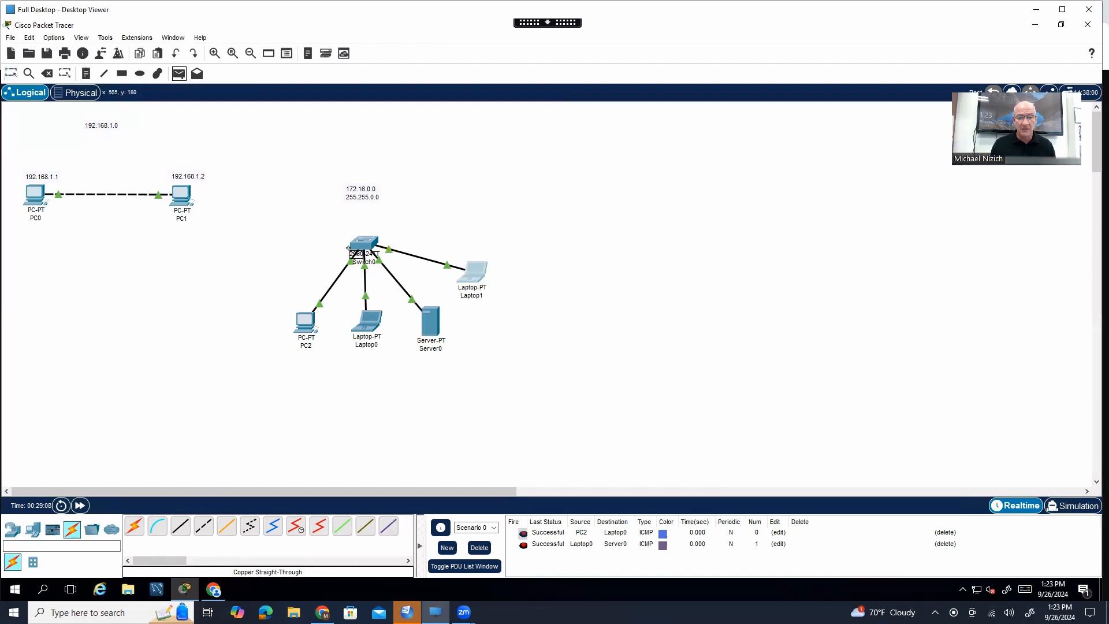
{"action": "left_click", "coordinate": [475, 275]}
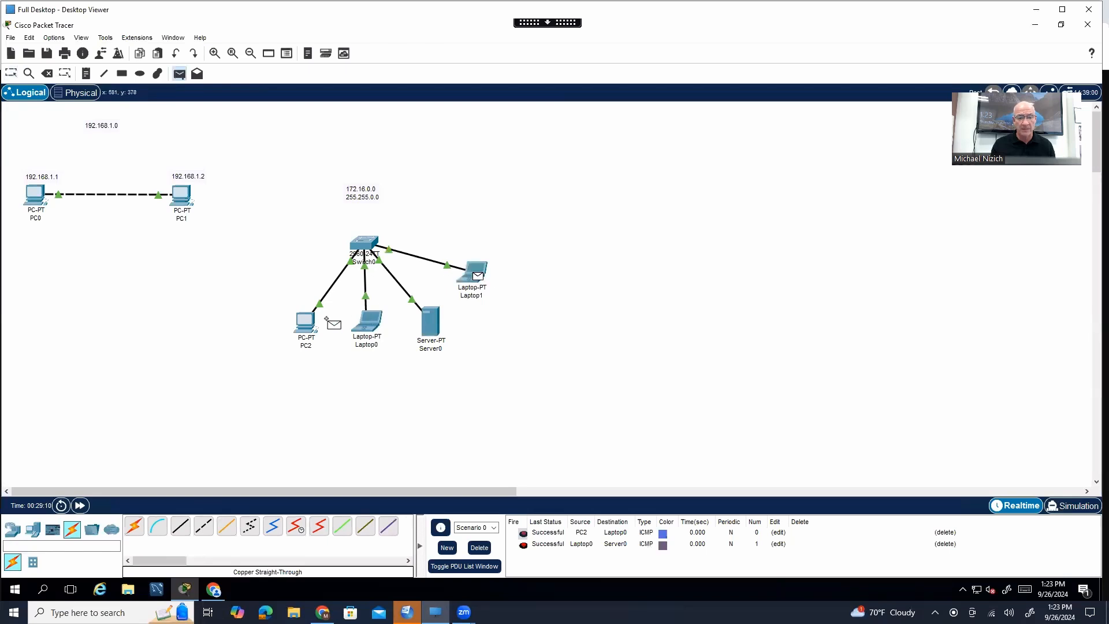
{"action": "left_click", "coordinate": [307, 321]}
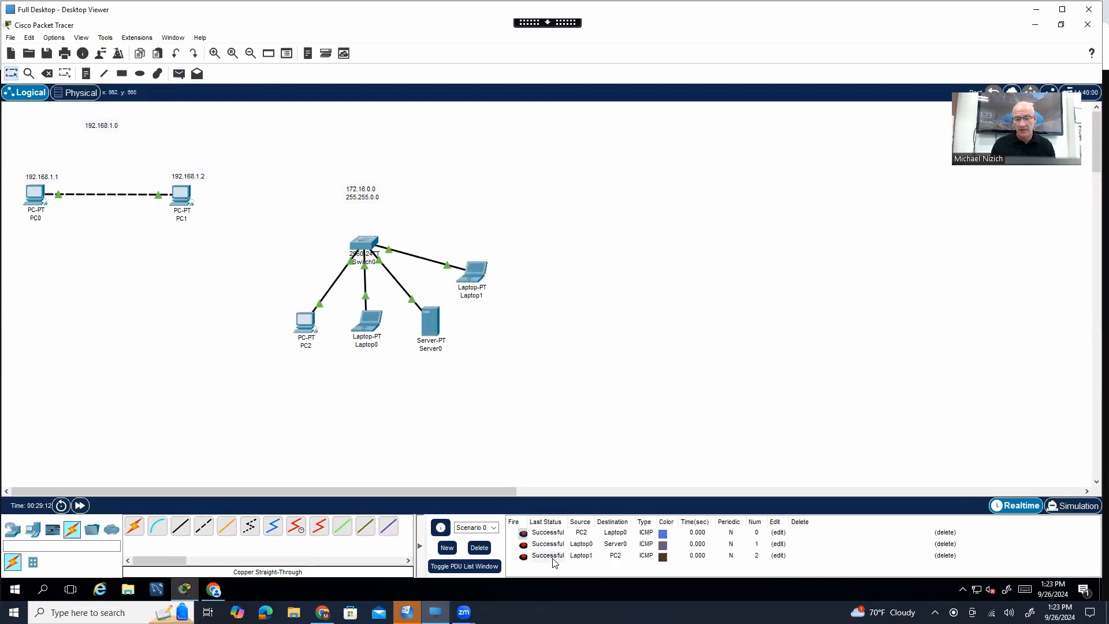
{"action": "left_click", "coordinate": [481, 549]}
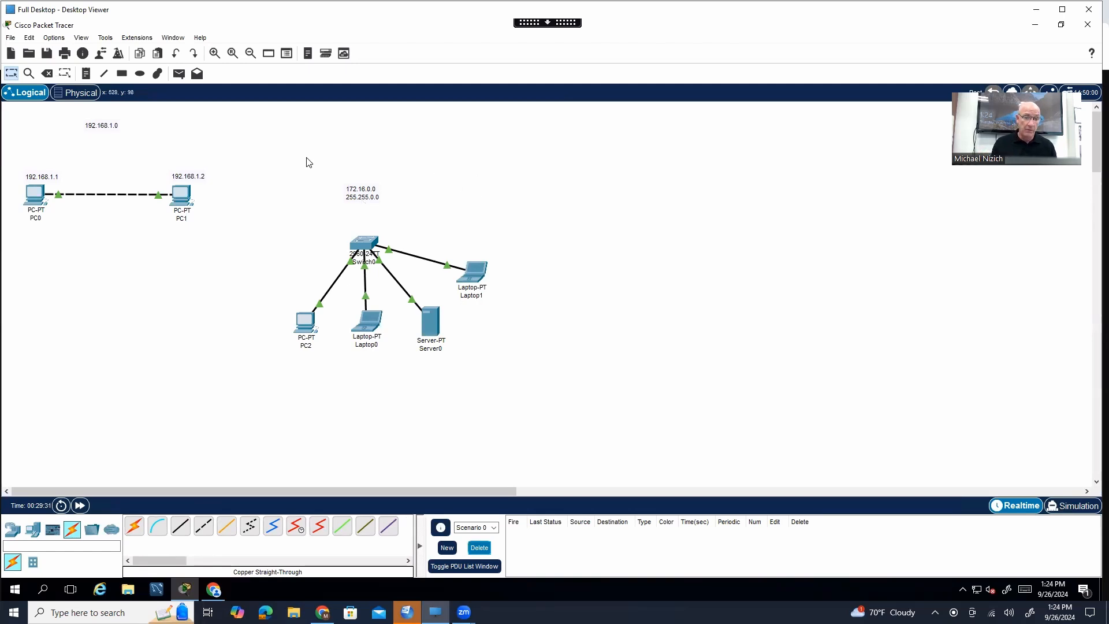
Move the whole switched network together with its 172.16.0.0 label to below the two-PC network
{"action": "left_click_drag", "start_coordinate": [250, 144], "coordinate": [584, 400]}
{"action": "left_click", "coordinate": [433, 290]}
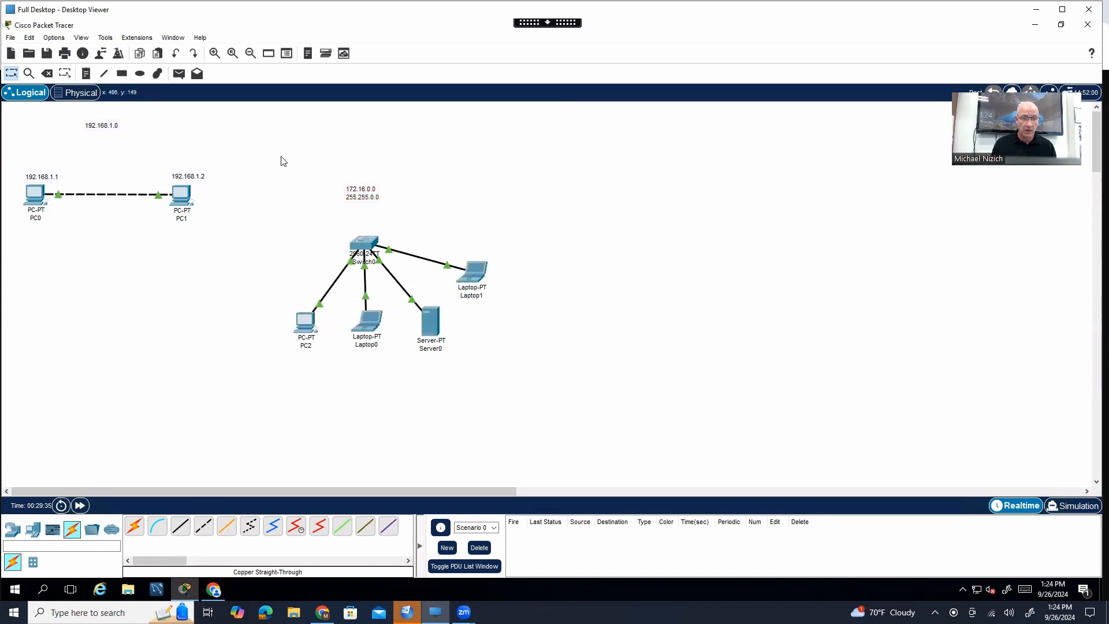
{"action": "left_click_drag", "start_coordinate": [256, 129], "coordinate": [612, 443]}
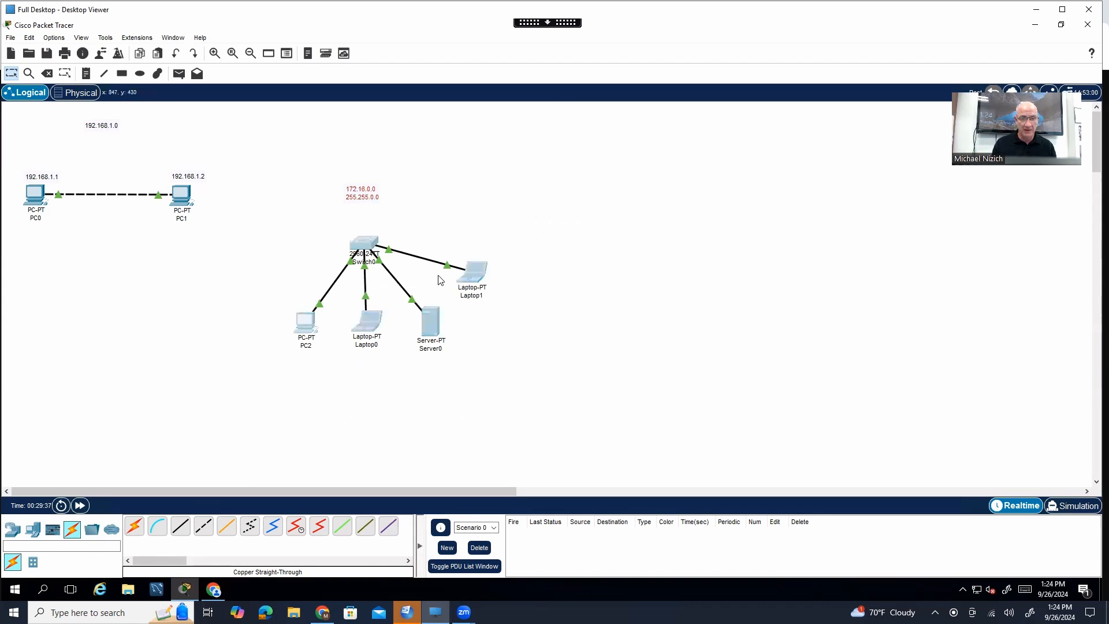
{"action": "left_click_drag", "start_coordinate": [373, 197], "coordinate": [107, 272]}
{"action": "left_click", "coordinate": [296, 140]}
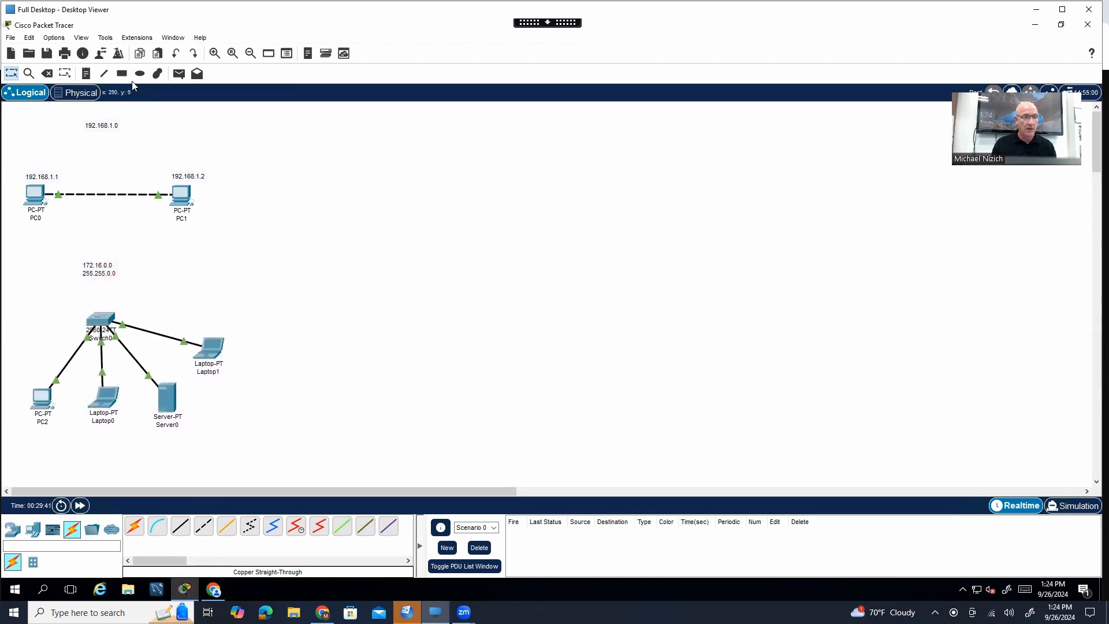
Add the note "Peer to Peer" above PC1 and the note "Local Area Network LAN" above the switched network's address label
{"action": "left_click", "coordinate": [86, 73]}
{"action": "left_click", "coordinate": [181, 119]}
{"action": "type", "text": "beer to Peer"}
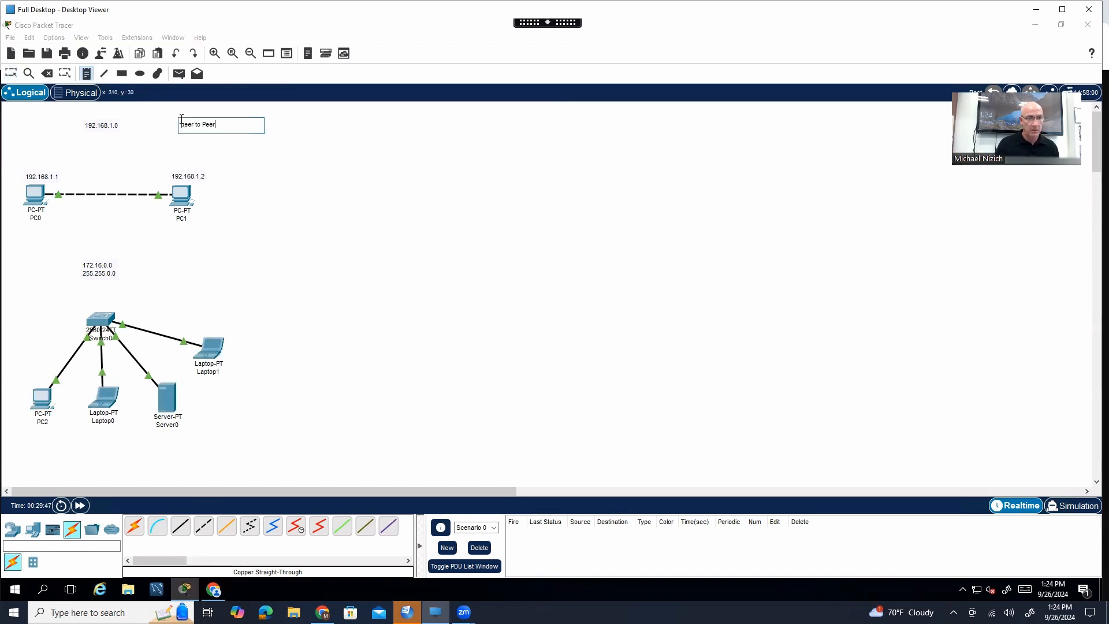
{"action": "left_click", "coordinate": [63, 246]}
{"action": "type", "text": "Local Area "}
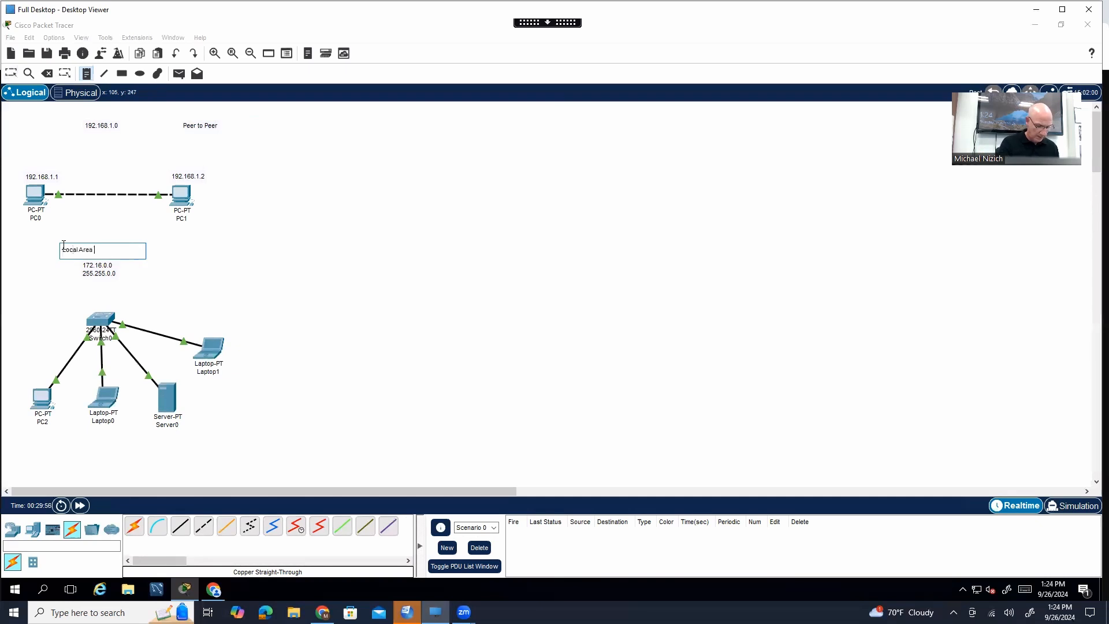
{"action": "type", "text": "Network LAN"}
{"action": "key", "text": "Escape"}
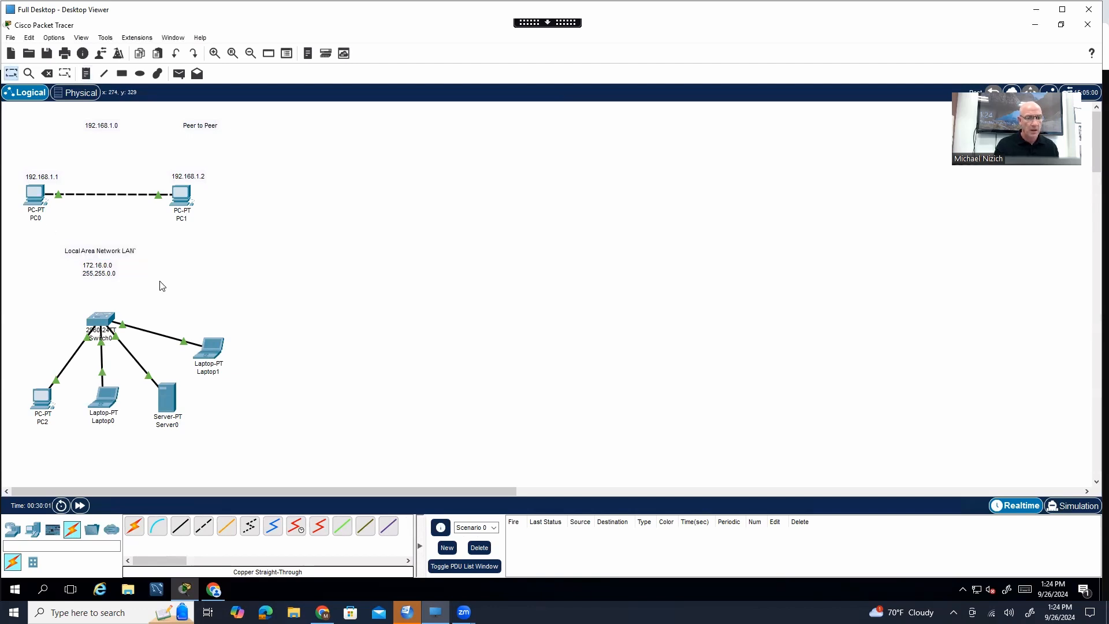
{"action": "double_click", "coordinate": [133, 249]}
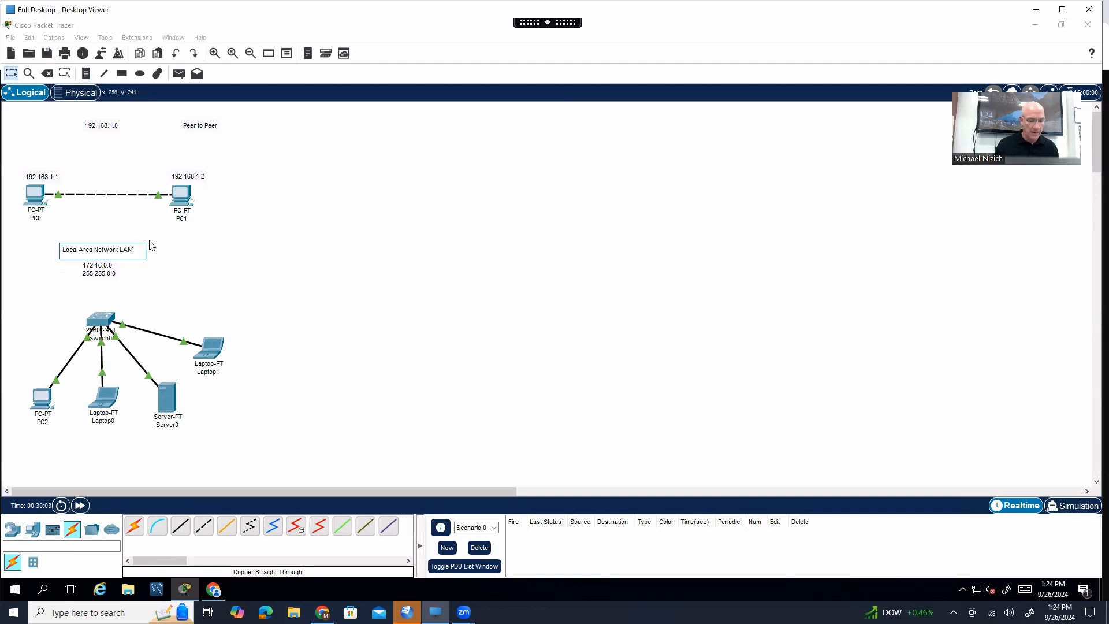
{"action": "left_click", "coordinate": [151, 246]}
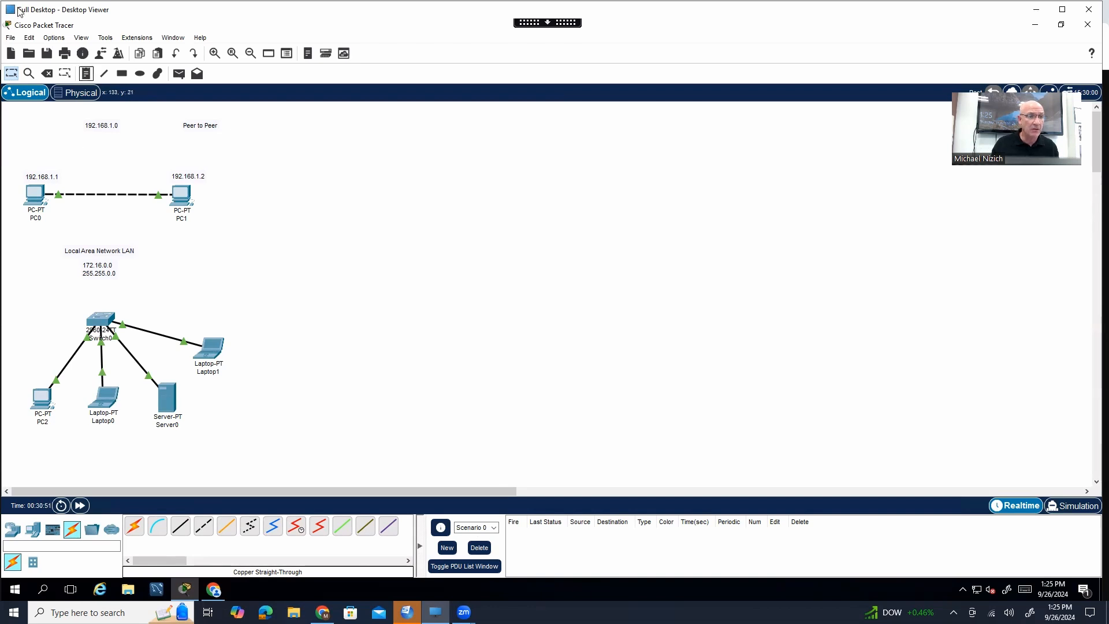
Save the project as interest_demo in the saves folder
{"action": "left_click", "coordinate": [48, 53]}
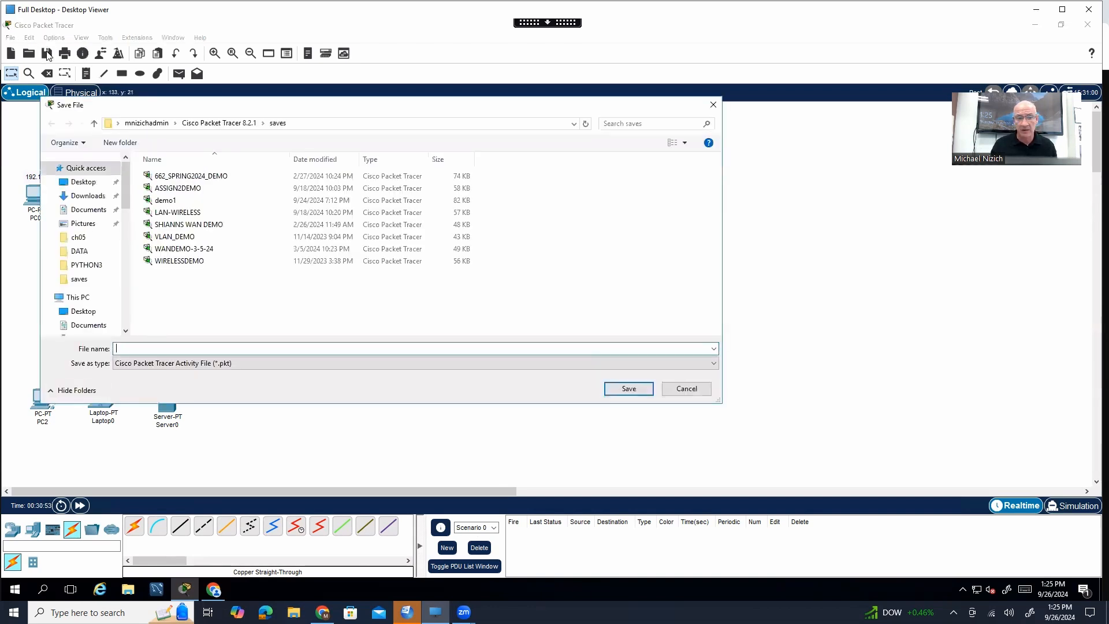
{"action": "type", "text": "in"}
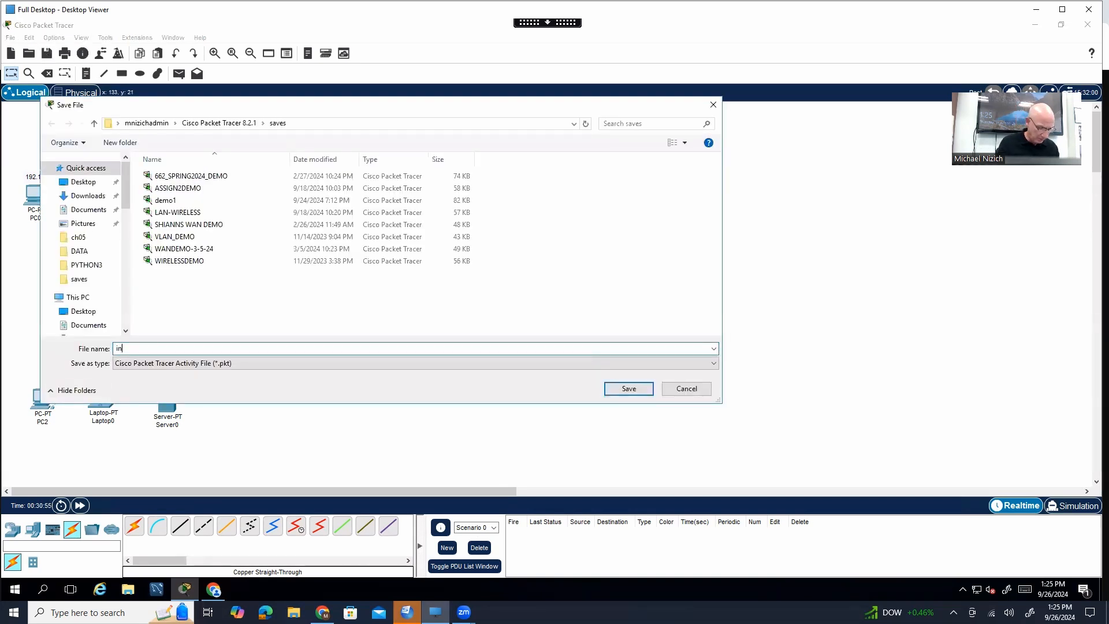
{"action": "type", "text": "terest_demo"}
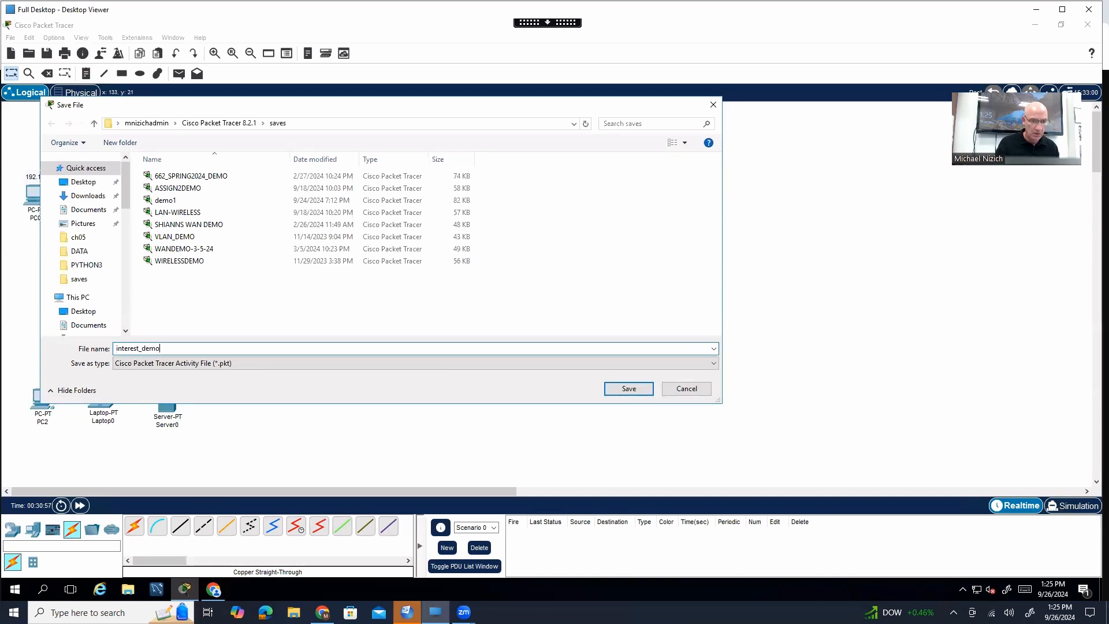
{"action": "key", "text": "Return"}
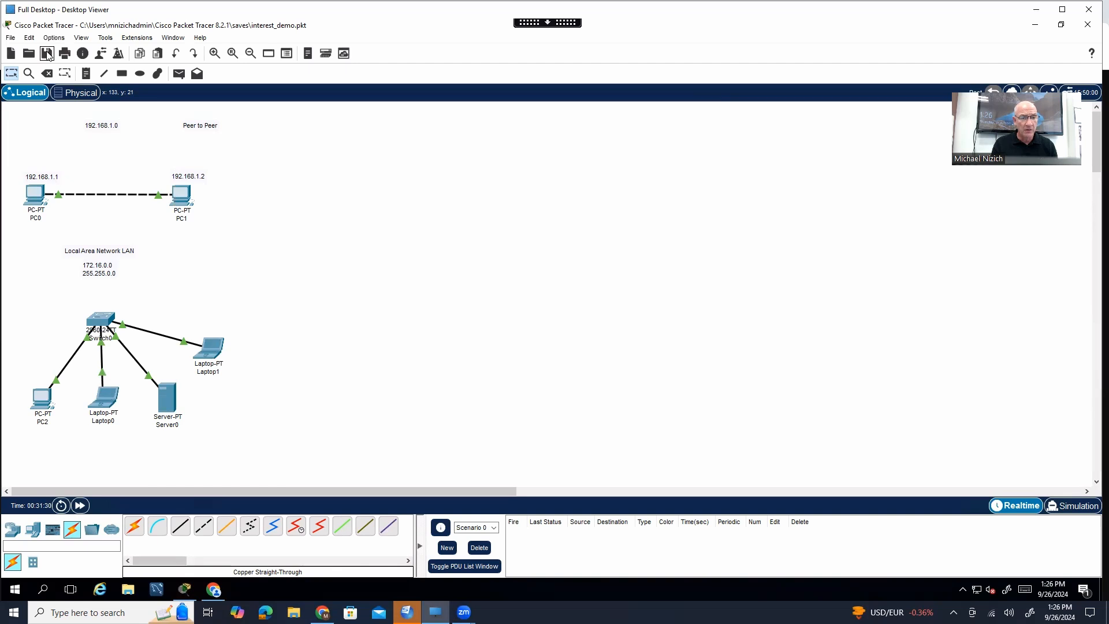
Add a title note reading "Wise Area Network WAN" in the empty area to the right of the existing networks
{"action": "key", "text": "n"}
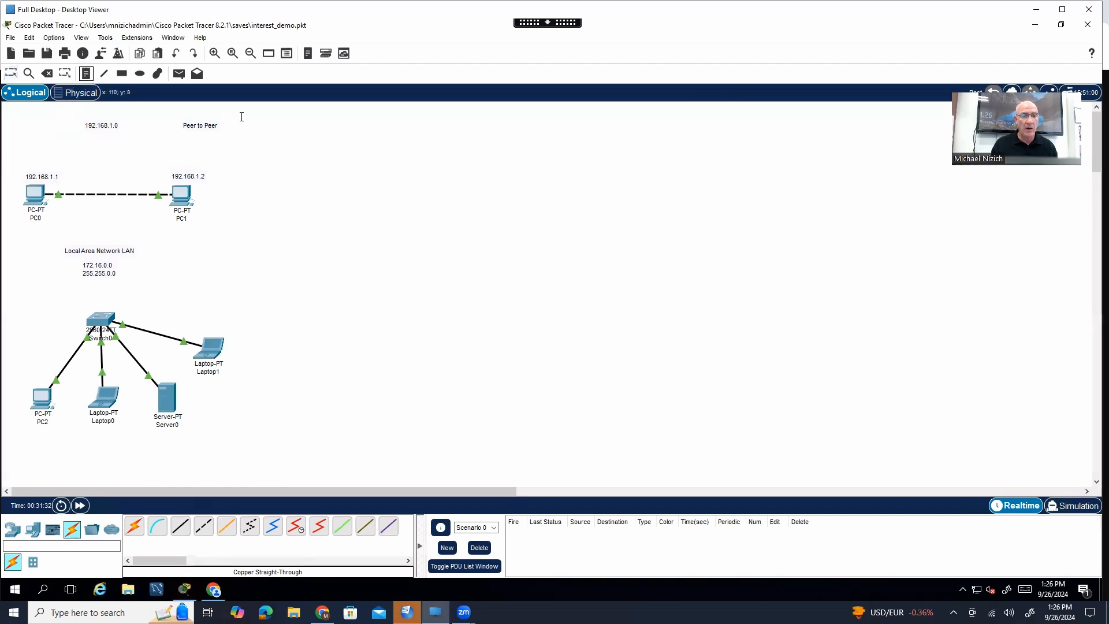
{"action": "left_click", "coordinate": [532, 127]}
{"action": "type", "text": "Wise Area Network"}
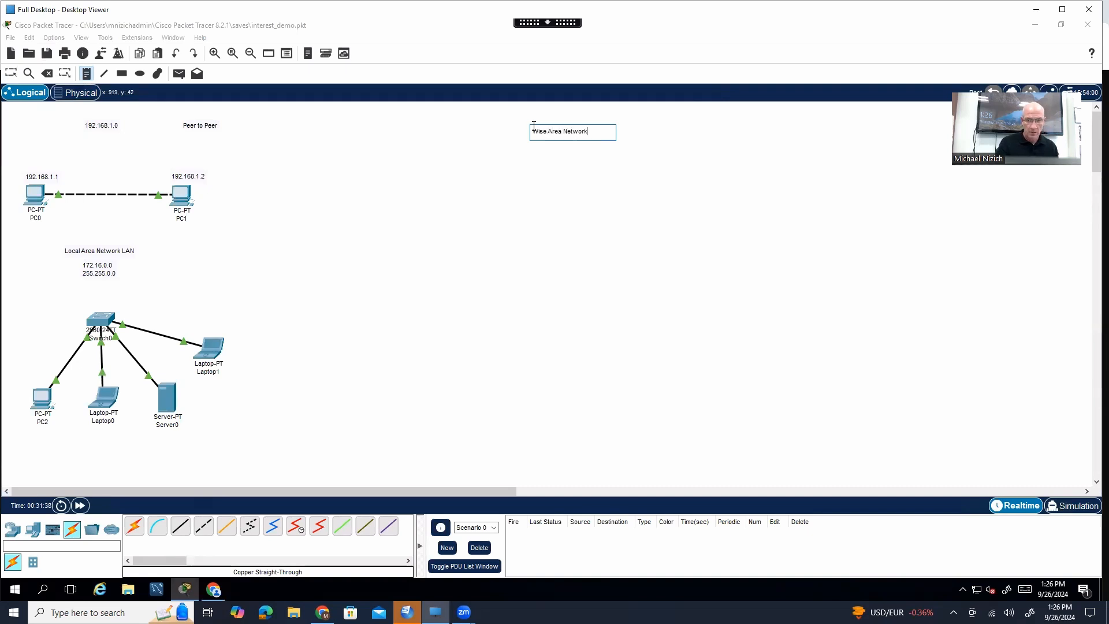
{"action": "type", "text": " WAN"}
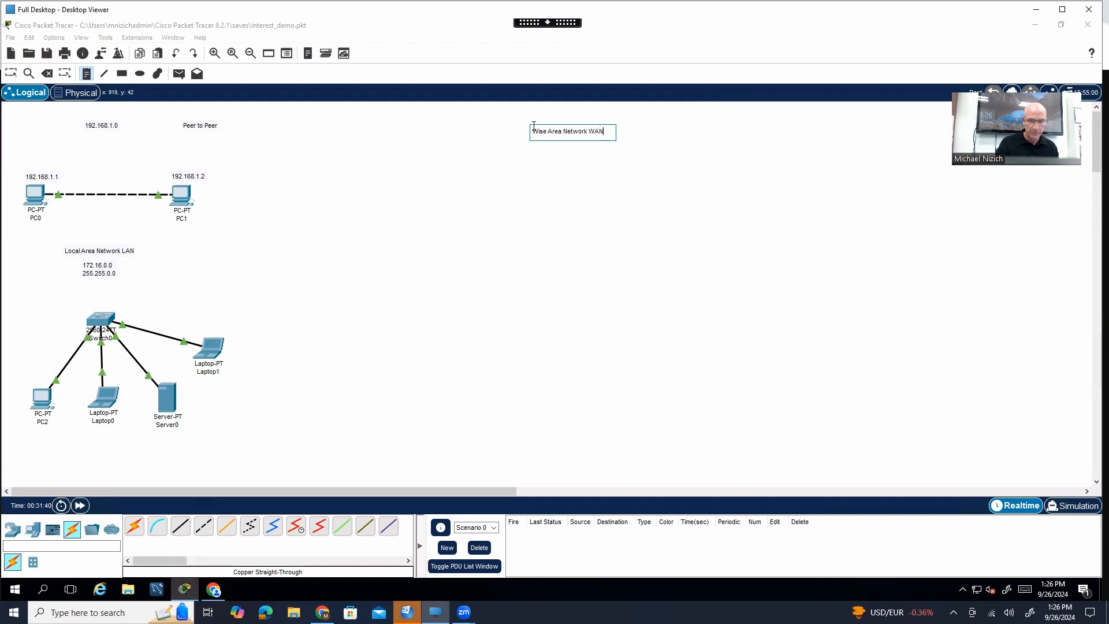
{"action": "key", "text": "Escape"}
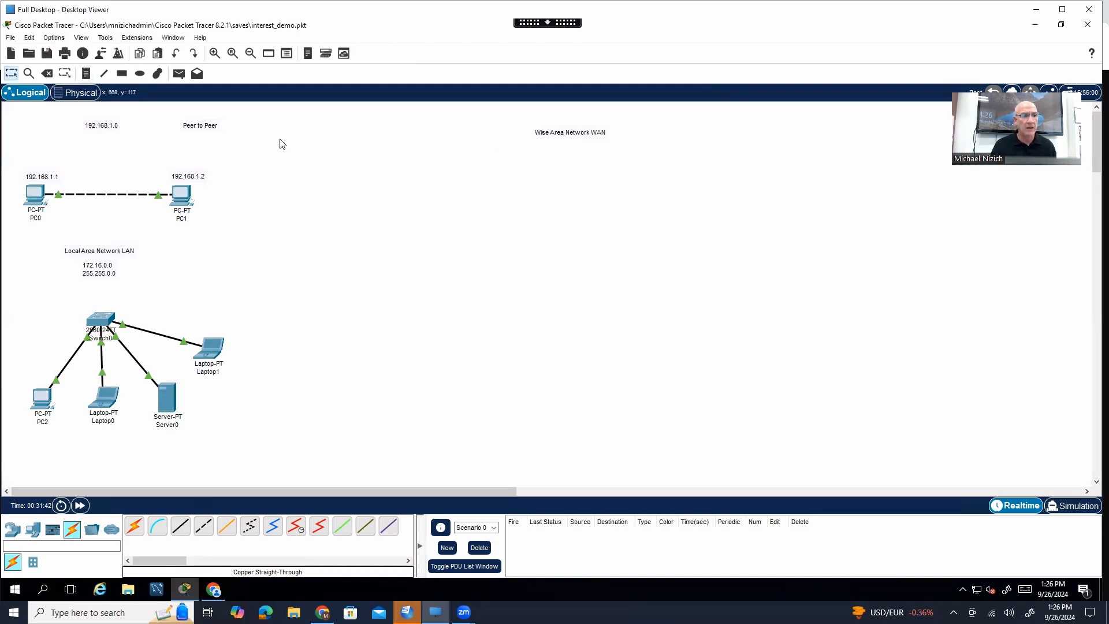
Add the notes "LAN 1" and "LAN 2" below the WAN title, one on each side of it
{"action": "left_click", "coordinate": [86, 73]}
{"action": "left_click", "coordinate": [380, 196]}
{"action": "type", "text": "LAN 1"}
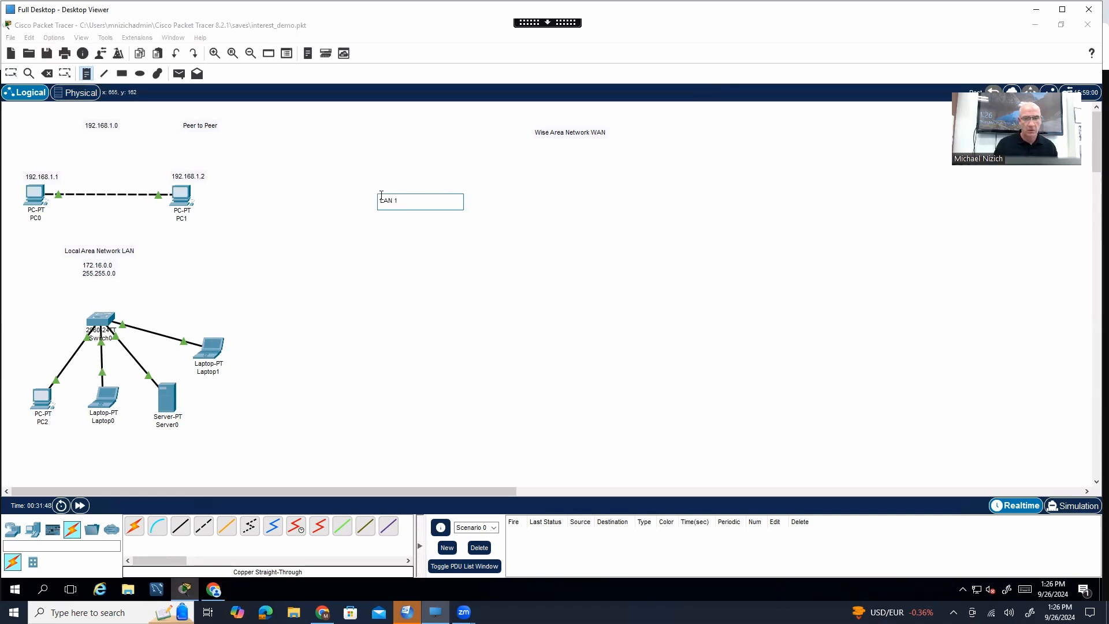
{"action": "left_click", "coordinate": [697, 199]}
{"action": "type", "text": "LAN 2"}
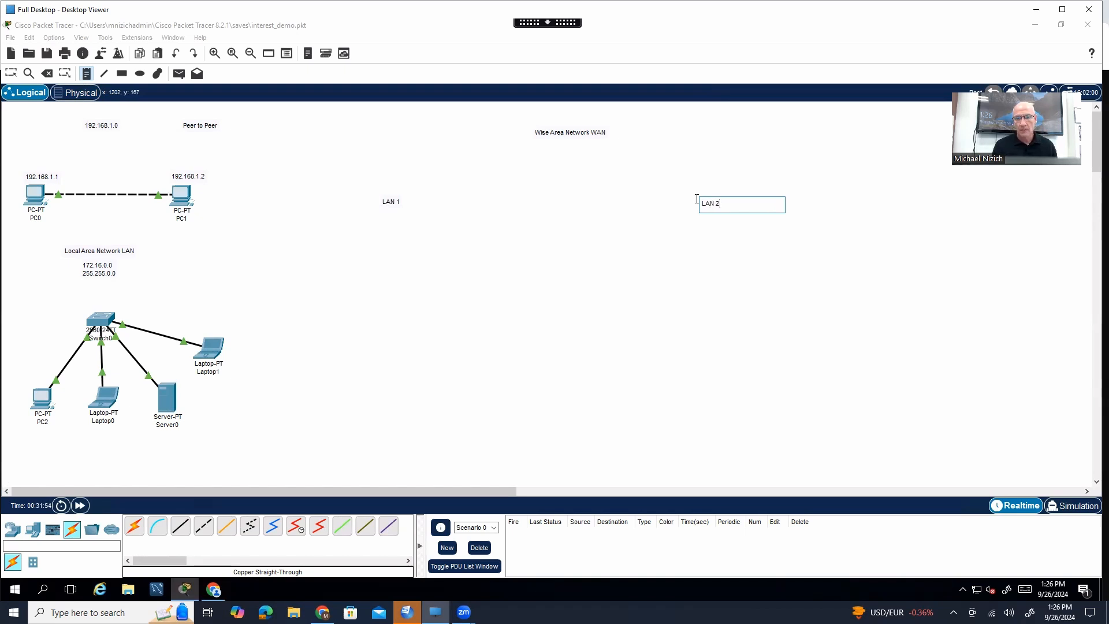
Correct the WAN title to "Wide Area Network WAN" and adjust the positions of the title, LAN 1 and LAN 2 notes
{"action": "left_click", "coordinate": [547, 139]}
{"action": "left_click_drag", "start_coordinate": [553, 133], "coordinate": [531, 131]}
{"action": "double_click", "coordinate": [531, 132]}
{"action": "left_click", "coordinate": [520, 132]}
{"action": "key", "text": "BackSpace"}
{"action": "type", "text": "d"}
{"action": "key", "text": "Escape"}
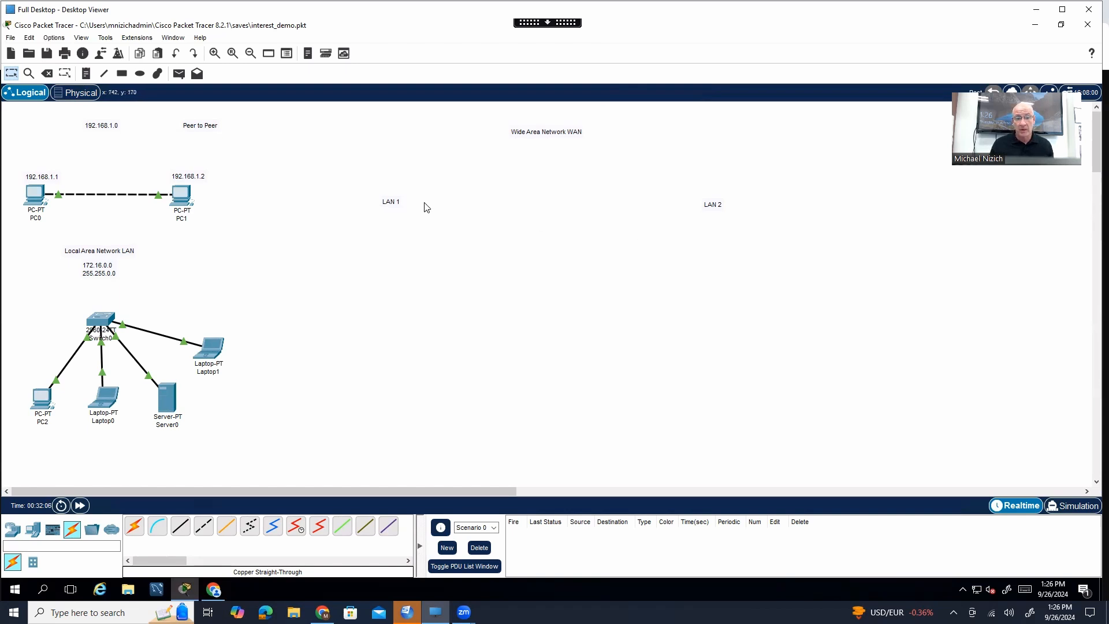
{"action": "left_click_drag", "start_coordinate": [397, 208], "coordinate": [441, 209]}
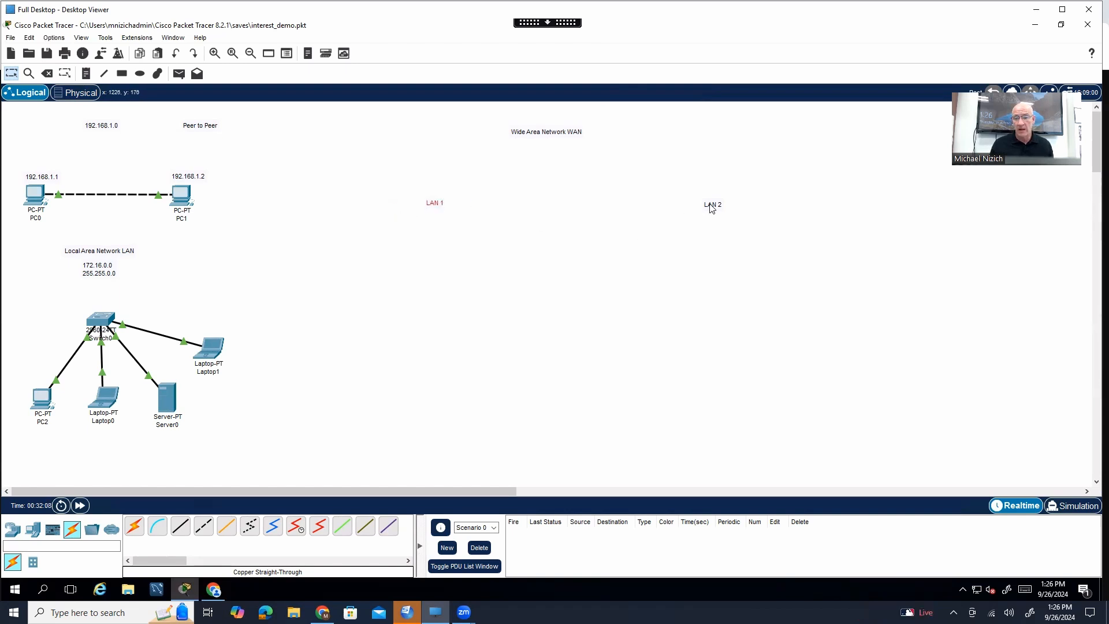
{"action": "left_click_drag", "start_coordinate": [712, 203], "coordinate": [710, 196]}
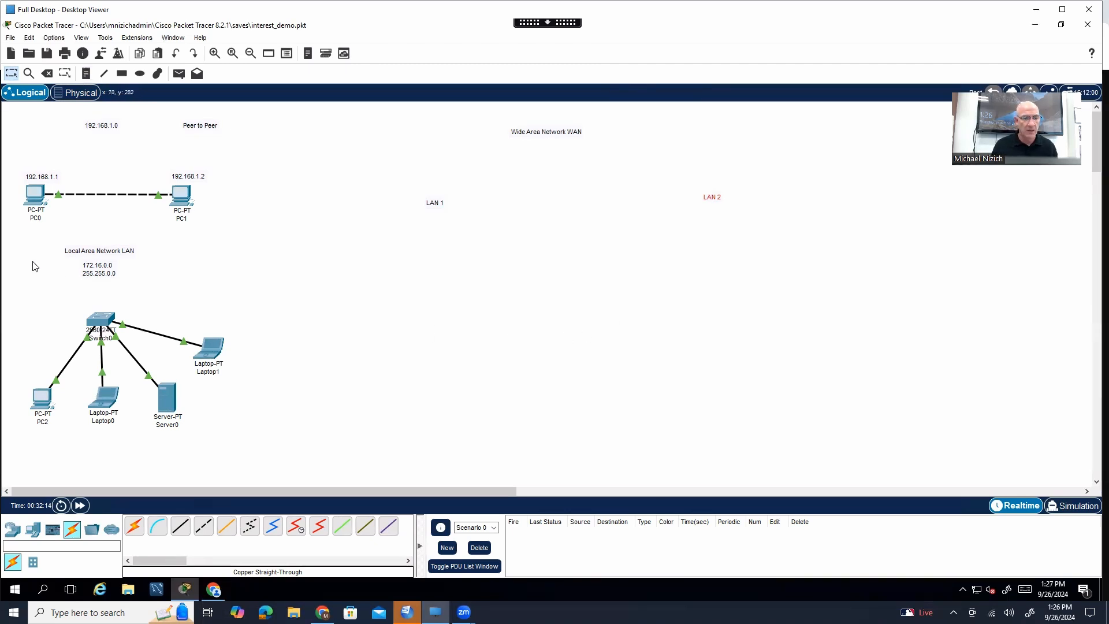
Duplicate the switched network with its labels and place the copy directly under the LAN 1 note
{"action": "left_click_drag", "start_coordinate": [6, 234], "coordinate": [281, 452]}
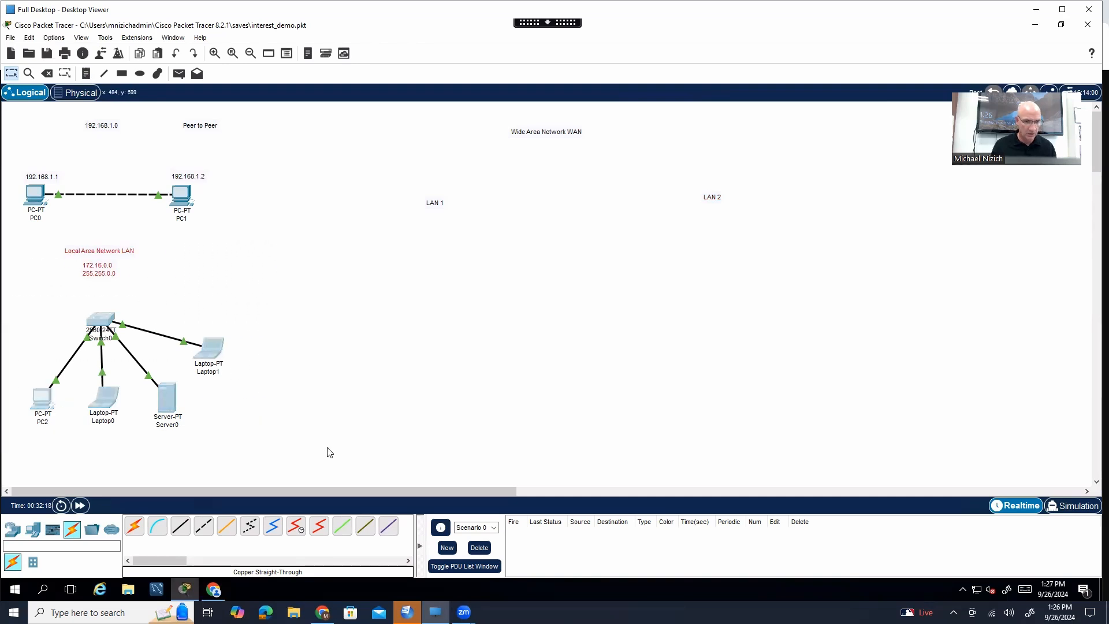
{"action": "key", "text": "ctrl+c"}
{"action": "key", "text": "ctrl+v"}
{"action": "left_click_drag", "start_coordinate": [100, 295], "coordinate": [438, 300]}
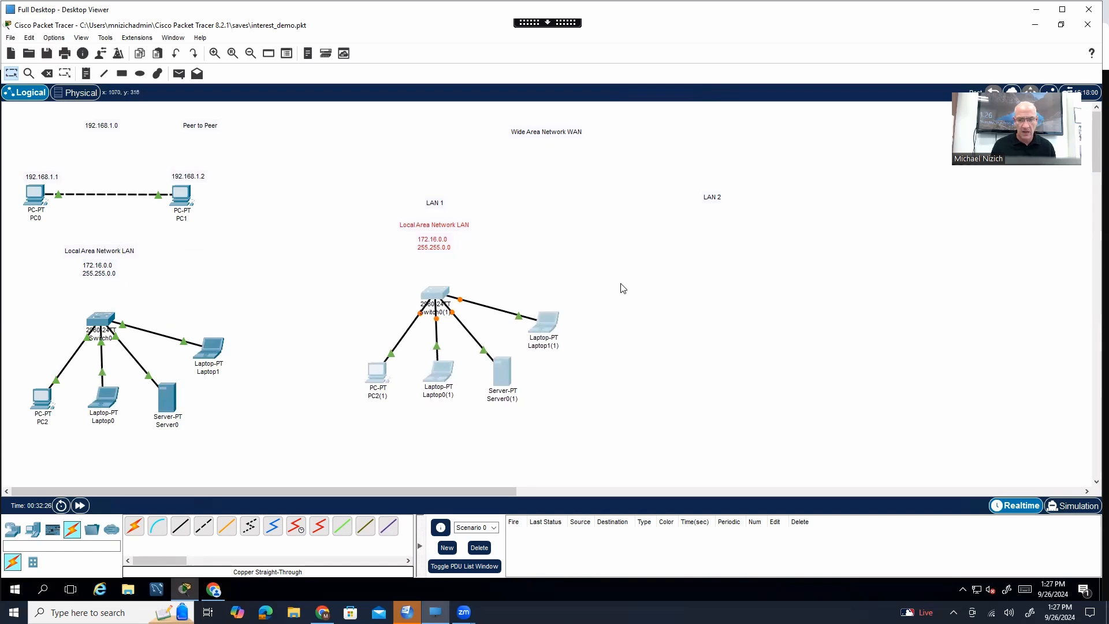
Place a second copy of the switched network under the LAN 2 note, realign that note above it, and save the file
{"action": "key", "text": "ctrl+v"}
{"action": "left_click_drag", "start_coordinate": [113, 293], "coordinate": [680, 293]}
{"action": "left_click_drag", "start_coordinate": [755, 297], "coordinate": [740, 297]}
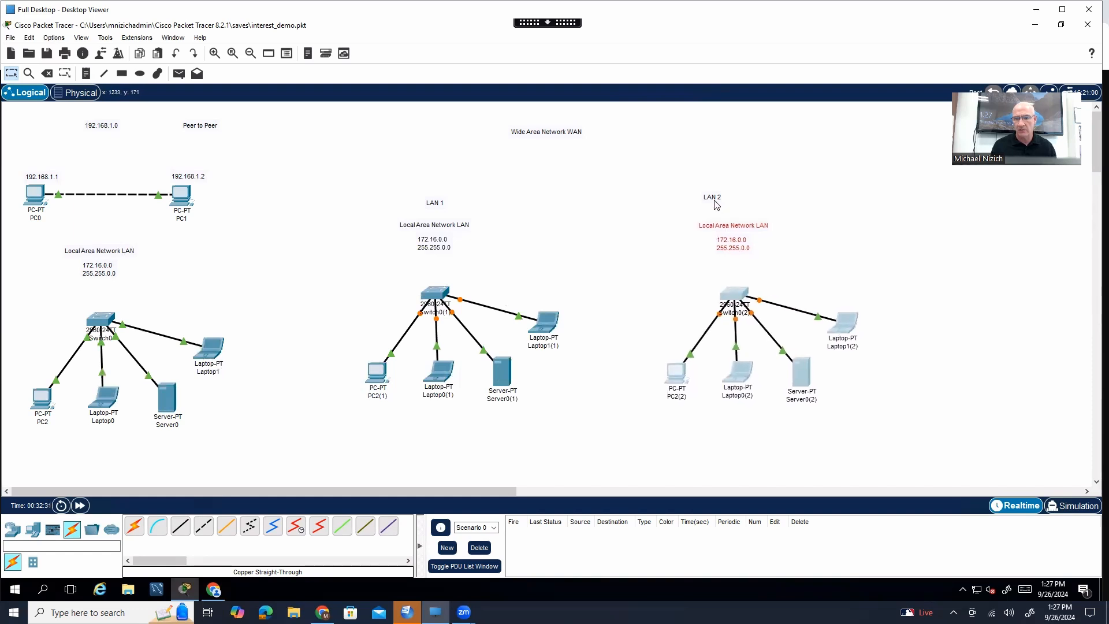
{"action": "left_click_drag", "start_coordinate": [714, 199], "coordinate": [728, 199]}
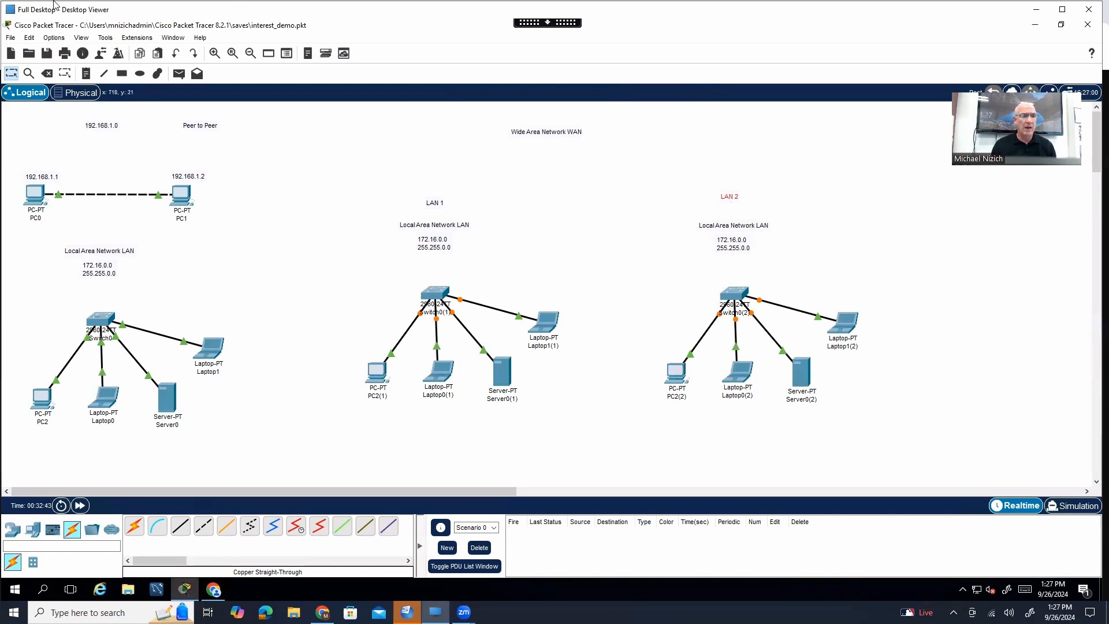
{"action": "left_click", "coordinate": [48, 53]}
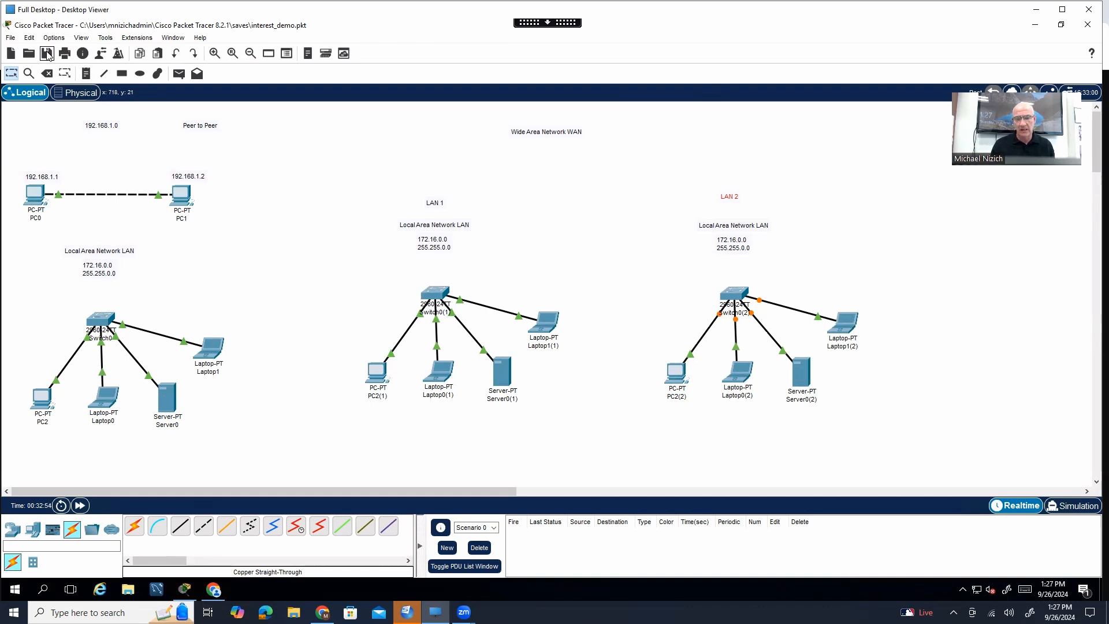
Move the label groups of LAN 1 and LAN 2 upward, leaving more space above their switches
{"action": "left_click_drag", "start_coordinate": [356, 177], "coordinate": [493, 274]}
{"action": "left_click_drag", "start_coordinate": [447, 239], "coordinate": [449, 203]}
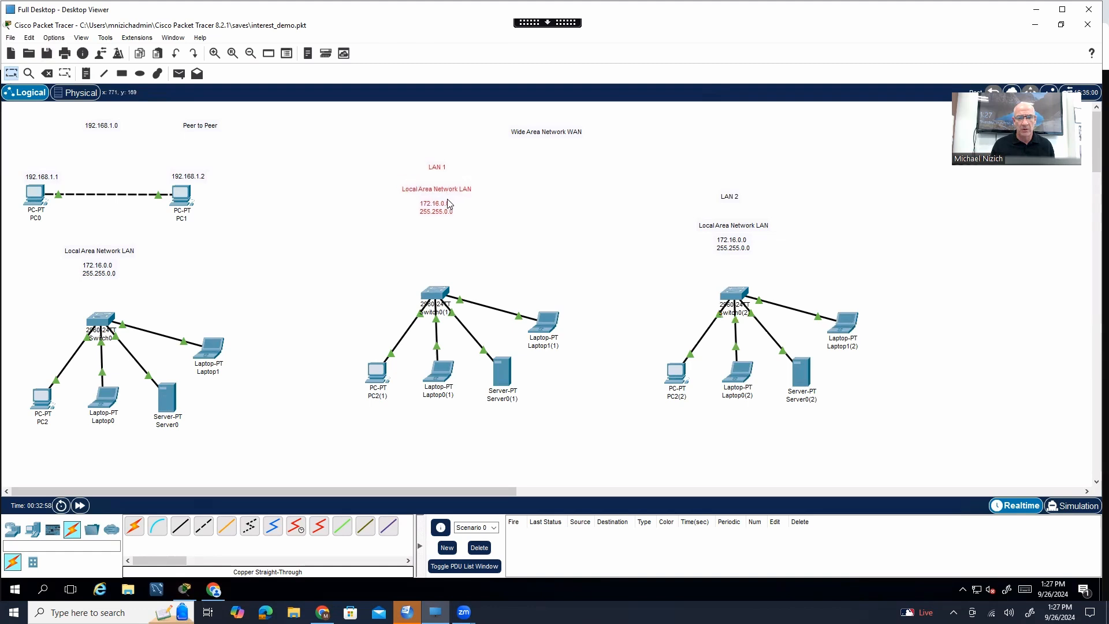
{"action": "left_click_drag", "start_coordinate": [697, 171], "coordinate": [739, 211]}
{"action": "left_click", "coordinate": [672, 225]}
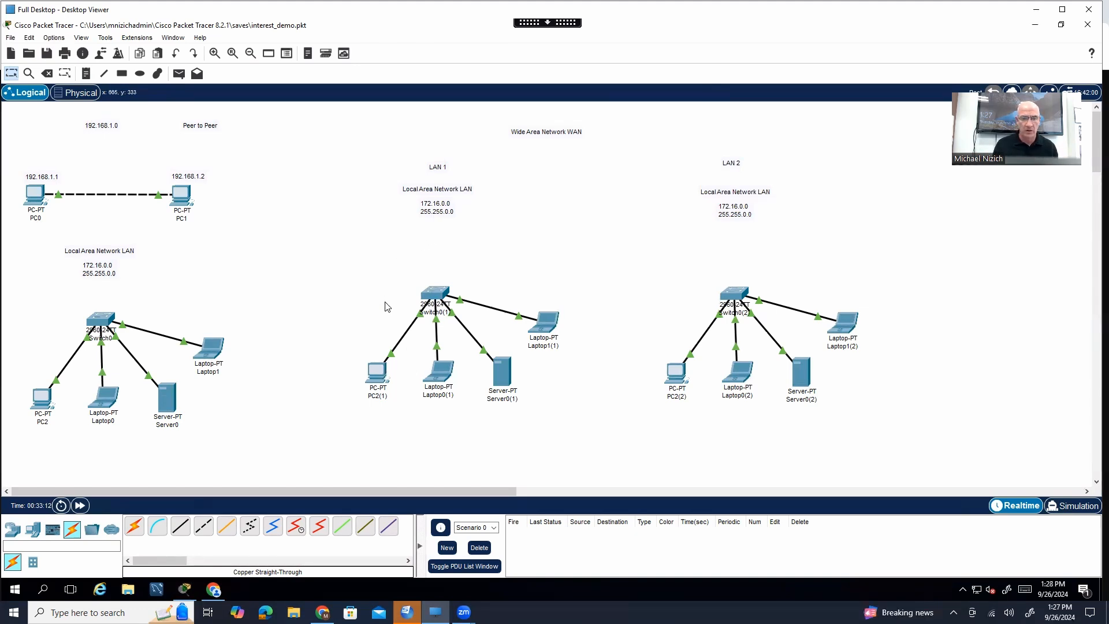
Change the network address in LAN 1's address note to 192.168.10.0
{"action": "double_click", "coordinate": [444, 214]}
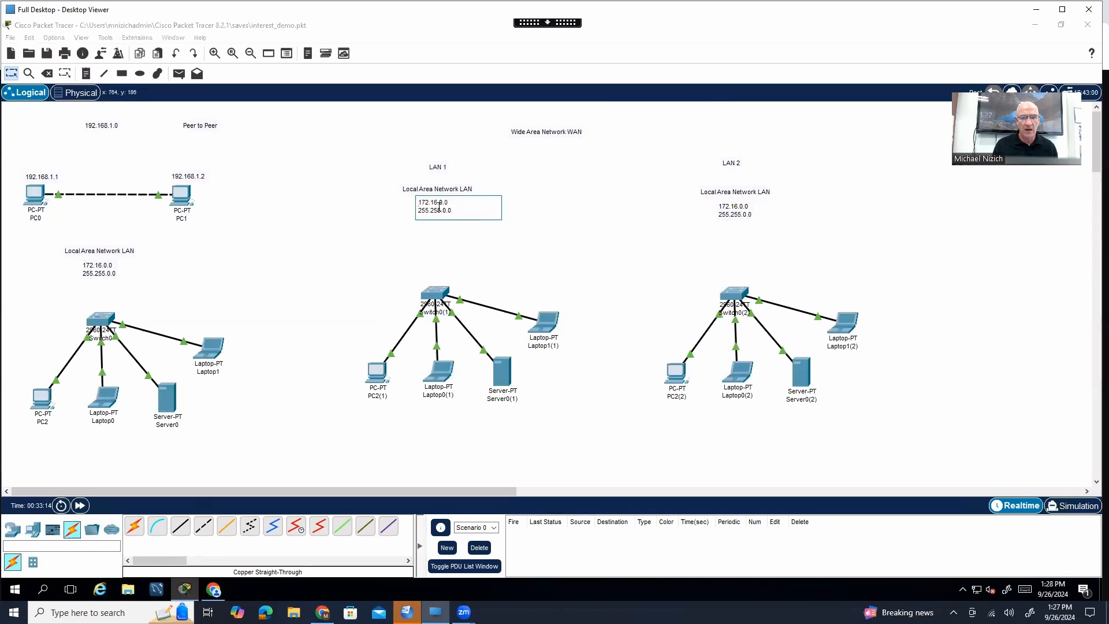
{"action": "key", "text": "BackSpace"}
{"action": "key", "text": "BackSpace"}
{"action": "key", "text": "BackSpace"}
{"action": "key", "text": "BackSpace"}
{"action": "key", "text": "BackSpace"}
{"action": "key", "text": "BackSpace"}
{"action": "type", "text": "192.168"}
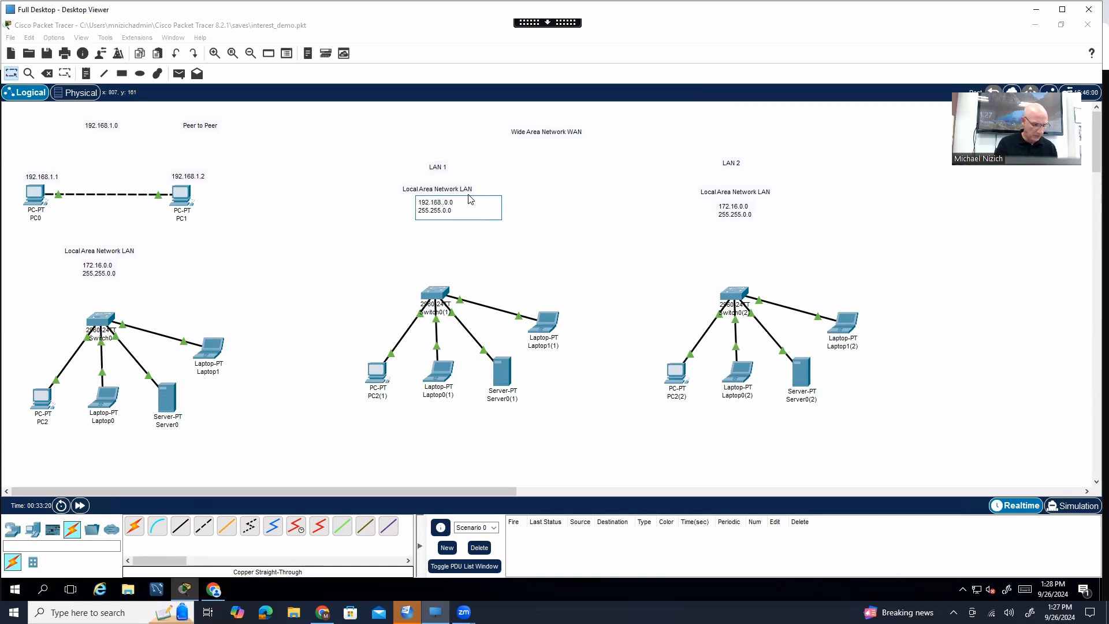
{"action": "type", "text": ".1"}
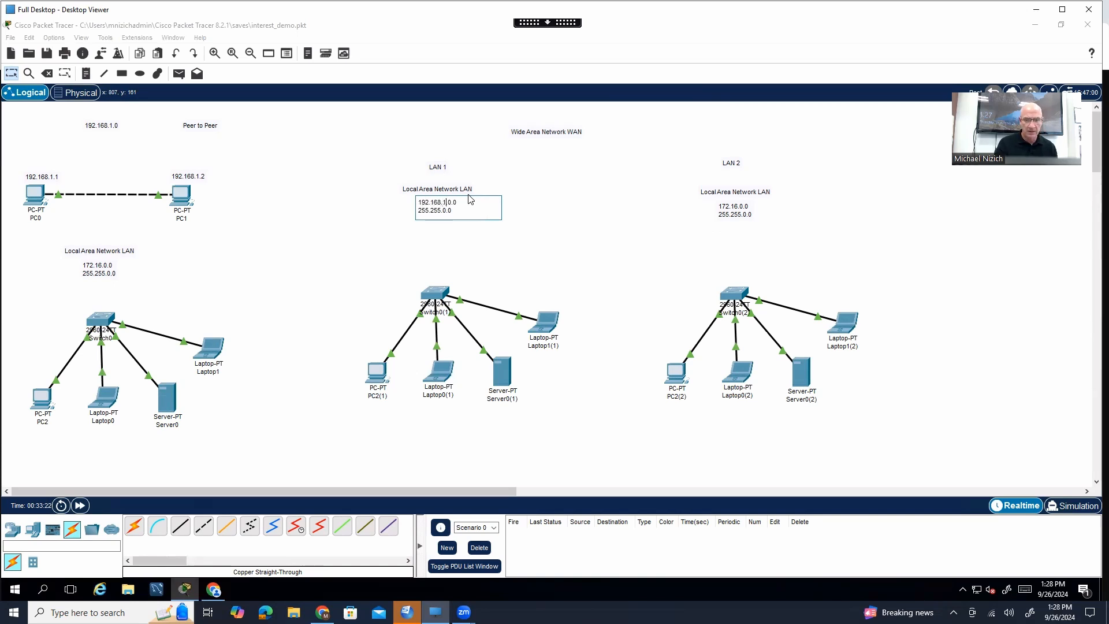
{"action": "key", "text": "BackSpace"}
{"action": "type", "text": "10"}
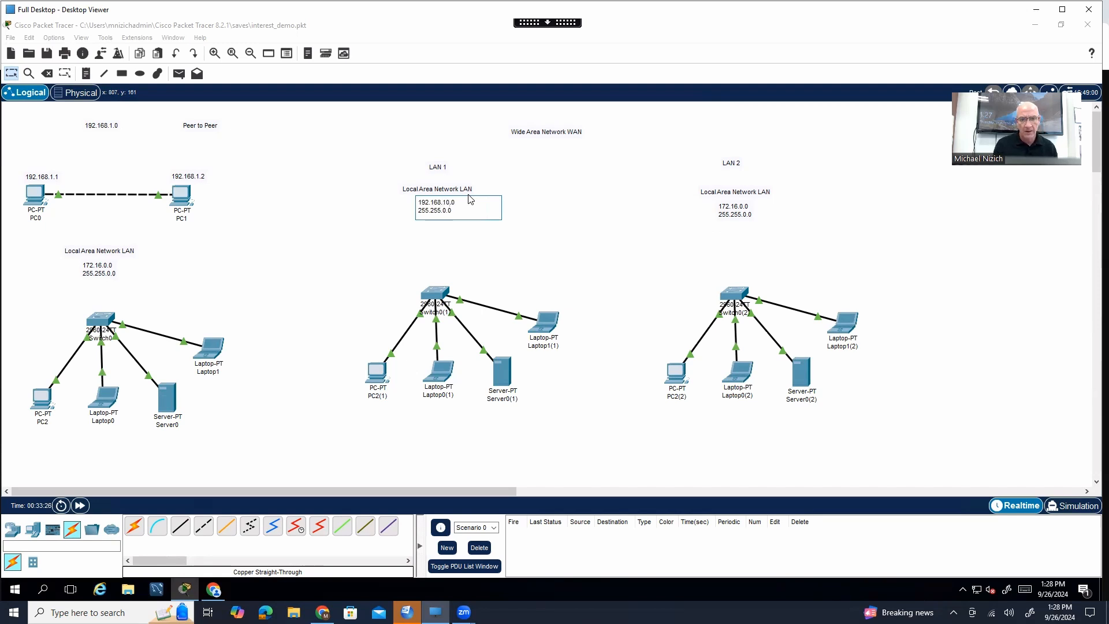
Change the subnet mask in LAN 1's address note to 255.255.255.0
{"action": "left_click", "coordinate": [447, 209]}
{"action": "key", "text": "BackSpace"}
{"action": "key", "text": "BackSpace"}
{"action": "type", "text": "255."}
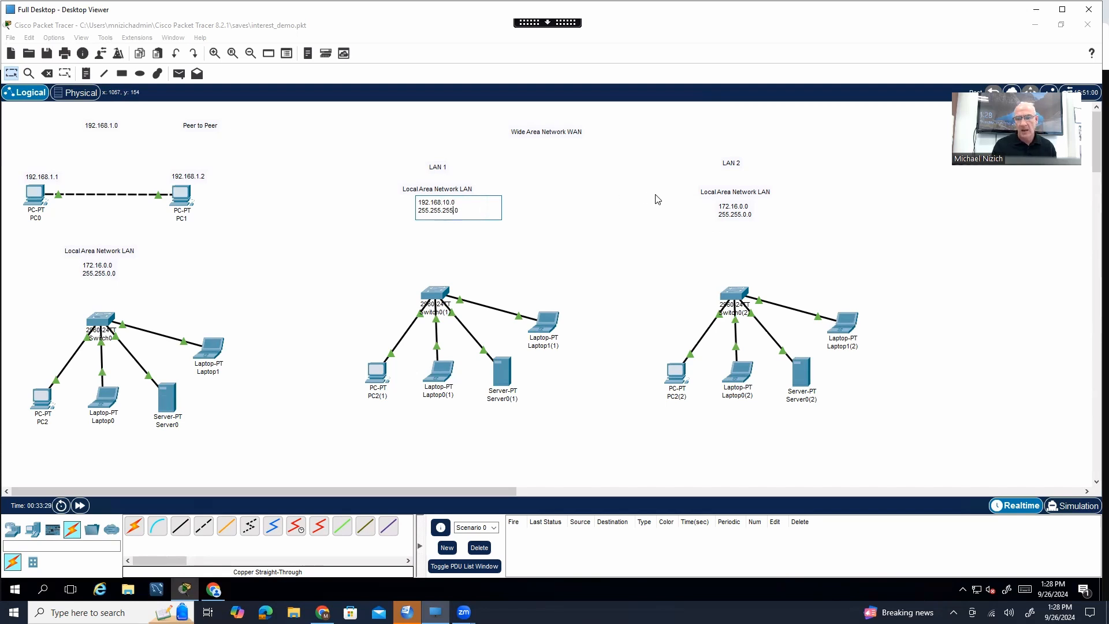
Change the network address in LAN 2's address note to 192.168.20.0
{"action": "double_click", "coordinate": [731, 209]}
{"action": "left_click_drag", "start_coordinate": [716, 205], "coordinate": [752, 205]}
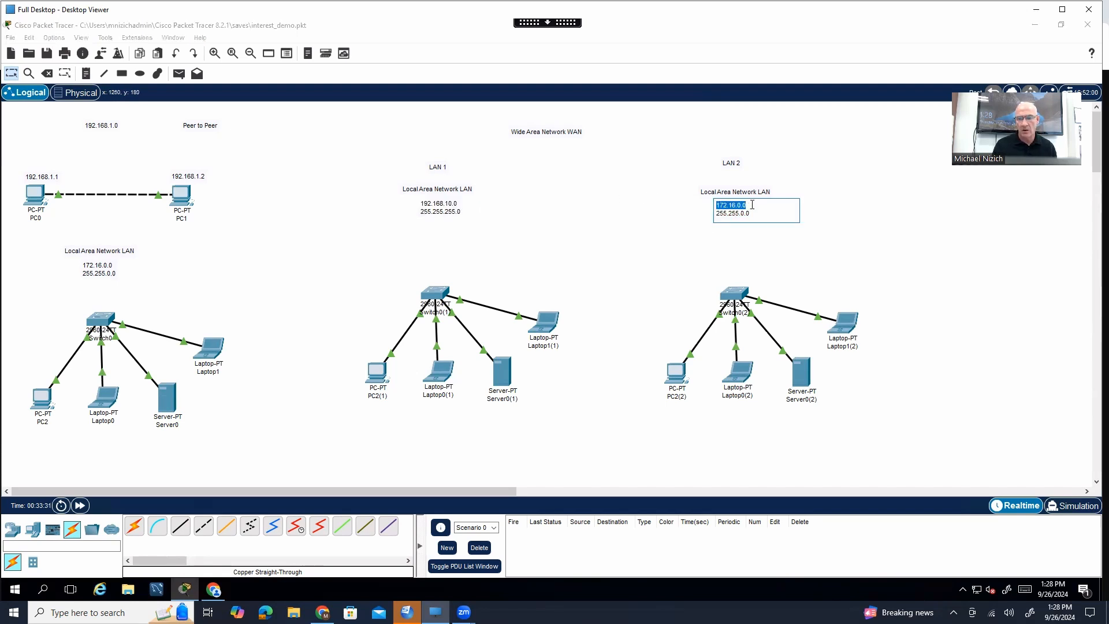
{"action": "type", "text": "19"}
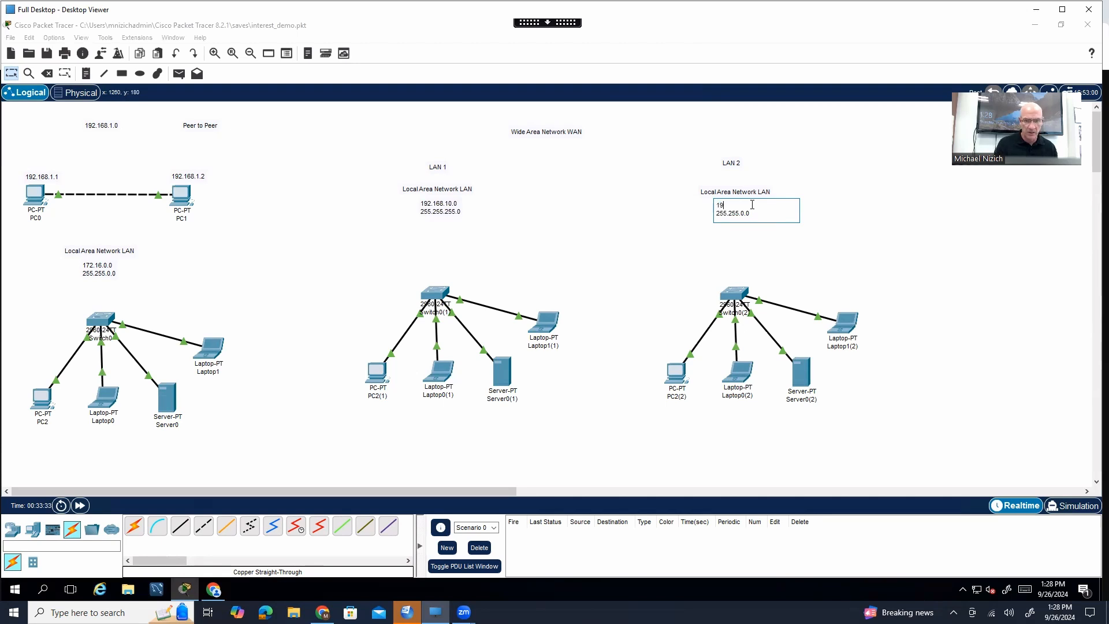
{"action": "type", "text": "2.168.20"}
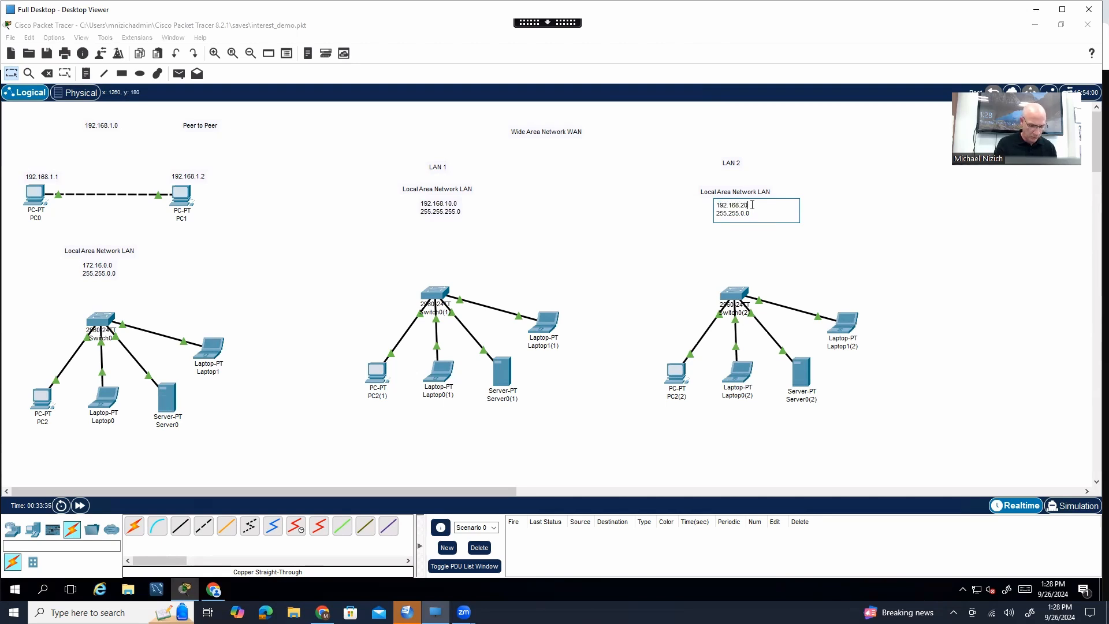
{"action": "type", "text": ".0"}
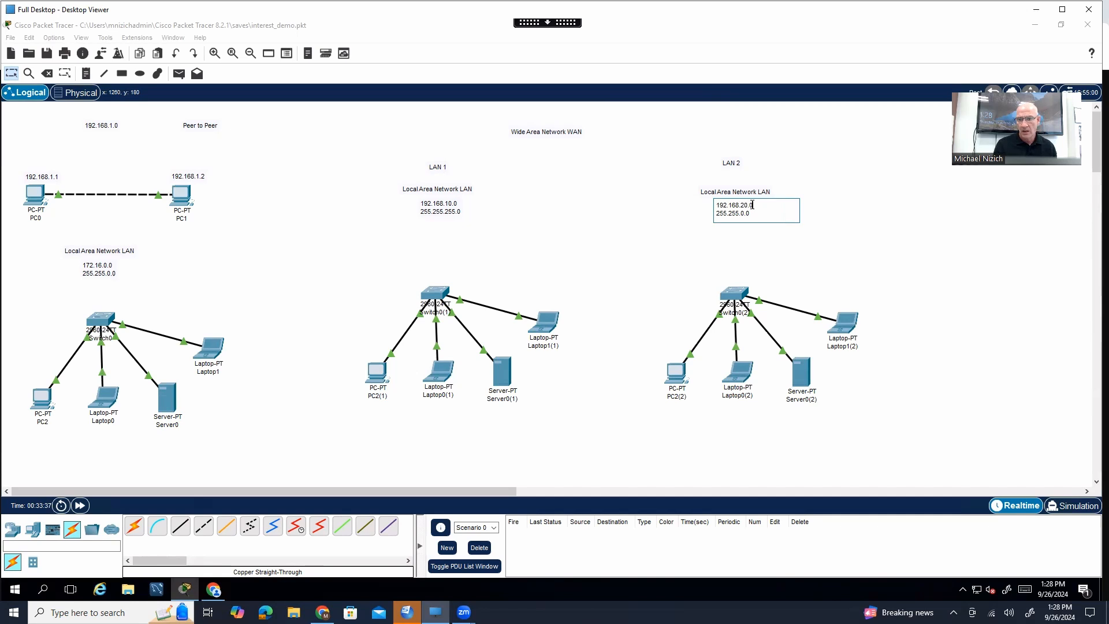
Change the subnet mask in LAN 2's address note to 255.255.255.0
{"action": "key", "text": "Down"}
{"action": "key", "text": "Left"}
{"action": "key", "text": "Left"}
{"action": "key", "text": "BackSpace"}
{"action": "type", "text": "255"}
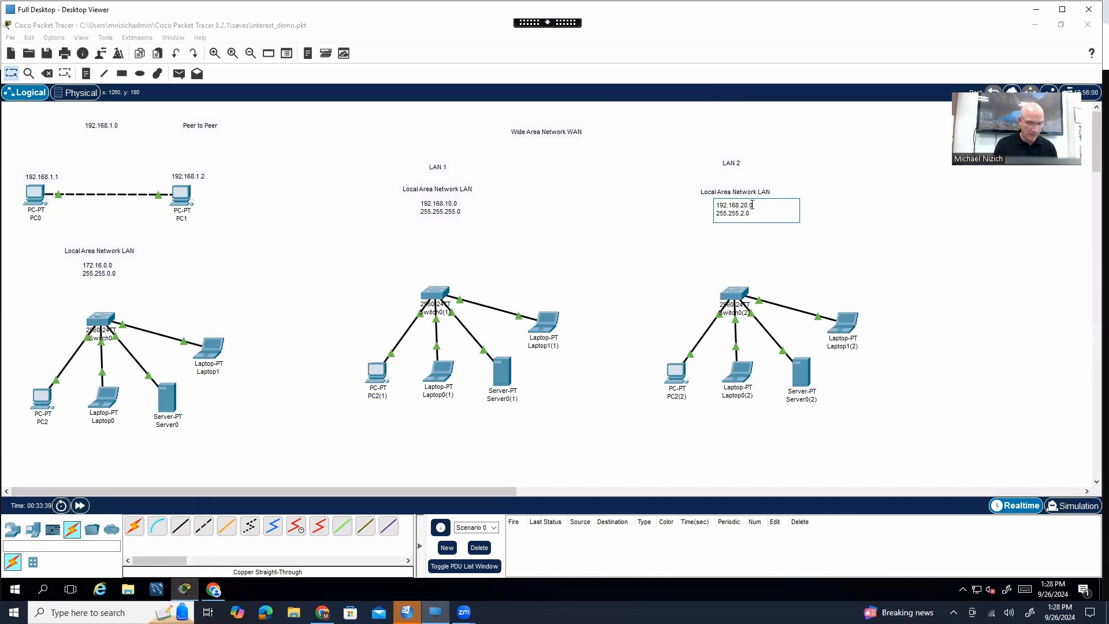
{"action": "left_click", "coordinate": [581, 263]}
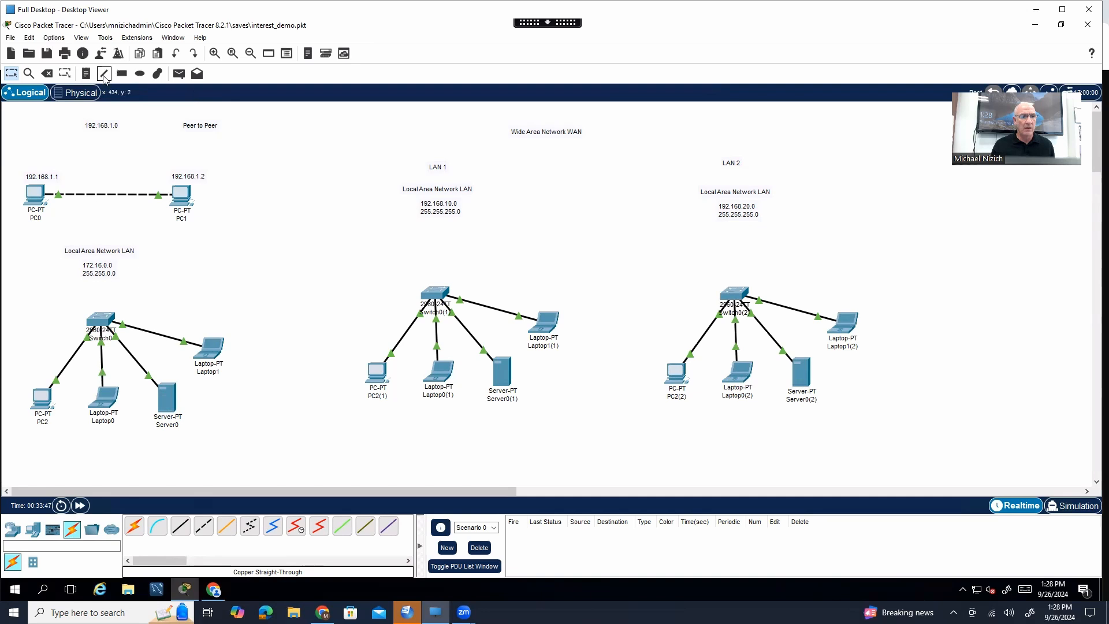
Add a text note reading NEW YORK just above the LAN 1 label
{"action": "left_click", "coordinate": [87, 74]}
{"action": "left_click", "coordinate": [414, 155]}
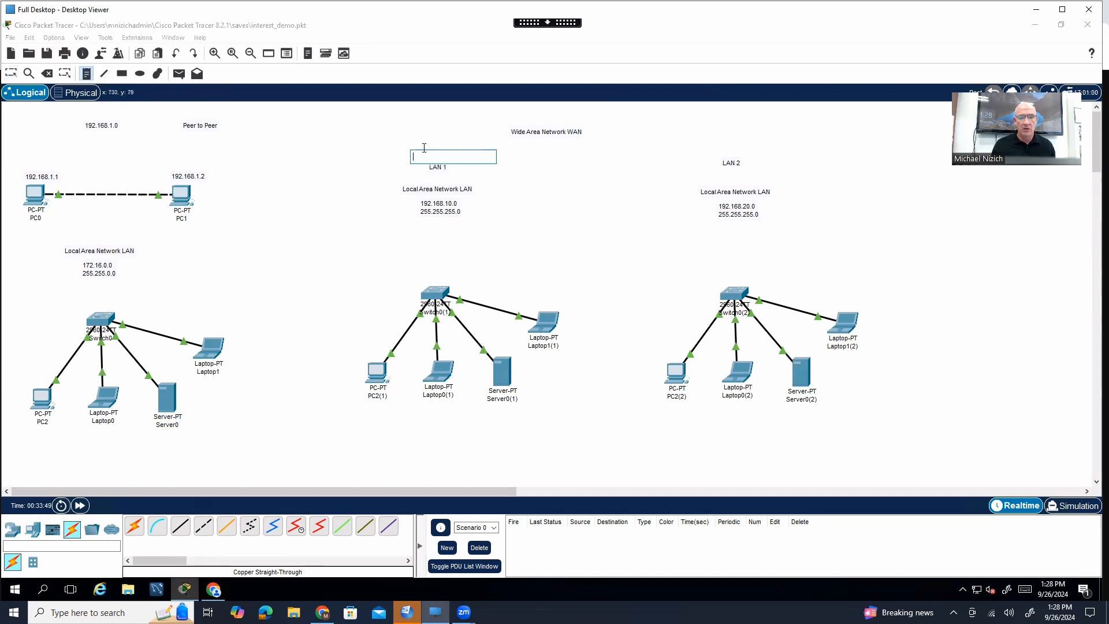
{"action": "type", "text": "NEW YORK"}
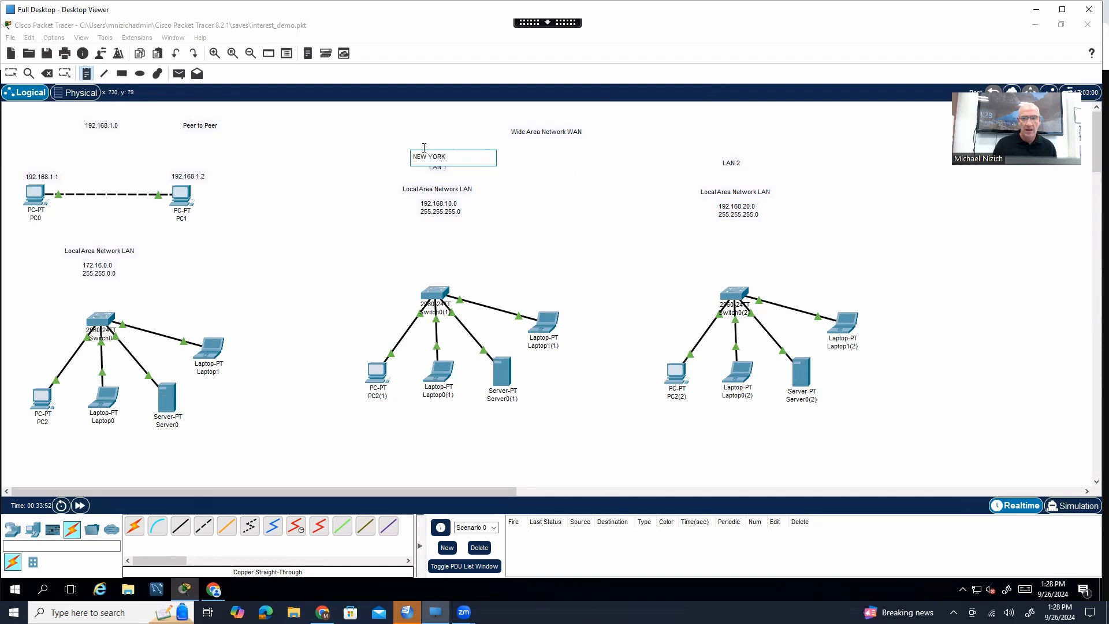
Add a text note reading LA above the LAN 2 label and move that label slightly down to separate them
{"action": "left_click", "coordinate": [728, 152]}
{"action": "type", "text": "LA"}
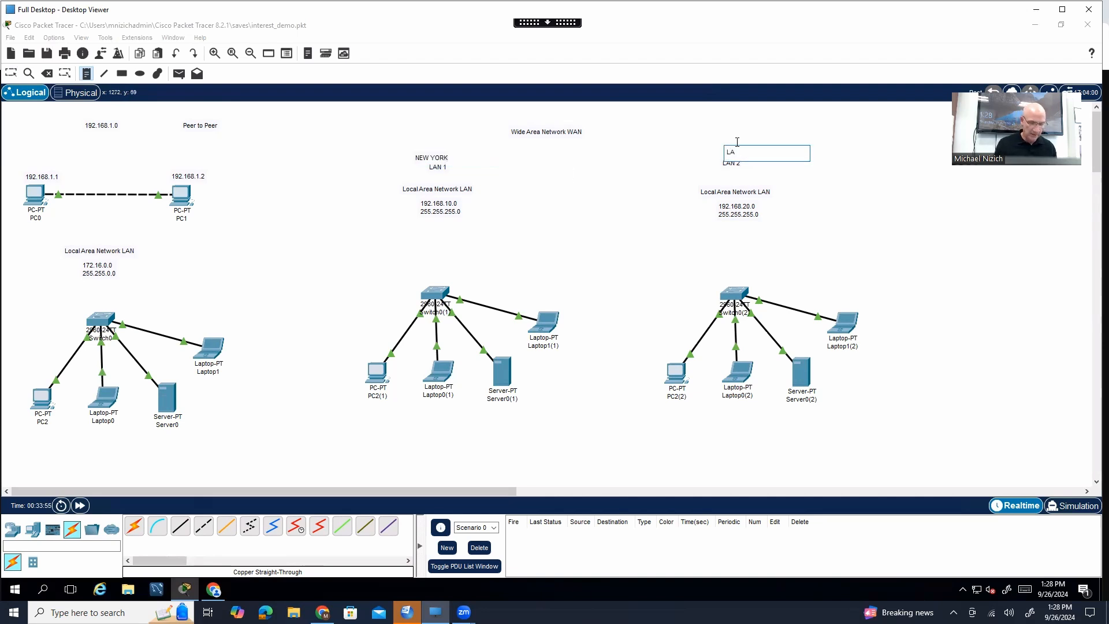
{"action": "left_click", "coordinate": [737, 141]}
{"action": "key", "text": "Escape"}
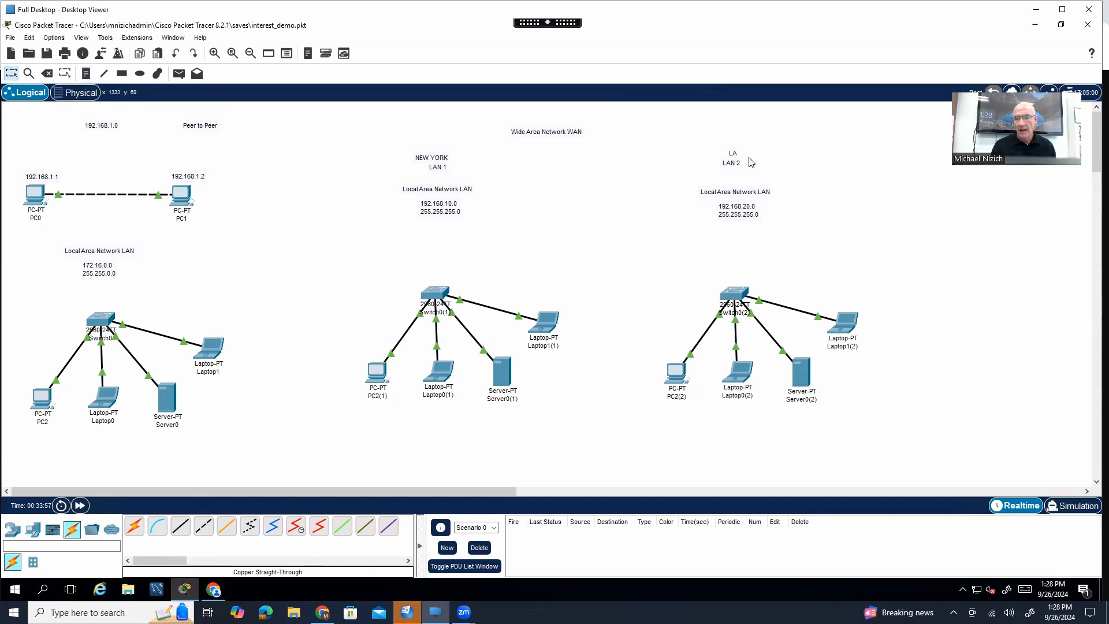
{"action": "left_click_drag", "start_coordinate": [733, 165], "coordinate": [734, 174]}
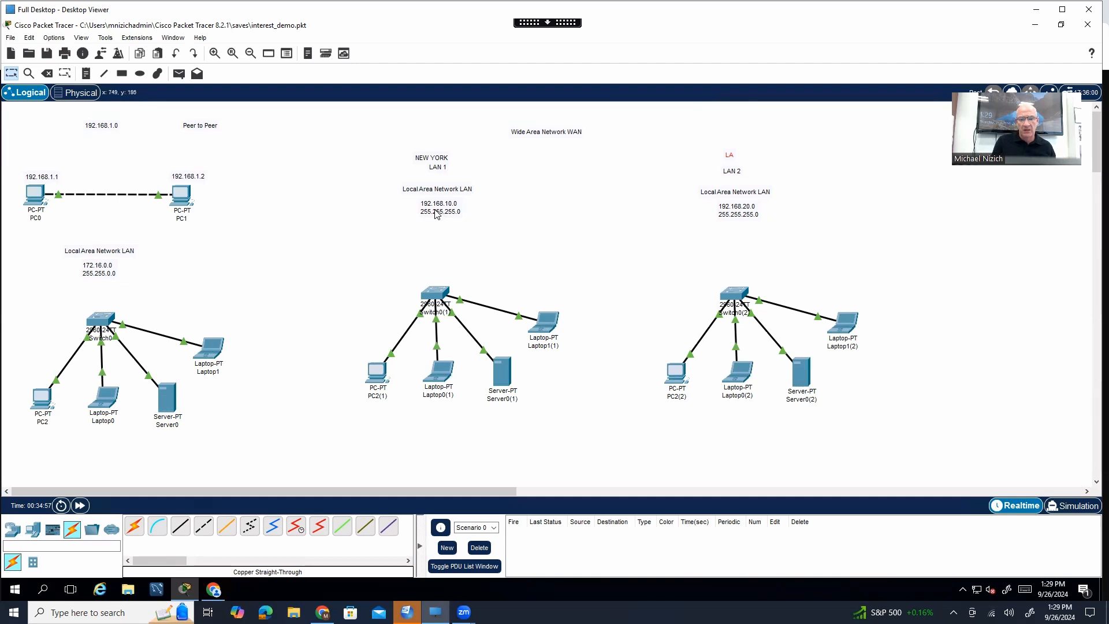
Set PC2(1)'s FastEthernet0 to IPv4 address 192.168.10.1 with subnet mask 255.255.255.0
{"action": "left_click", "coordinate": [377, 371]}
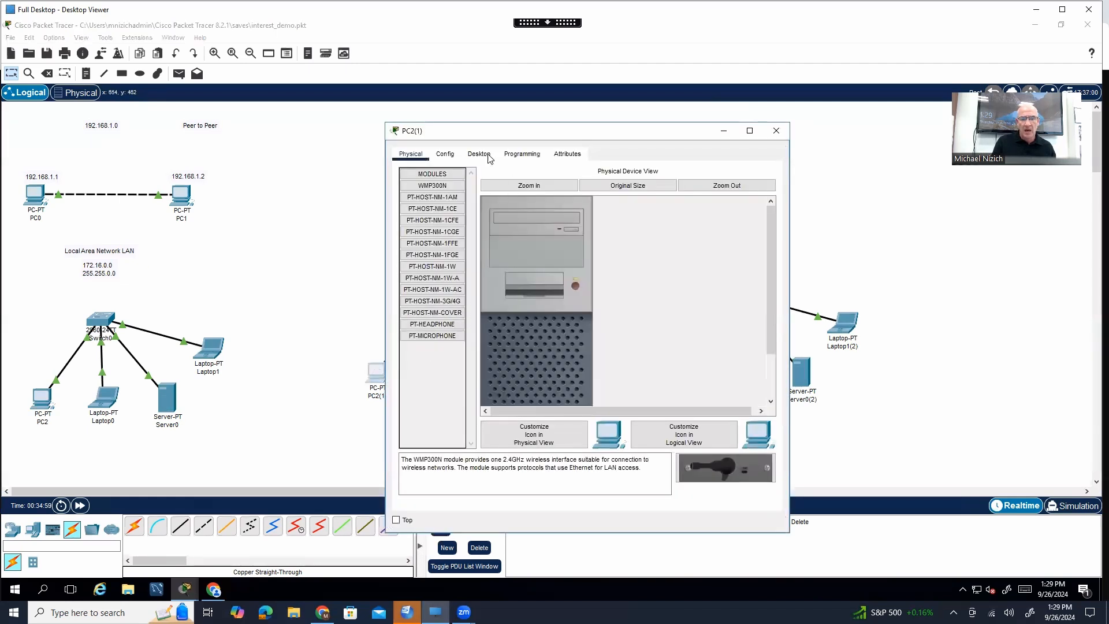
{"action": "left_click", "coordinate": [445, 154]}
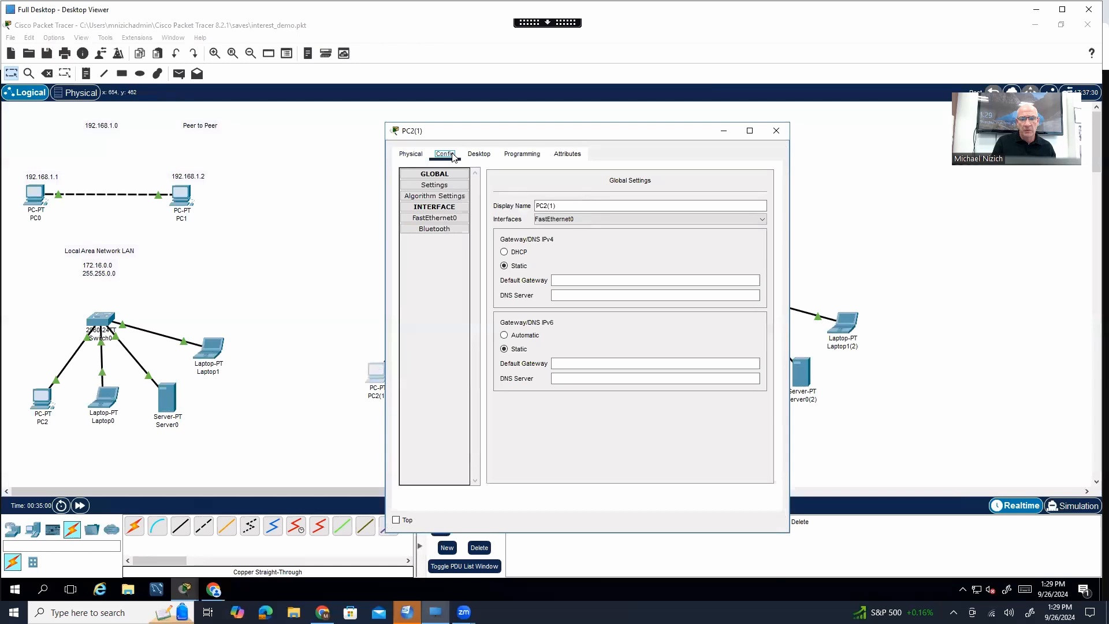
{"action": "left_click", "coordinate": [458, 218]}
{"action": "left_click_drag", "start_coordinate": [662, 273], "coordinate": [617, 267]}
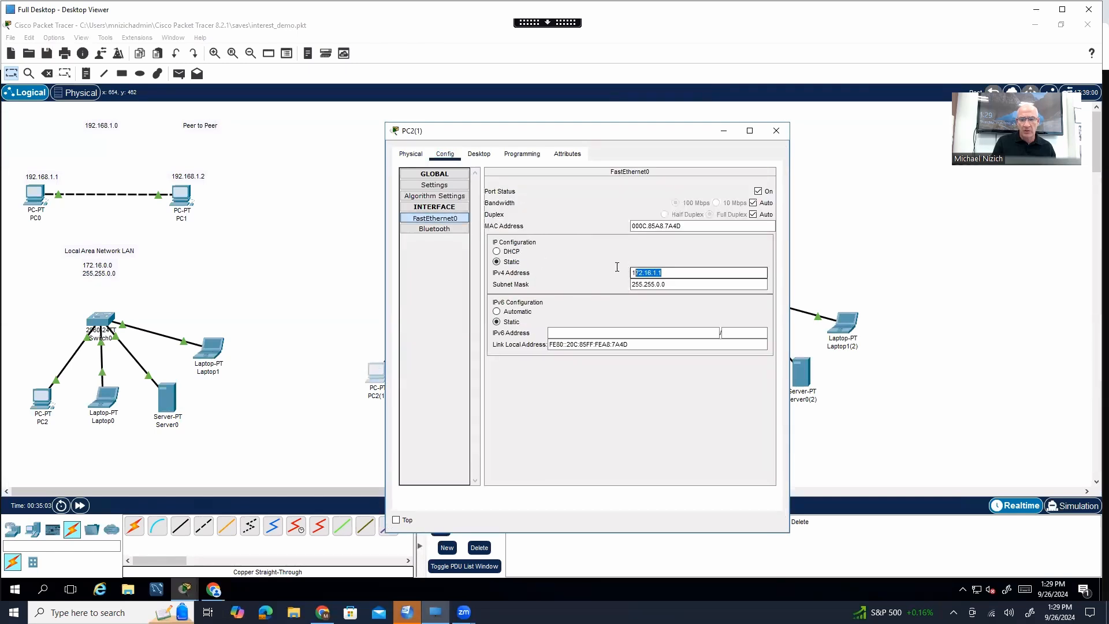
{"action": "type", "text": "92.168.10.1"}
{"action": "key", "text": "Tab"}
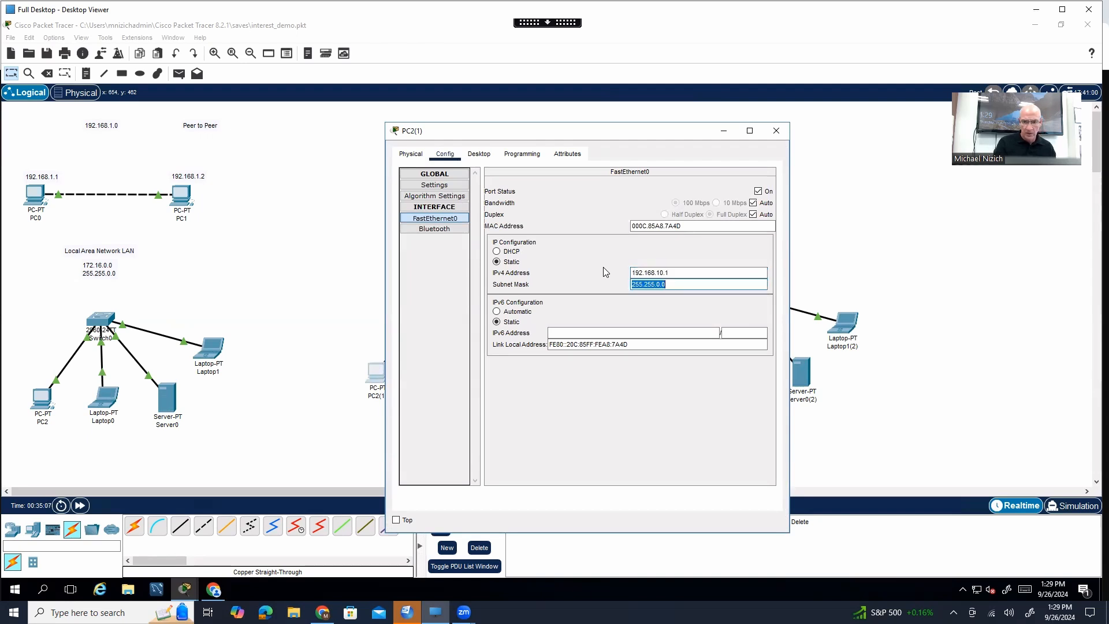
{"action": "type", "text": "255.255.255.0"}
{"action": "key", "text": "Tab"}
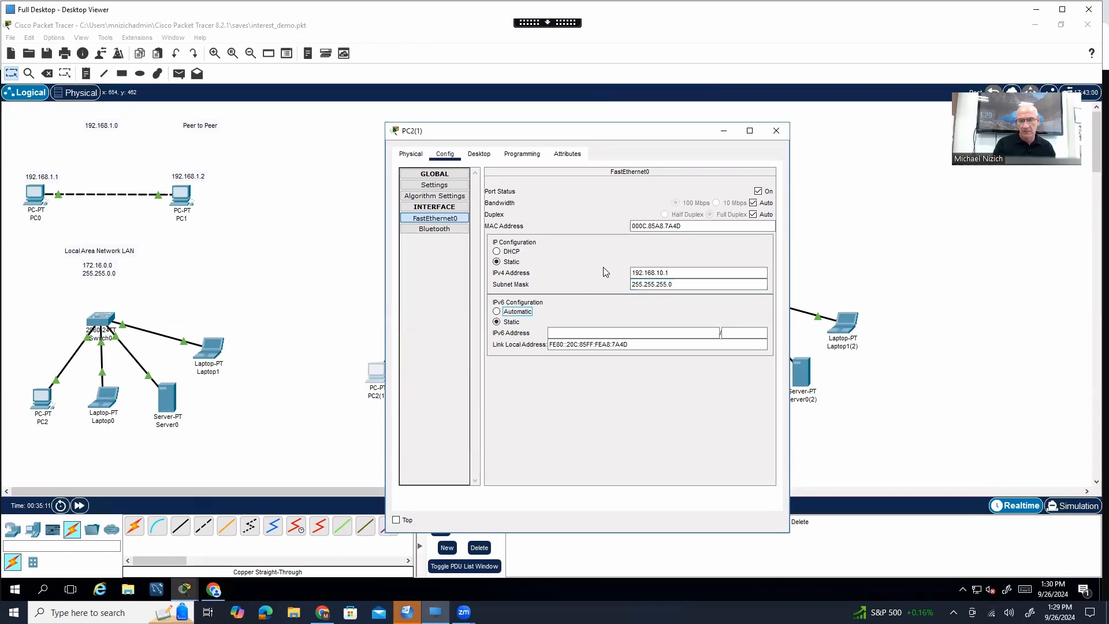
{"action": "left_click", "coordinate": [776, 130]}
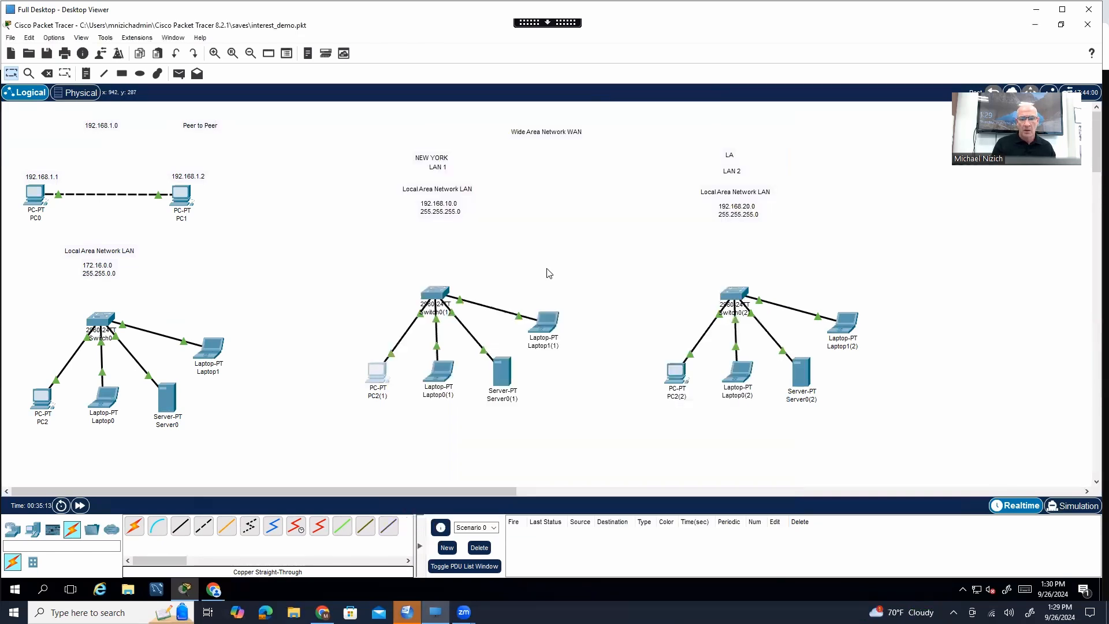
Set Laptop0(1)'s FastEthernet0 to IPv4 address 192.168.10.2 with subnet mask 255.255.255.0
{"action": "left_click", "coordinate": [441, 372]}
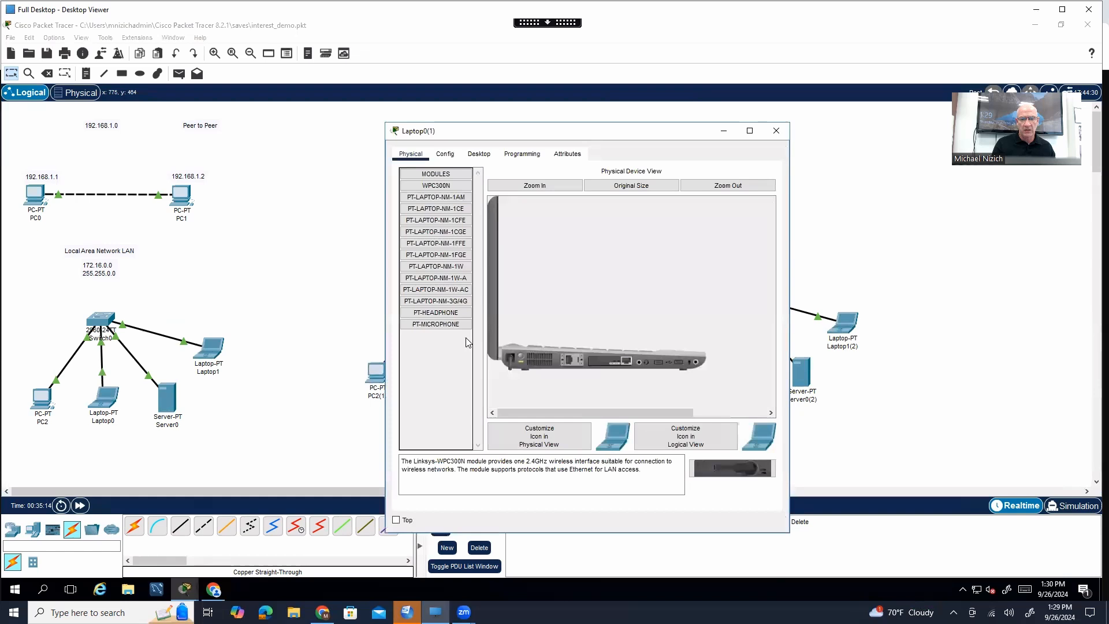
{"action": "left_click", "coordinate": [445, 154]}
{"action": "left_click", "coordinate": [439, 218]}
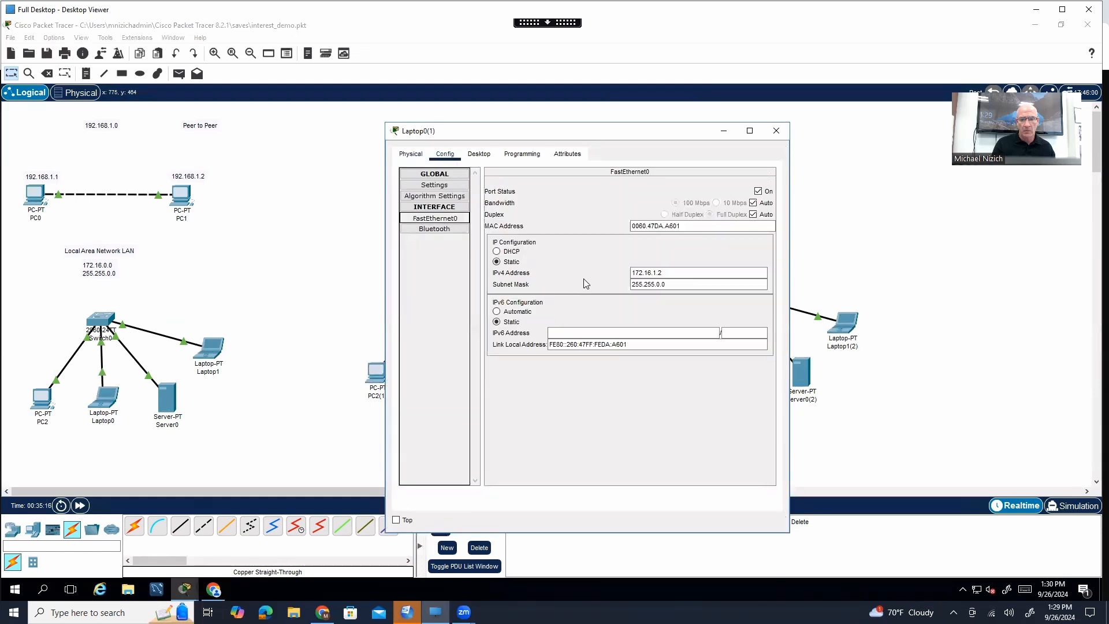
{"action": "key", "text": "Tab"}
{"action": "type", "text": "192.168.10.2"}
{"action": "key", "text": "Tab"}
{"action": "type", "text": "255.255.255.0"}
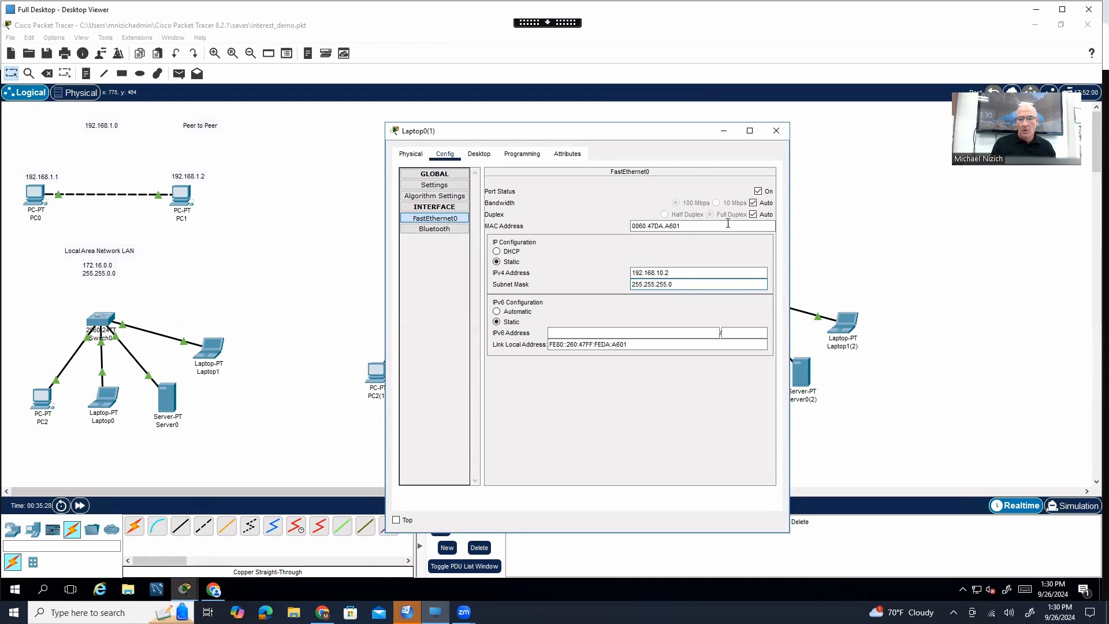
{"action": "left_click", "coordinate": [776, 130]}
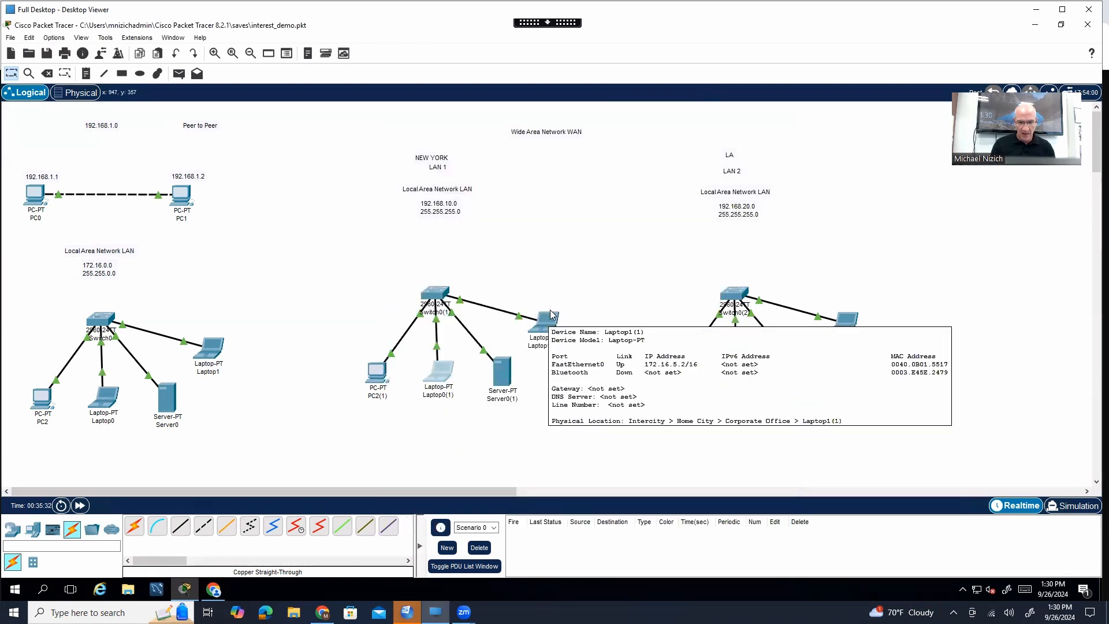
Delete Laptop1(1) from LAN 1 and Laptop1(2) from LAN 2
{"action": "key", "text": "Delete"}
{"action": "left_click", "coordinate": [552, 333]}
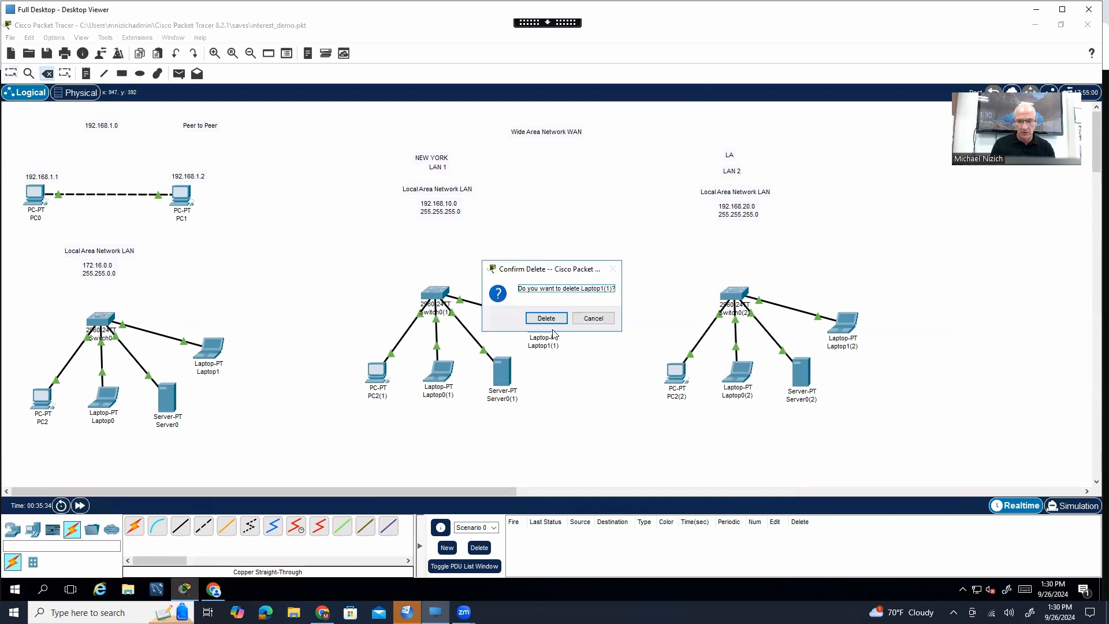
{"action": "left_click", "coordinate": [549, 318]}
{"action": "left_click", "coordinate": [836, 335]}
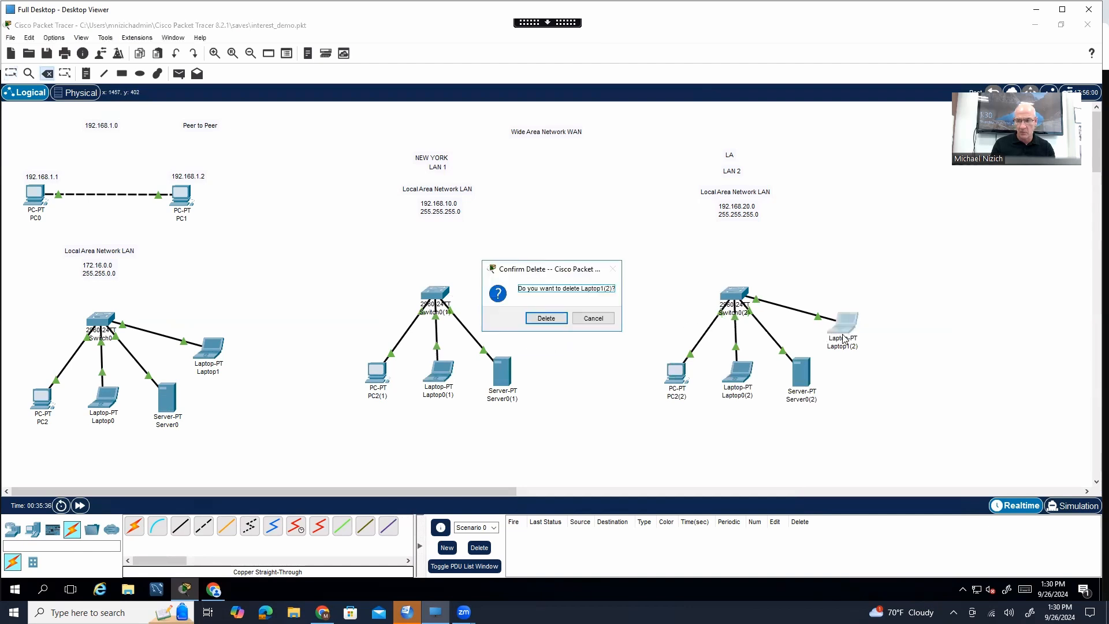
{"action": "left_click", "coordinate": [553, 315]}
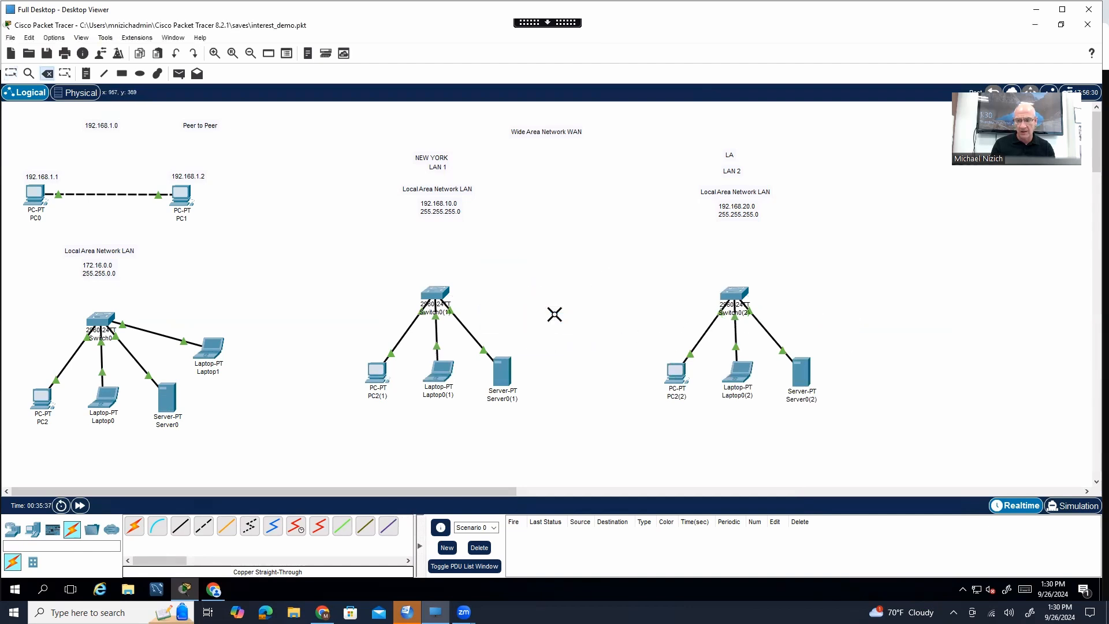
{"action": "key", "text": "Escape"}
Set Server0(1)'s FastEthernet0 to IPv4 address 192.168.10.3 with subnet mask 255.255.255.0
{"action": "left_click", "coordinate": [508, 371]}
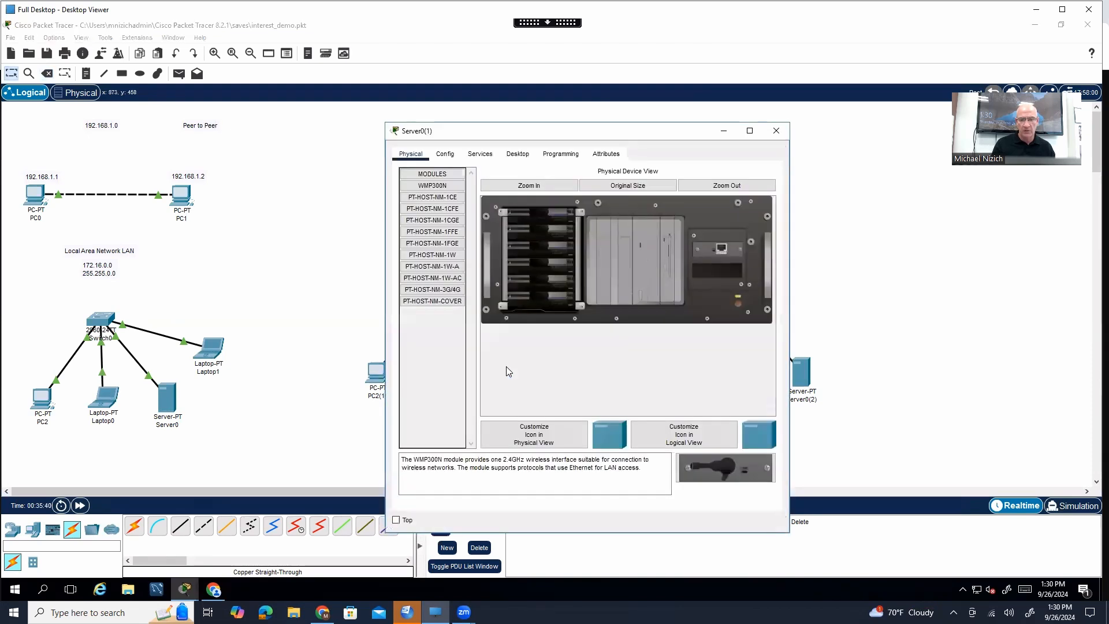
{"action": "left_click", "coordinate": [444, 156]}
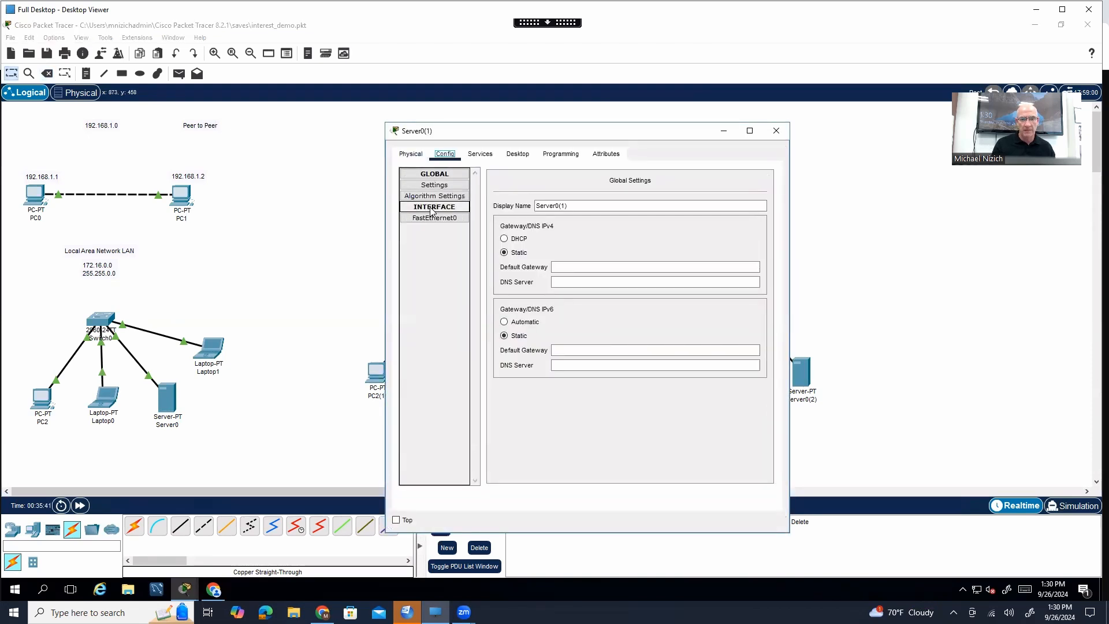
{"action": "left_click", "coordinate": [442, 219]}
{"action": "left_click_drag", "start_coordinate": [664, 271], "coordinate": [615, 272]}
{"action": "type", "text": "192.168.10.3"}
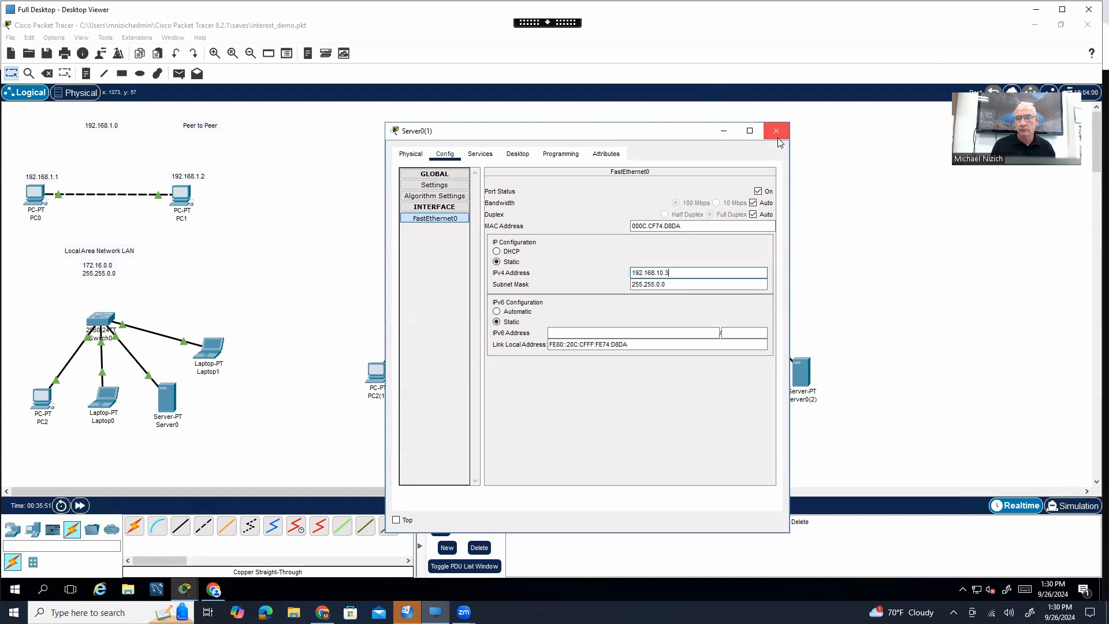
{"action": "left_click", "coordinate": [681, 284]}
{"action": "key", "text": "BackSpace"}
{"action": "key", "text": "BackSpace"}
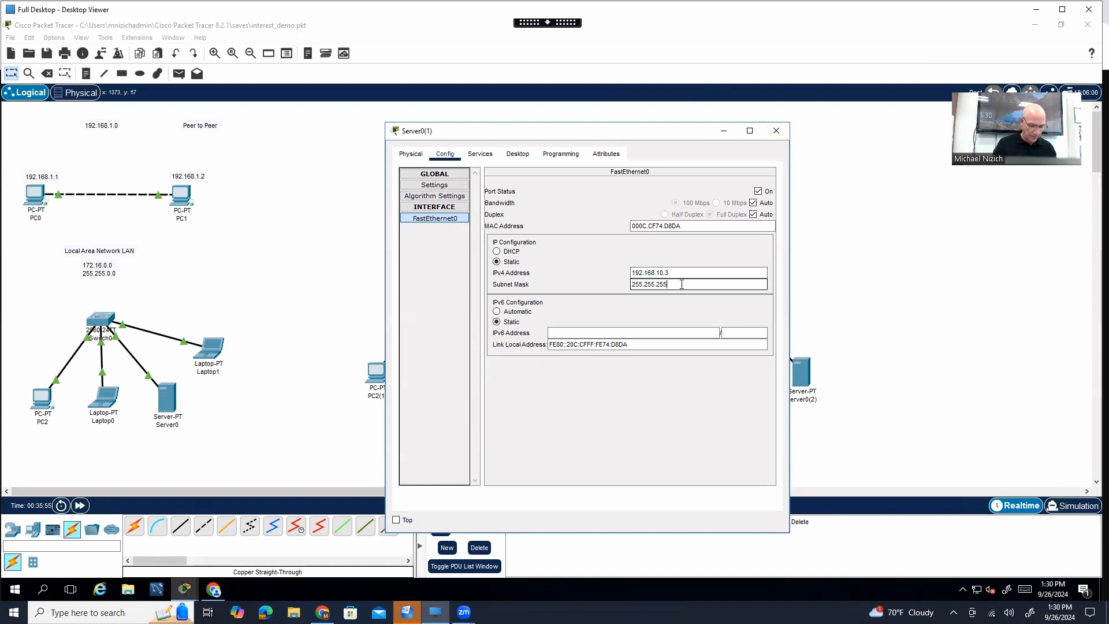
{"action": "key", "text": "Return"}
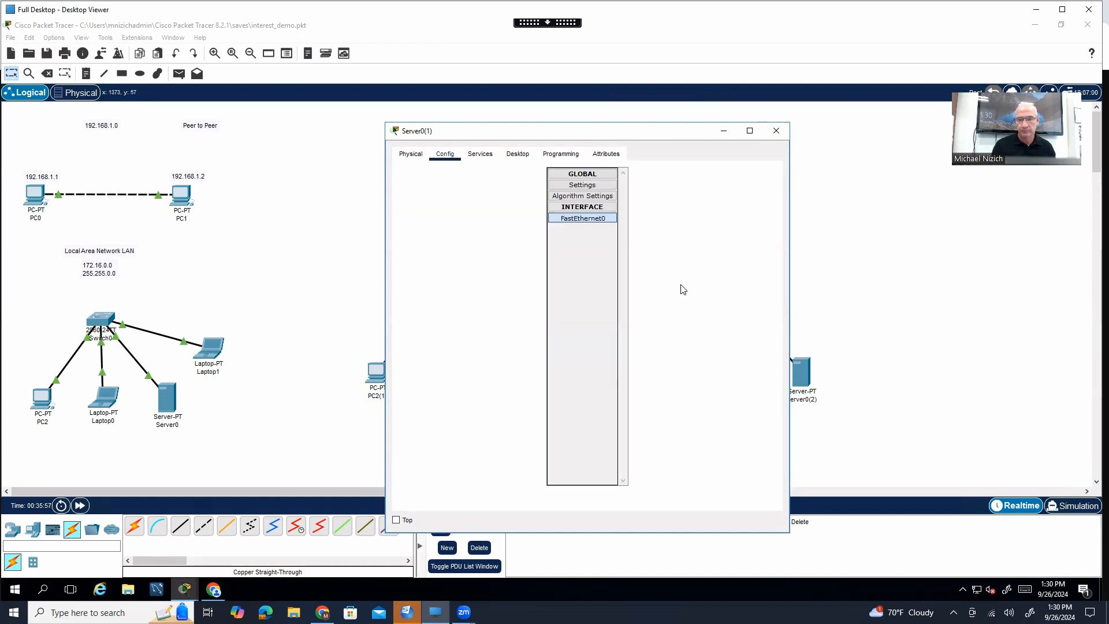
{"action": "key", "text": "Escape"}
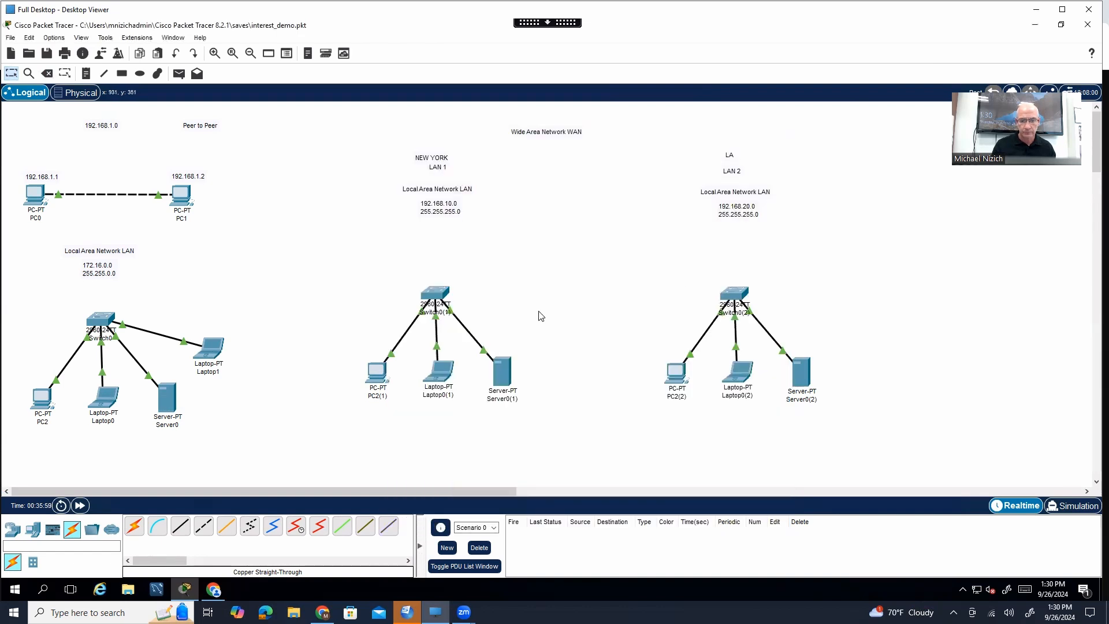
Send simple PDUs from PC2(1) to Laptop0(1) and to Server0(1), and save the file
{"action": "left_click", "coordinate": [180, 74]}
{"action": "left_click", "coordinate": [376, 371]}
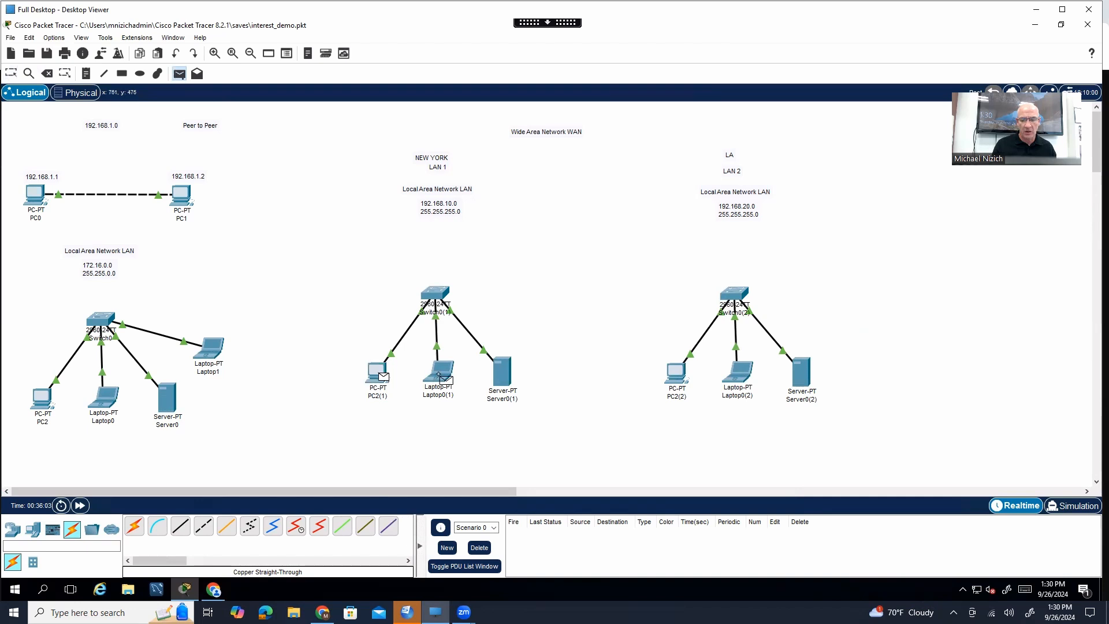
{"action": "left_click", "coordinate": [441, 372]}
{"action": "left_click", "coordinate": [179, 74]}
{"action": "left_click", "coordinate": [379, 376]}
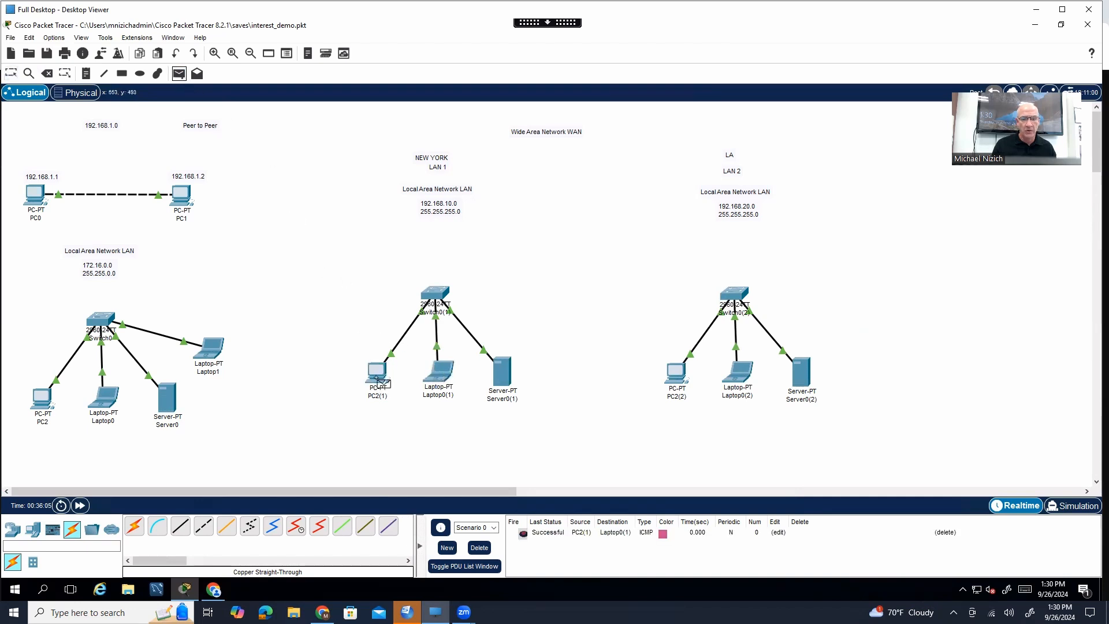
{"action": "left_click", "coordinate": [490, 377]}
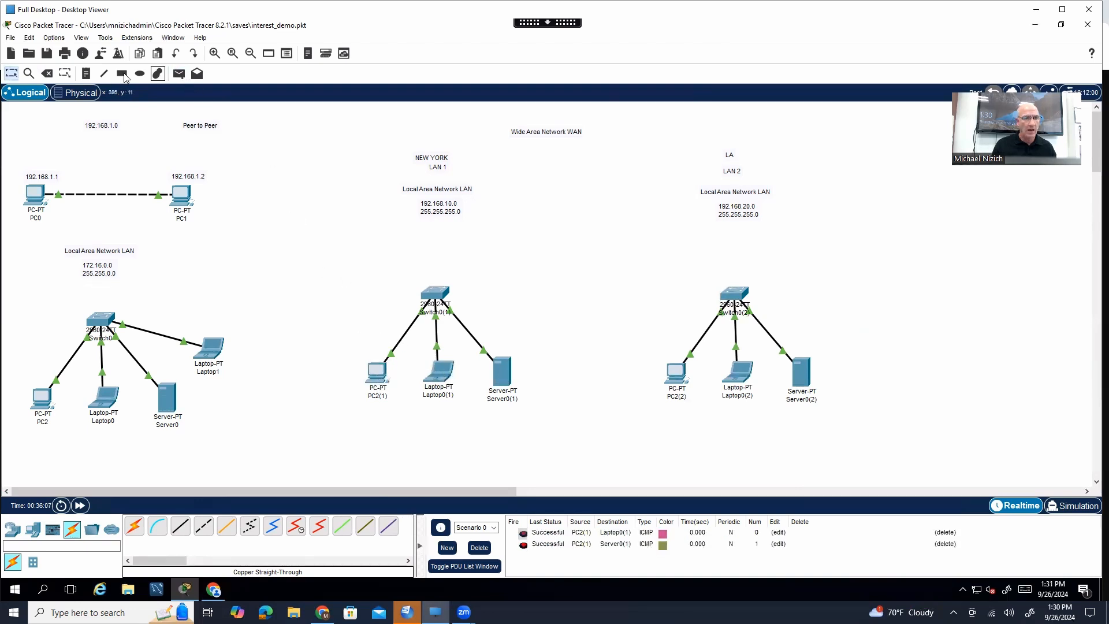
{"action": "left_click", "coordinate": [47, 53]}
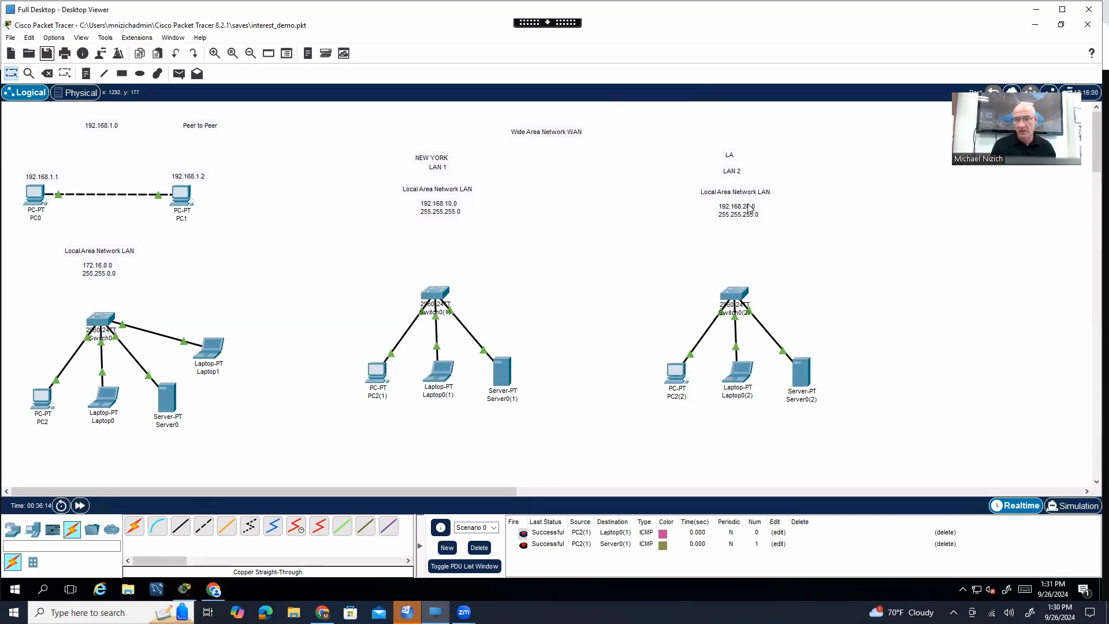
Set PC2(2)'s FastEthernet0 to IPv4 address 192.168.20.1 with subnet mask 255.255.255.0
{"action": "left_click", "coordinate": [680, 372]}
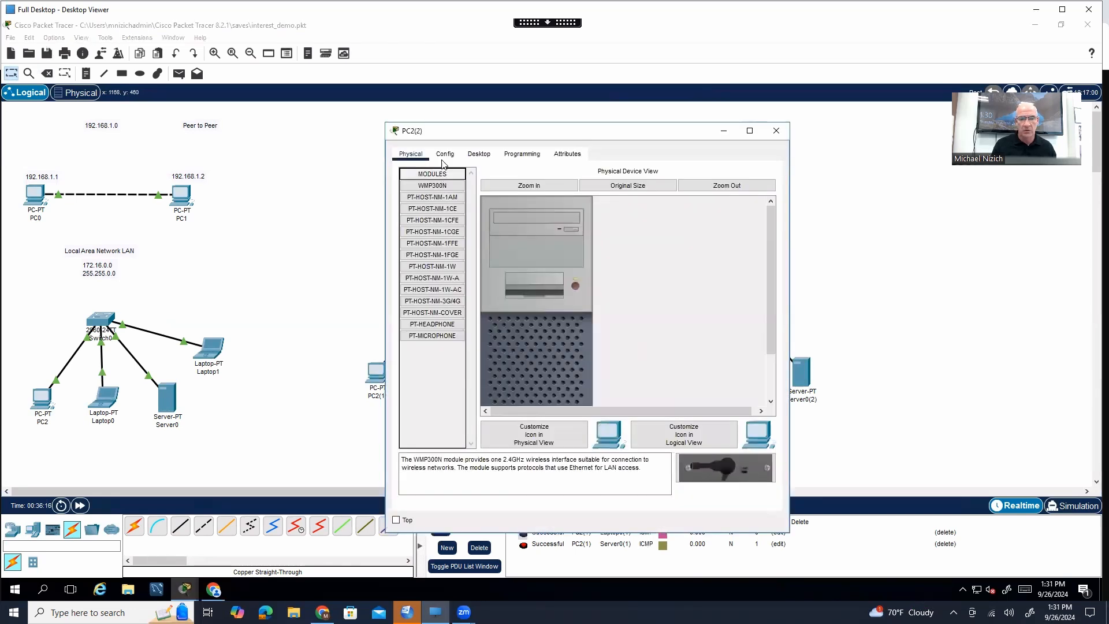
{"action": "left_click", "coordinate": [445, 154]}
{"action": "left_click", "coordinate": [464, 221]}
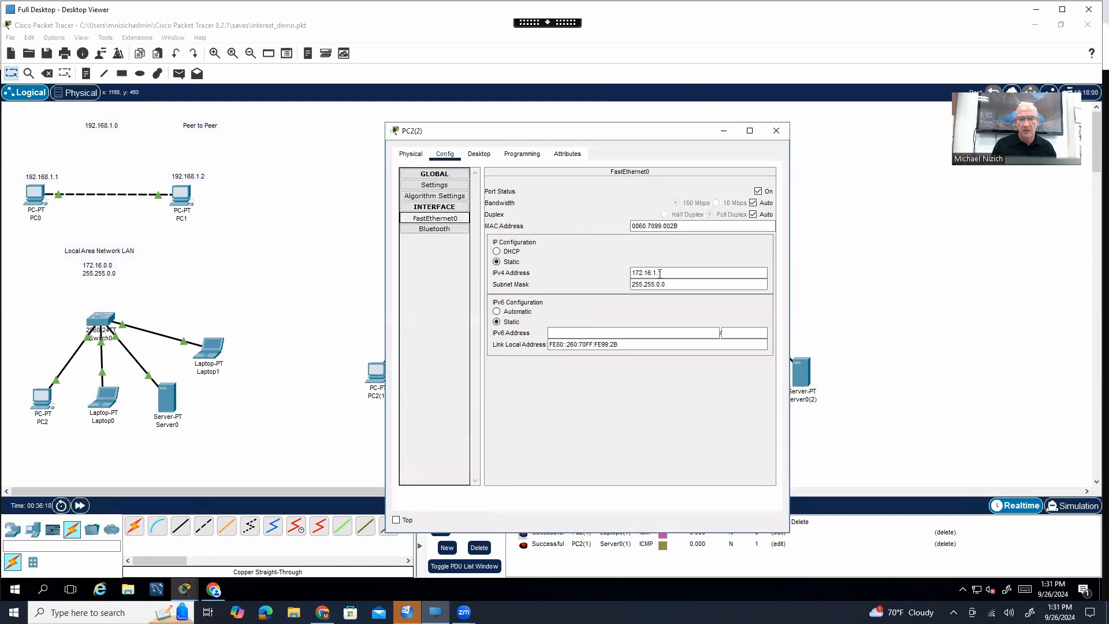
{"action": "left_click_drag", "start_coordinate": [664, 272], "coordinate": [619, 272]}
{"action": "type", "text": "19"}
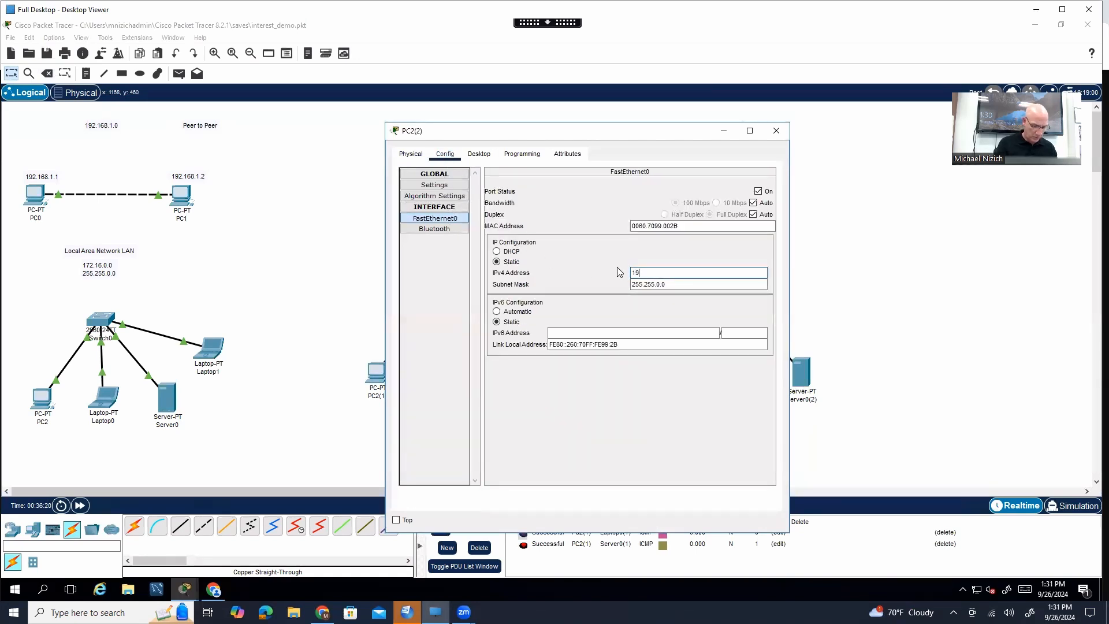
{"action": "type", "text": "2.168.20"}
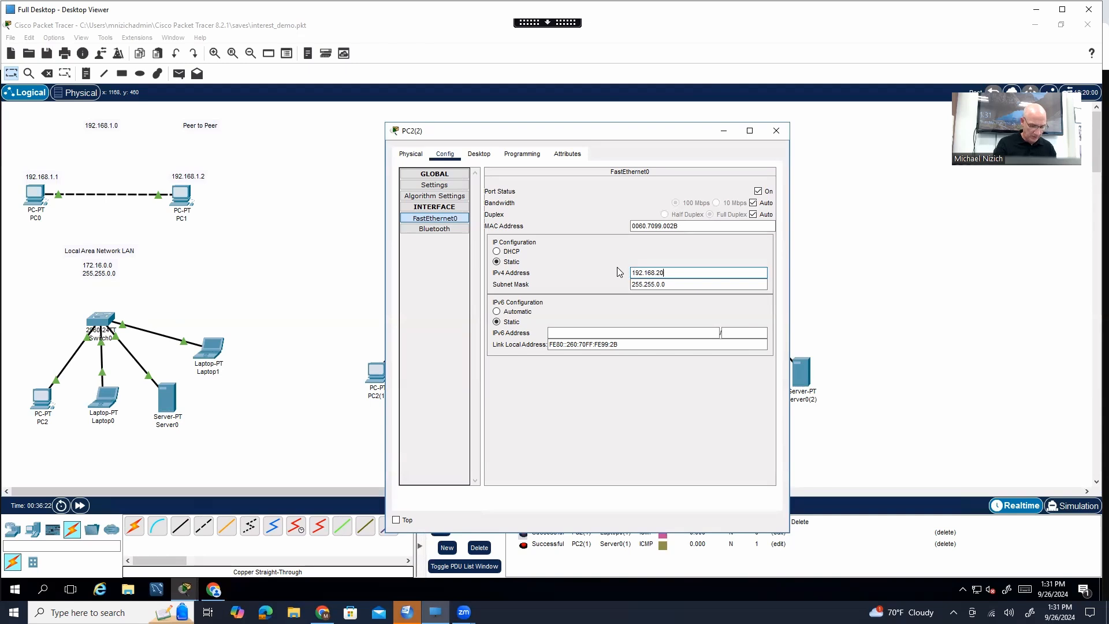
{"action": "type", "text": ".1"}
{"action": "key", "text": "Tab"}
{"action": "type", "text": "2"}
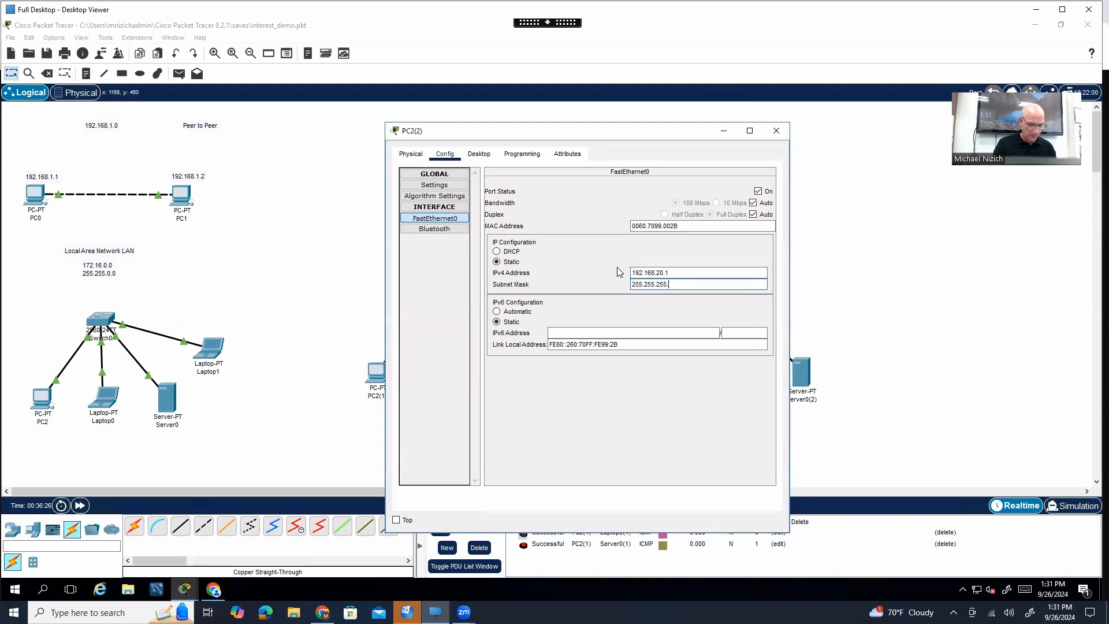
{"action": "key", "text": "Tab"}
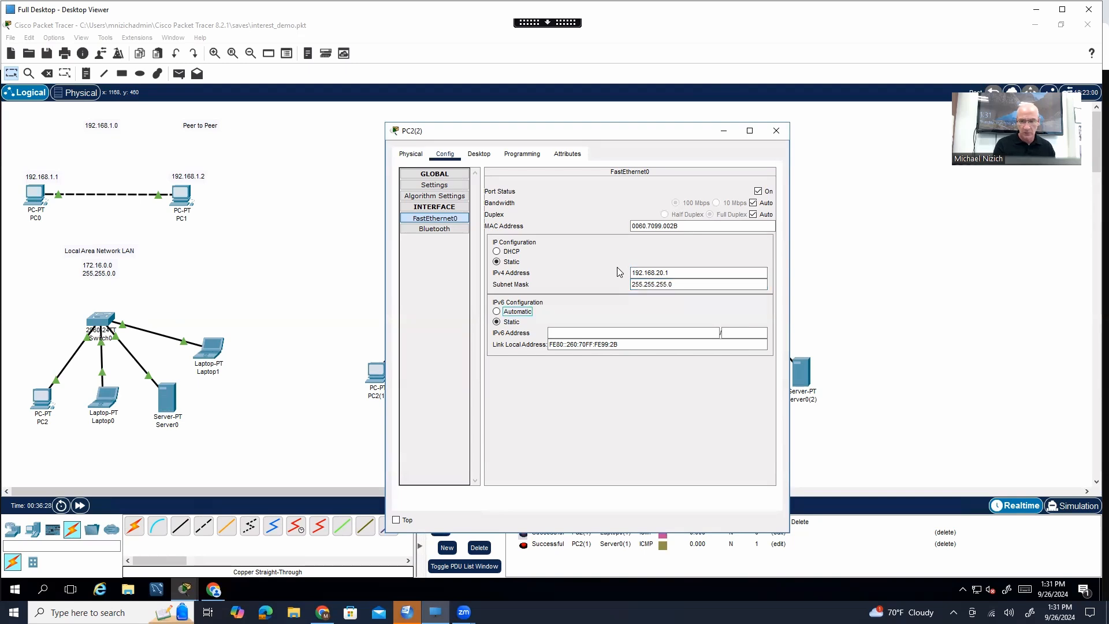
{"action": "left_click", "coordinate": [777, 131]}
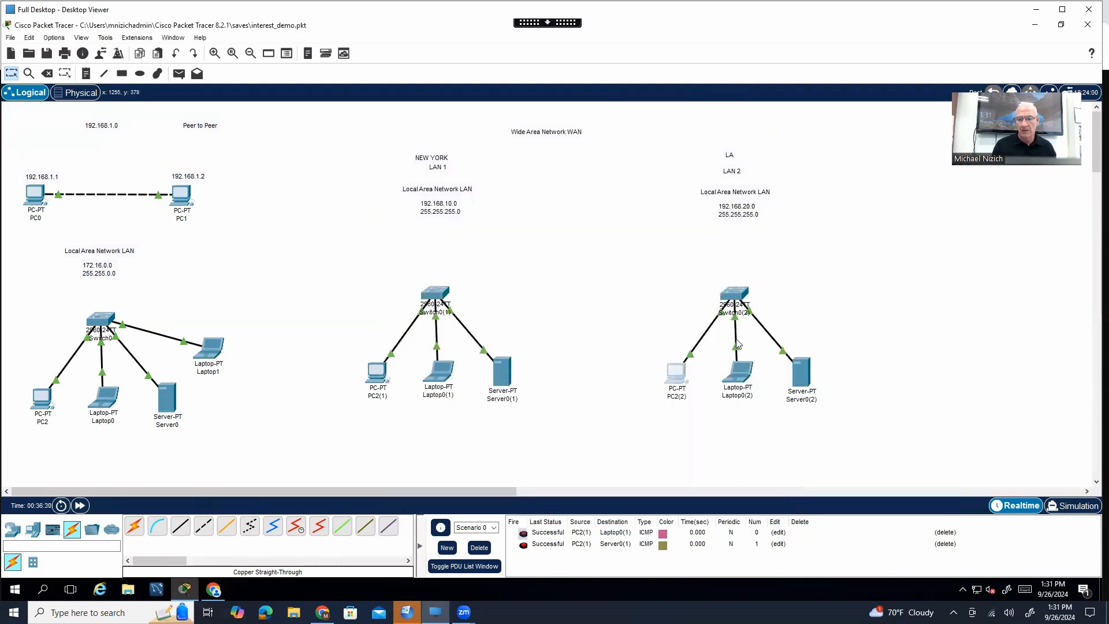
Set Laptop0(2)'s FastEthernet0 to IPv4 address 192.168.20.2 with subnet mask 255.255.255.0
{"action": "left_click", "coordinate": [742, 371]}
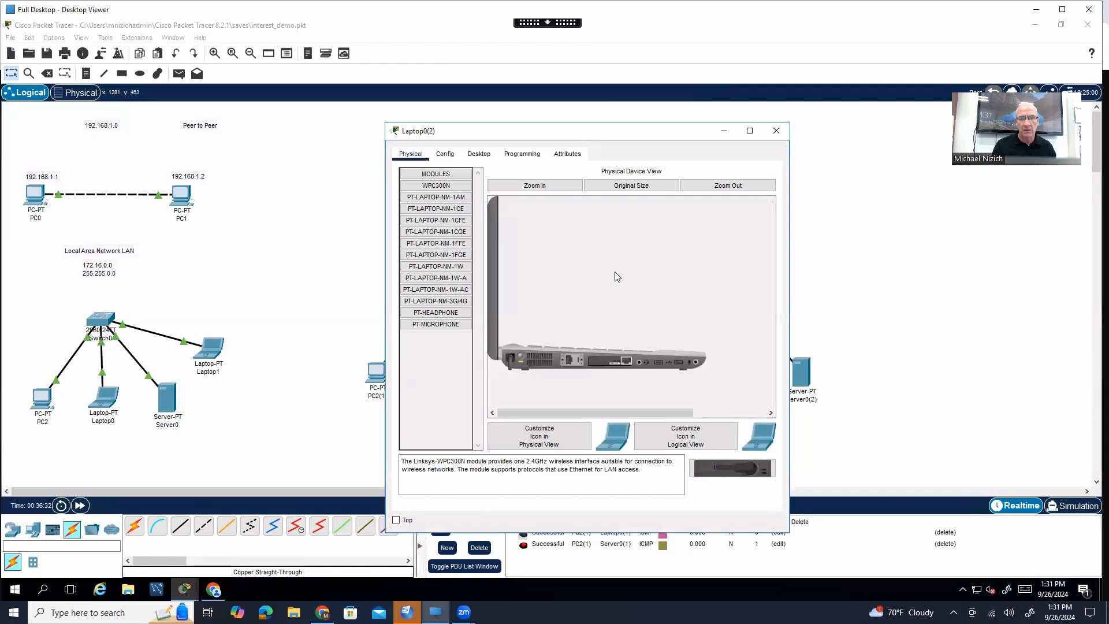
{"action": "left_click", "coordinate": [445, 154]}
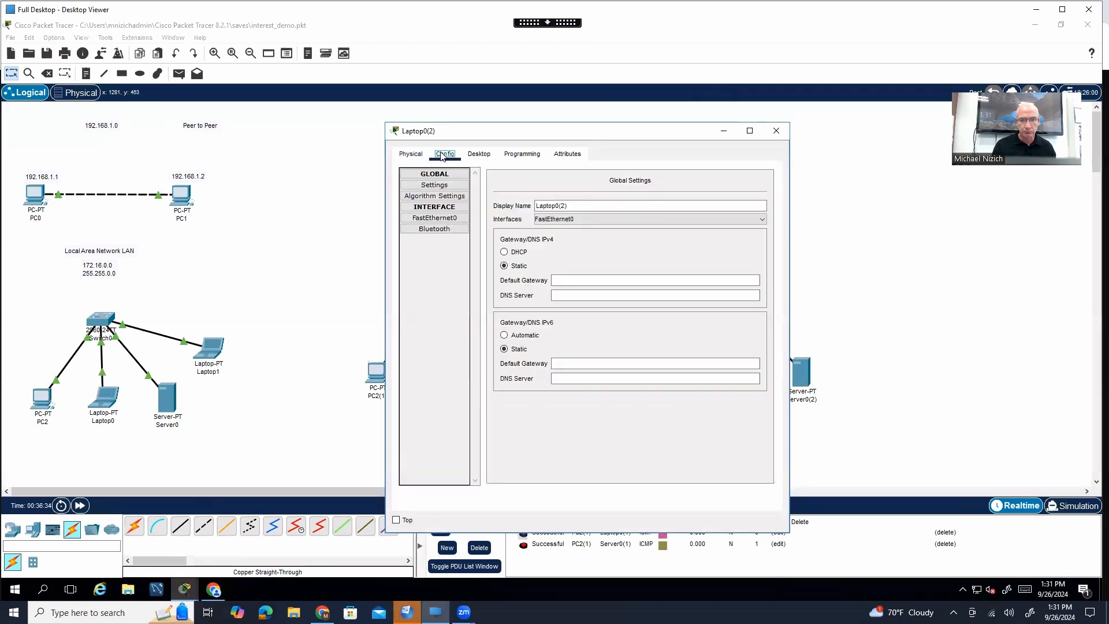
{"action": "left_click", "coordinate": [453, 221]}
{"action": "left_click_drag", "start_coordinate": [664, 272], "coordinate": [599, 272]}
{"action": "type", "text": "192.168.20.2"}
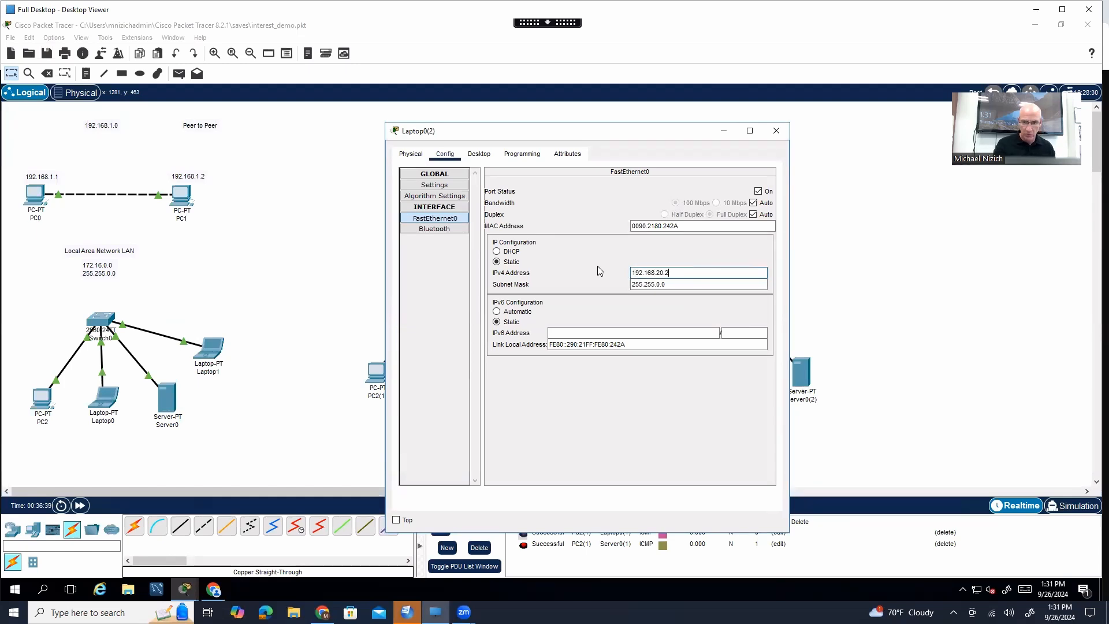
{"action": "key", "text": "Tab"}
{"action": "type", "text": "2"}
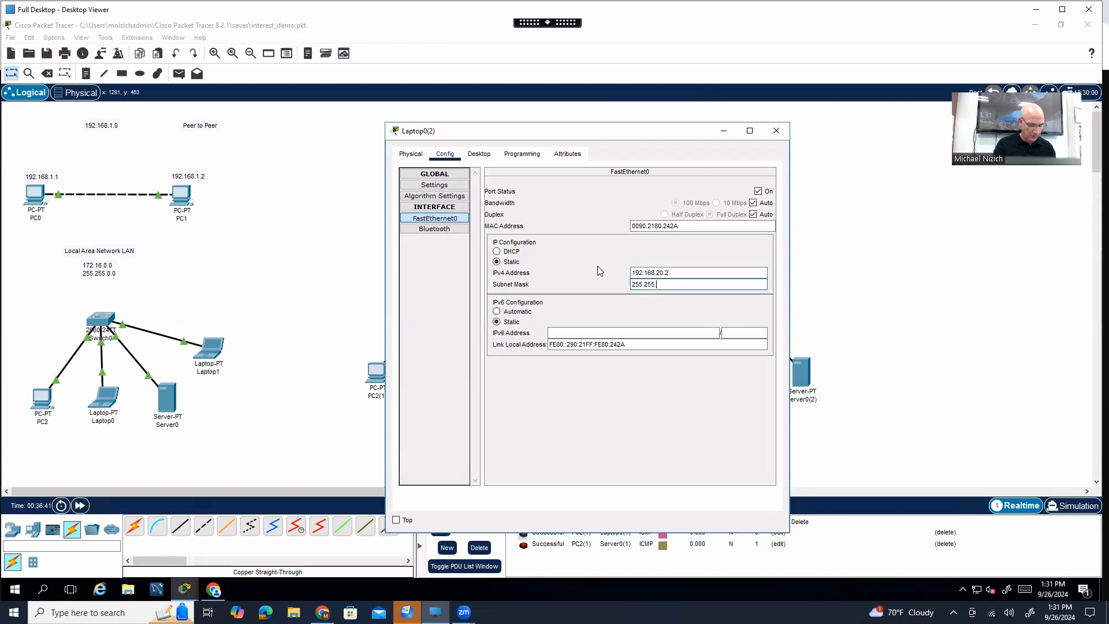
{"action": "left_click", "coordinate": [777, 131]}
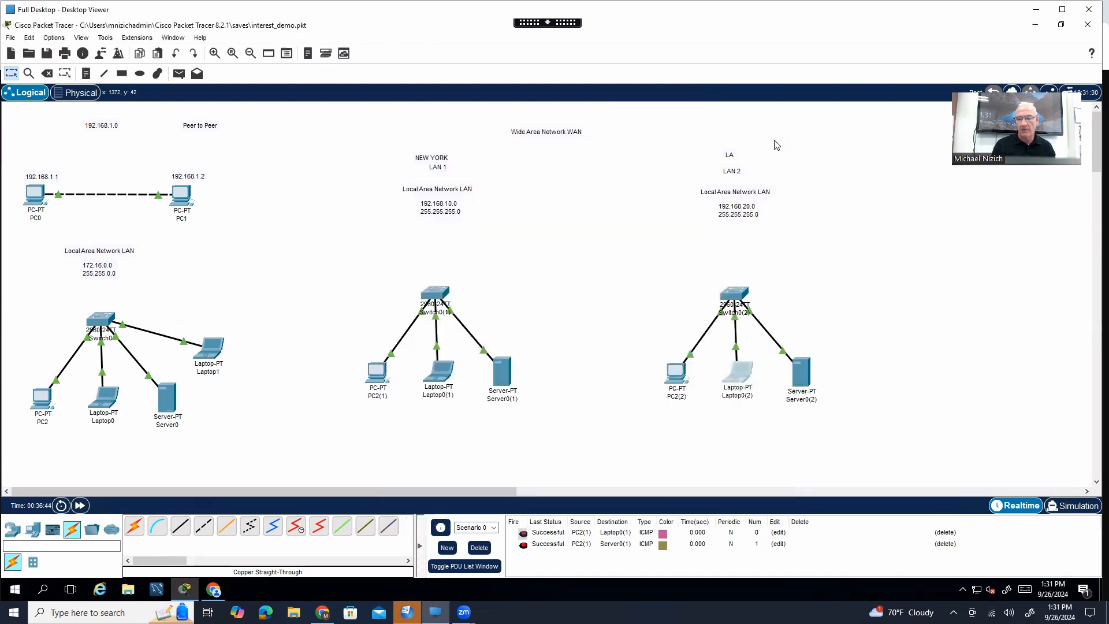
Set Server0(2)'s FastEthernet0 to IPv4 address 192.168.20.3 with subnet mask 255.255.255.0
{"action": "left_click", "coordinate": [802, 371]}
{"action": "left_click", "coordinate": [445, 153]}
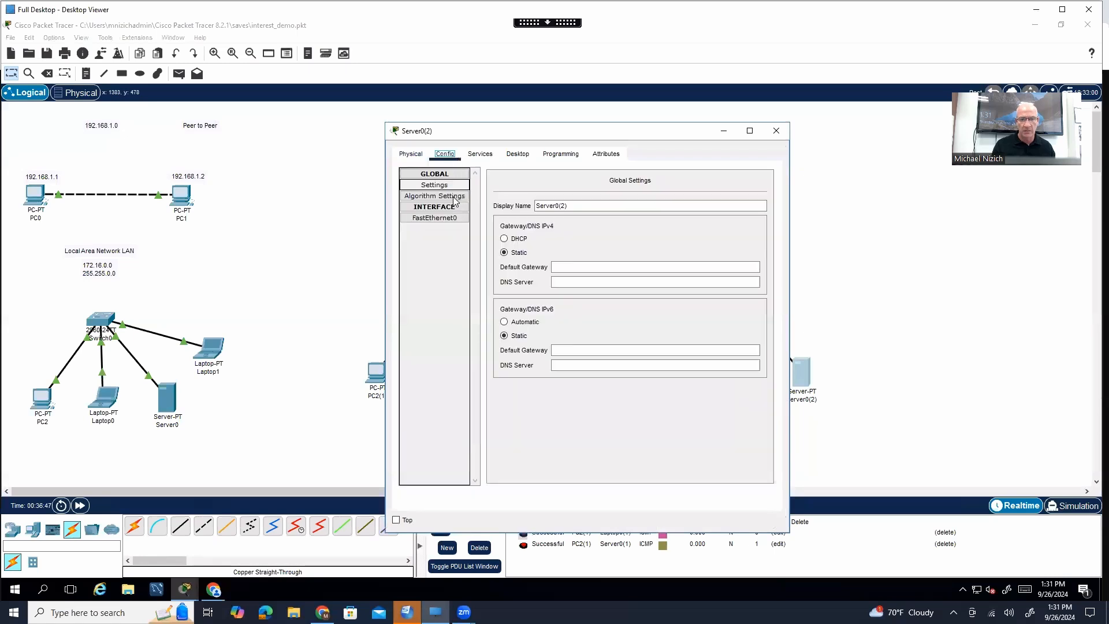
{"action": "left_click_drag", "start_coordinate": [681, 271], "coordinate": [587, 257]}
{"action": "type", "text": "192.1"}
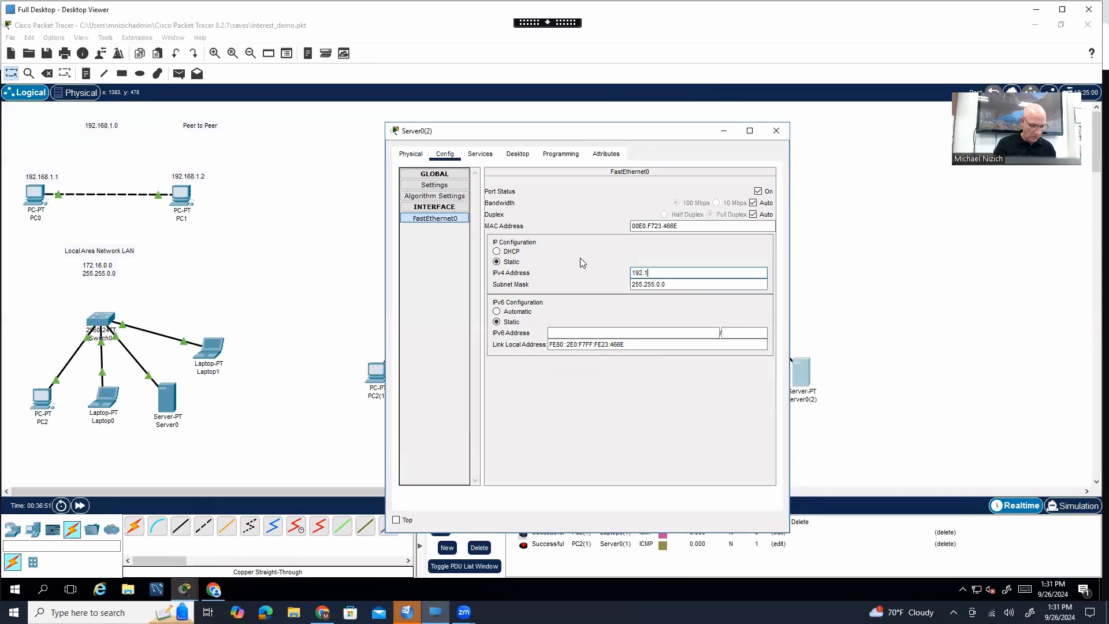
{"action": "type", "text": "68.20.3"}
{"action": "key", "text": "Tab"}
{"action": "type", "text": "255"}
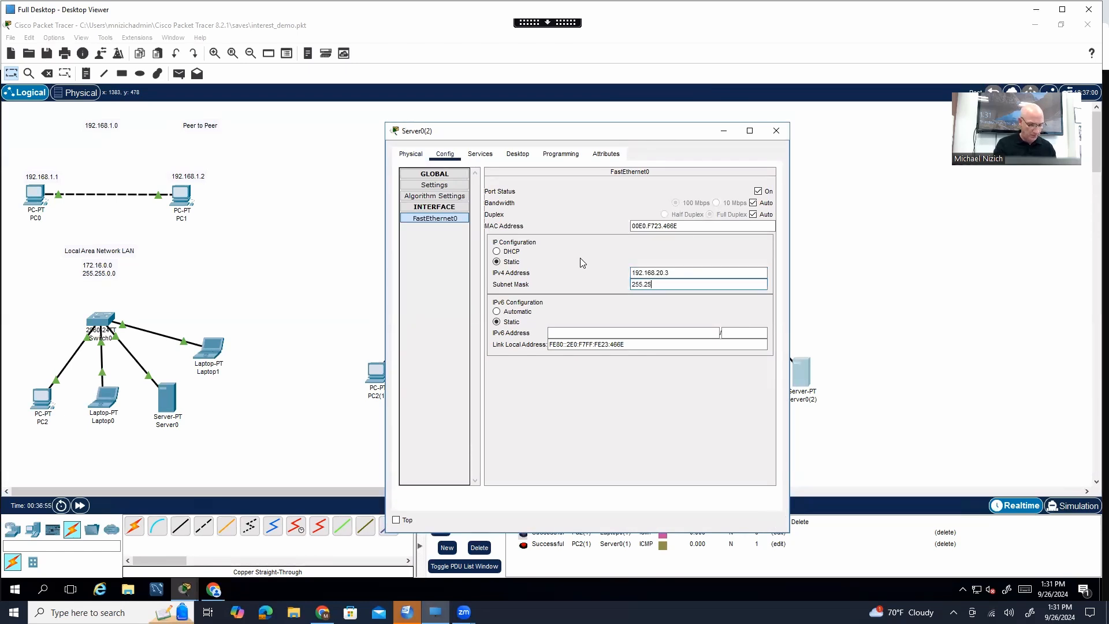
{"action": "type", "text": ".255.0"}
{"action": "key", "text": "Tab"}
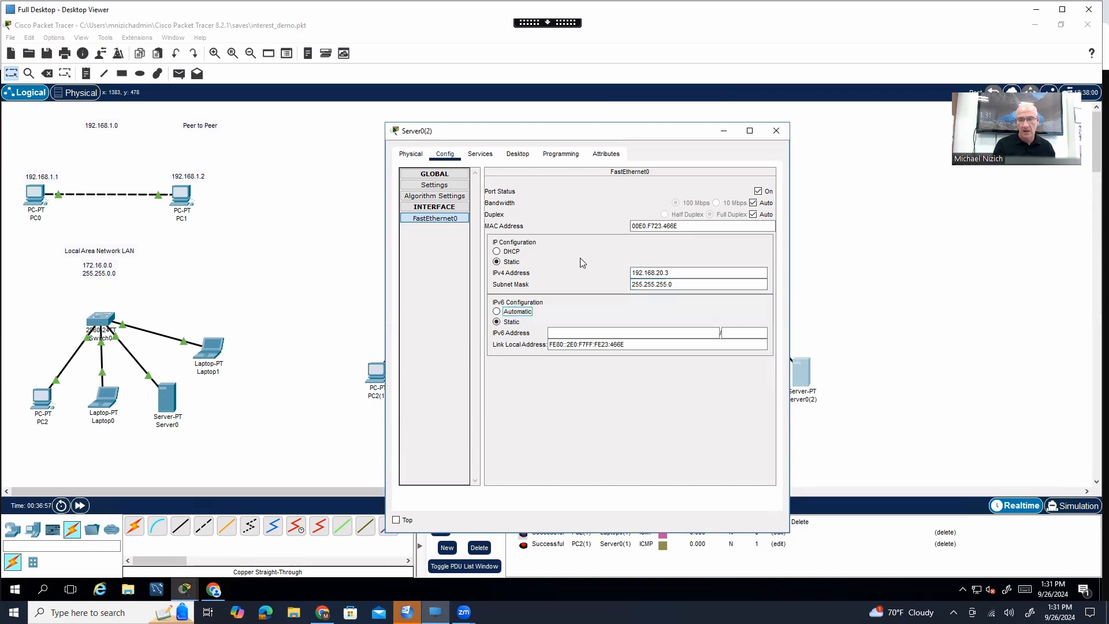
{"action": "left_click", "coordinate": [776, 130]}
Send simple PDUs from PC2(2) to Laptop0(2) and from Laptop0(2) to Server0(2)
{"action": "left_click", "coordinate": [179, 73]}
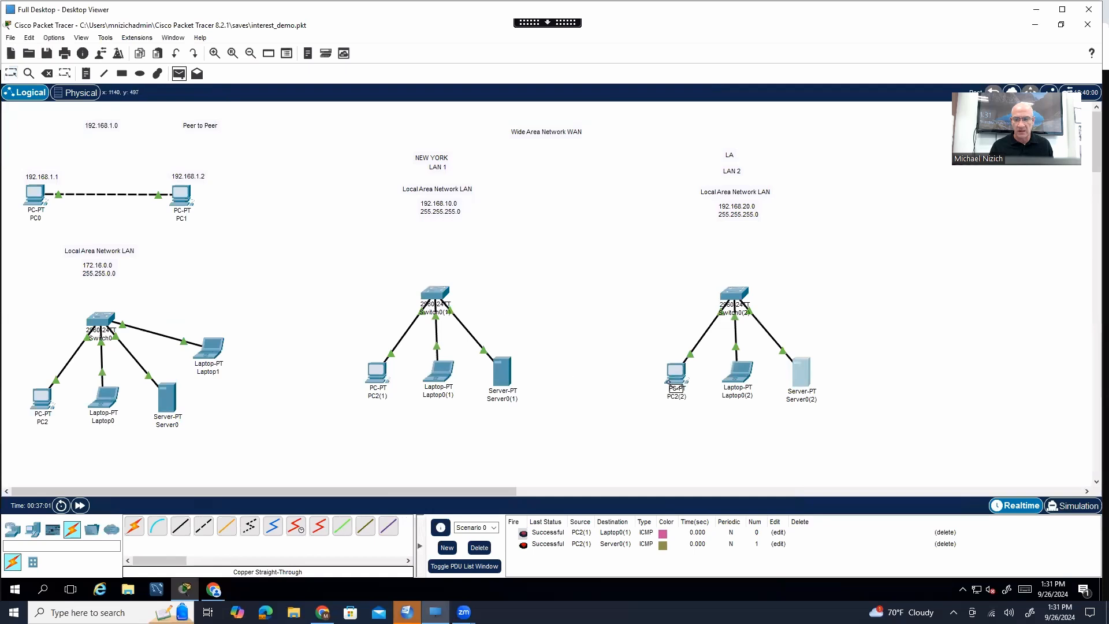
{"action": "left_click", "coordinate": [675, 372]}
{"action": "left_click", "coordinate": [731, 382]}
{"action": "left_click", "coordinate": [179, 73]}
{"action": "left_click", "coordinate": [740, 371]}
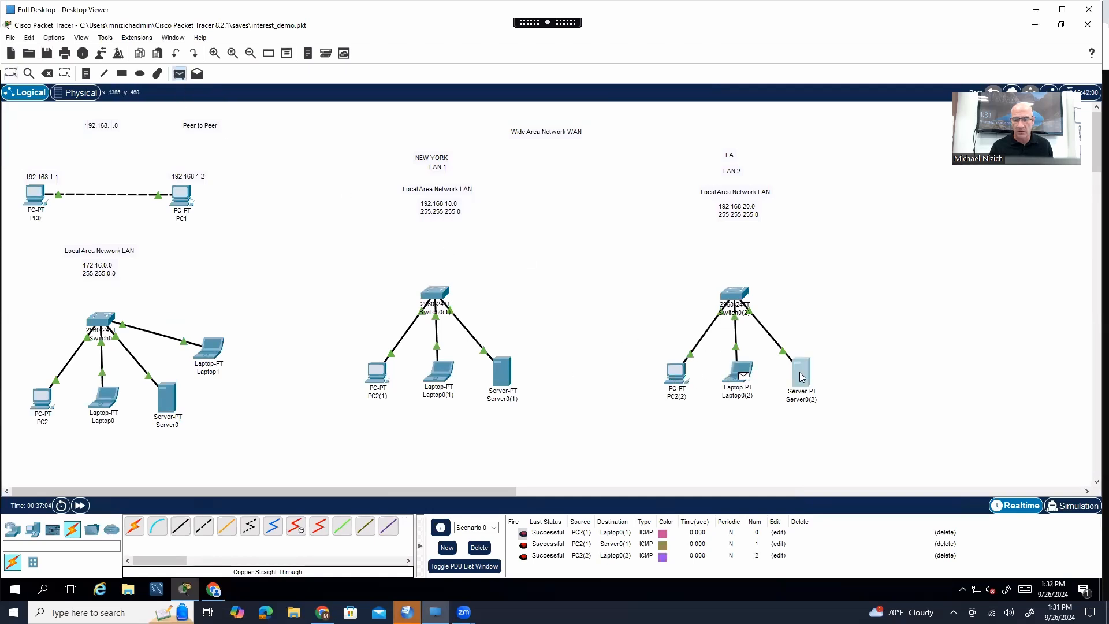
{"action": "left_click", "coordinate": [802, 372]}
Delete the current PDU scenario and save the file
{"action": "left_click", "coordinate": [479, 547]}
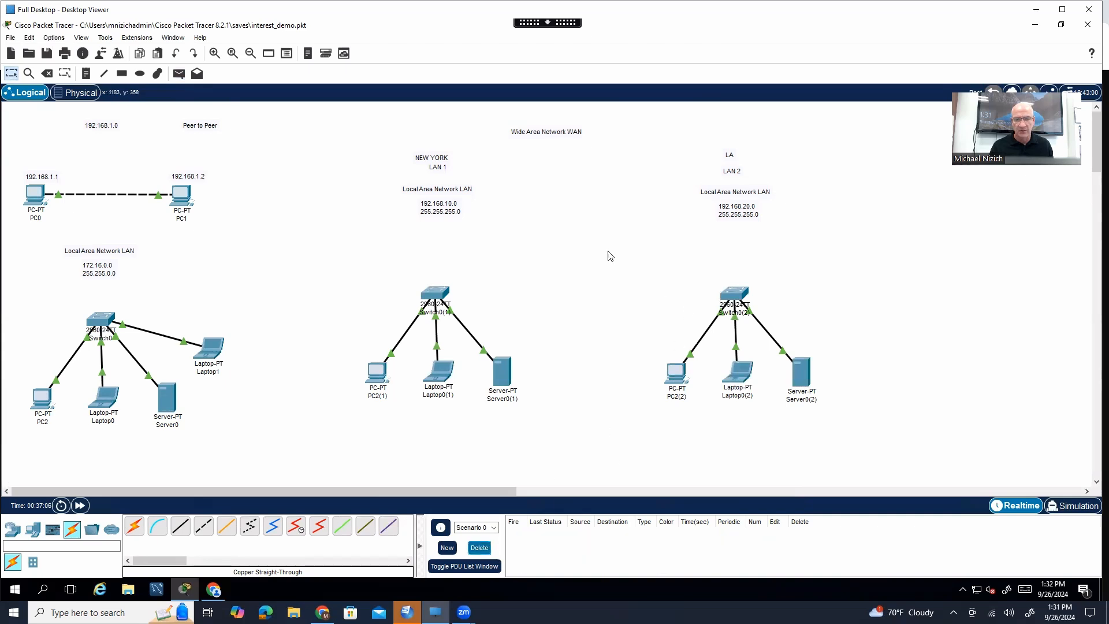
{"action": "left_click", "coordinate": [46, 53]}
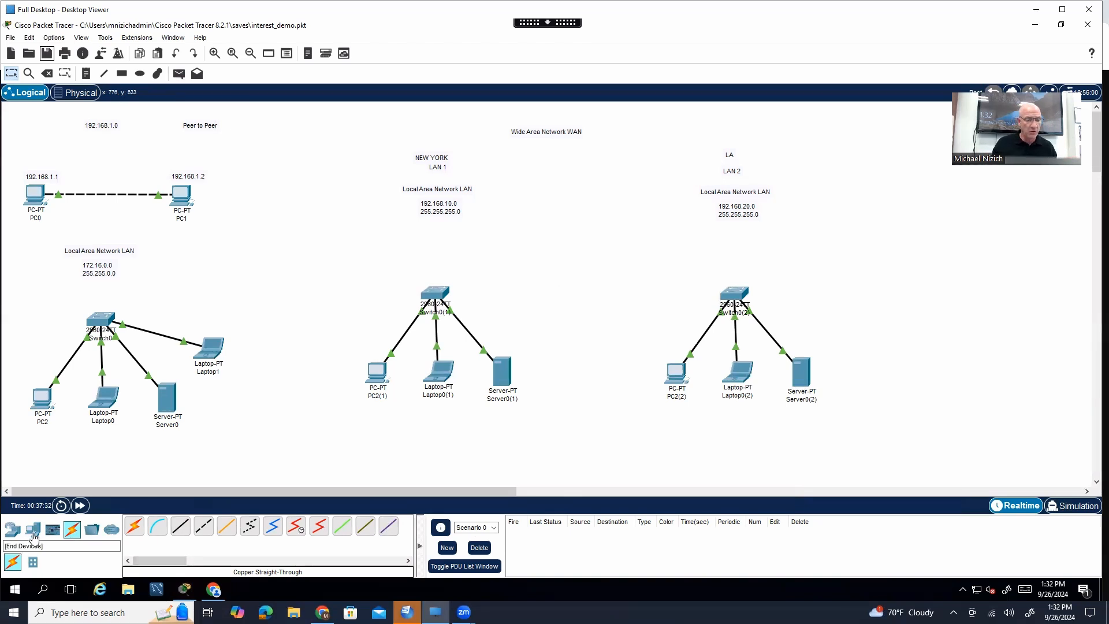
Place two 2911 routers between the LANs, one above and beside the New York switch and one above and beside the LA switch
{"action": "left_click", "coordinate": [34, 537]}
{"action": "left_click", "coordinate": [12, 530]}
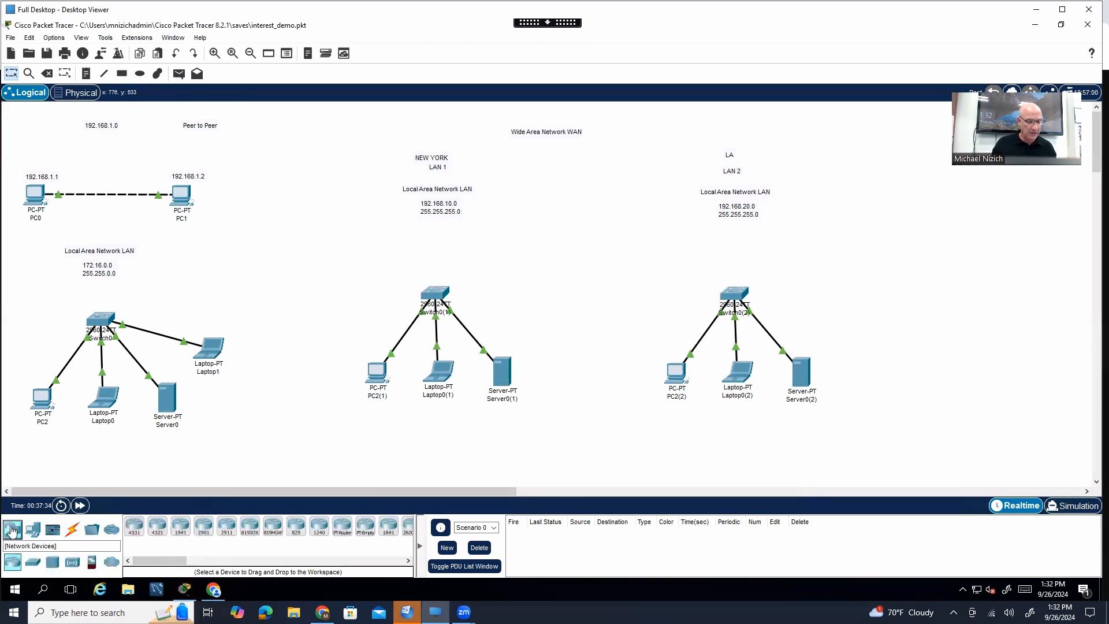
{"action": "left_click", "coordinate": [29, 563]}
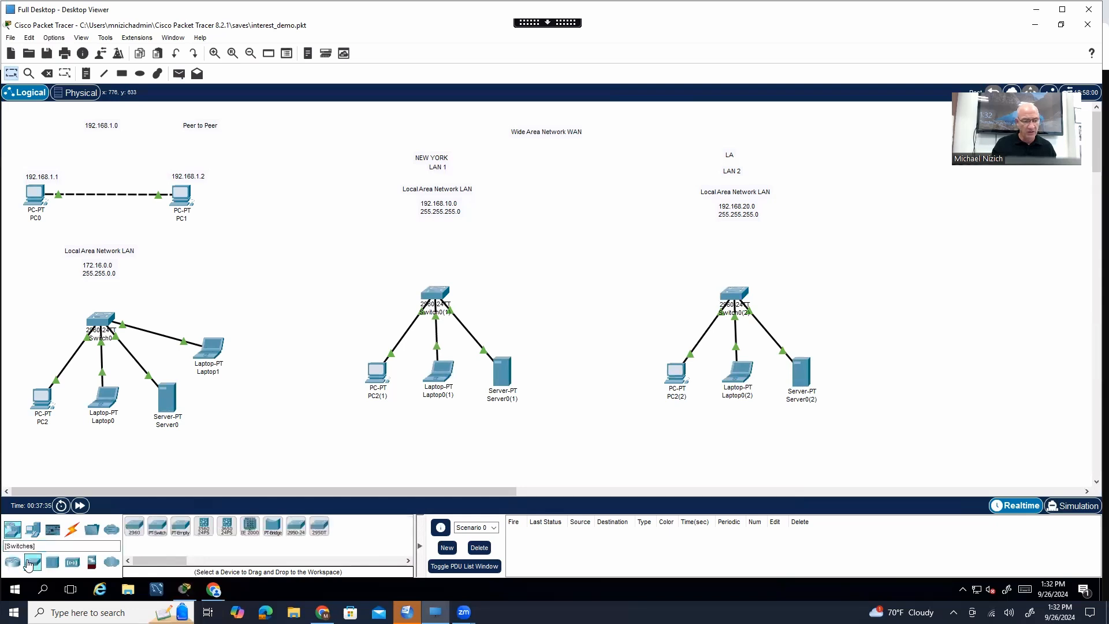
{"action": "left_click", "coordinate": [13, 563]}
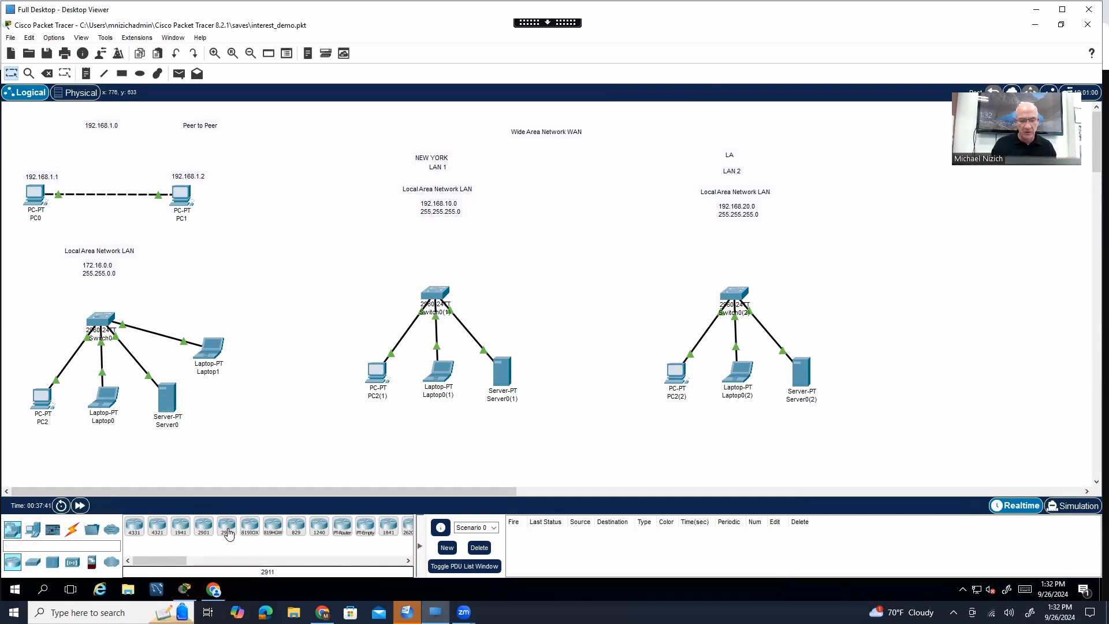
{"action": "left_click_drag", "start_coordinate": [227, 527], "coordinate": [504, 242]}
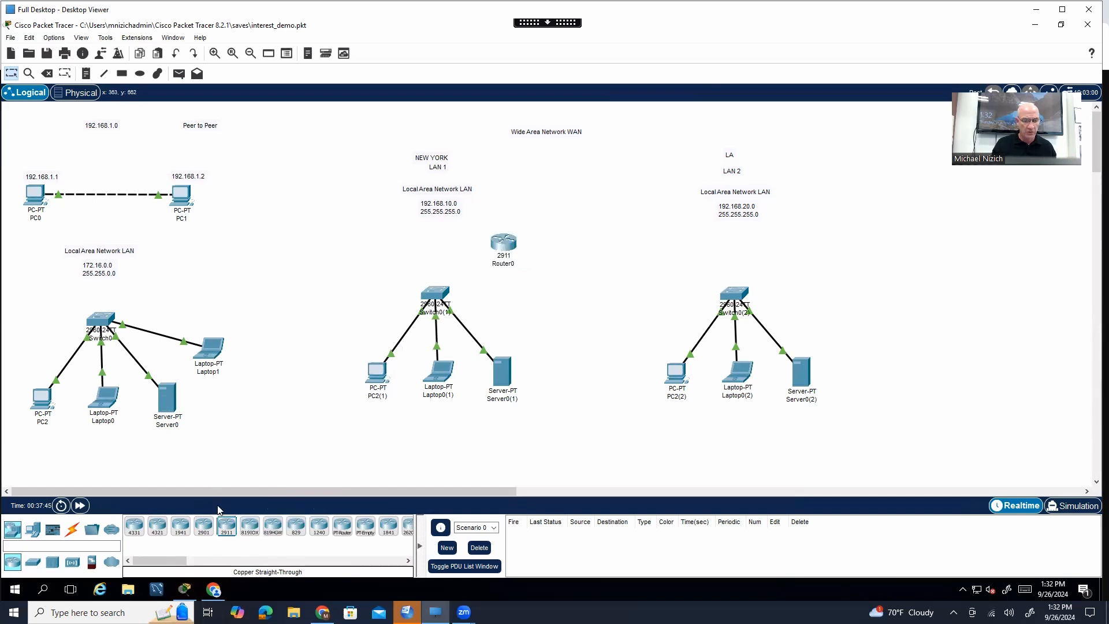
{"action": "left_click_drag", "start_coordinate": [227, 527], "coordinate": [641, 237]}
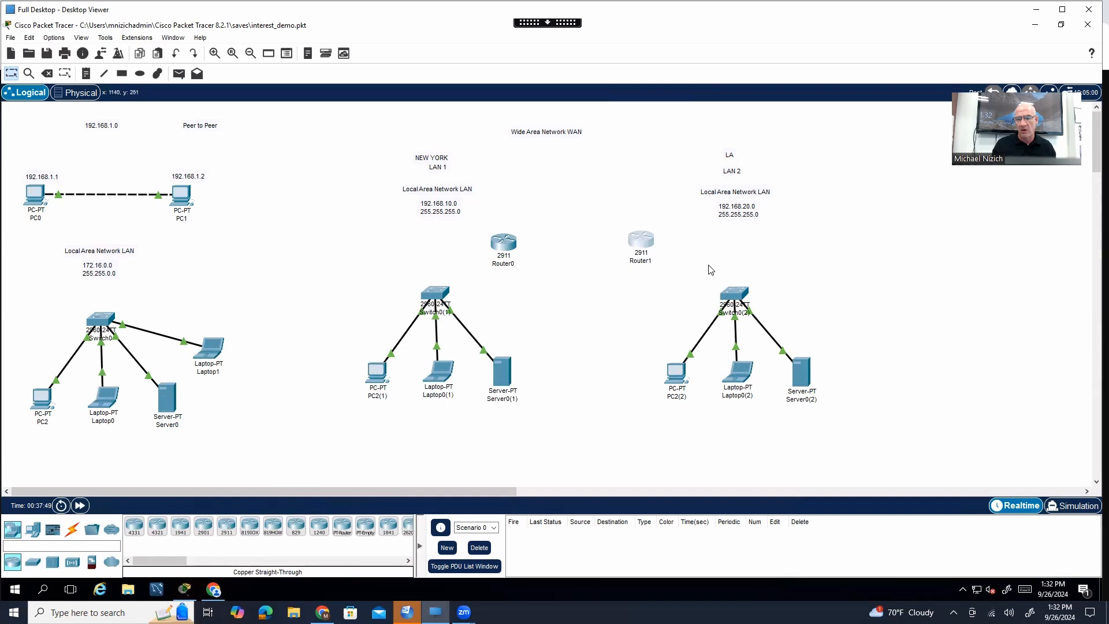
Connect Router0's GigabitEthernet0/0 to Switch0(1)'s FastEthernet0/8 with a copper straight-through cable
{"action": "left_click", "coordinate": [75, 530]}
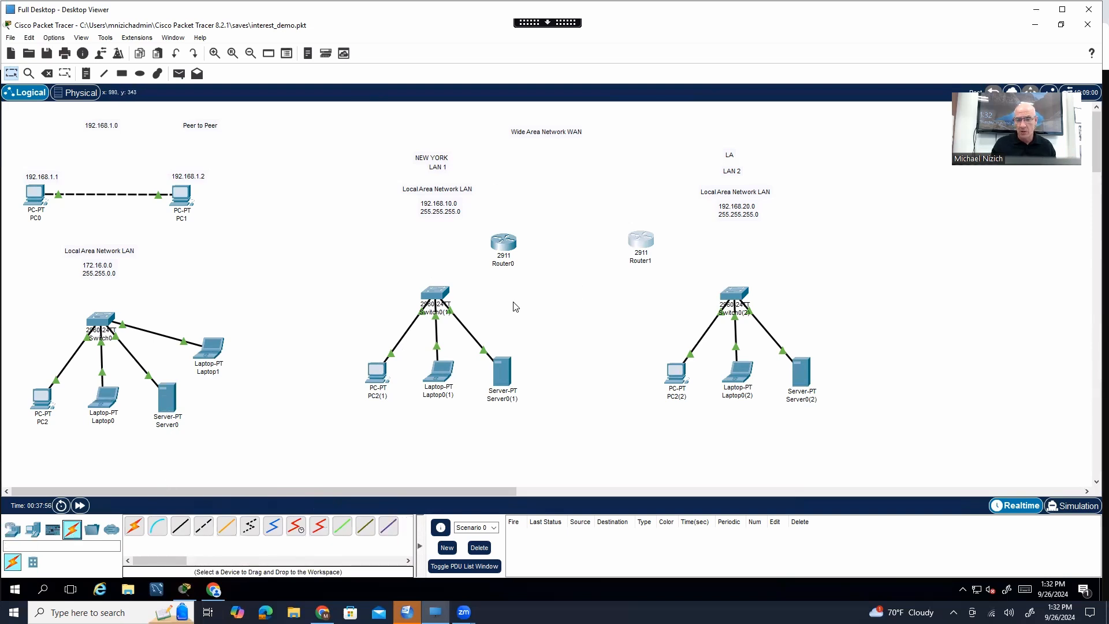
{"action": "left_click", "coordinate": [501, 246]}
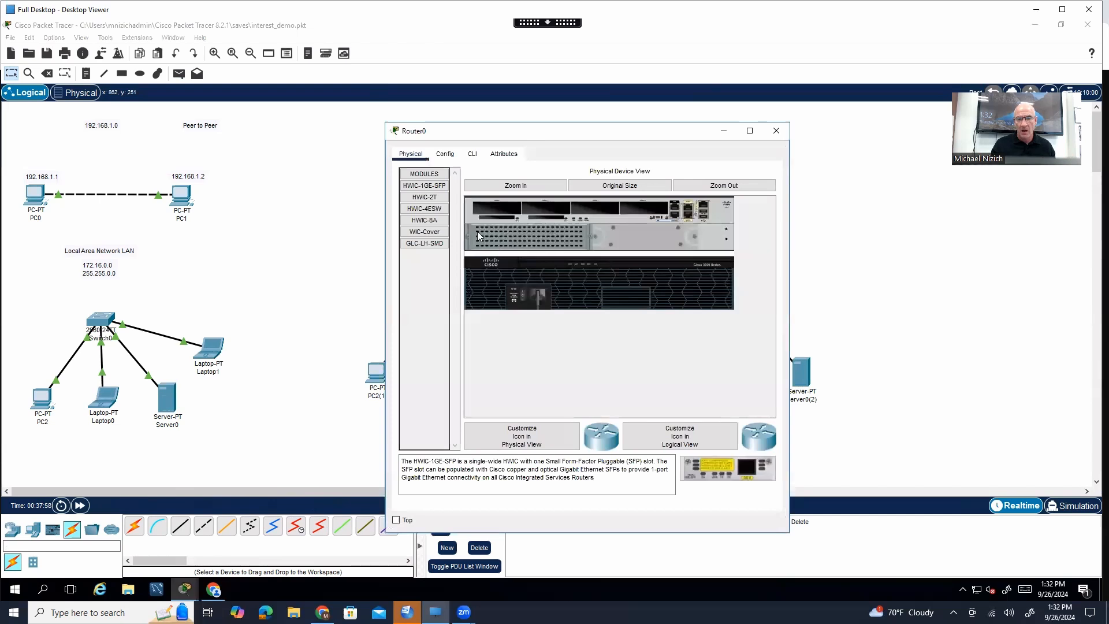
{"action": "left_click", "coordinate": [773, 129]}
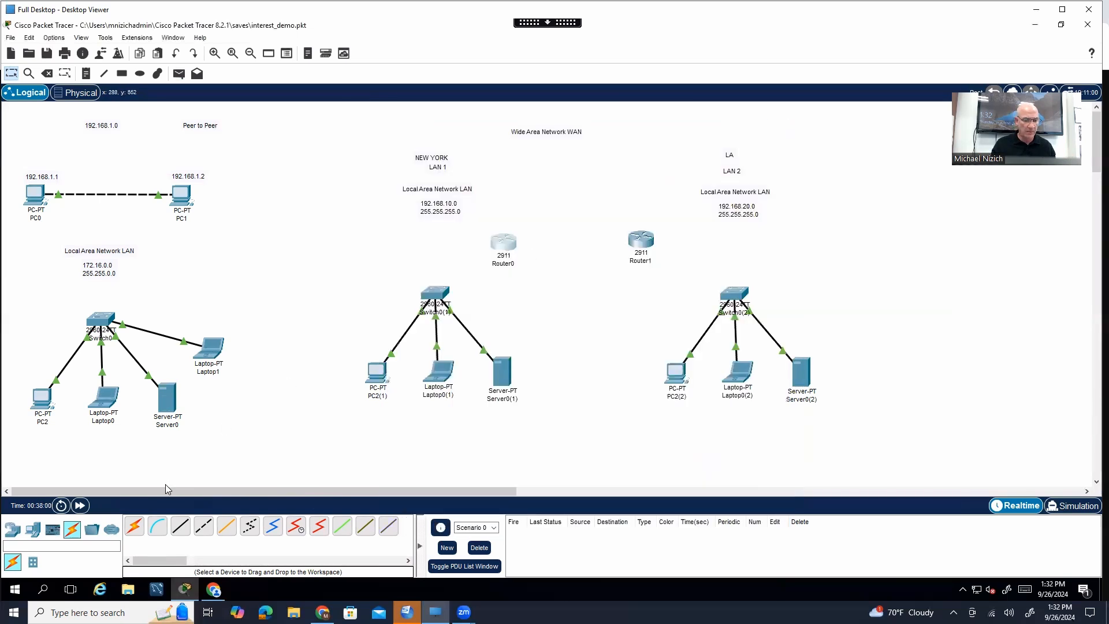
{"action": "left_click", "coordinate": [180, 530]}
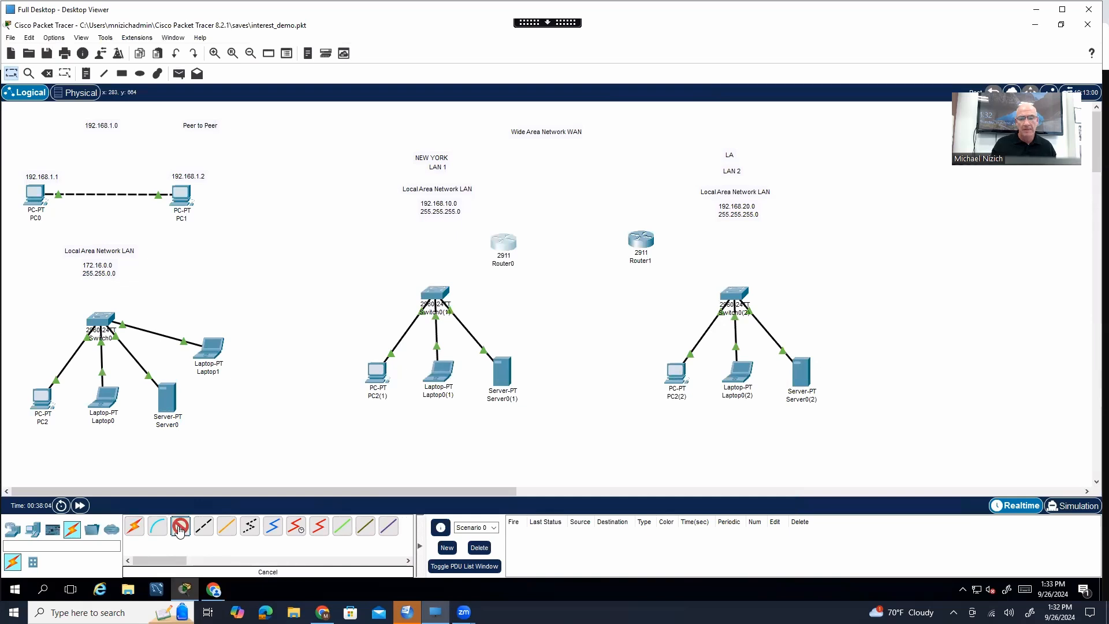
{"action": "left_click", "coordinate": [502, 245]}
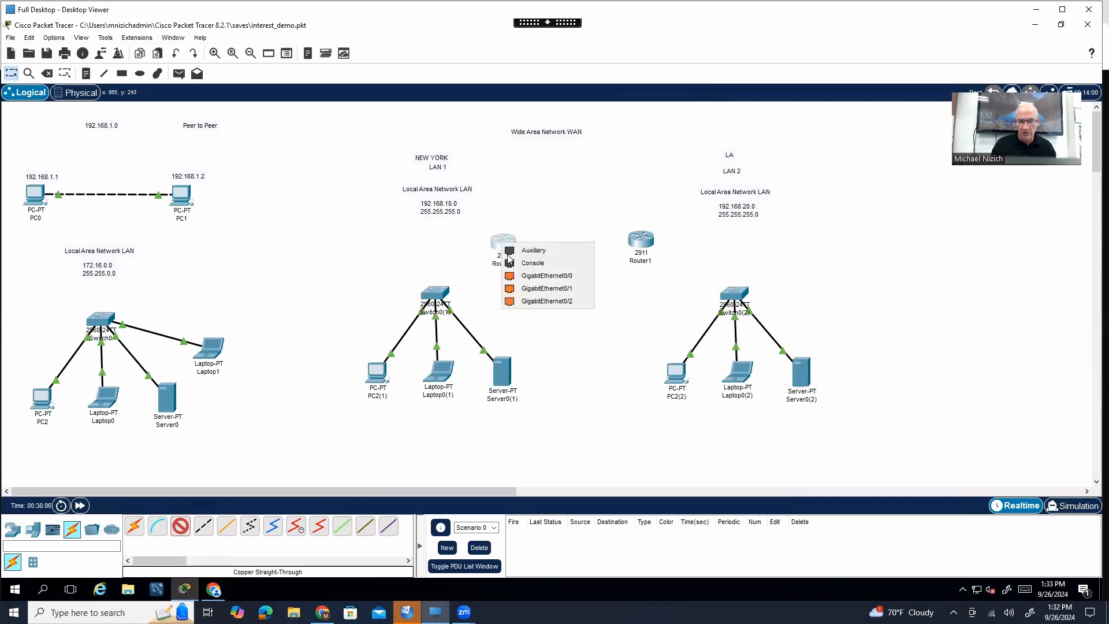
{"action": "left_click", "coordinate": [532, 277]}
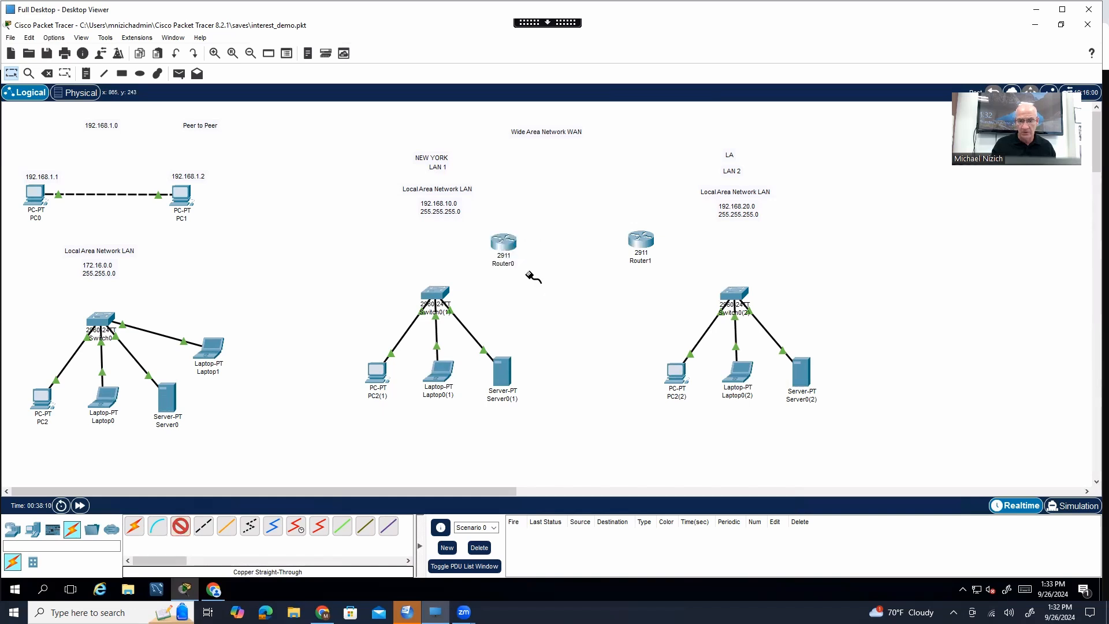
{"action": "left_click", "coordinate": [438, 291]}
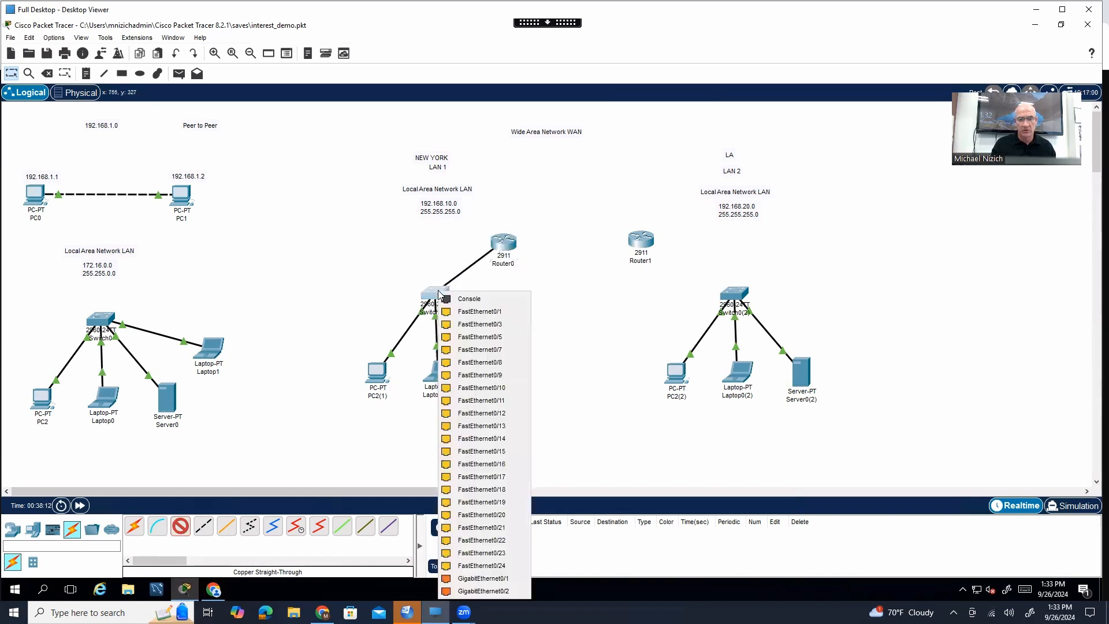
{"action": "left_click", "coordinate": [477, 362]}
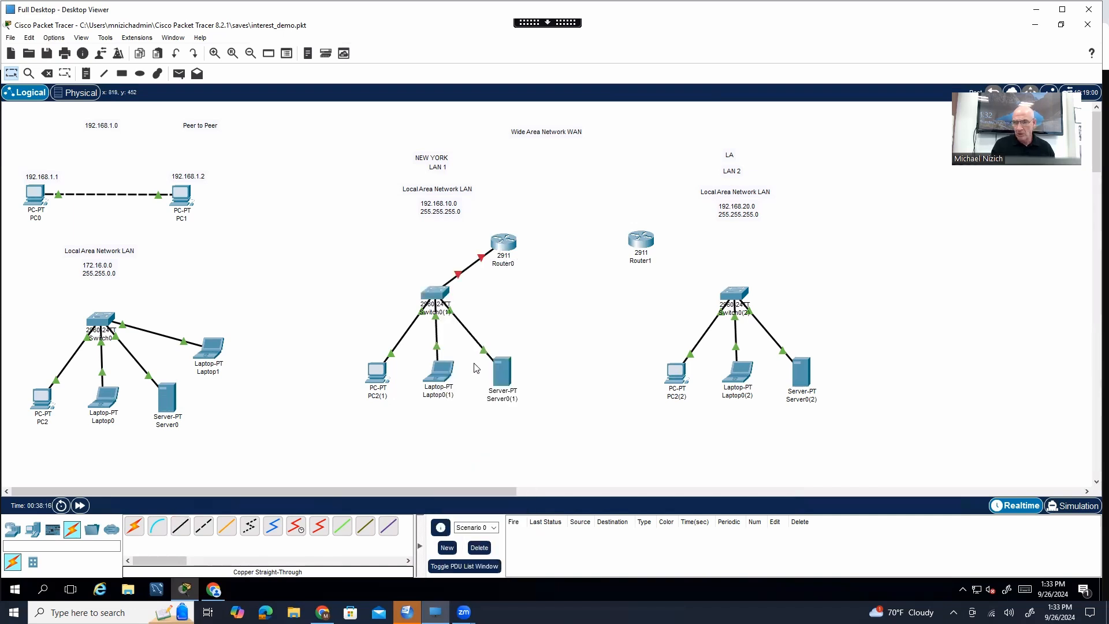
Turn on Router0's GigabitEthernet0/0 port and assign it IPv4 address 192.168.10.100 with subnet mask 255.255.255.0
{"action": "left_click", "coordinate": [503, 245]}
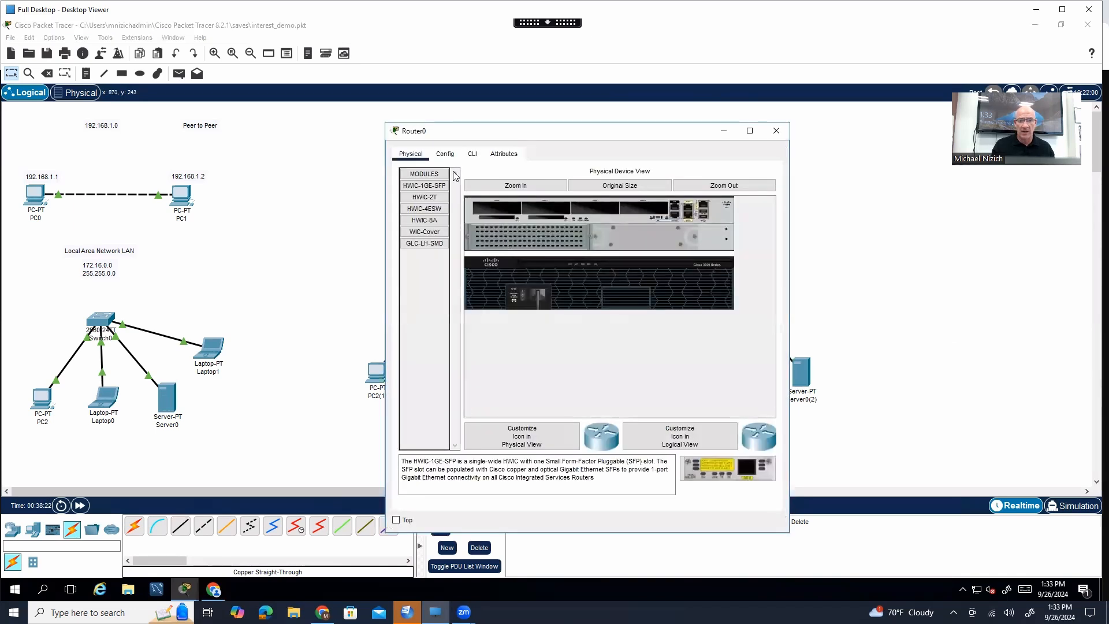
{"action": "left_click", "coordinate": [444, 154]}
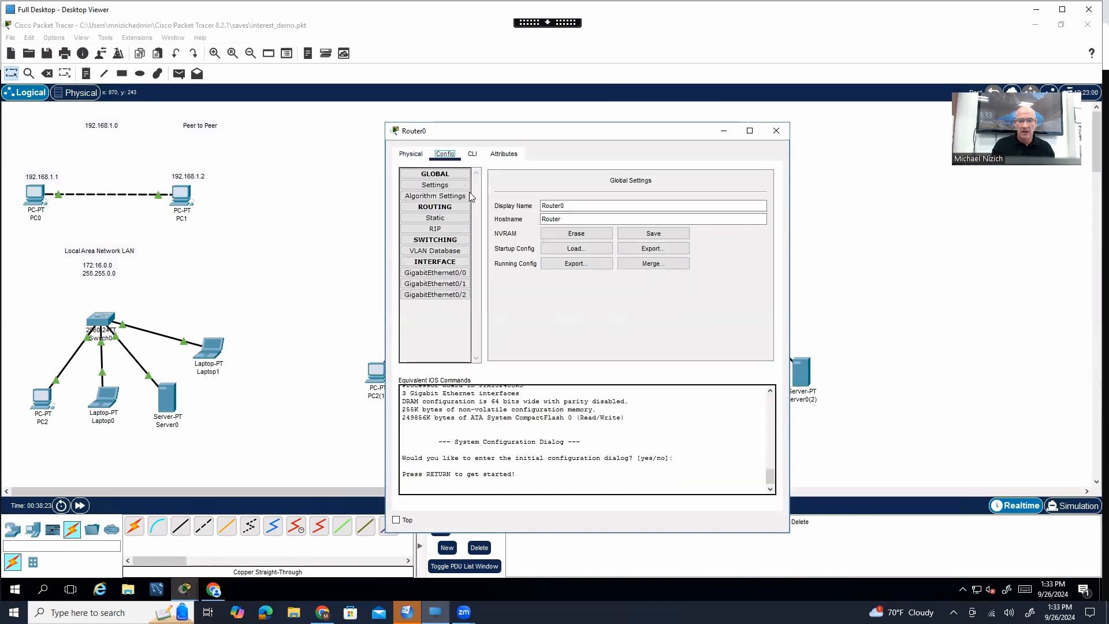
{"action": "left_click", "coordinate": [436, 273]}
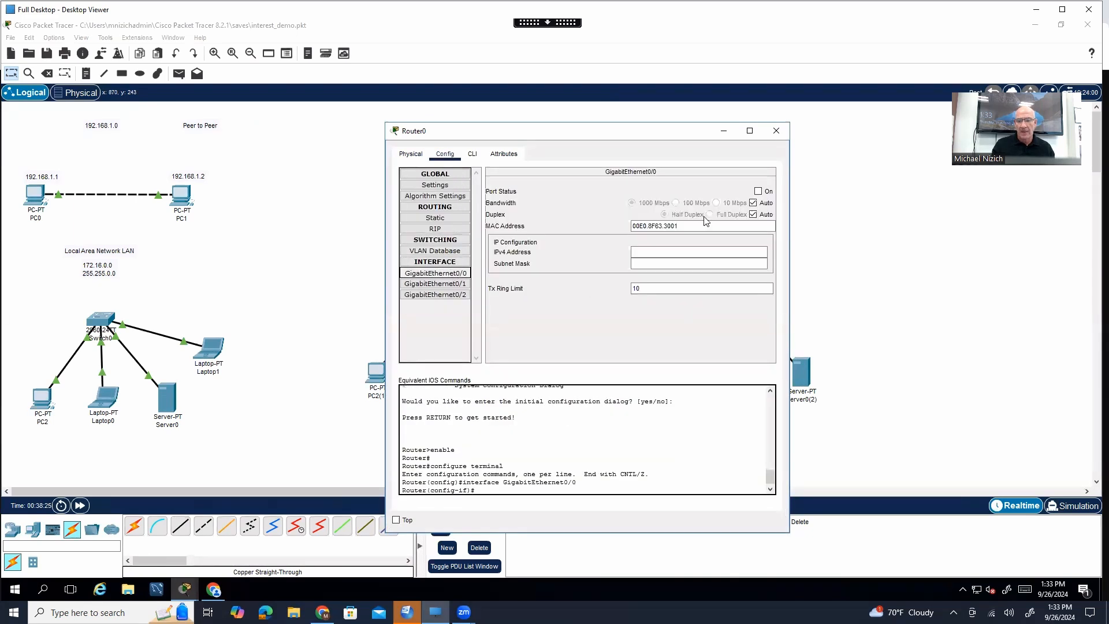
{"action": "left_click", "coordinate": [758, 192]}
{"action": "left_click", "coordinate": [686, 251]}
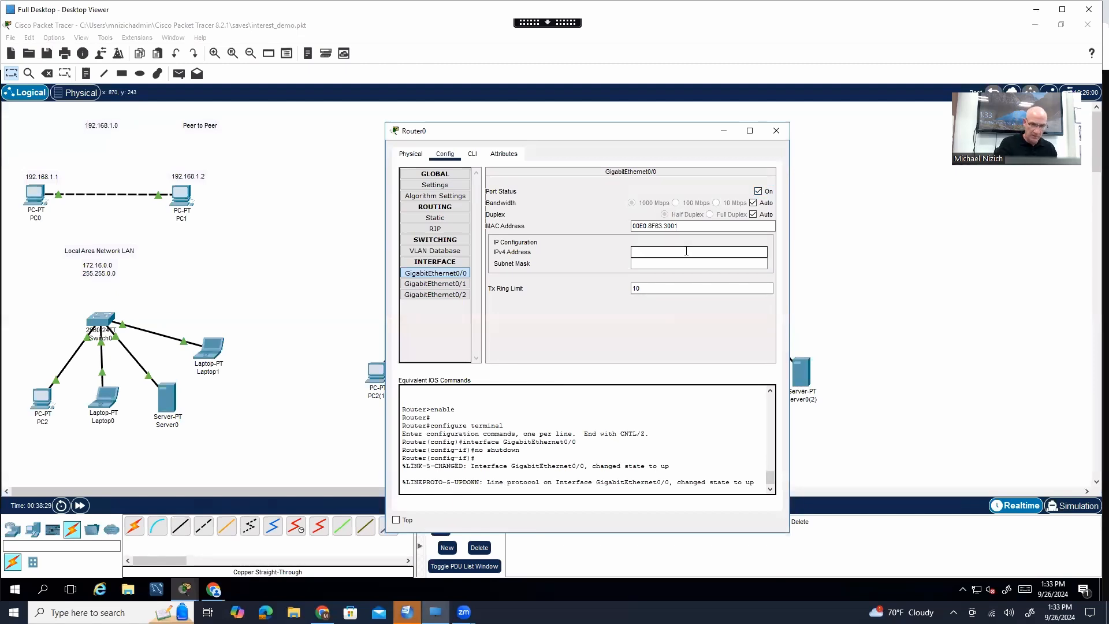
{"action": "left_click_drag", "start_coordinate": [657, 137], "coordinate": [753, 138]}
{"action": "type", "text": "192.168.10.100"}
{"action": "key", "text": "Tab"}
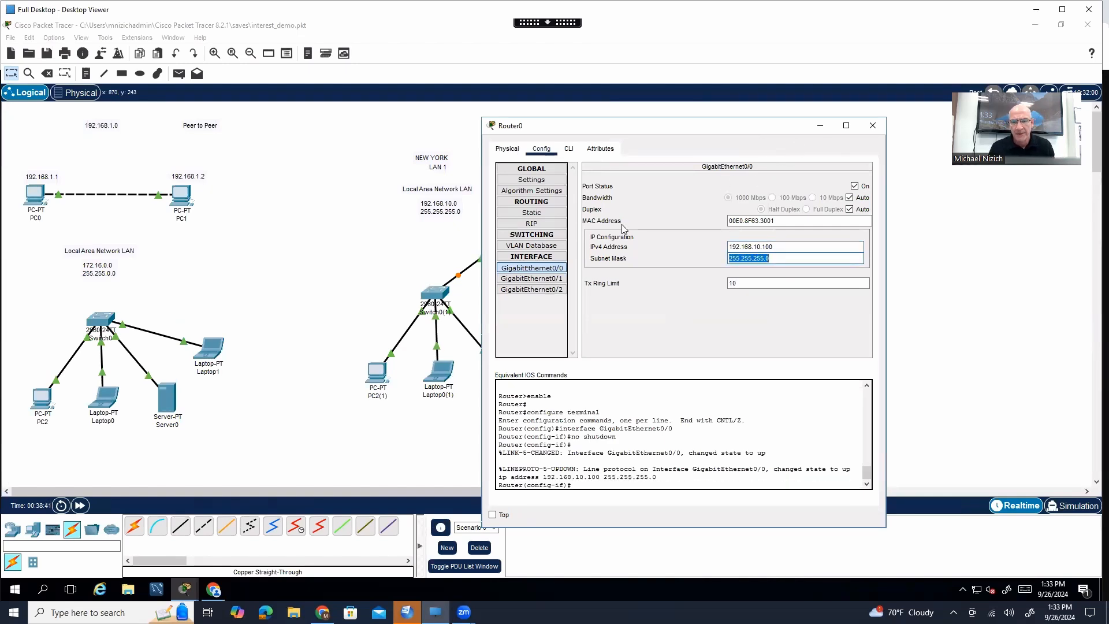
Save Router0's running configuration to NVRAM and review the executed commands in its command line interface
{"action": "left_click", "coordinate": [536, 180]}
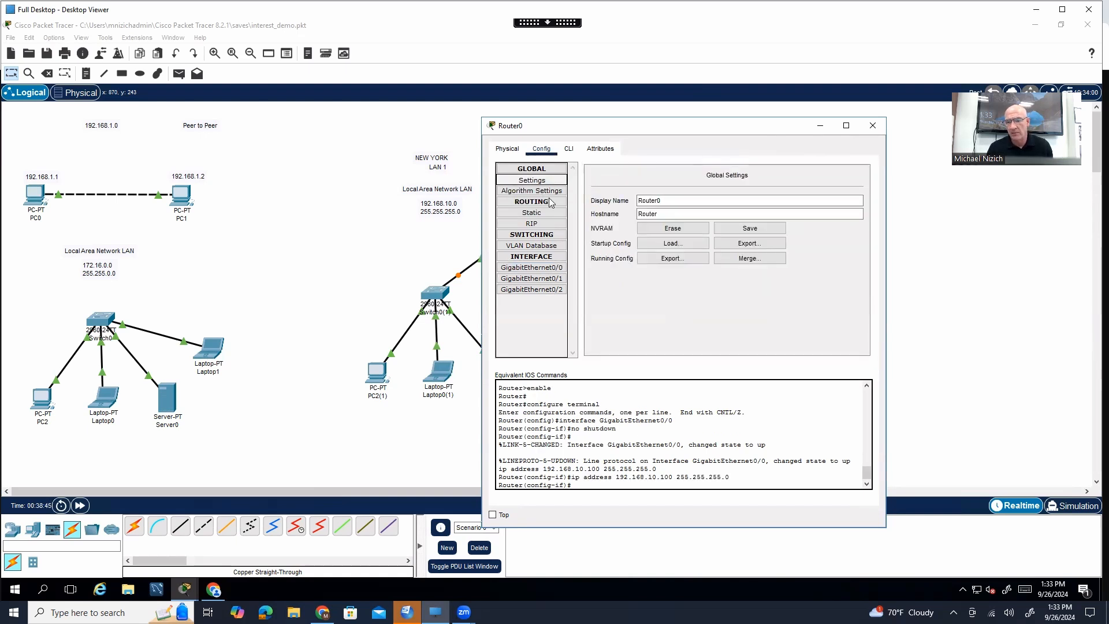
{"action": "left_click", "coordinate": [742, 231]}
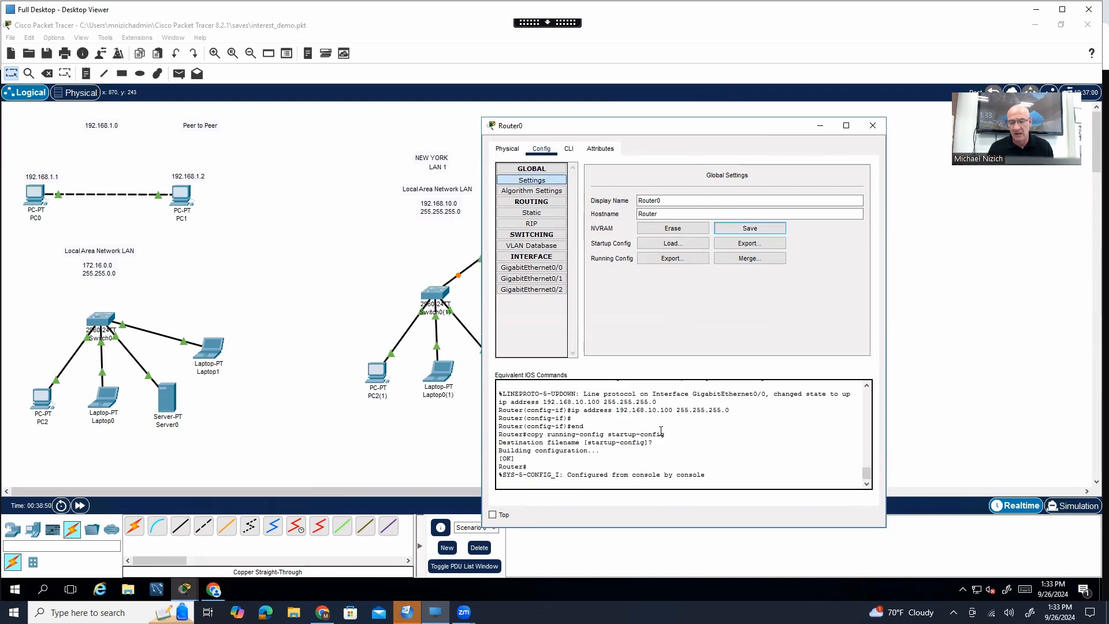
{"action": "left_click", "coordinate": [569, 149]}
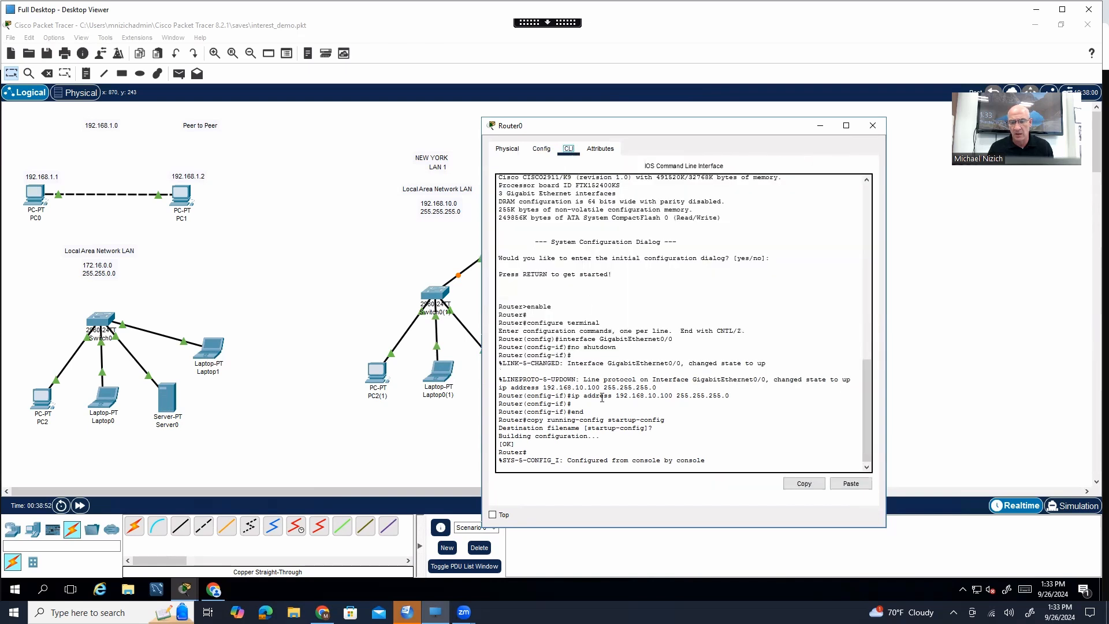
{"action": "left_click", "coordinate": [535, 153]}
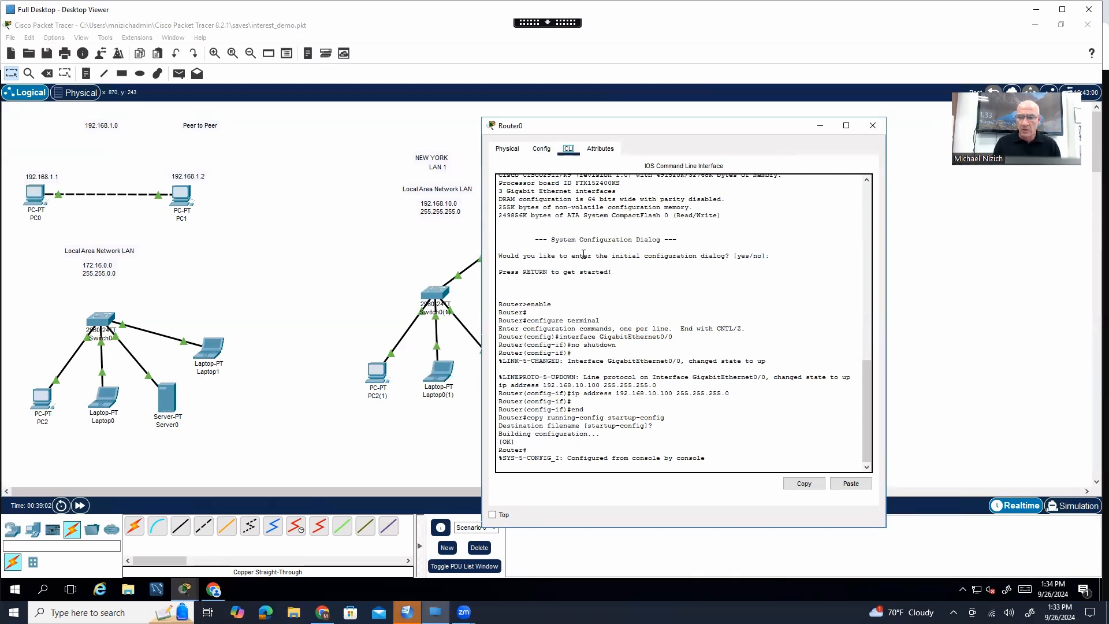
{"action": "left_click", "coordinate": [516, 152]}
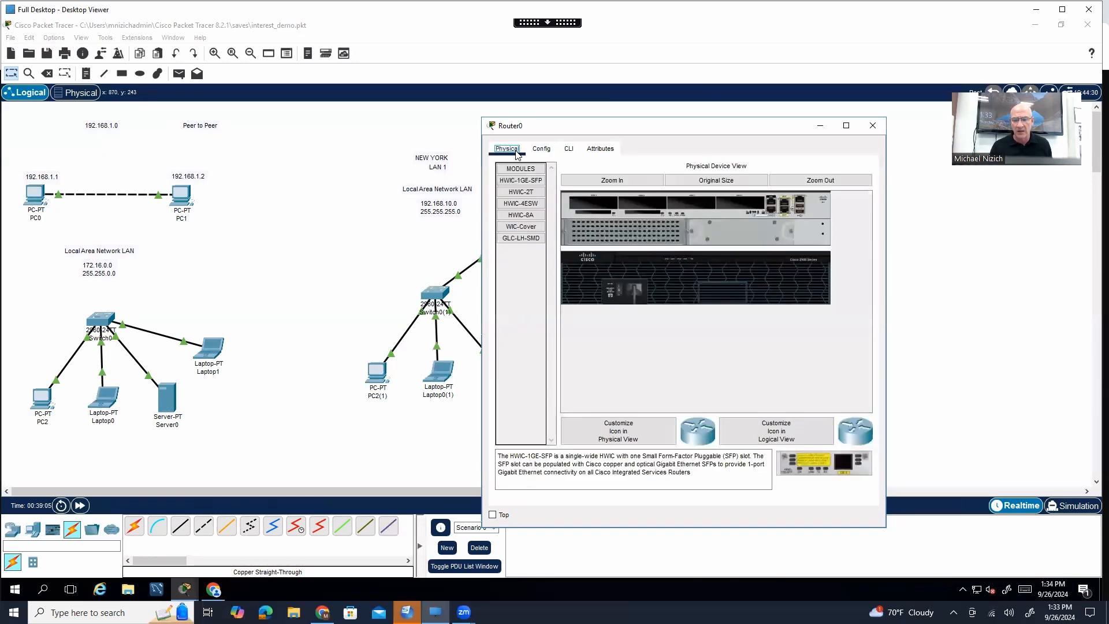
{"action": "left_click", "coordinate": [873, 126]}
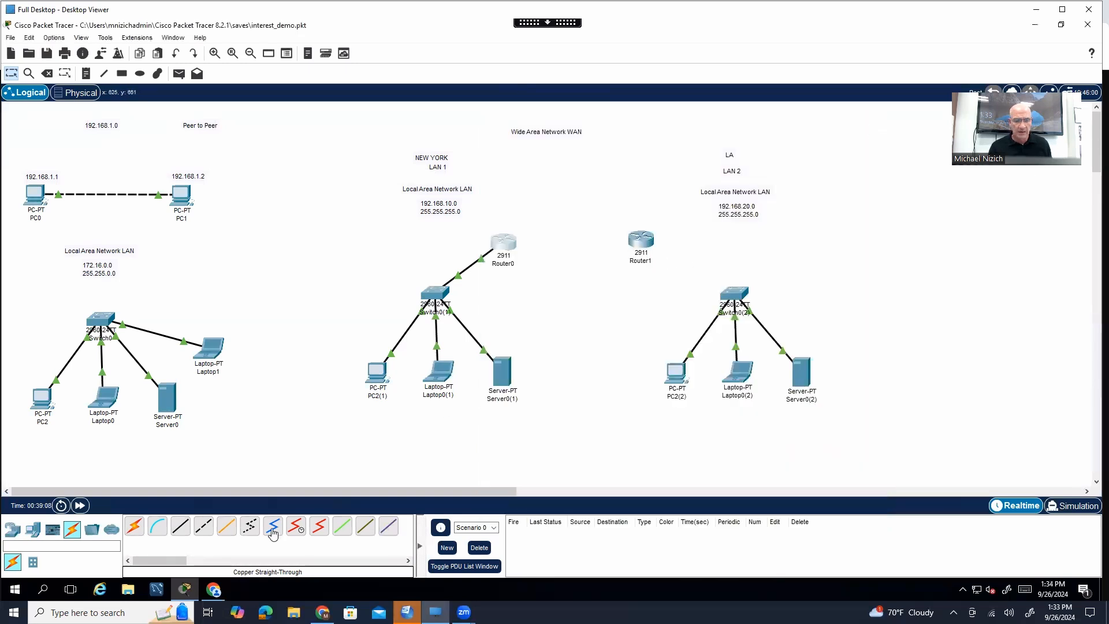
Connect Router1's GigabitEthernet0/0 to Switch0(2)'s FastEthernet0/7 with a copper straight-through cable
{"action": "left_click", "coordinate": [182, 528]}
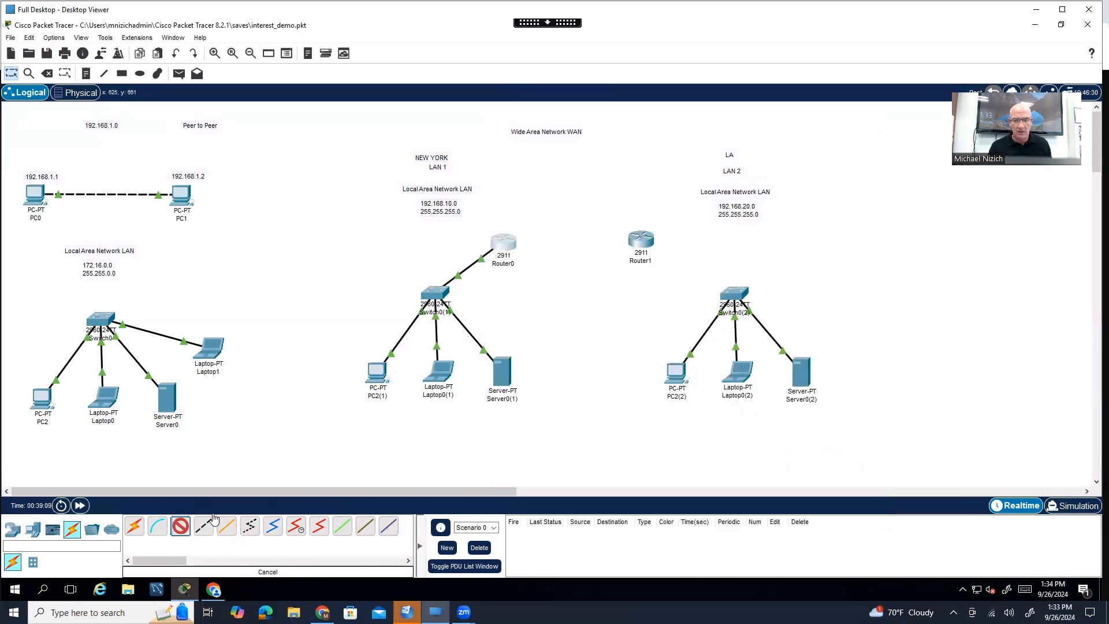
{"action": "left_click", "coordinate": [641, 242]}
{"action": "left_click", "coordinate": [661, 273]}
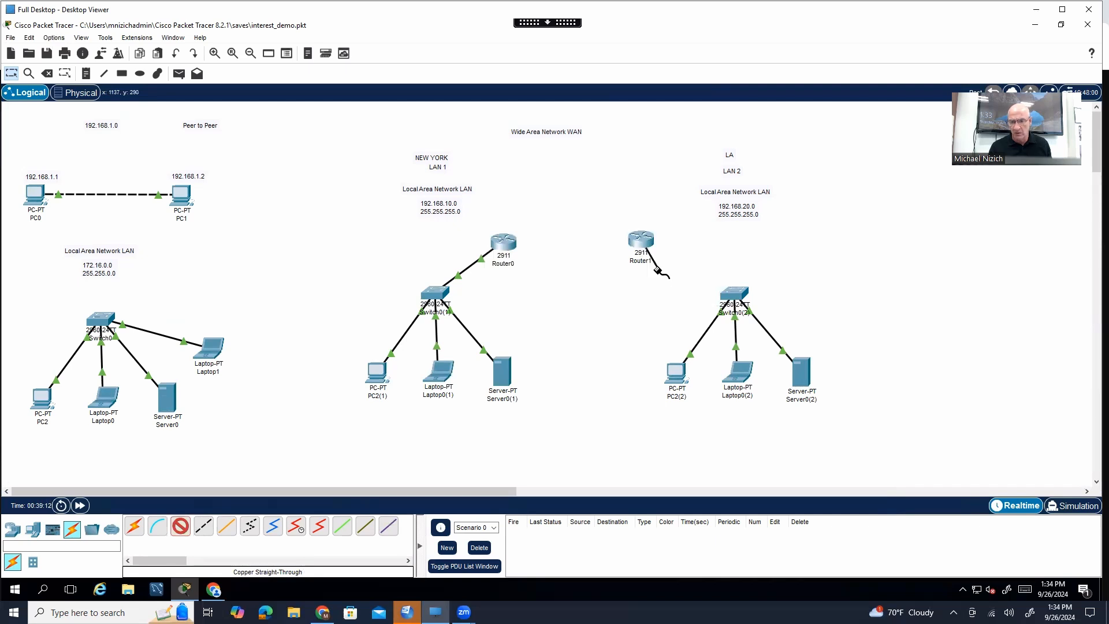
{"action": "left_click", "coordinate": [736, 292]}
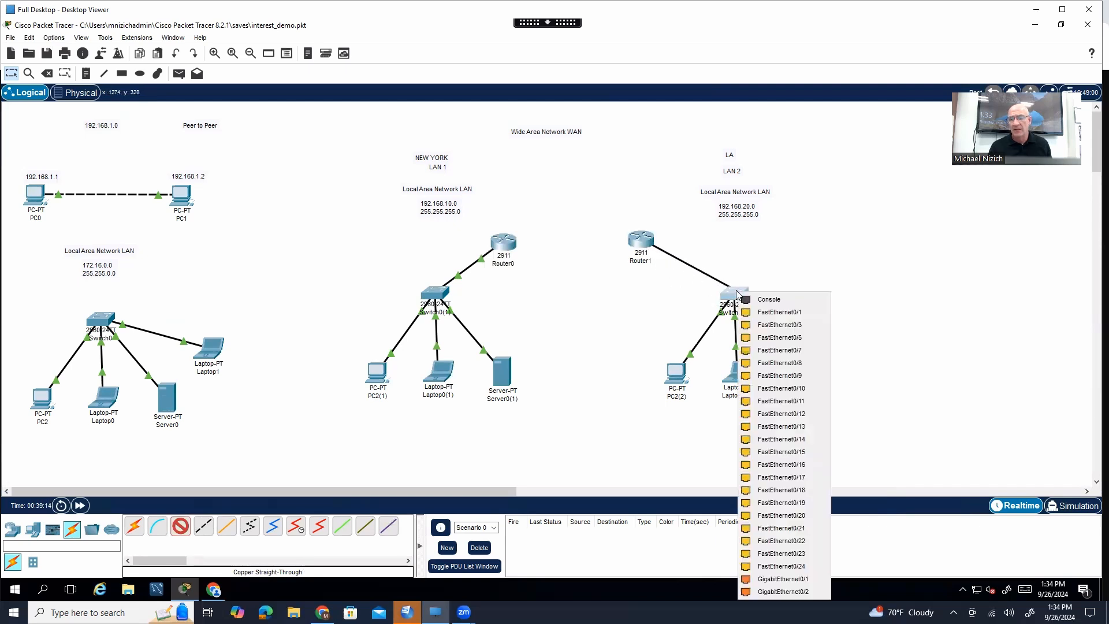
{"action": "left_click", "coordinate": [776, 350]}
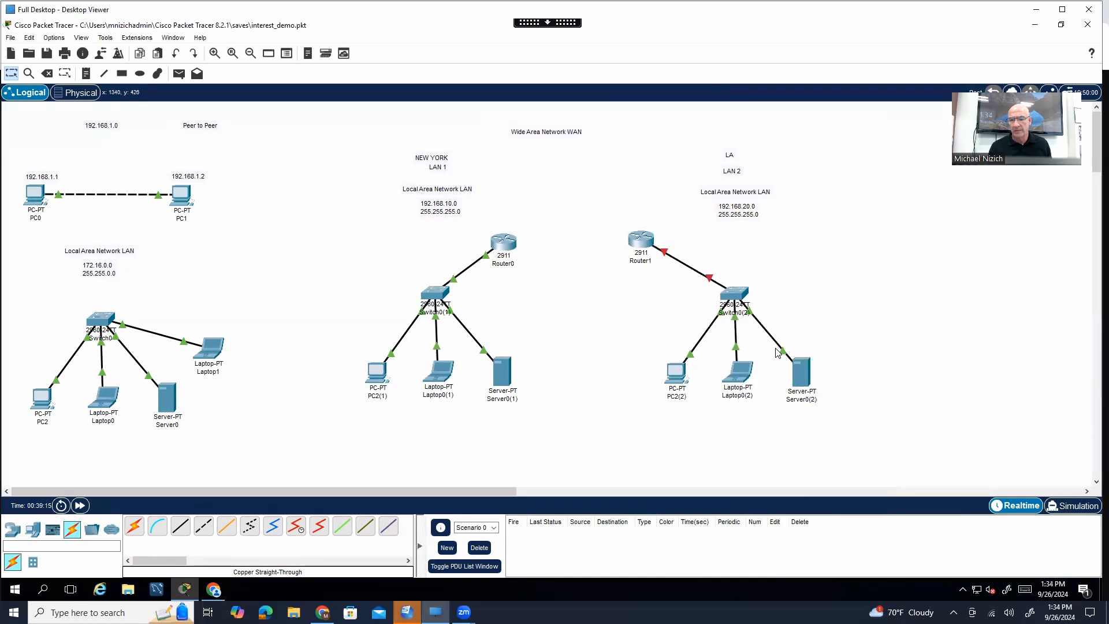
Turn on Router1's GigabitEthernet0/0 port and assign it IPv4 address 192.168.20.100 with subnet mask 255.255.255.0
{"action": "left_click", "coordinate": [652, 246]}
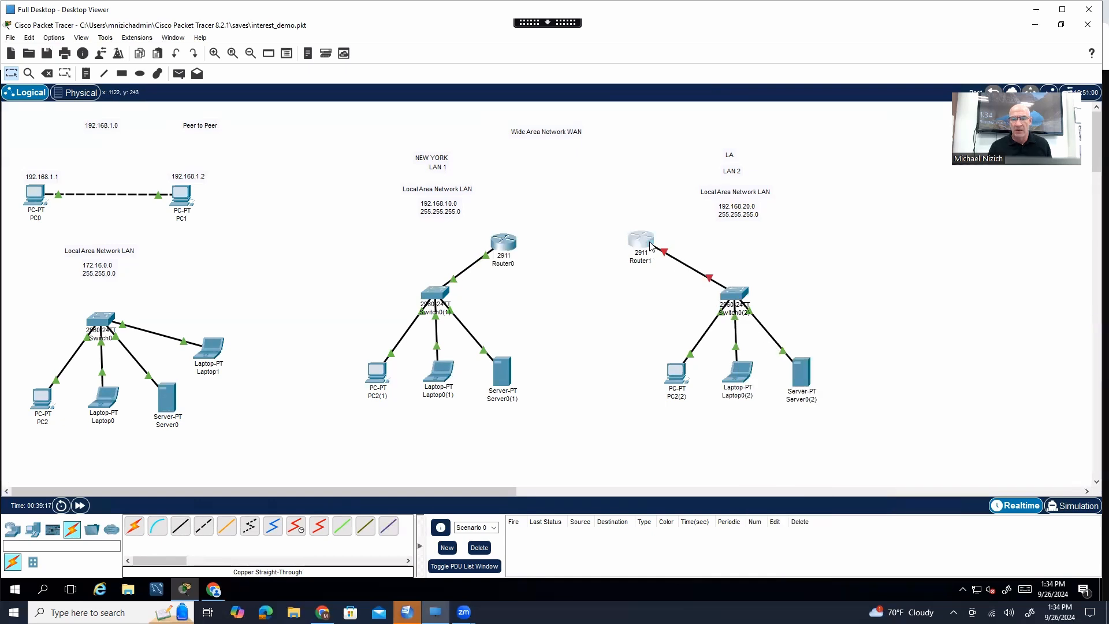
{"action": "left_click", "coordinate": [451, 156]}
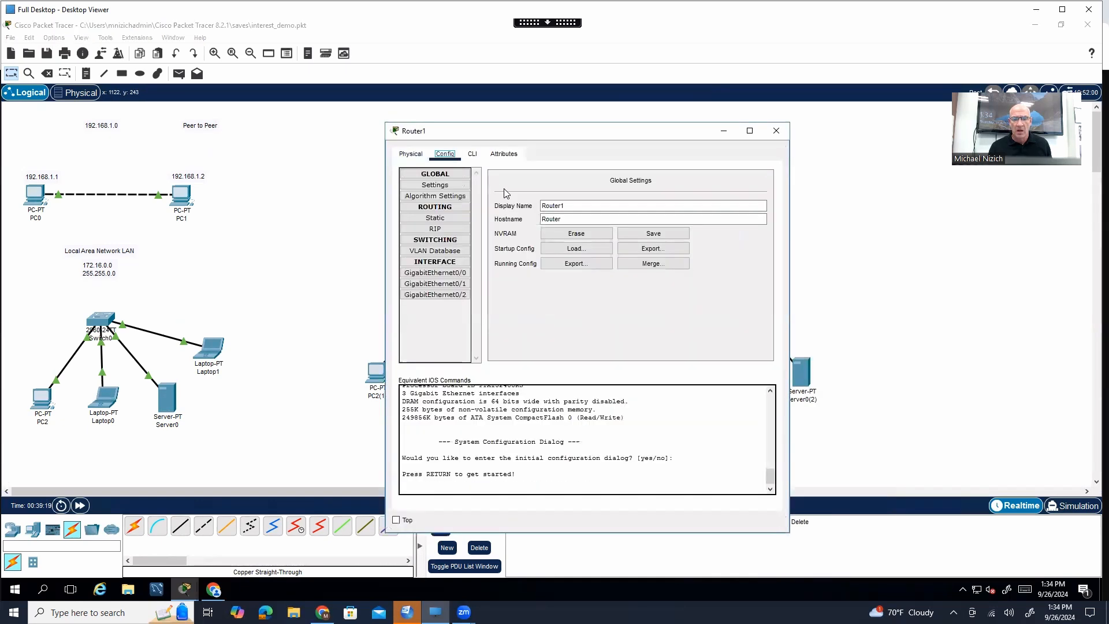
{"action": "left_click", "coordinate": [446, 274]}
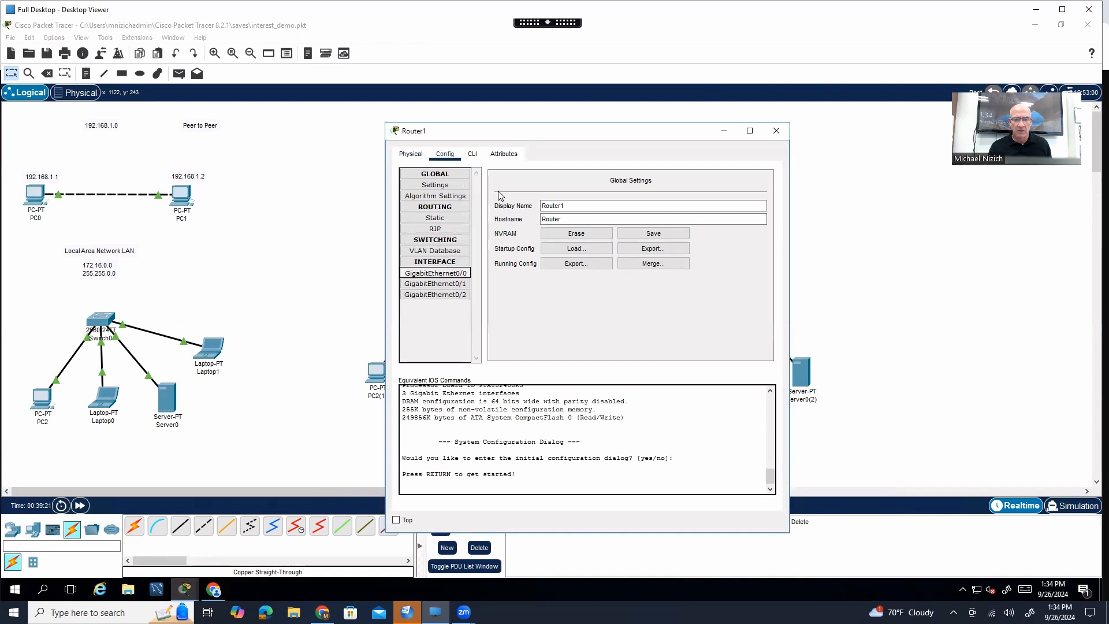
{"action": "left_click_drag", "start_coordinate": [534, 136], "coordinate": [438, 124]}
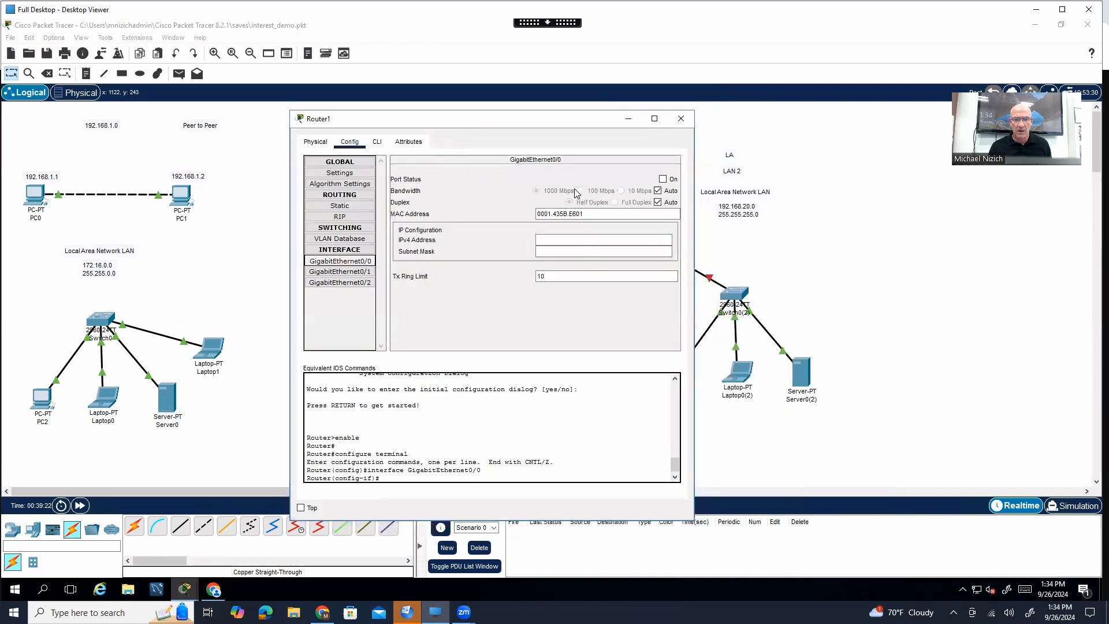
{"action": "left_click", "coordinate": [663, 179]}
{"action": "left_click", "coordinate": [582, 238]}
{"action": "type", "text": "192.168."}
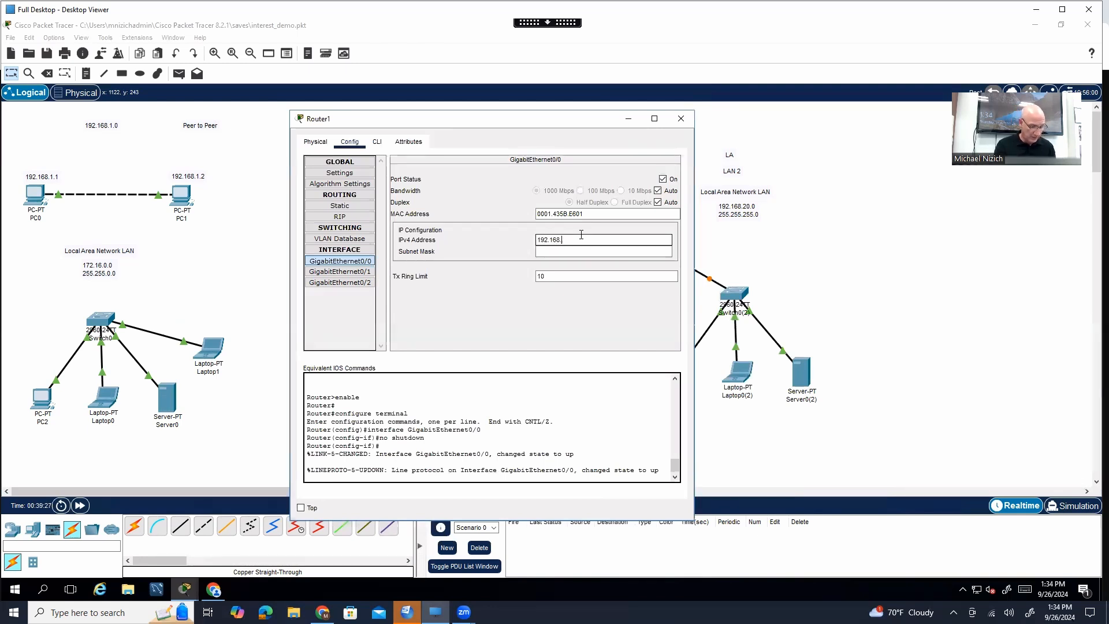
{"action": "type", "text": "20.100"}
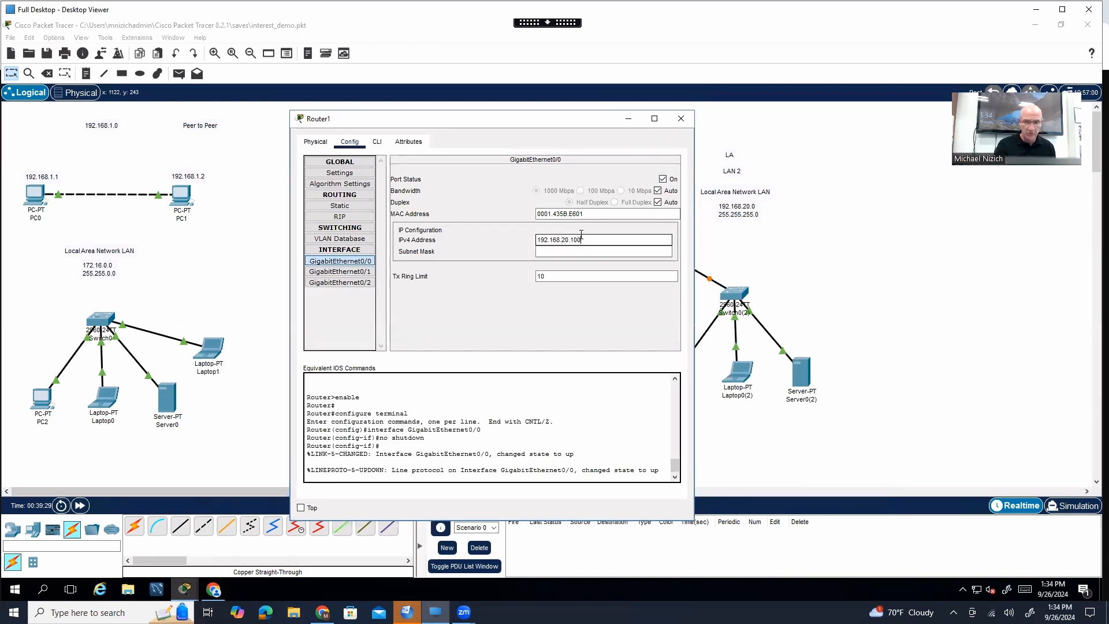
{"action": "key", "text": "Tab"}
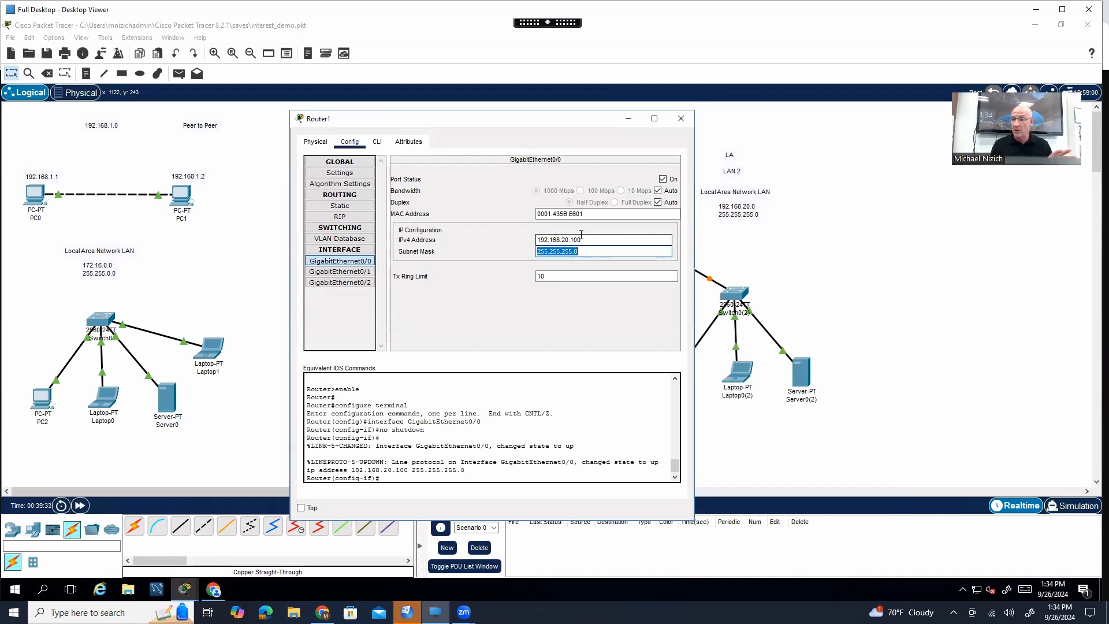
{"action": "left_click", "coordinate": [681, 119]}
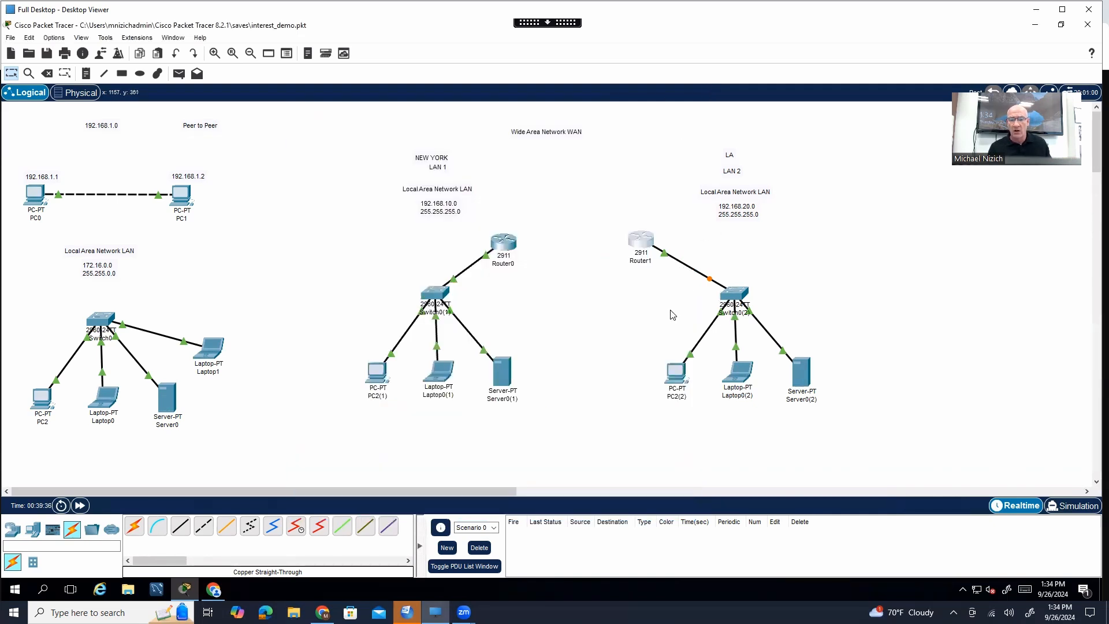
Save the Packet Tracer file and store Router1's running configuration in NVRAM
{"action": "left_click", "coordinate": [47, 54]}
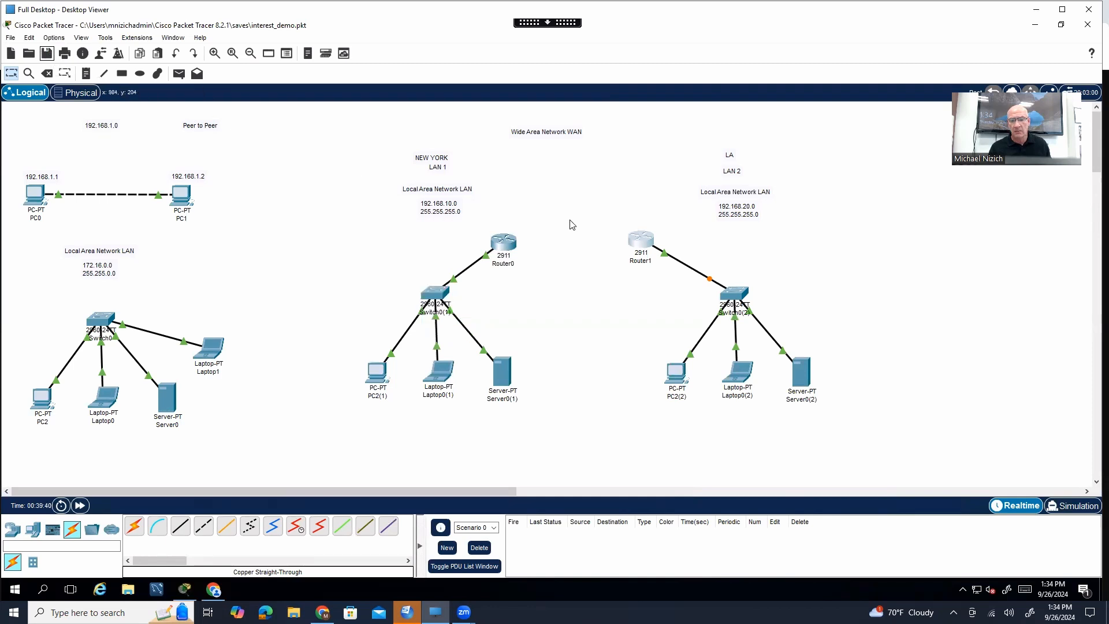
{"action": "left_click", "coordinate": [641, 240]}
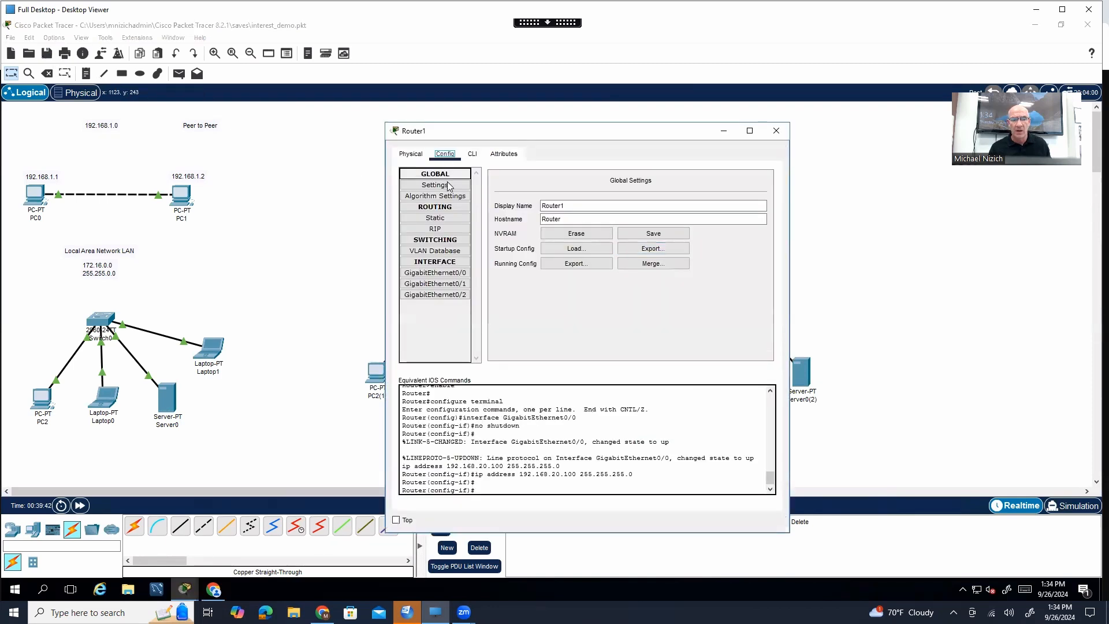
{"action": "left_click", "coordinate": [653, 234]}
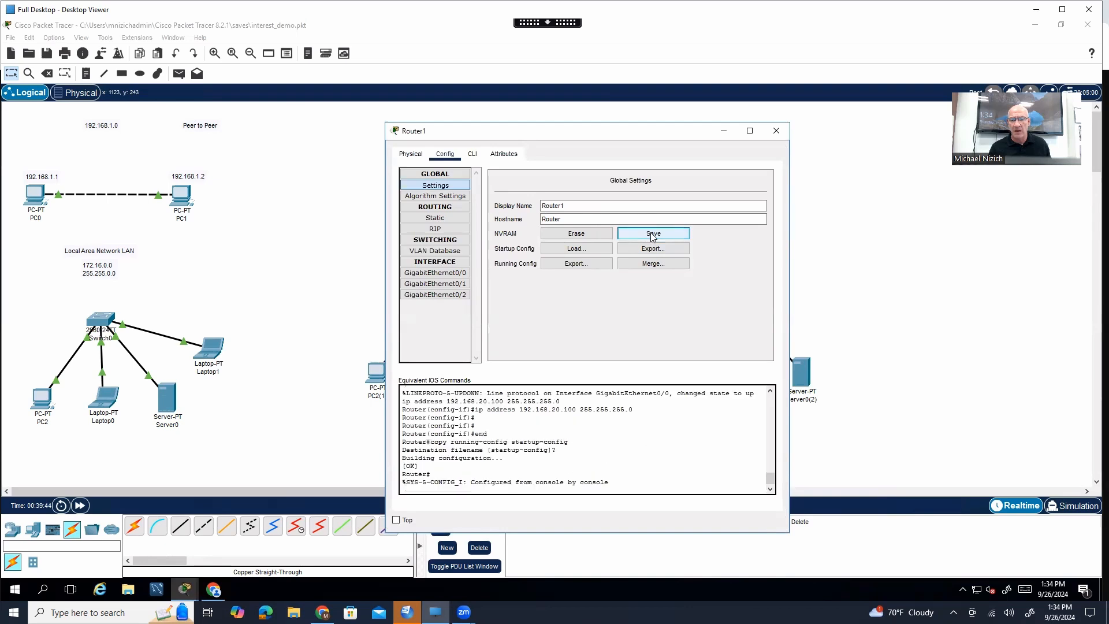
{"action": "left_click", "coordinate": [781, 135]}
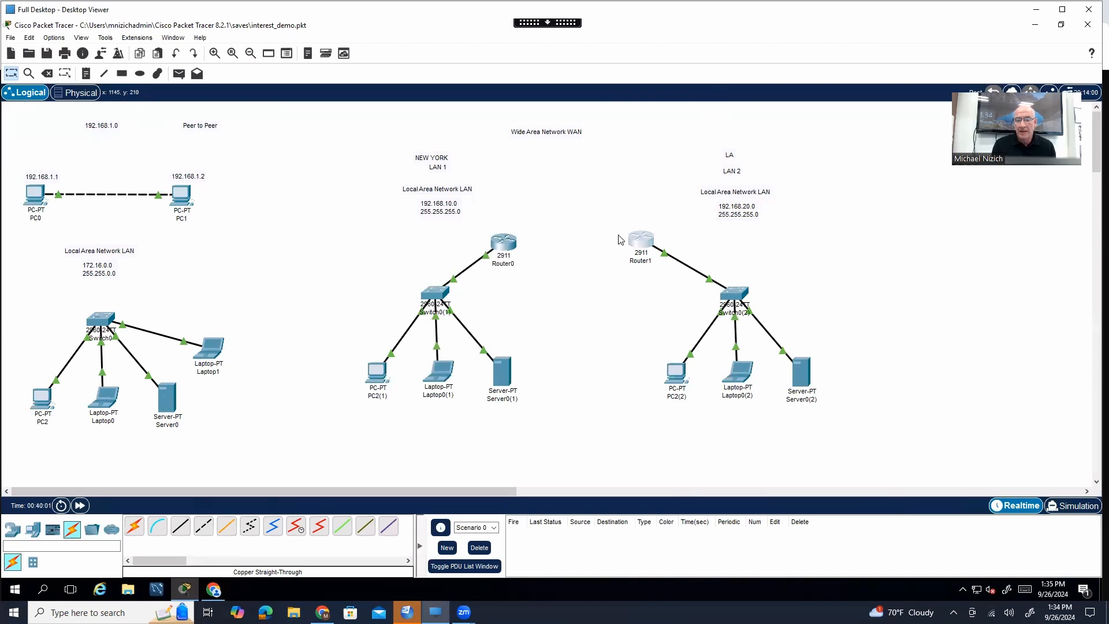
Check Router1's port summary and shift Router1 and Router0 slightly right and down in the workspace
{"action": "mouse_move", "coordinate": [634, 241]}
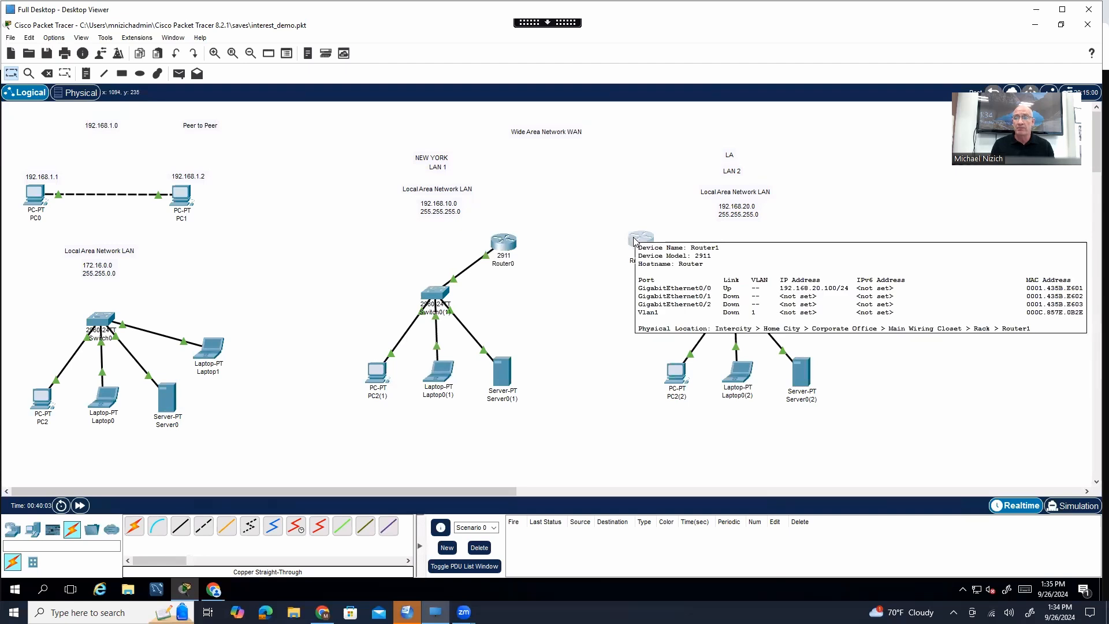
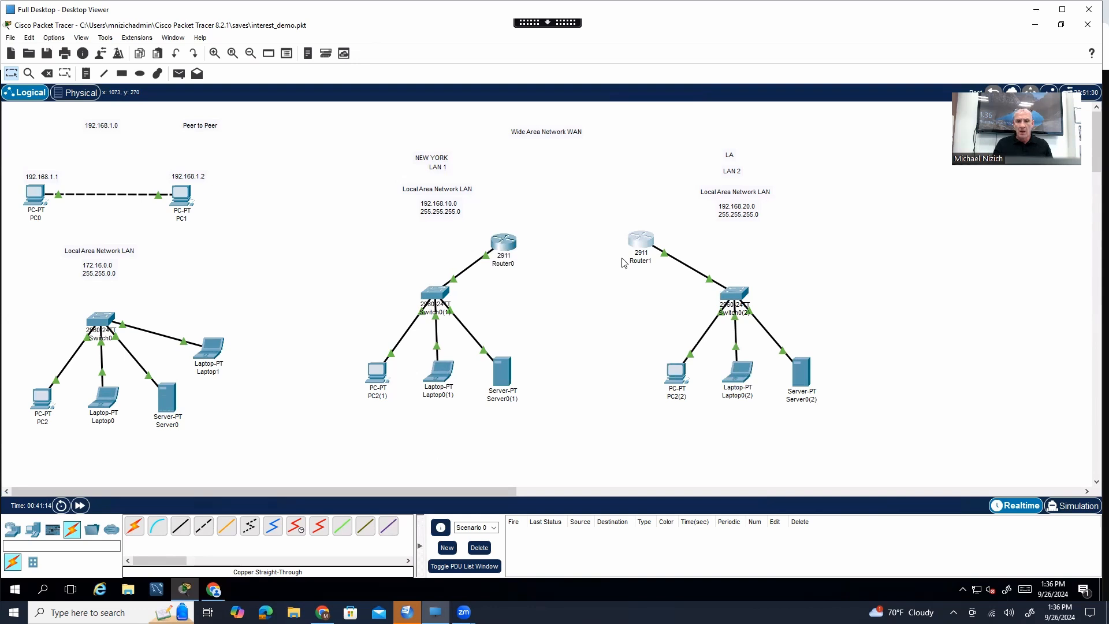
{"action": "left_click_drag", "start_coordinate": [644, 245], "coordinate": [649, 250]}
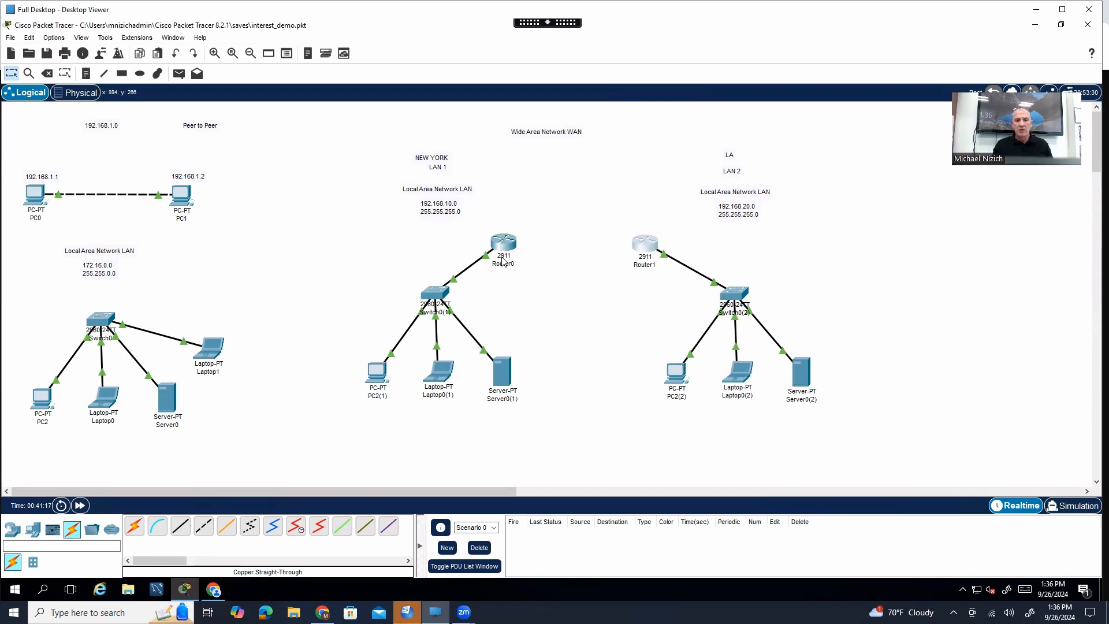
{"action": "left_click_drag", "start_coordinate": [507, 245], "coordinate": [513, 247]}
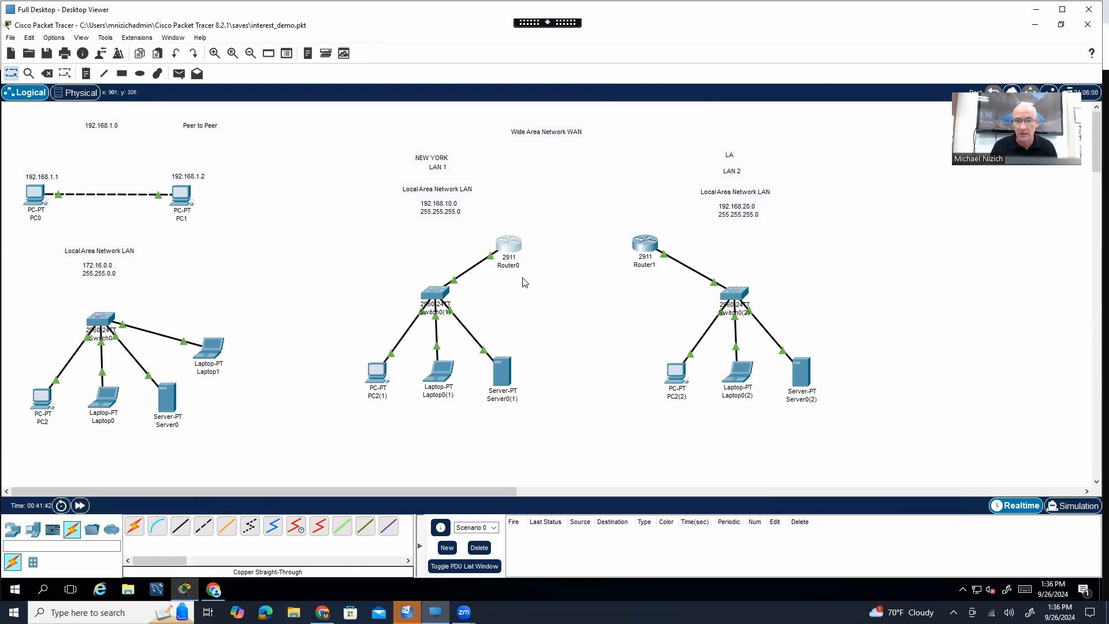
Read the HWIC-2T module's description and place the module in Router0's leftmost interface card slot
{"action": "left_click", "coordinate": [515, 250]}
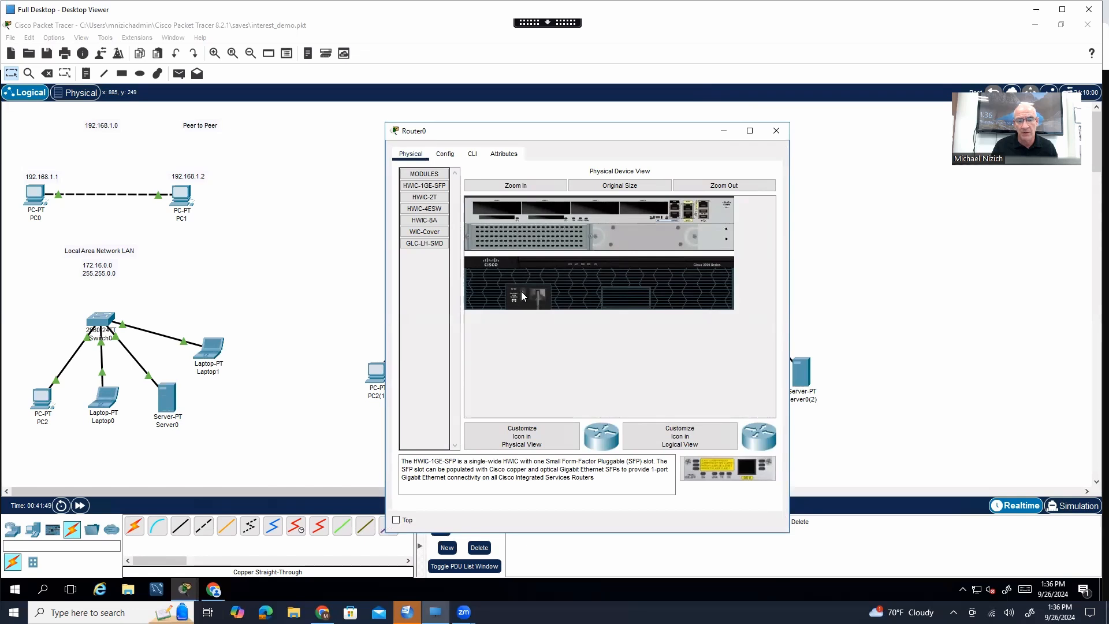
{"action": "left_click", "coordinate": [428, 200]}
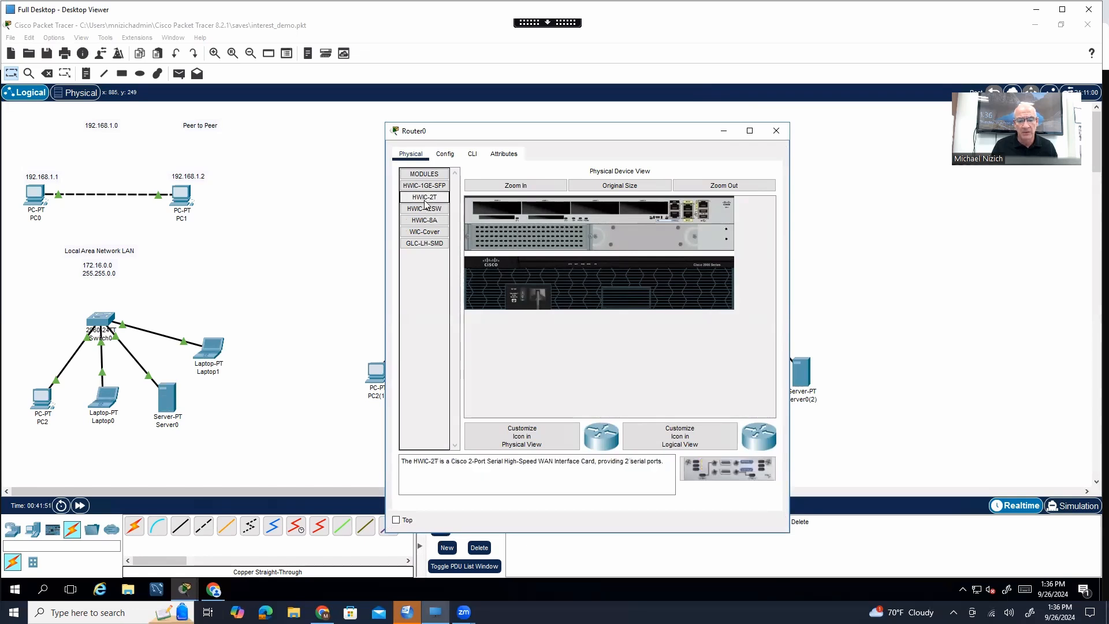
{"action": "left_click_drag", "start_coordinate": [474, 461], "coordinate": [594, 461]}
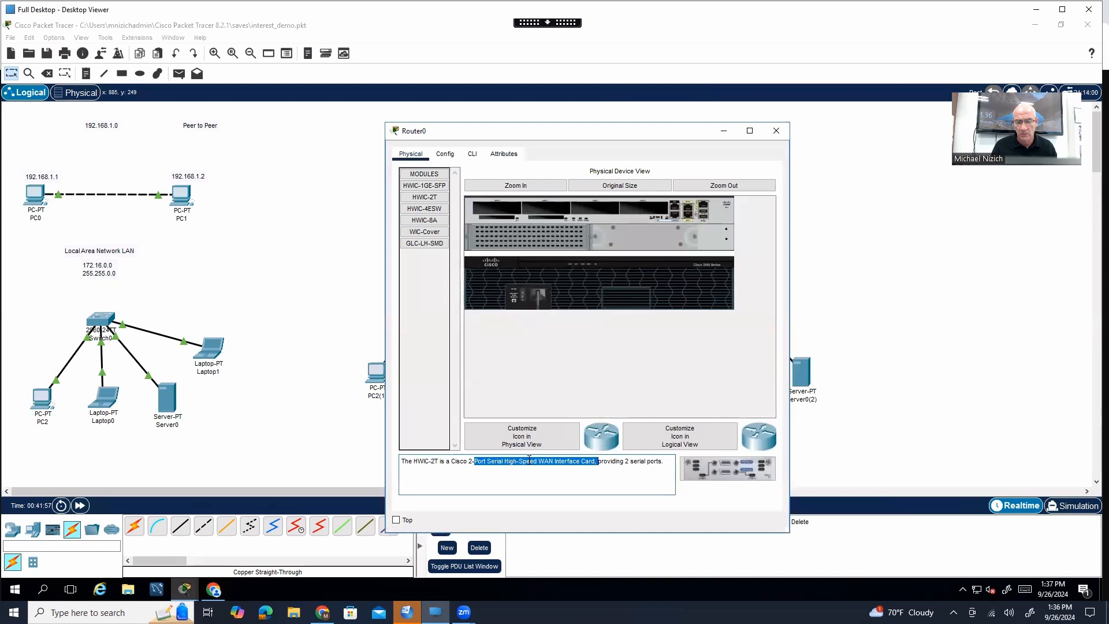
{"action": "left_click_drag", "start_coordinate": [425, 200], "coordinate": [503, 210]}
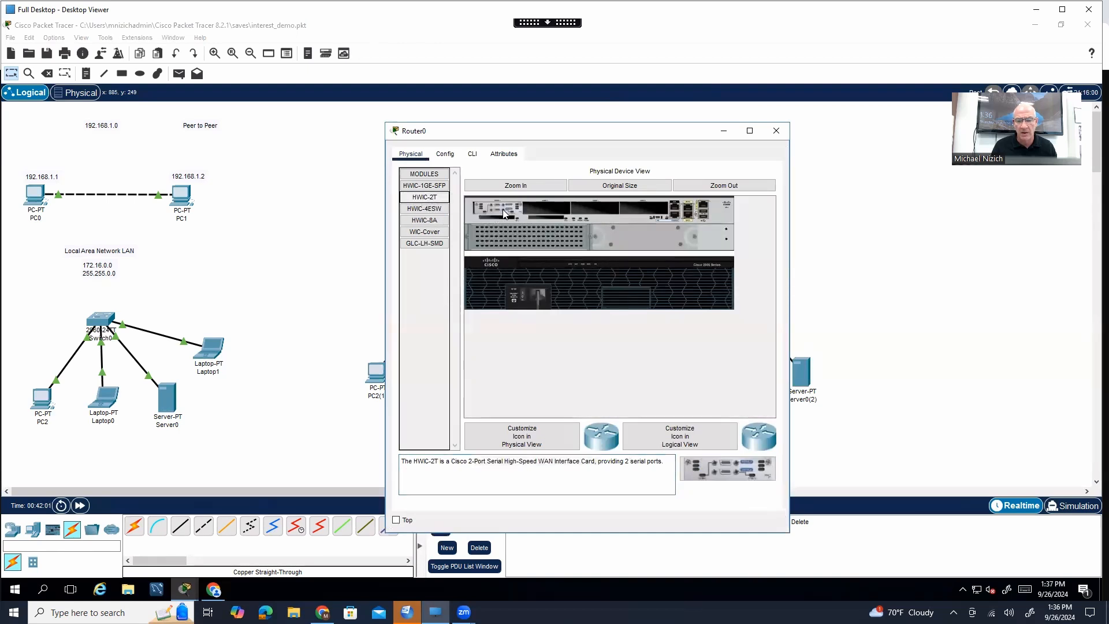
Power Router0 back on, wait for it to boot, and save its running configuration to NVRAM
{"action": "left_click", "coordinate": [522, 291]}
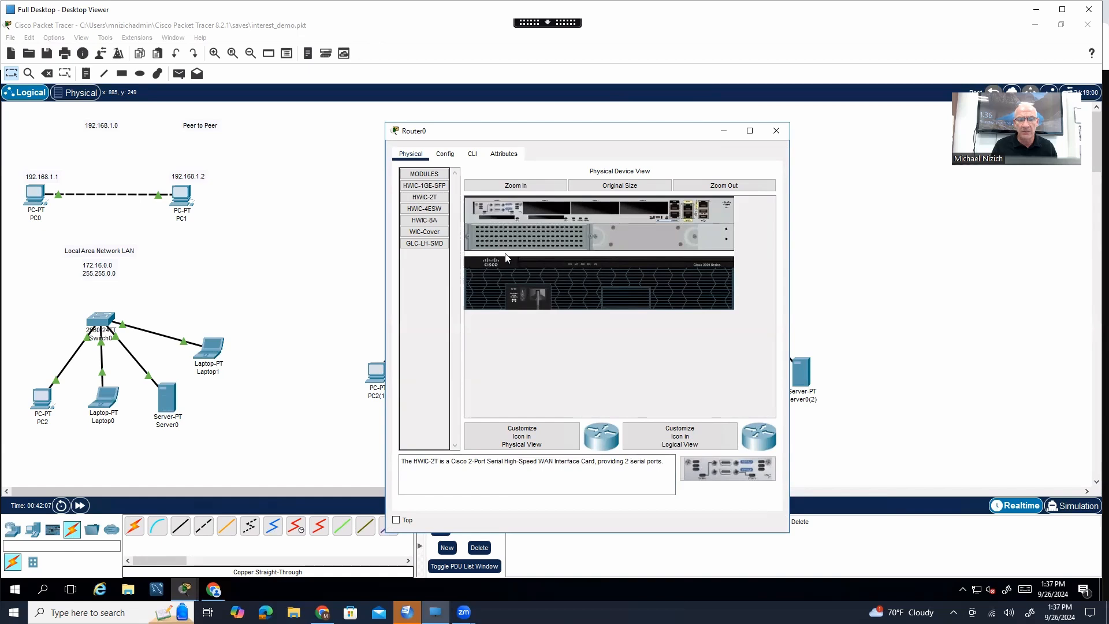
{"action": "left_click", "coordinate": [435, 156]}
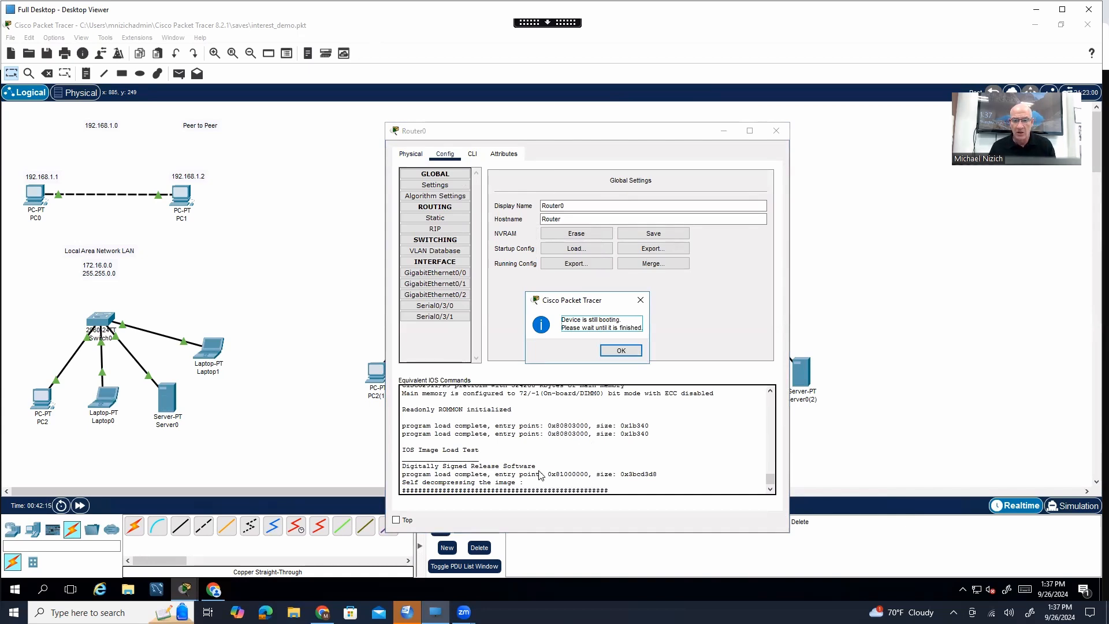
{"action": "left_click", "coordinate": [619, 351]}
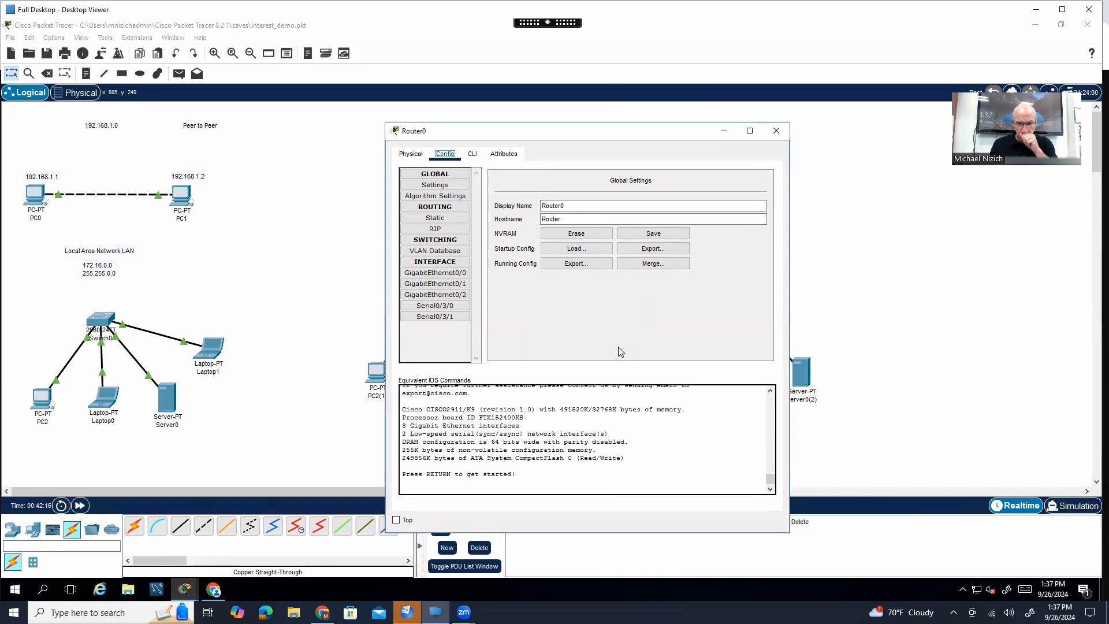
{"action": "left_click", "coordinate": [663, 234]}
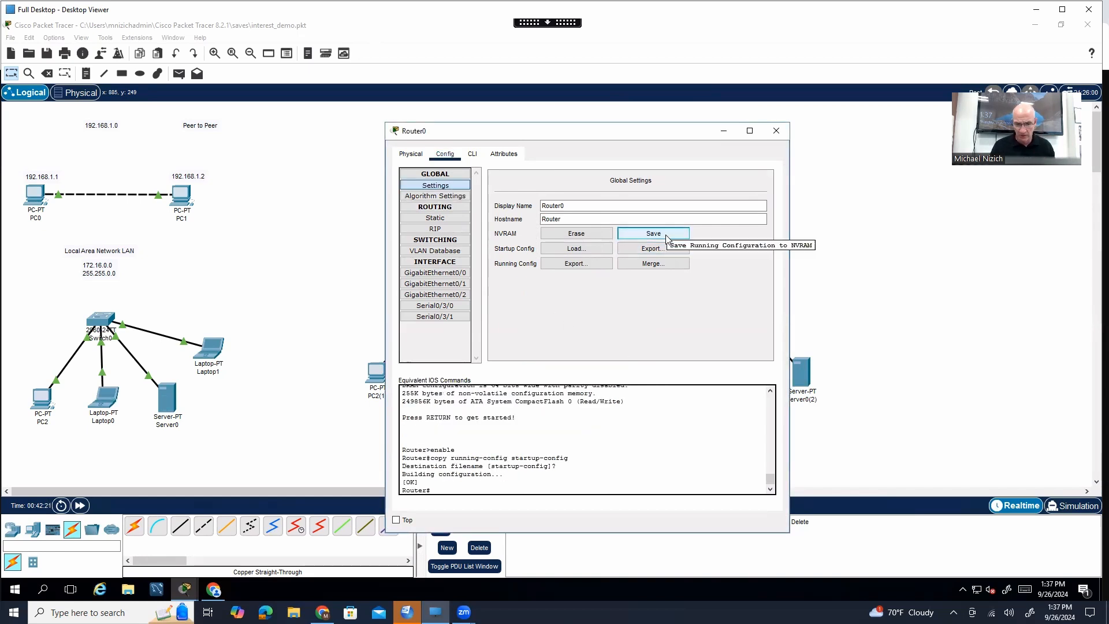
{"action": "left_click", "coordinate": [776, 133]}
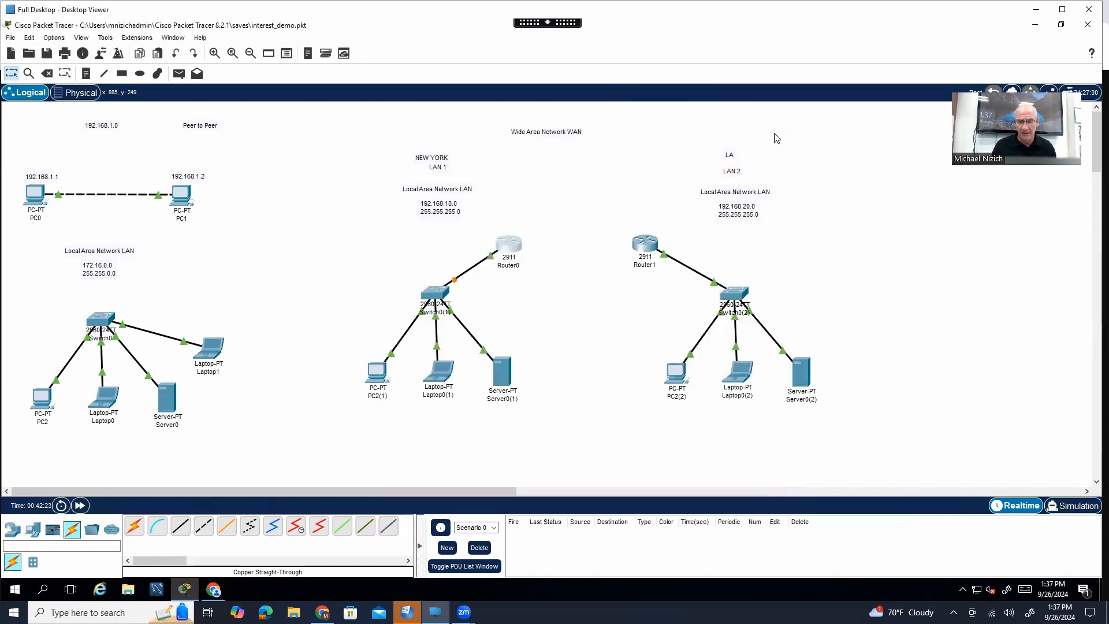
Install an HWIC-2T module in Router1's leftmost interface card slot and power the router back on
{"action": "left_click", "coordinate": [649, 249]}
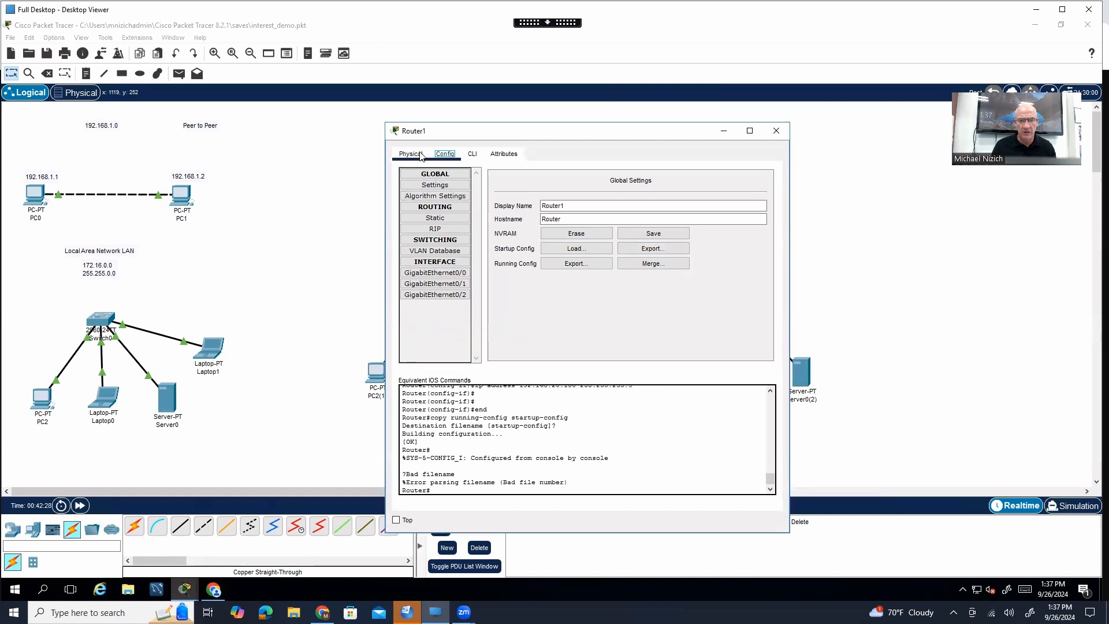
{"action": "left_click", "coordinate": [411, 154]}
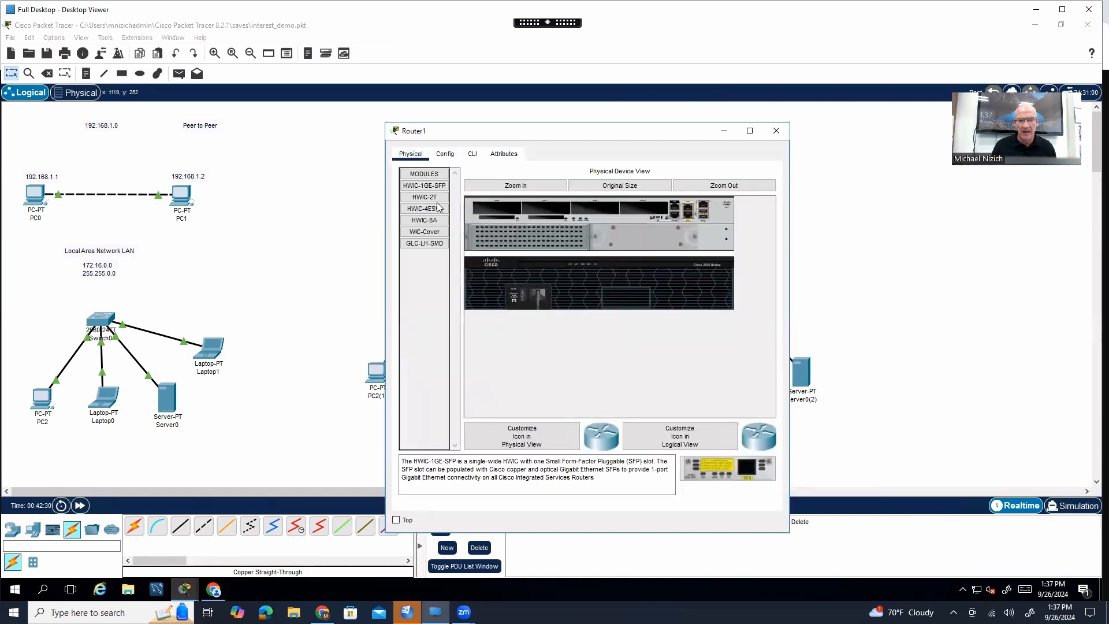
{"action": "left_click_drag", "start_coordinate": [437, 201], "coordinate": [498, 209]}
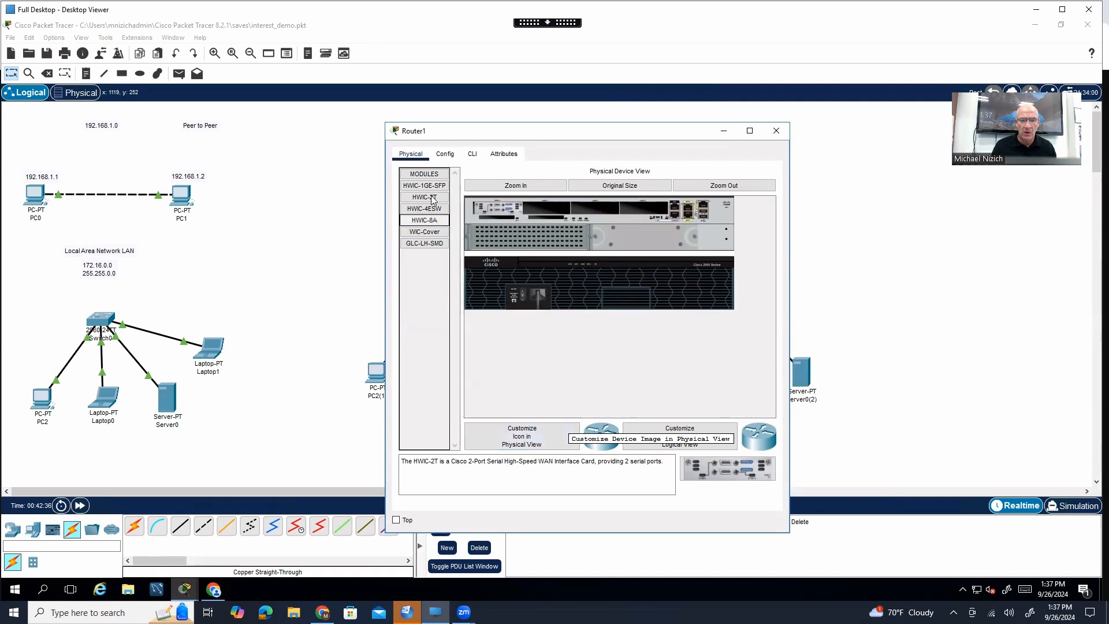
{"action": "left_click", "coordinate": [446, 155]}
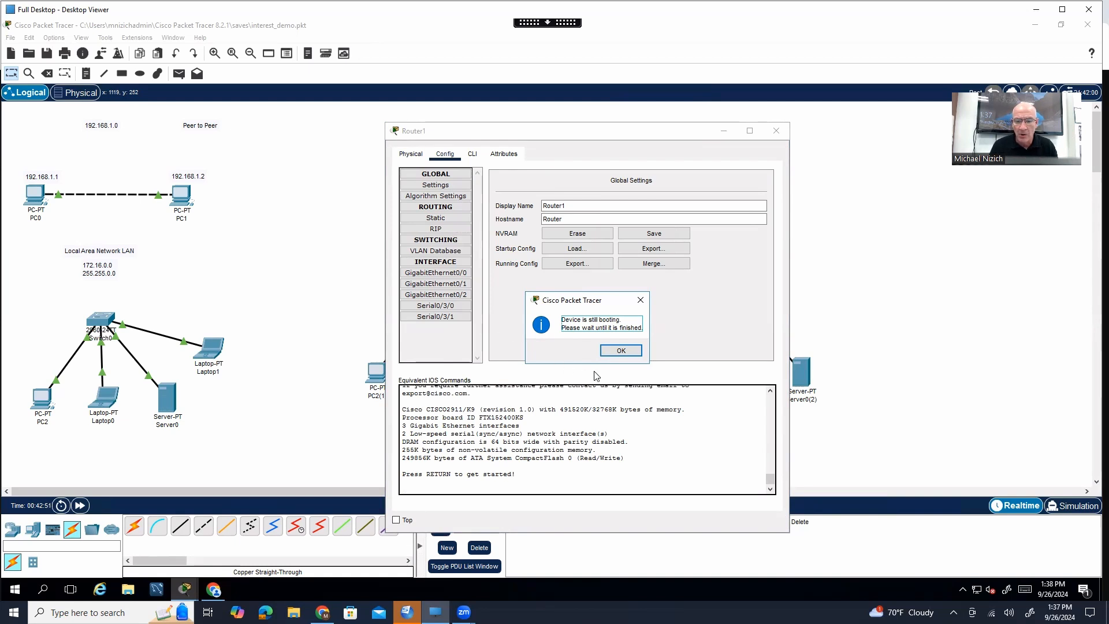
{"action": "left_click", "coordinate": [612, 351]}
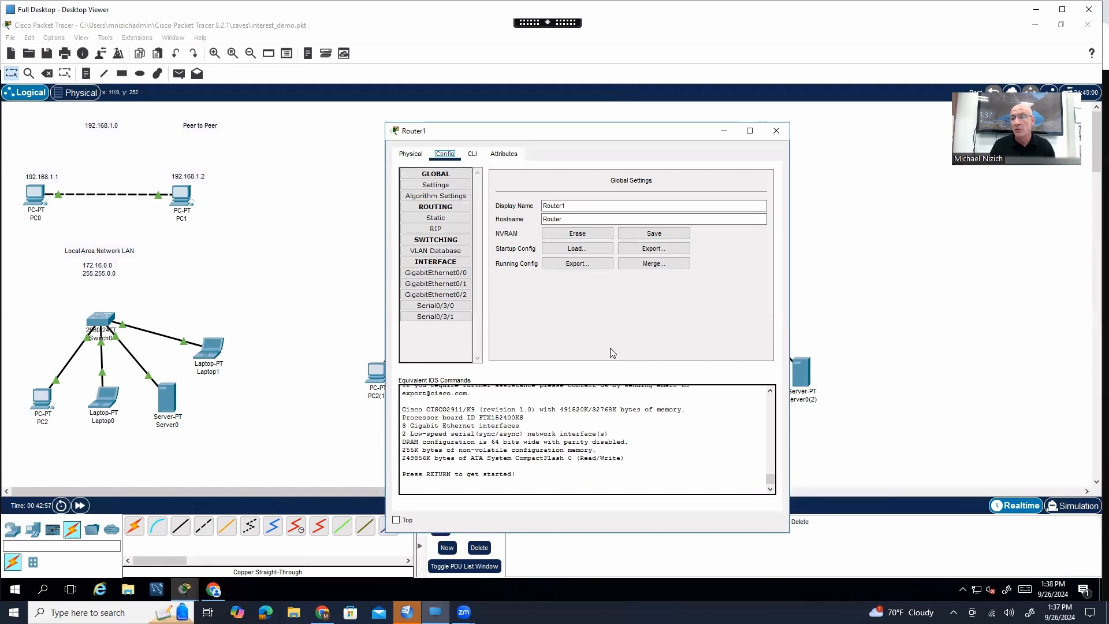
{"action": "left_click", "coordinate": [778, 133]}
Add the note "WAN 192.168.30.0" above the gap between Router0 and Router1, level with the Local Area Network LAN labels
{"action": "left_click", "coordinate": [86, 73]}
{"action": "left_click", "coordinate": [549, 203]}
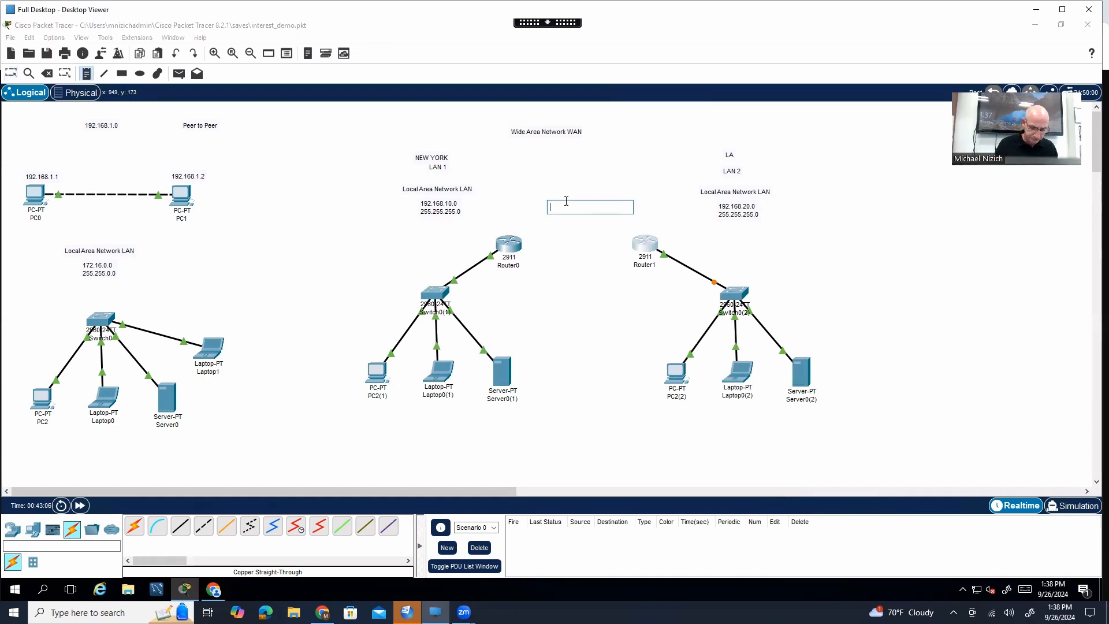
{"action": "type", "text": "wa"}
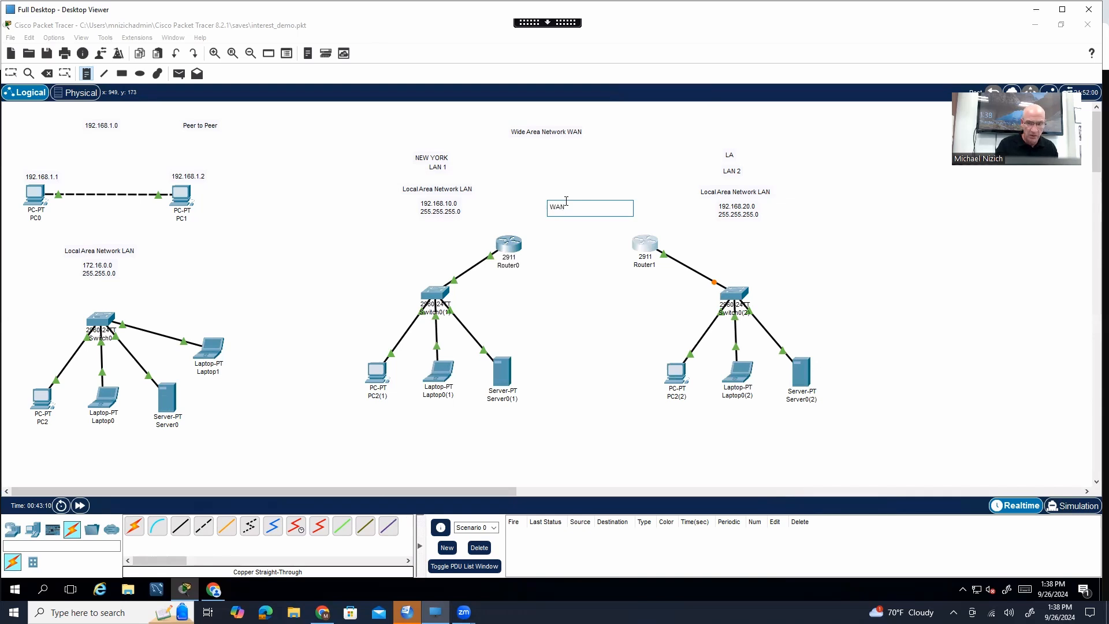
{"action": "type", "text": " 192.168."}
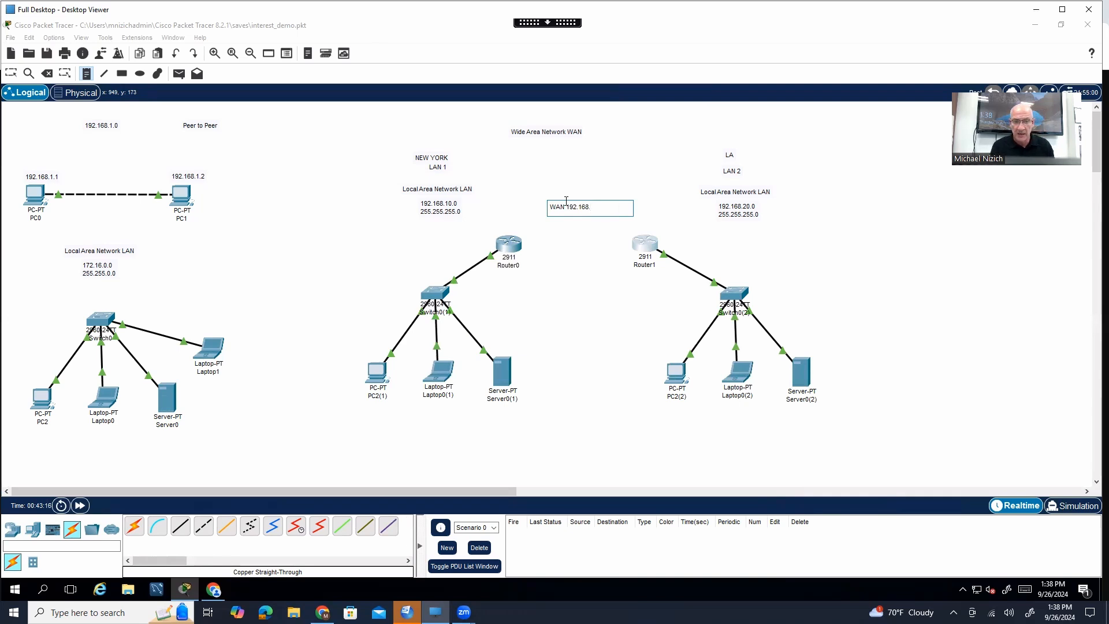
{"action": "type", "text": "30"}
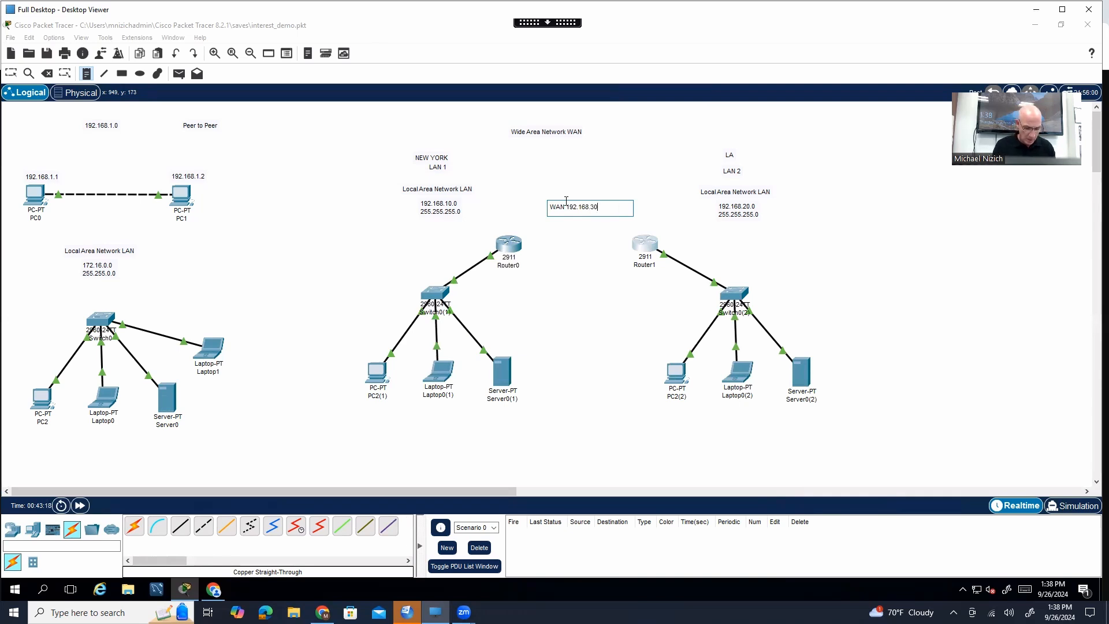
{"action": "type", "text": ".0"}
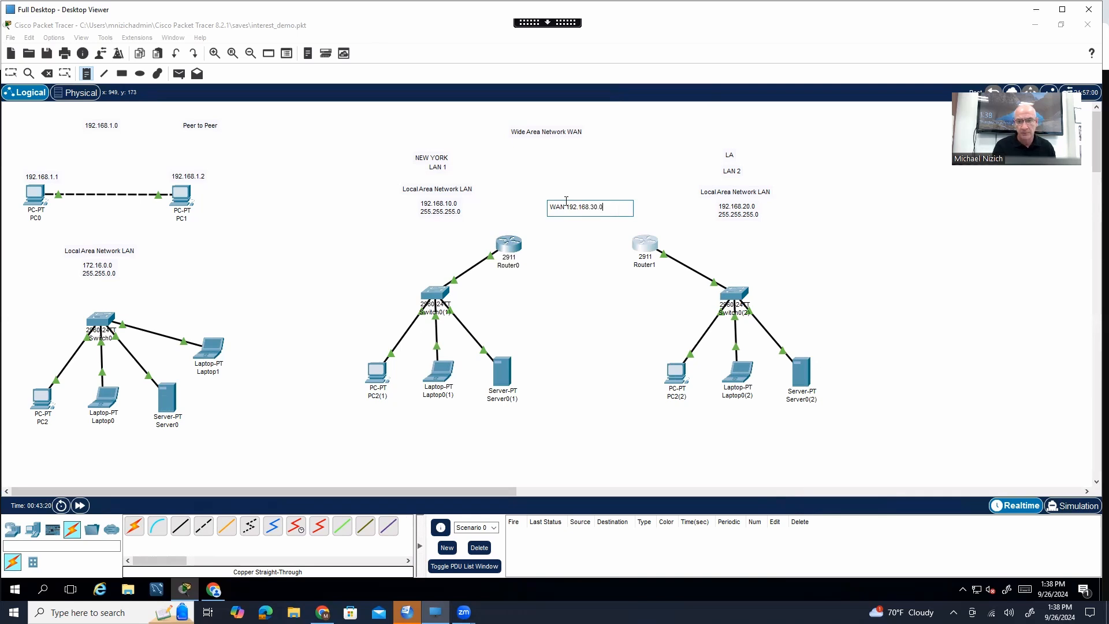
{"action": "key", "text": "Escape"}
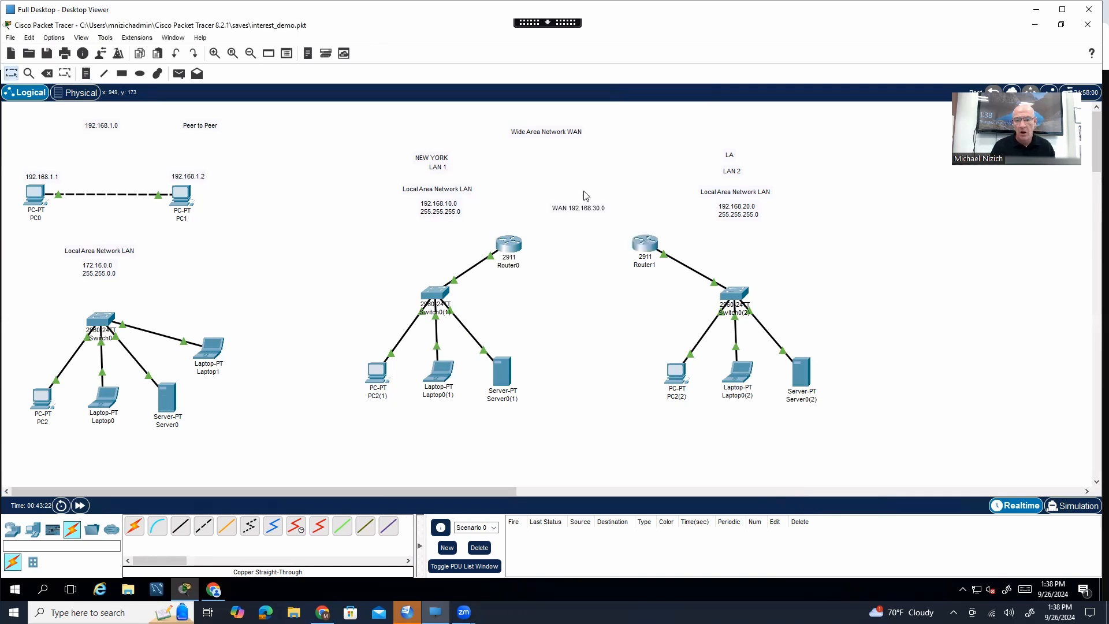
{"action": "left_click_drag", "start_coordinate": [577, 205], "coordinate": [578, 190]}
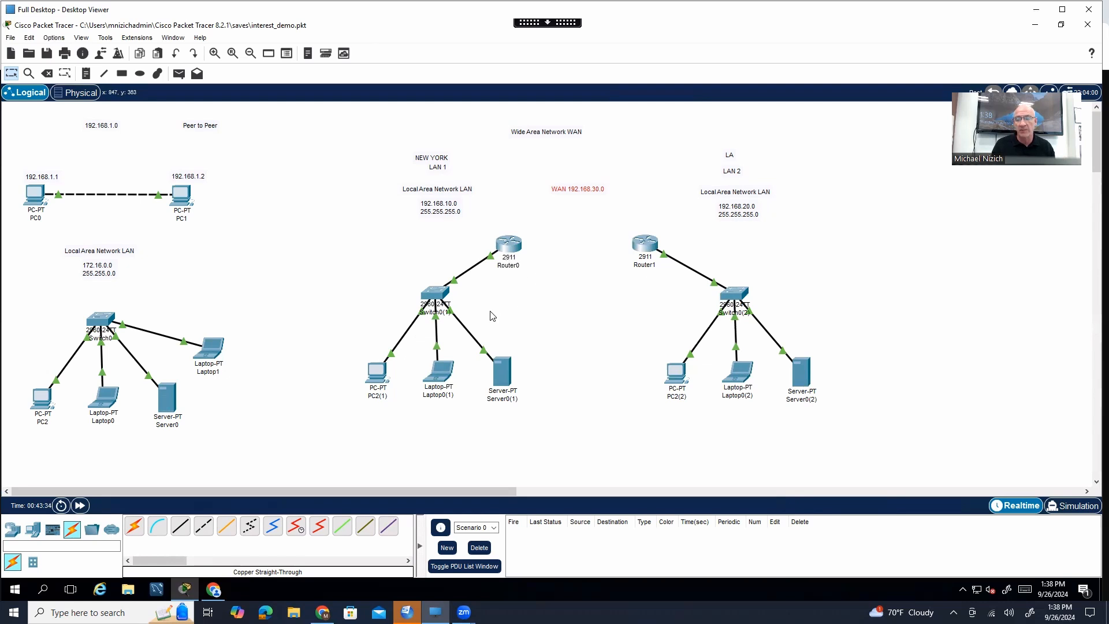
Connect Router0's Serial0/3/0 port to Router1's Serial0/3/0 port with a Serial DTE cable
{"action": "left_click", "coordinate": [319, 527]}
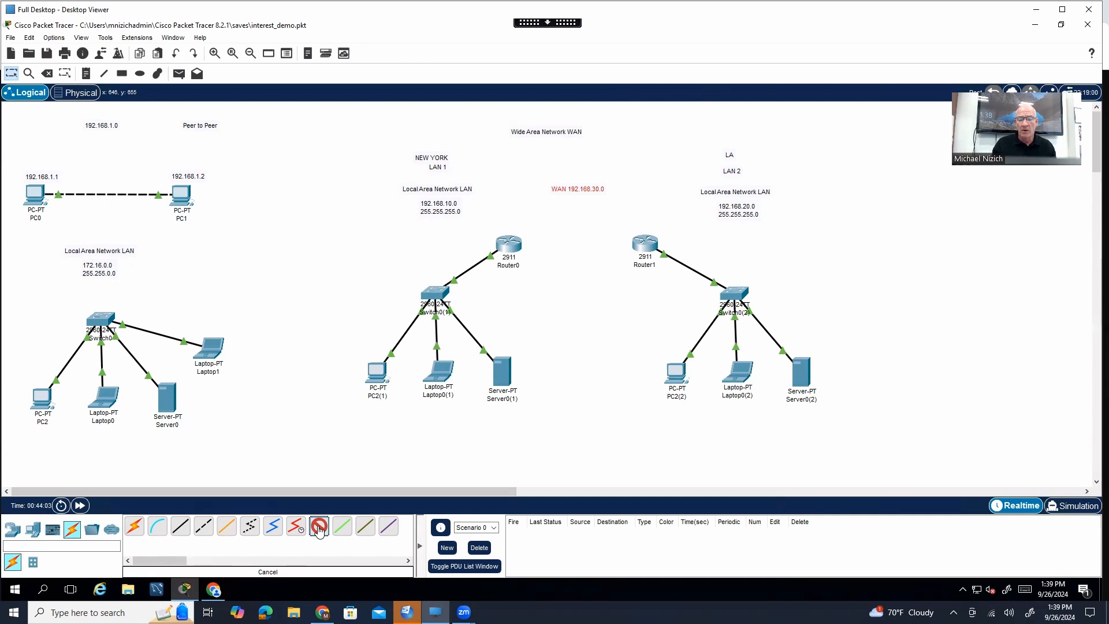
{"action": "left_click", "coordinate": [320, 527]}
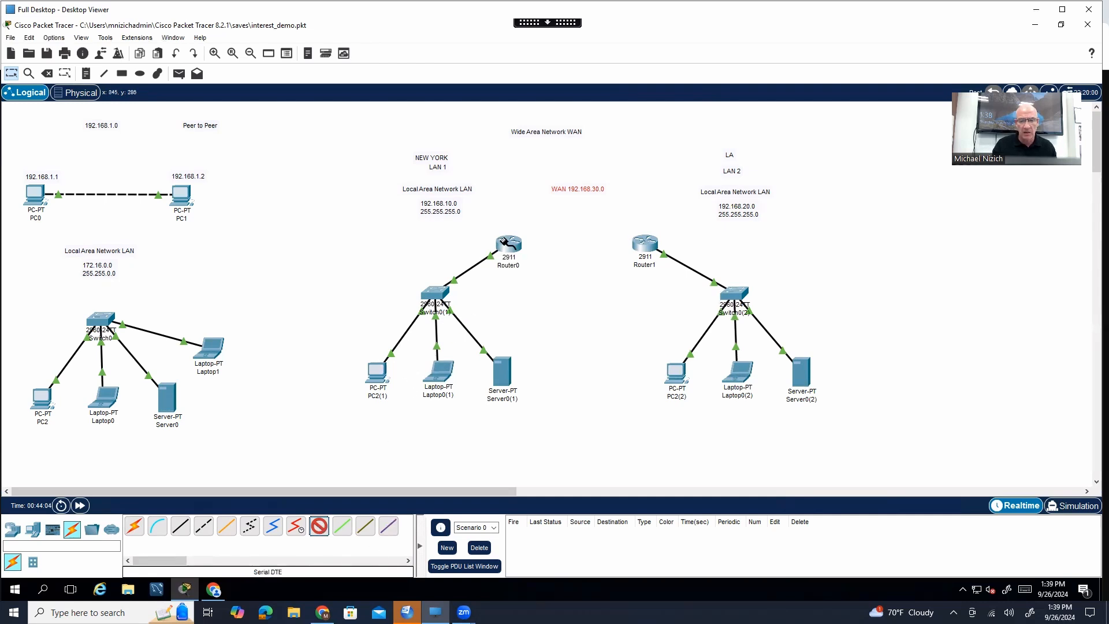
{"action": "left_click", "coordinate": [514, 245]}
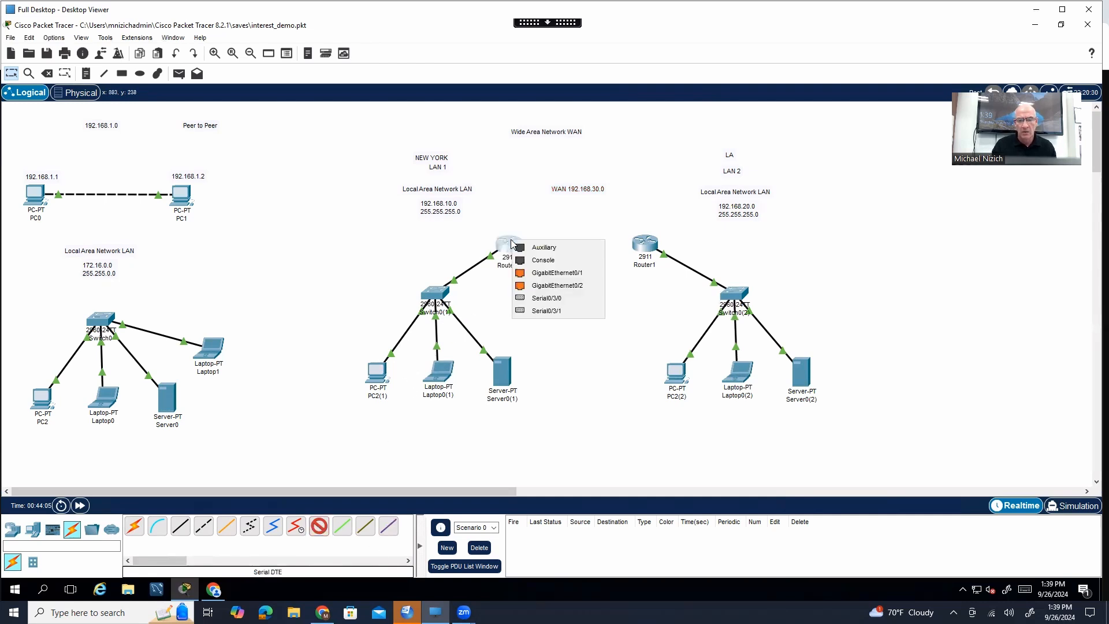
{"action": "left_click", "coordinate": [553, 299]}
{"action": "left_click", "coordinate": [645, 247]}
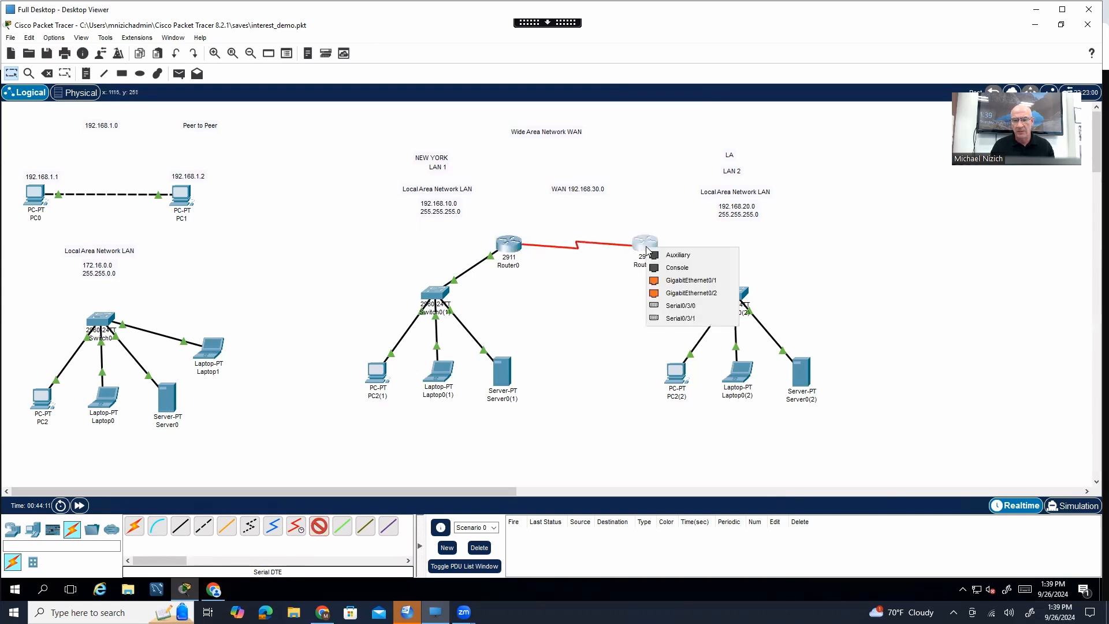
{"action": "left_click", "coordinate": [672, 307]}
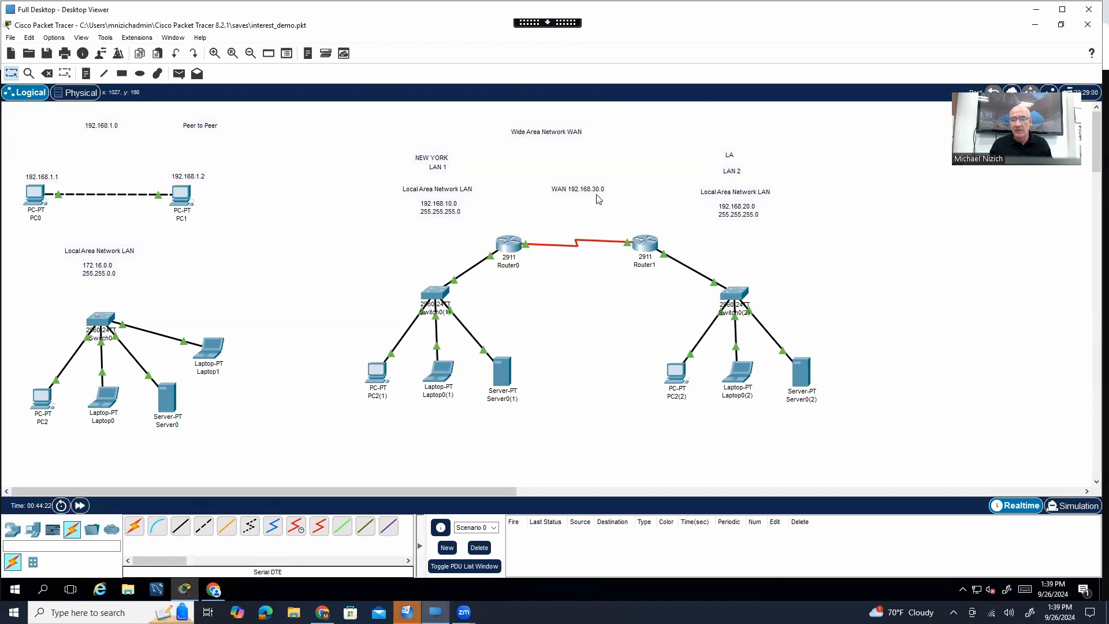
Assign Router0's Serial0/3/0 interface IPv4 address 192.168.30.1 with subnet mask 255.255.255.0 and set its clock rate to 128000
{"action": "left_click", "coordinate": [508, 246]}
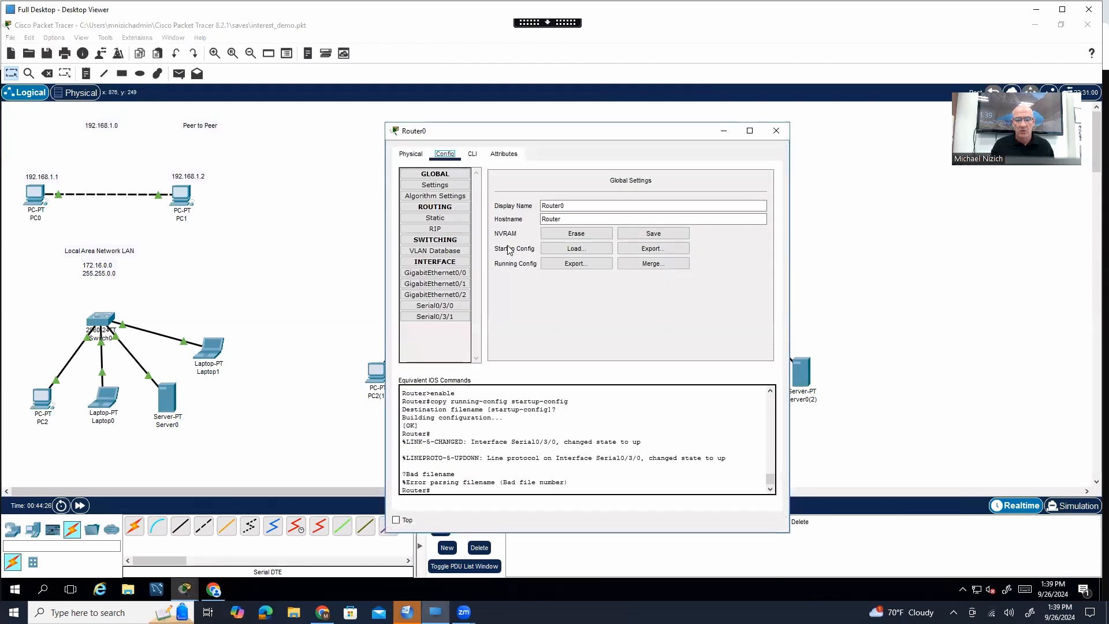
{"action": "left_click", "coordinate": [440, 310]}
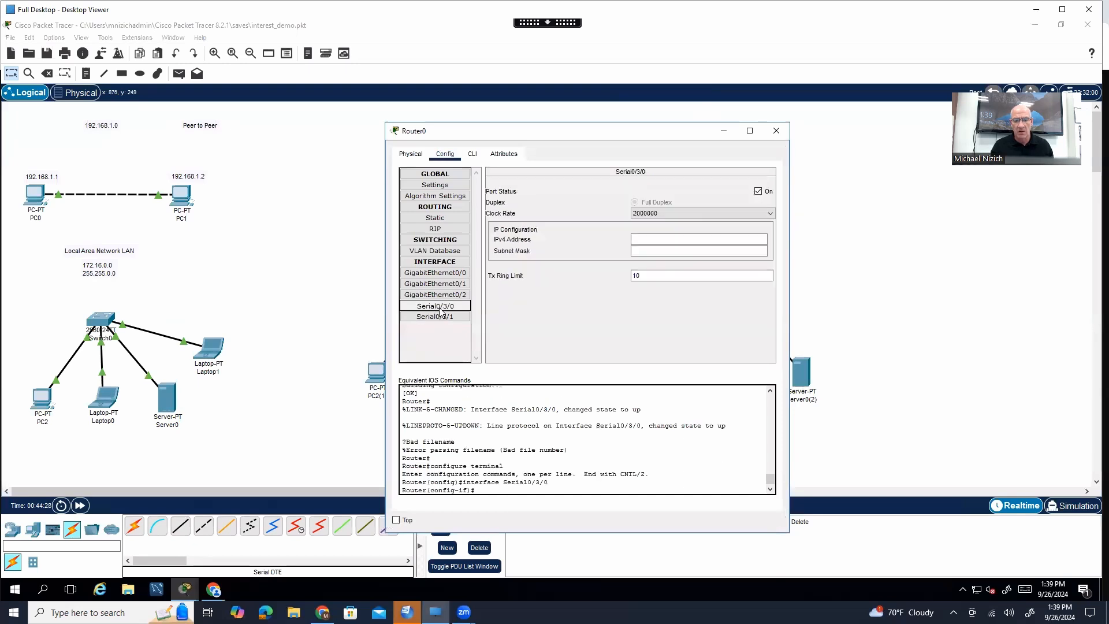
{"action": "left_click", "coordinate": [669, 237]}
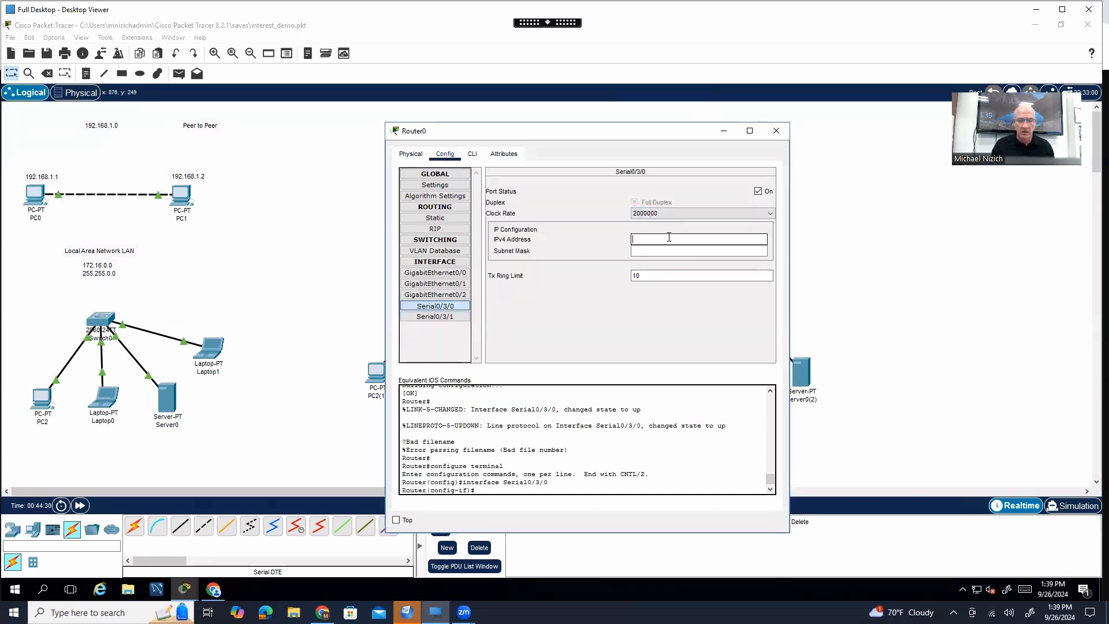
{"action": "type", "text": "192.16"}
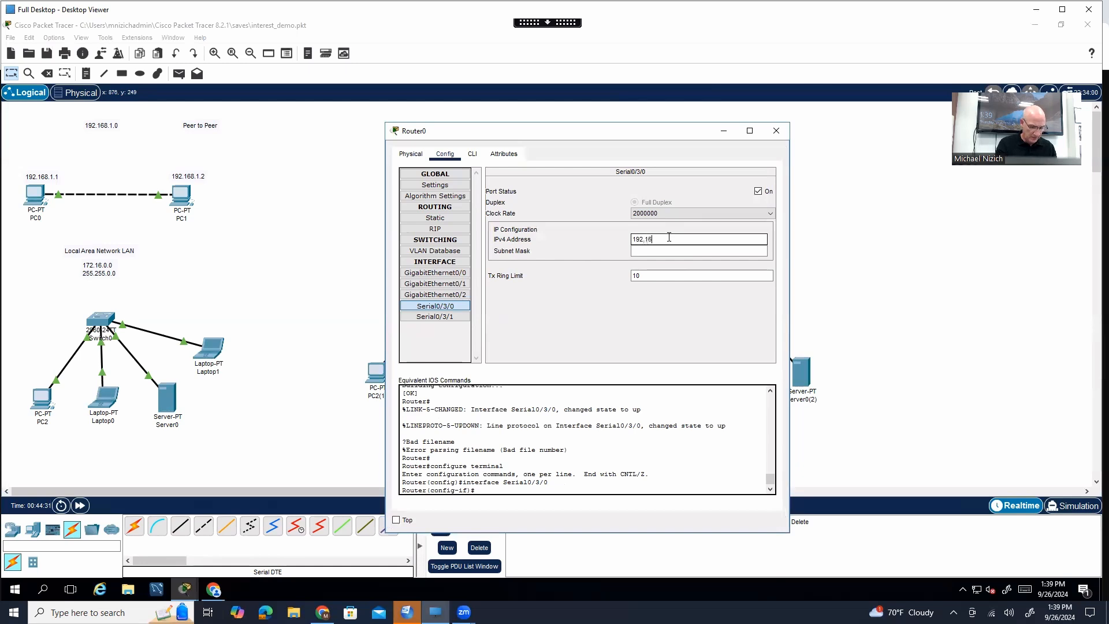
{"action": "type", "text": "8.30.1"}
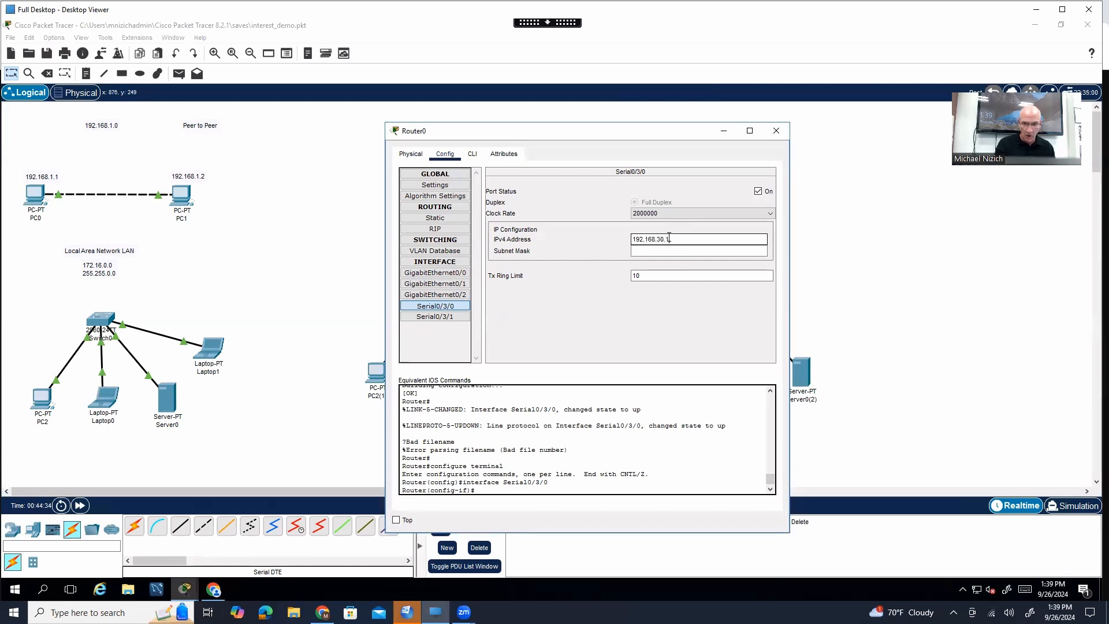
{"action": "key", "text": "Tab"}
{"action": "left_click", "coordinate": [687, 214]}
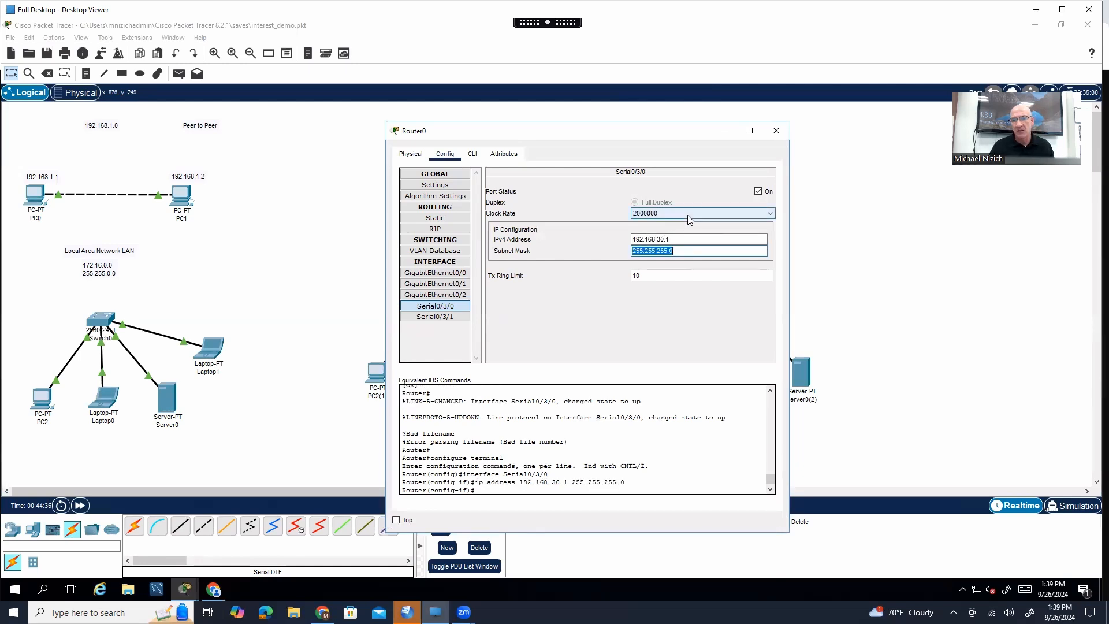
{"action": "left_click", "coordinate": [661, 239]}
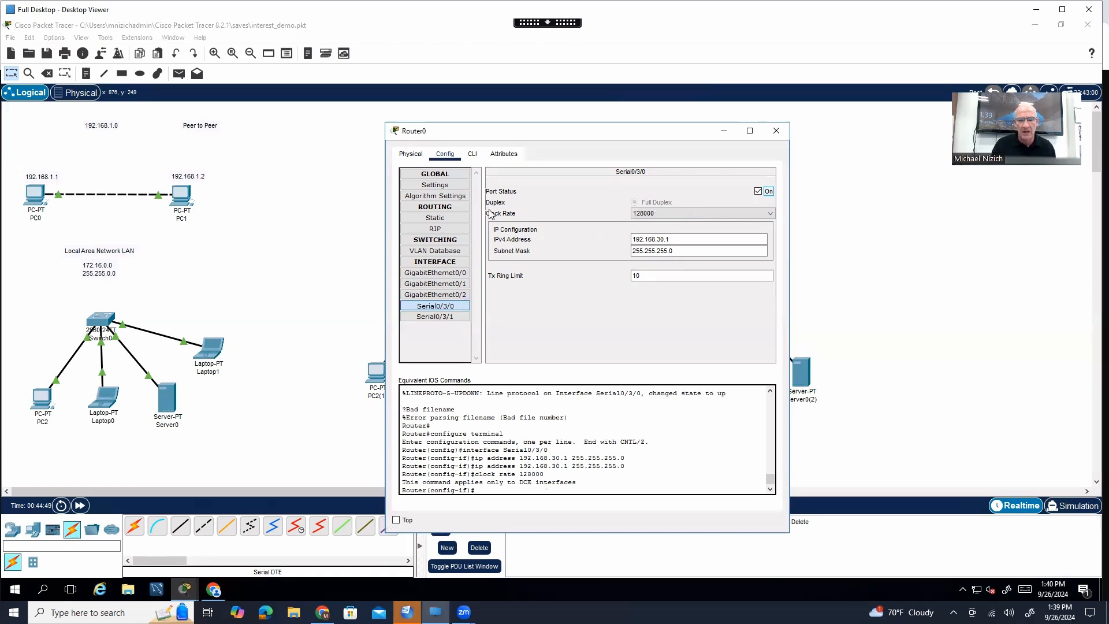
Save Router0's running configuration to NVRAM and close its configuration window
{"action": "left_click", "coordinate": [462, 190]}
{"action": "left_click", "coordinate": [665, 234]}
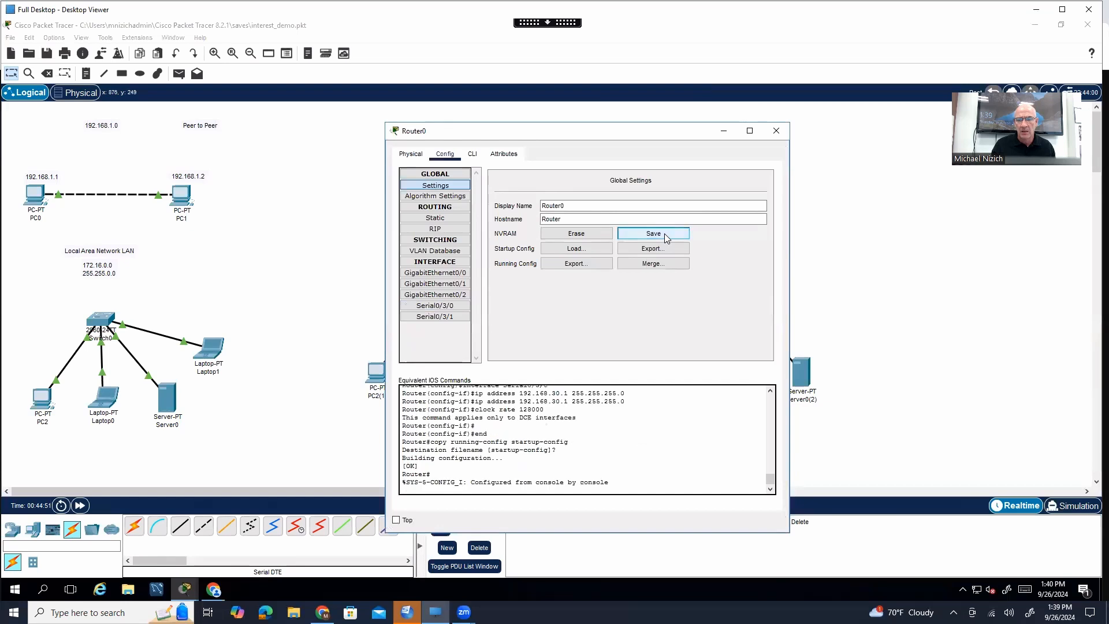
{"action": "left_click", "coordinate": [776, 130]}
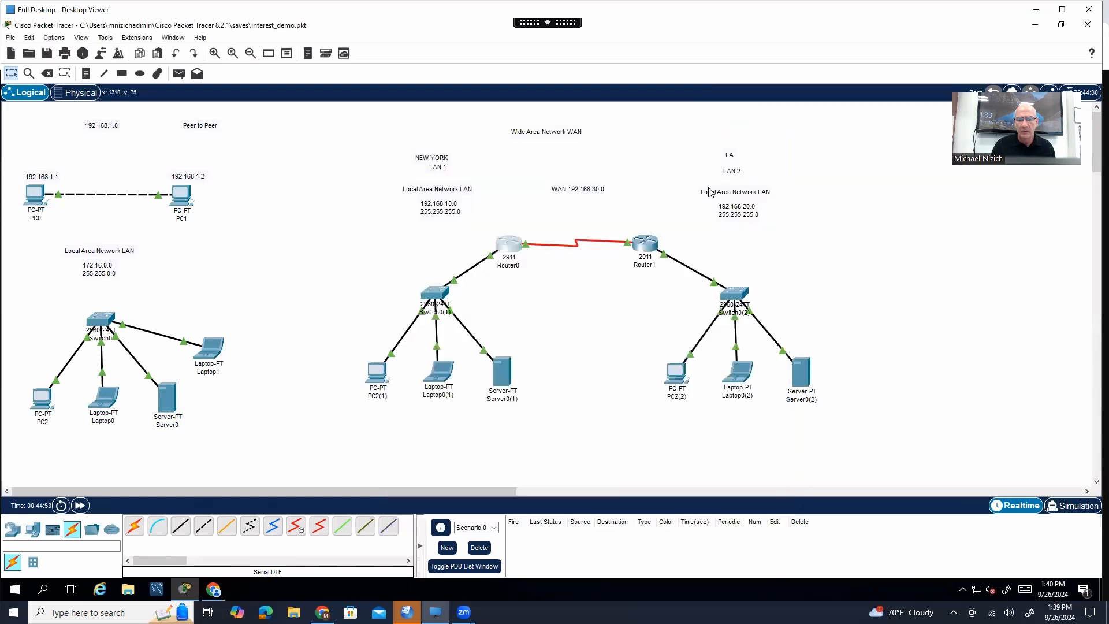
Assign Router1's Serial0/3/0 interface IPv4 address 192.168.30.2 with subnet mask 255.255.255.0 and set its clock rate to 128000
{"action": "left_click", "coordinate": [643, 246]}
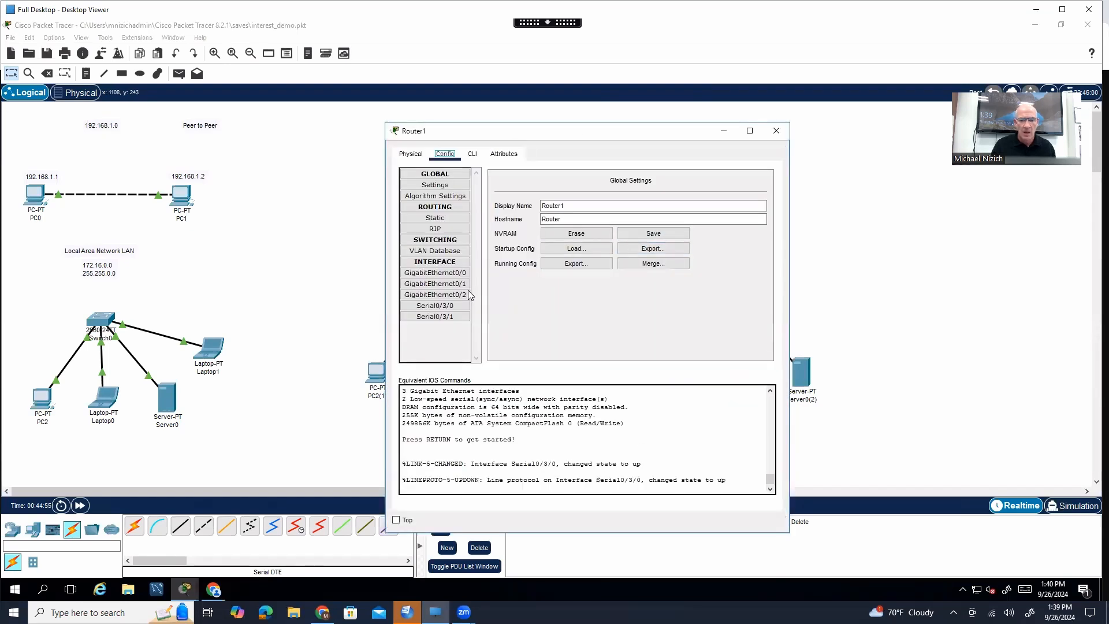
{"action": "left_click", "coordinate": [453, 306]}
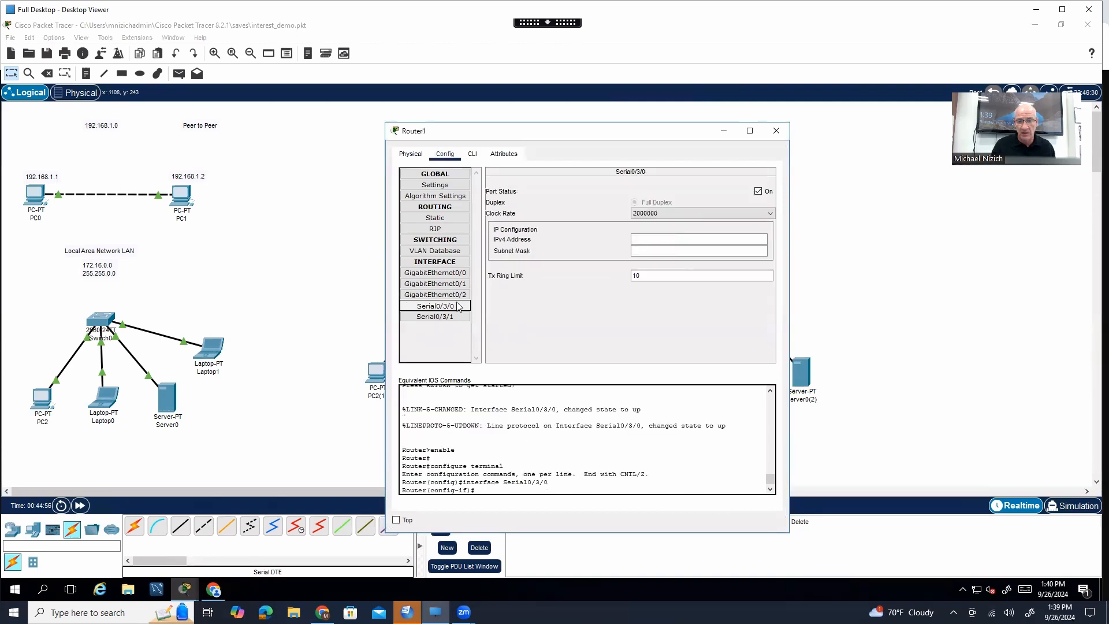
{"action": "left_click", "coordinate": [682, 214]}
{"action": "left_click", "coordinate": [672, 239]}
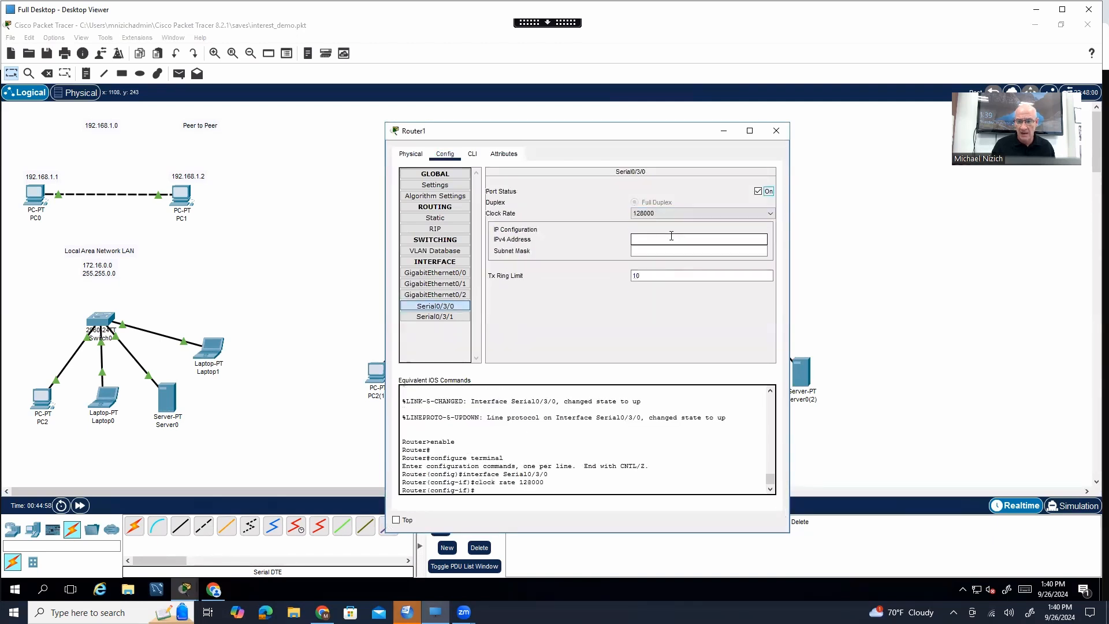
{"action": "left_click", "coordinate": [669, 239]}
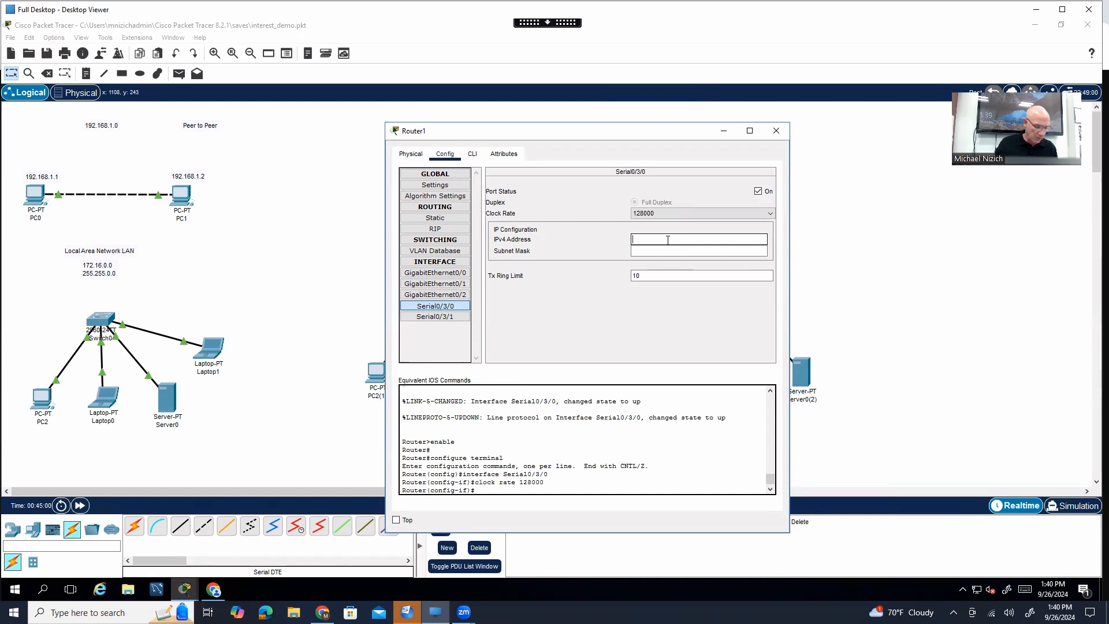
{"action": "type", "text": "192.168.30.2"}
{"action": "key", "text": "Tab"}
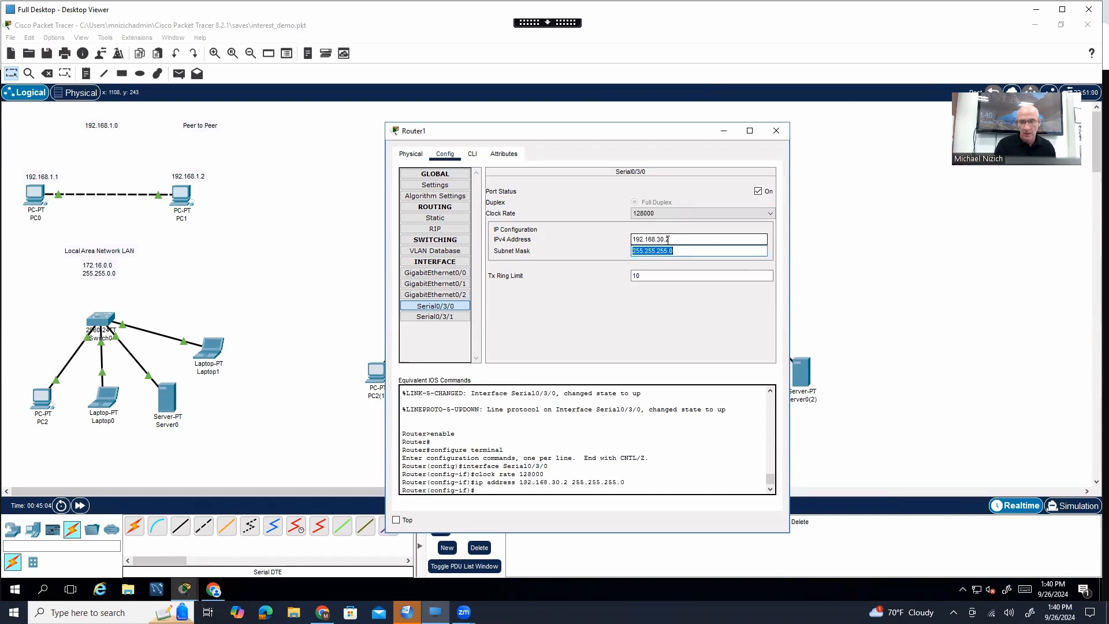
Save Router1's running configuration to NVRAM and close its configuration window
{"action": "left_click", "coordinate": [435, 185]}
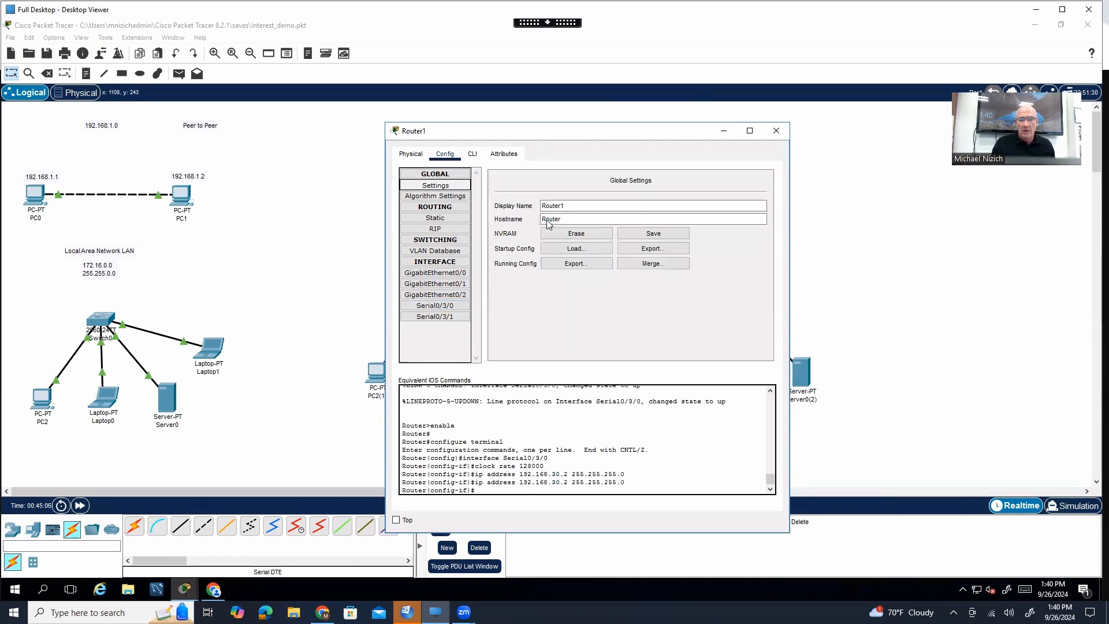
{"action": "left_click", "coordinate": [653, 234]}
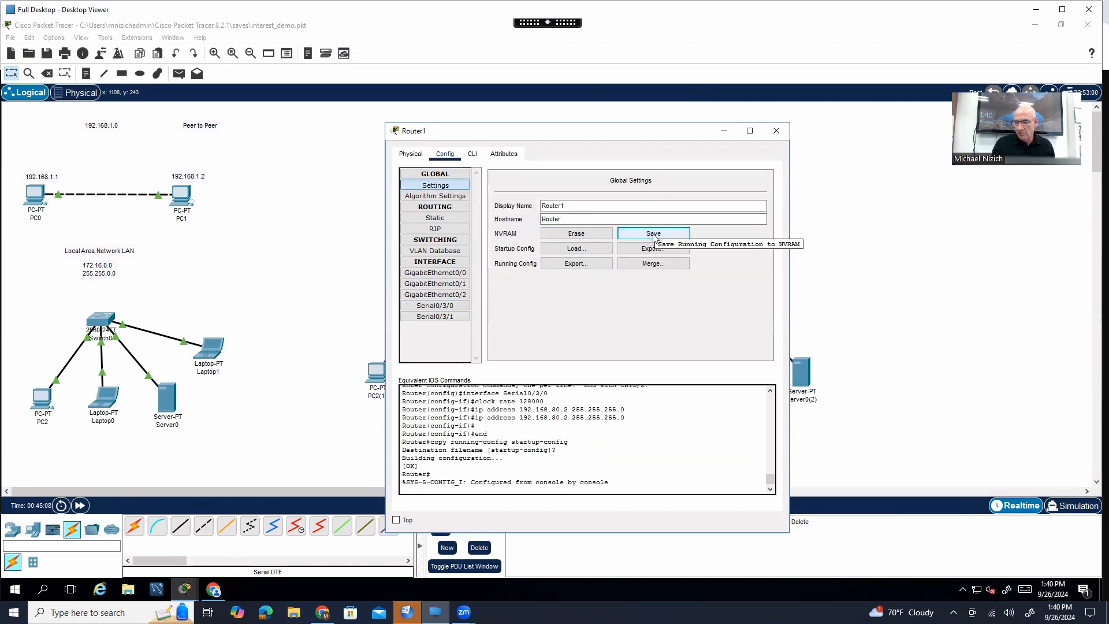
{"action": "left_click", "coordinate": [776, 131]}
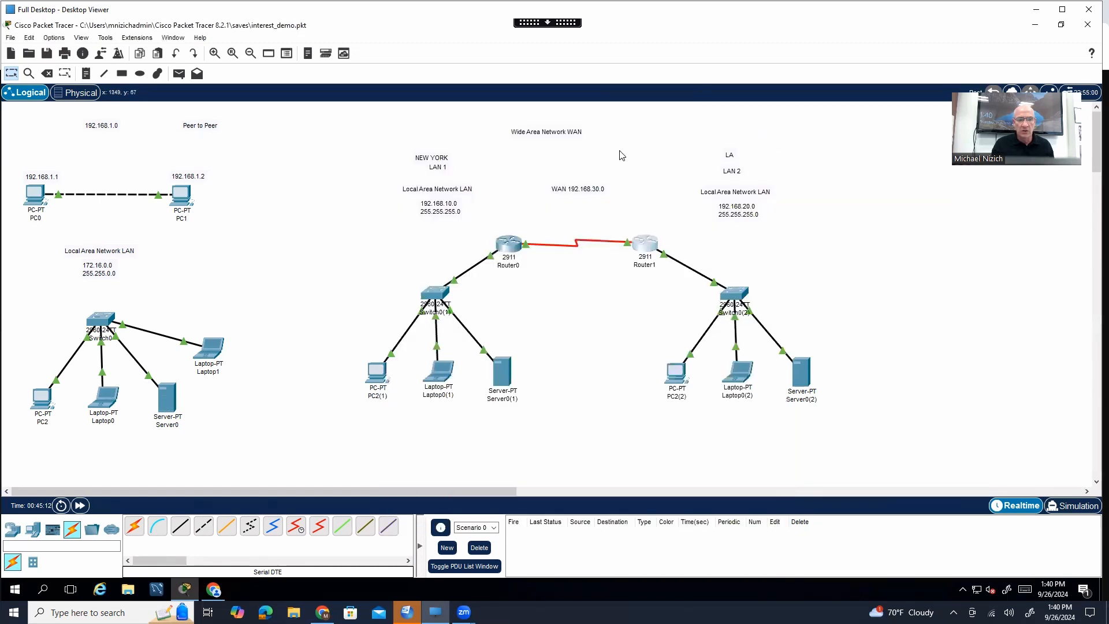
Test the serial link with a simple PDU from Router0 to Router1 and clear the test scenario
{"action": "left_click", "coordinate": [179, 74]}
{"action": "left_click", "coordinate": [509, 244]}
{"action": "left_click", "coordinate": [645, 244]}
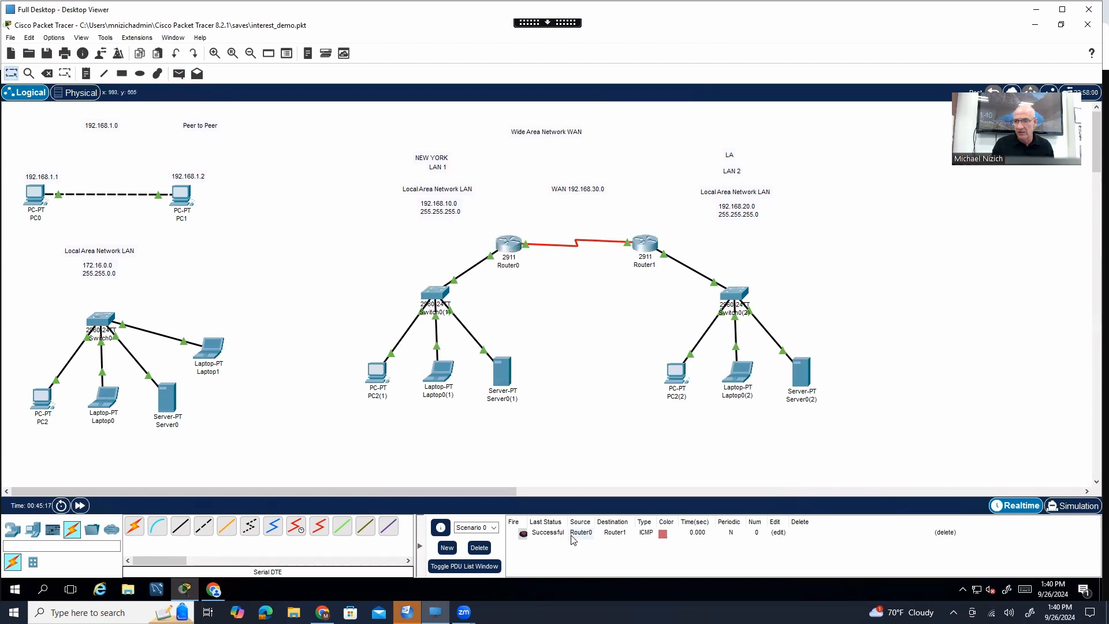
{"action": "left_click", "coordinate": [479, 547]}
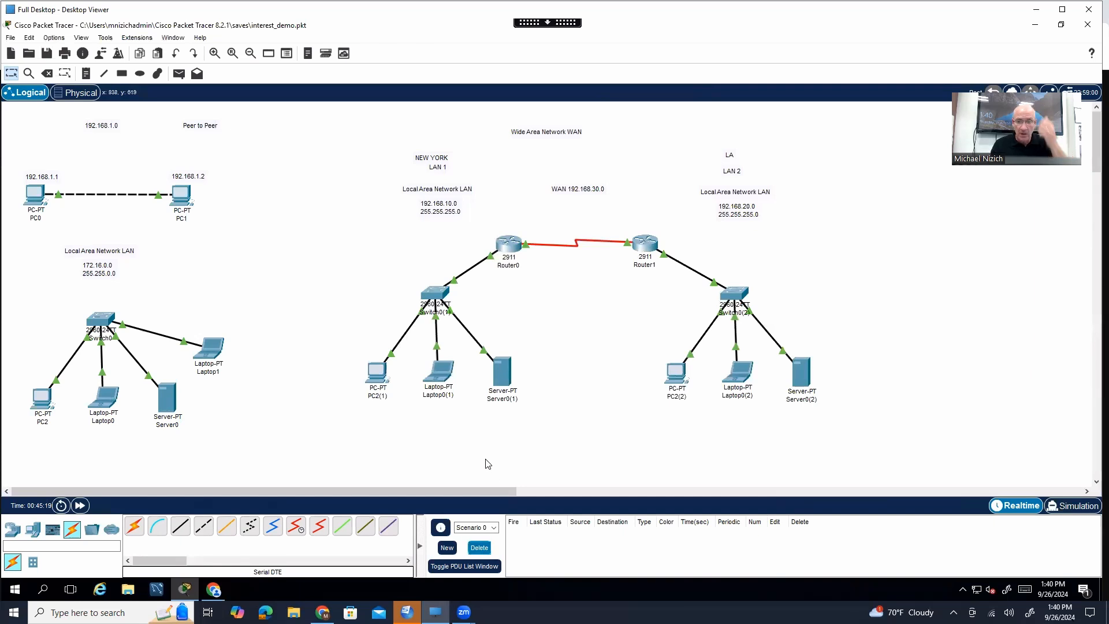
Send simple PDUs from PC2(1) to Server0(1) and from PC2(1) to Router0 to test connectivity inside the New York LAN
{"action": "left_click", "coordinate": [178, 74]}
{"action": "left_click", "coordinate": [379, 372]}
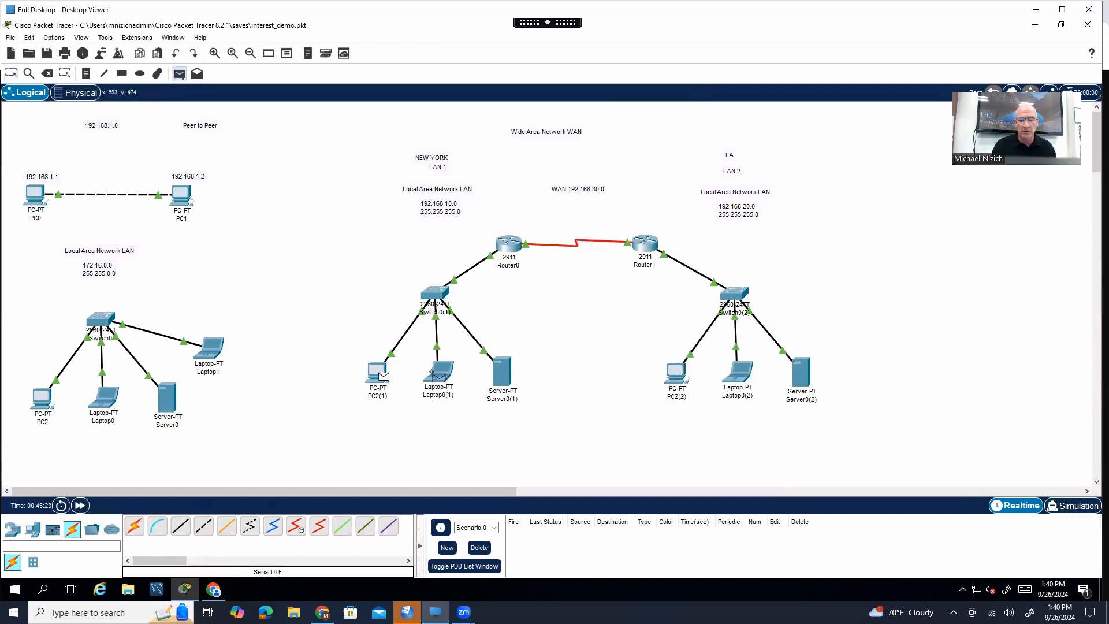
{"action": "left_click", "coordinate": [495, 373]}
{"action": "left_click", "coordinate": [374, 376]}
{"action": "left_click", "coordinate": [510, 247]}
{"action": "key", "text": "Escape"}
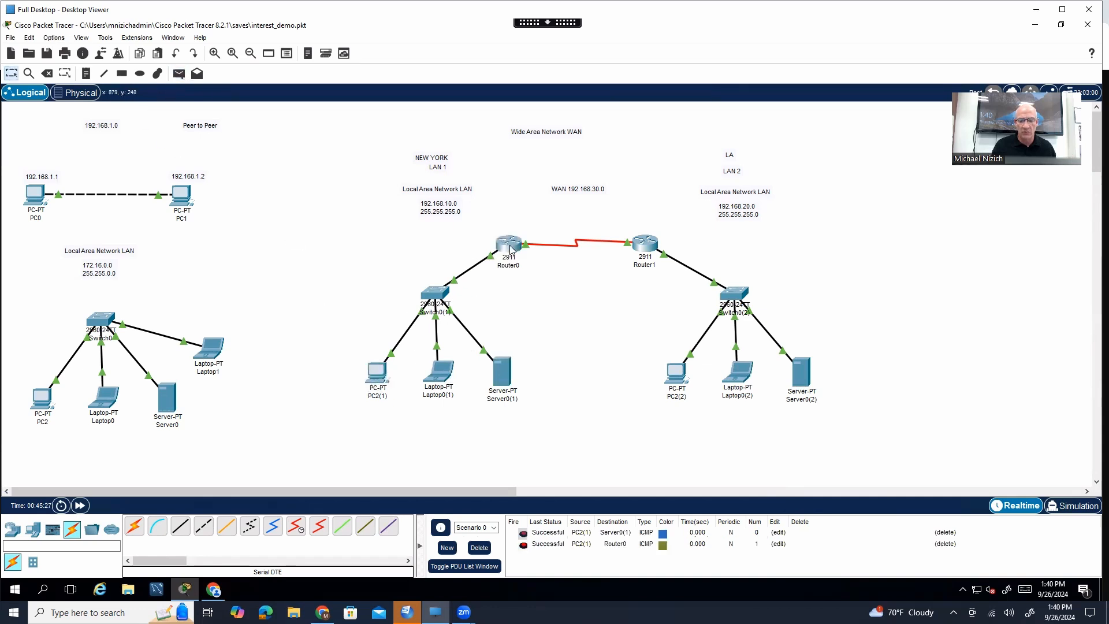
Send a simple PDU from PC2(1) to Router1 twice to test reachability across the WAN, and clear the test scenario
{"action": "left_click", "coordinate": [179, 75]}
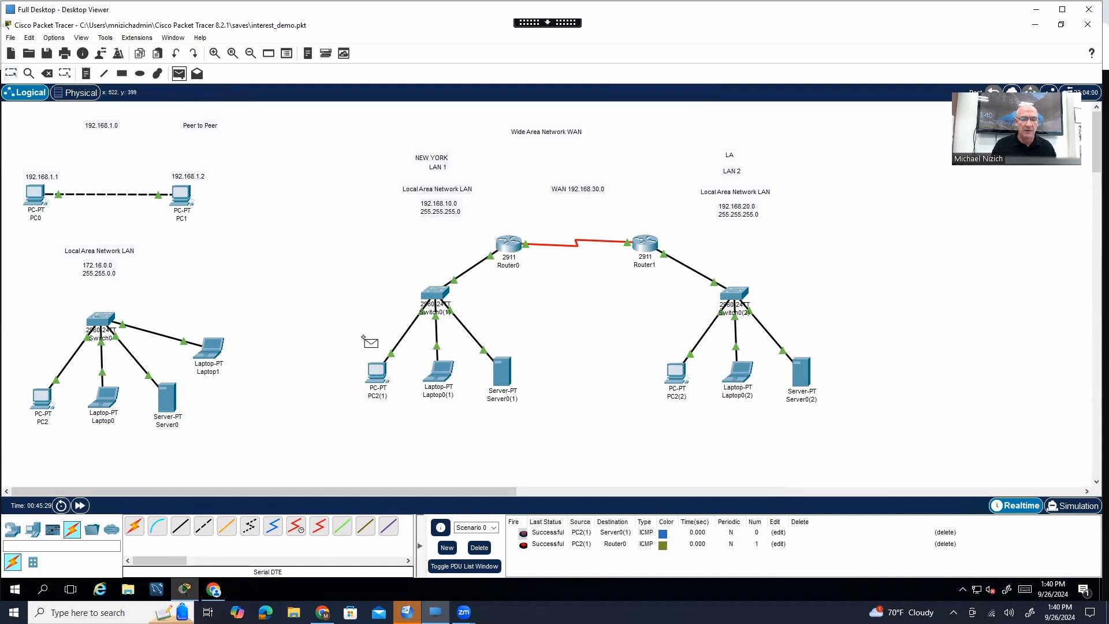
{"action": "left_click", "coordinate": [376, 371]}
{"action": "left_click", "coordinate": [652, 246]}
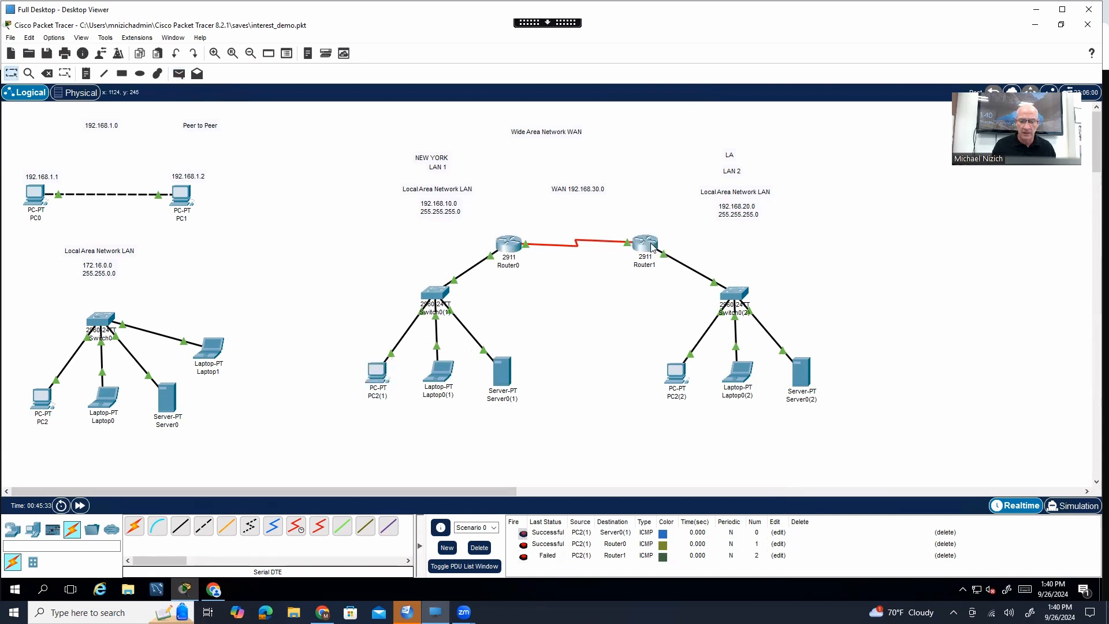
{"action": "left_click", "coordinate": [179, 73]}
{"action": "left_click", "coordinate": [376, 370]}
{"action": "left_click", "coordinate": [645, 249]}
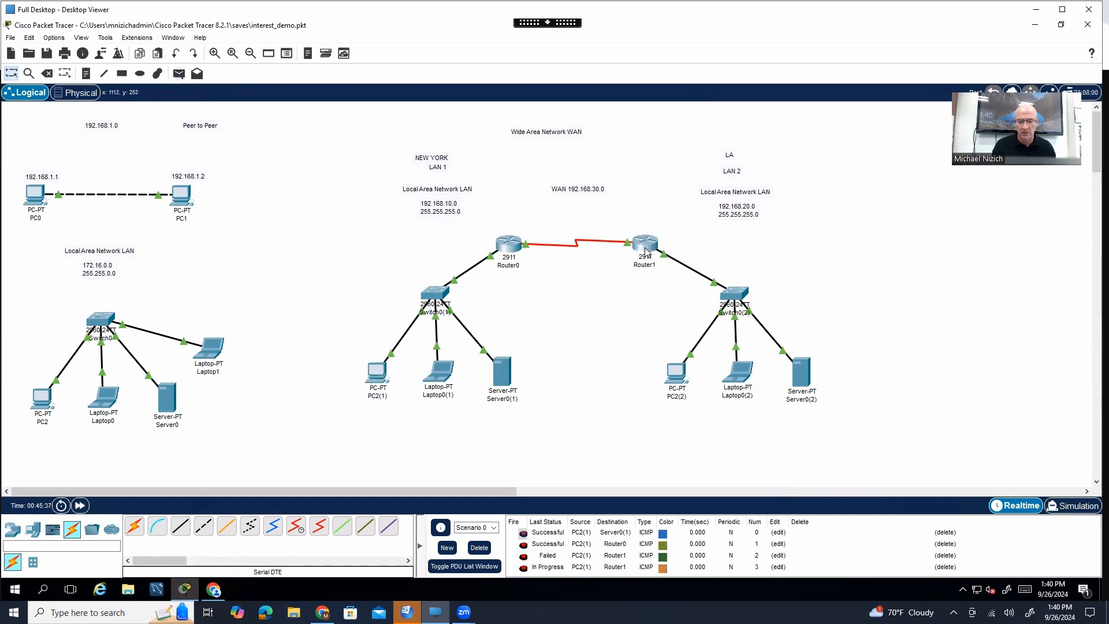
{"action": "left_click", "coordinate": [483, 549]}
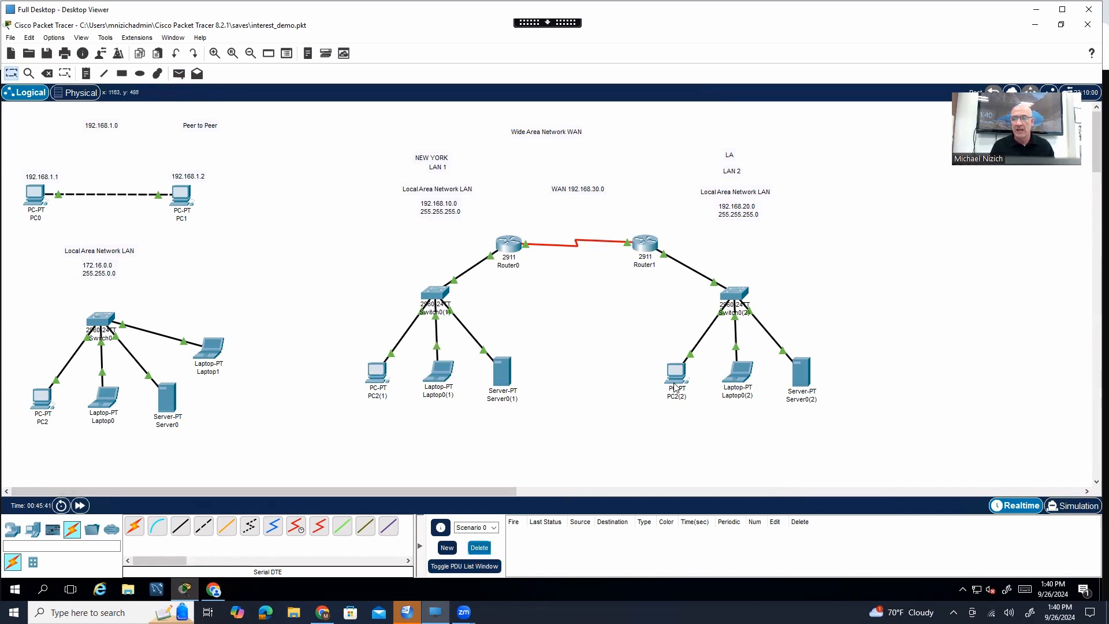
Examine the Windows computer's routing table with ROUTE PRINT in Command Prompt, including its interface list and IPv4 routes, and close the prompt
{"action": "mouse_move", "coordinate": [674, 386]}
{"action": "mouse_move", "coordinate": [622, 243]}
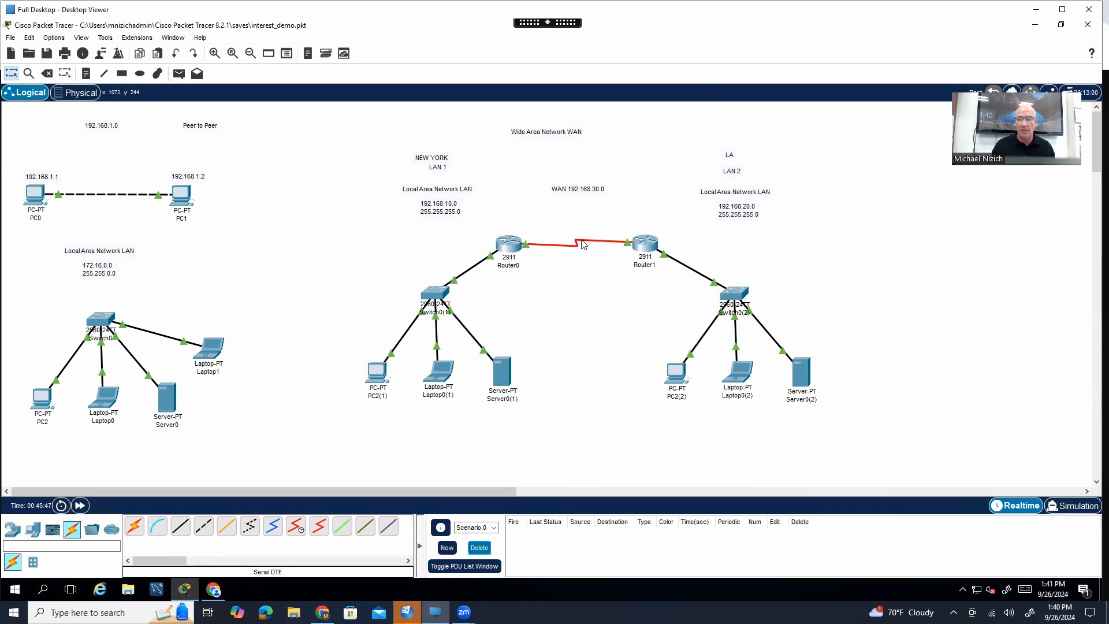
{"action": "left_click", "coordinate": [42, 589]}
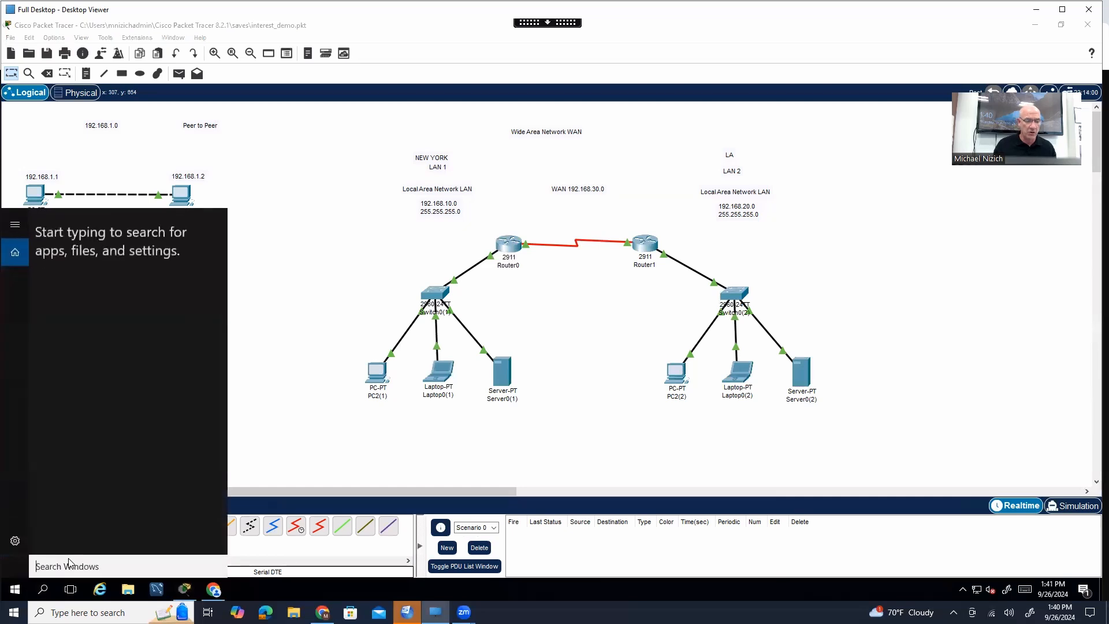
{"action": "type", "text": "cmd"}
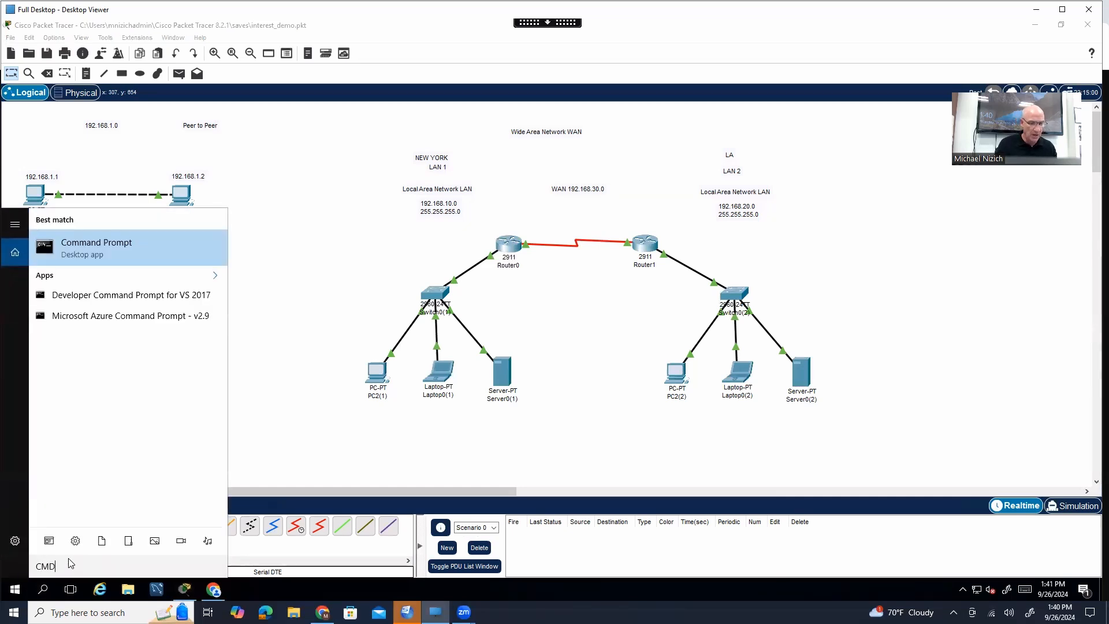
{"action": "key", "text": "Return"}
{"action": "type", "text": "ROUTE PRINT"}
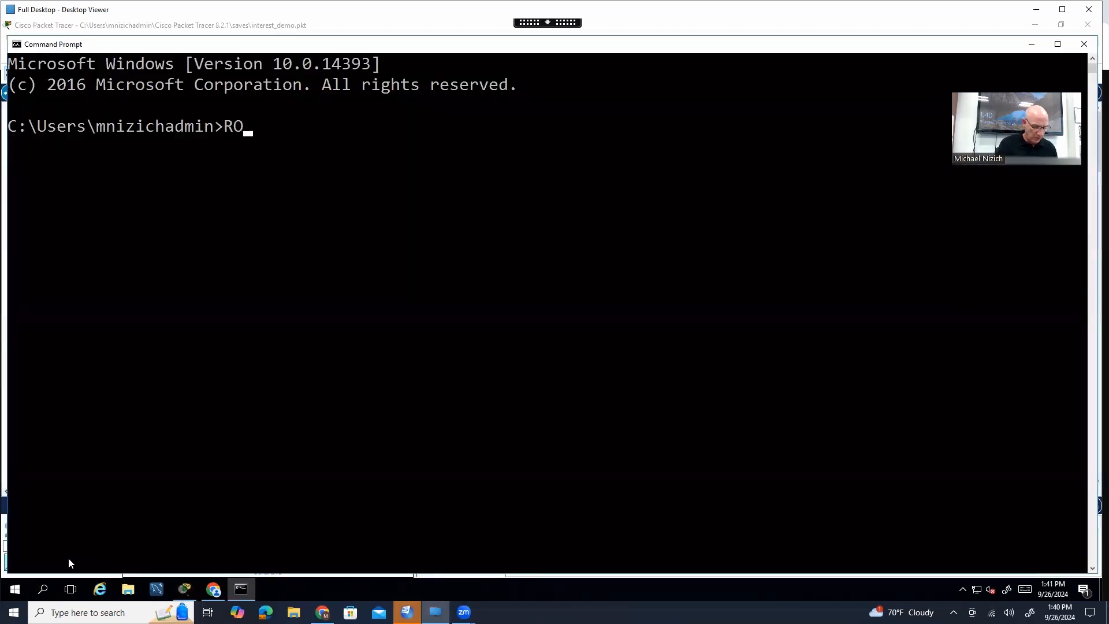
{"action": "key", "text": "Return"}
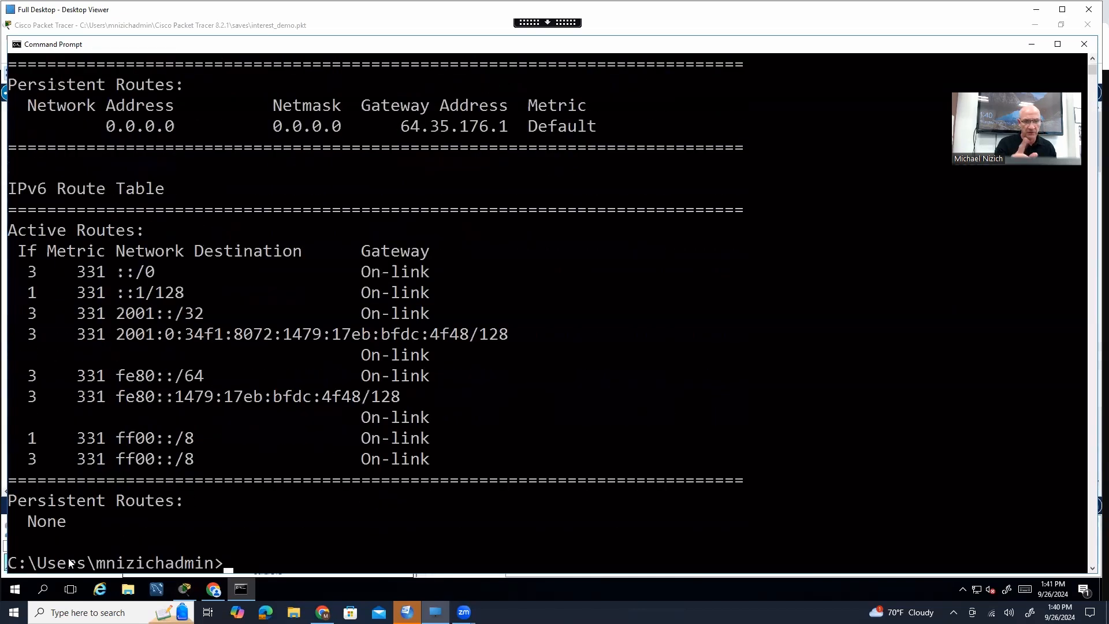
{"action": "scroll", "coordinate": [208, 439], "scroll_direction": "up", "scroll_amount": 9}
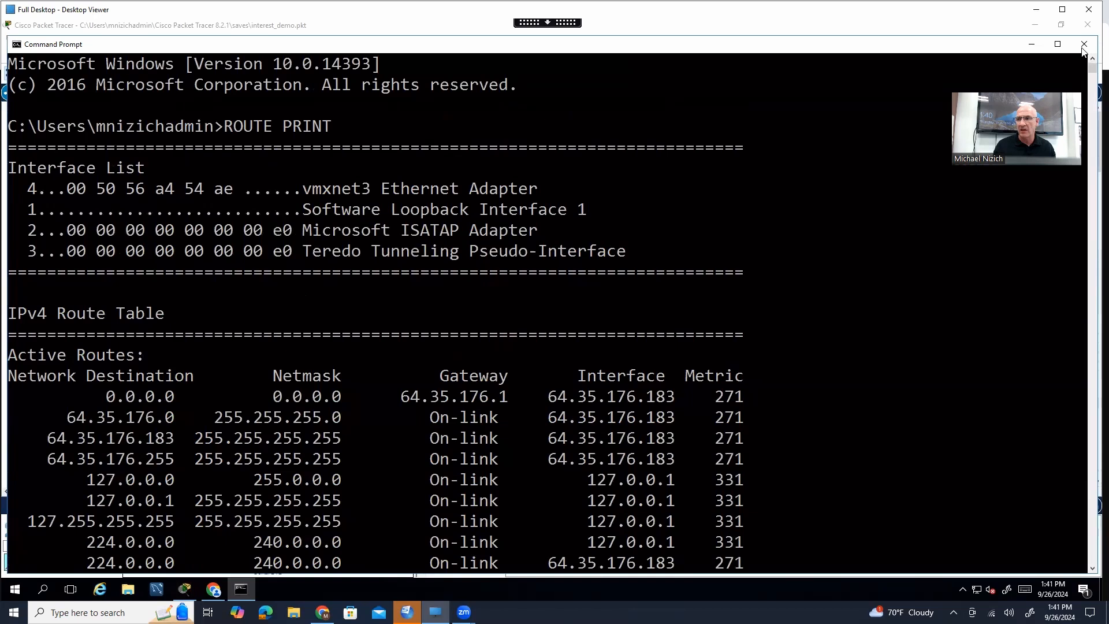
{"action": "left_click", "coordinate": [1084, 44]}
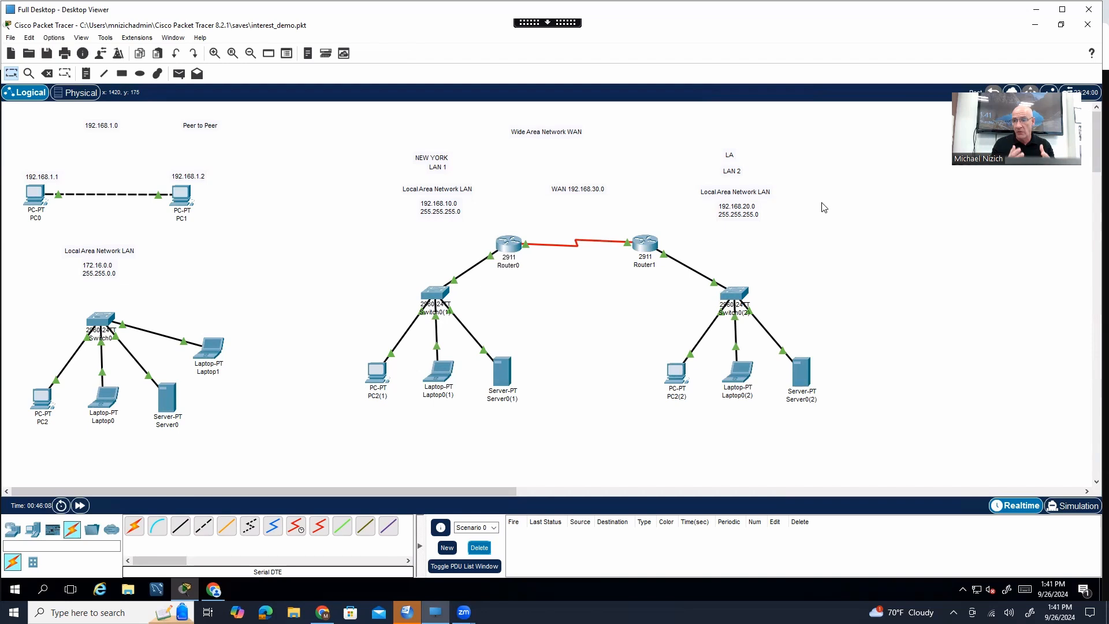
Set PC2(1)'s IPv4 default gateway to 192.168.10.100 and close its configuration window
{"action": "left_click", "coordinate": [379, 377]}
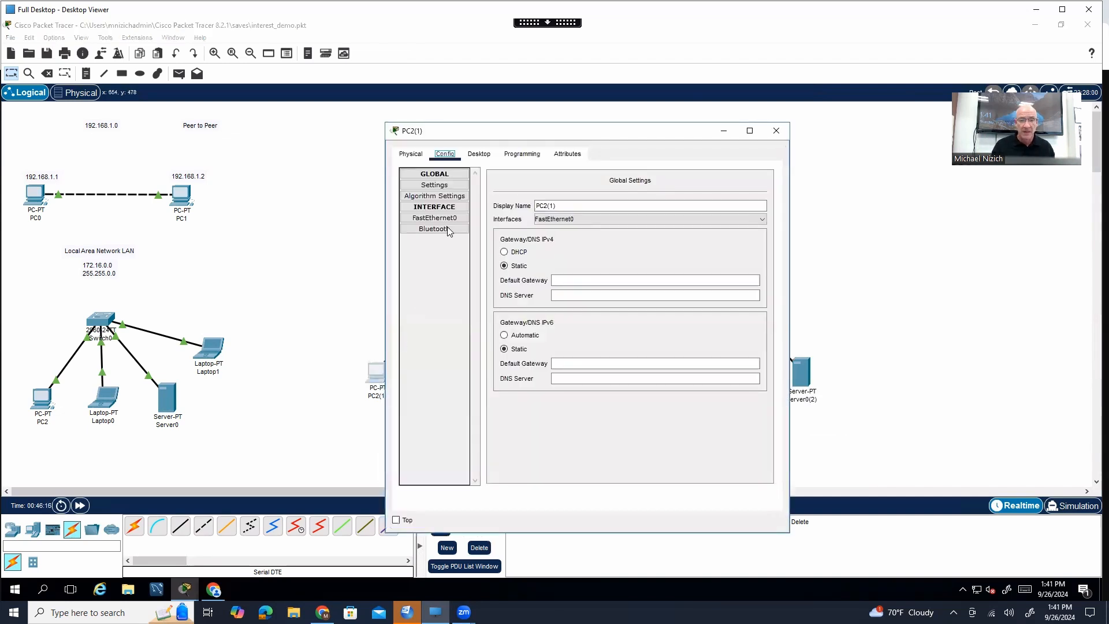
{"action": "left_click", "coordinate": [568, 279]}
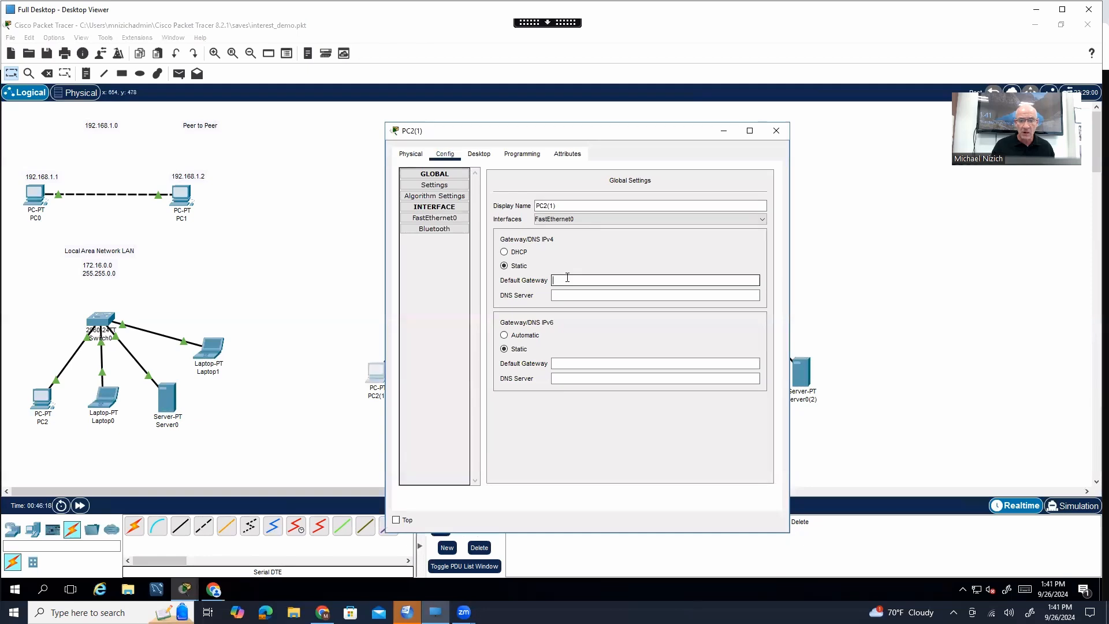
{"action": "type", "text": "192.168.10."}
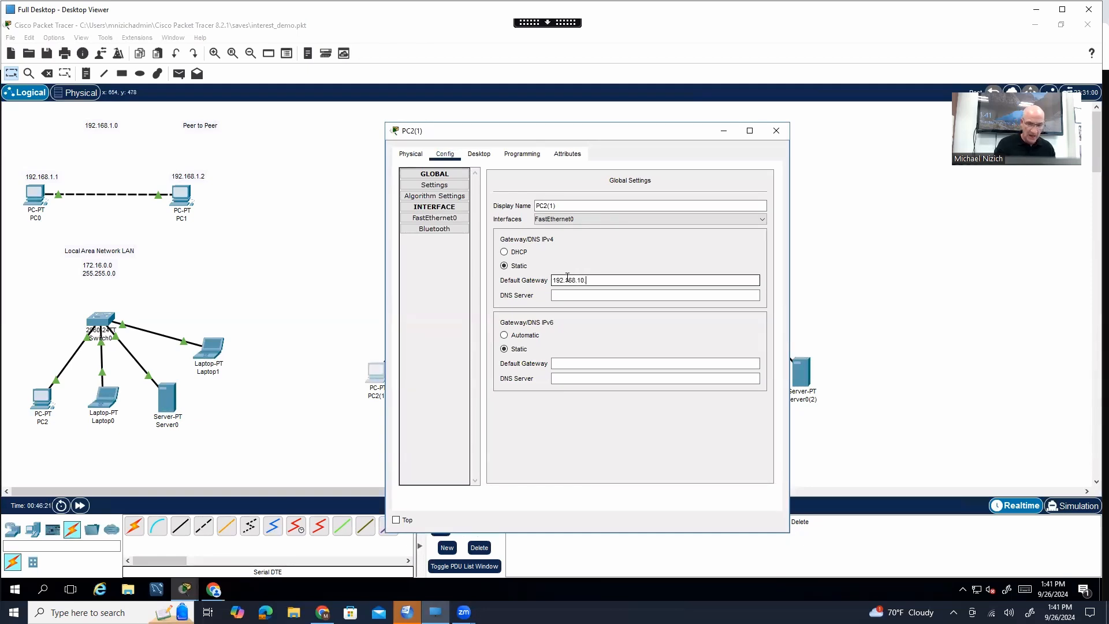
{"action": "type", "text": "100"}
{"action": "key", "text": "Tab"}
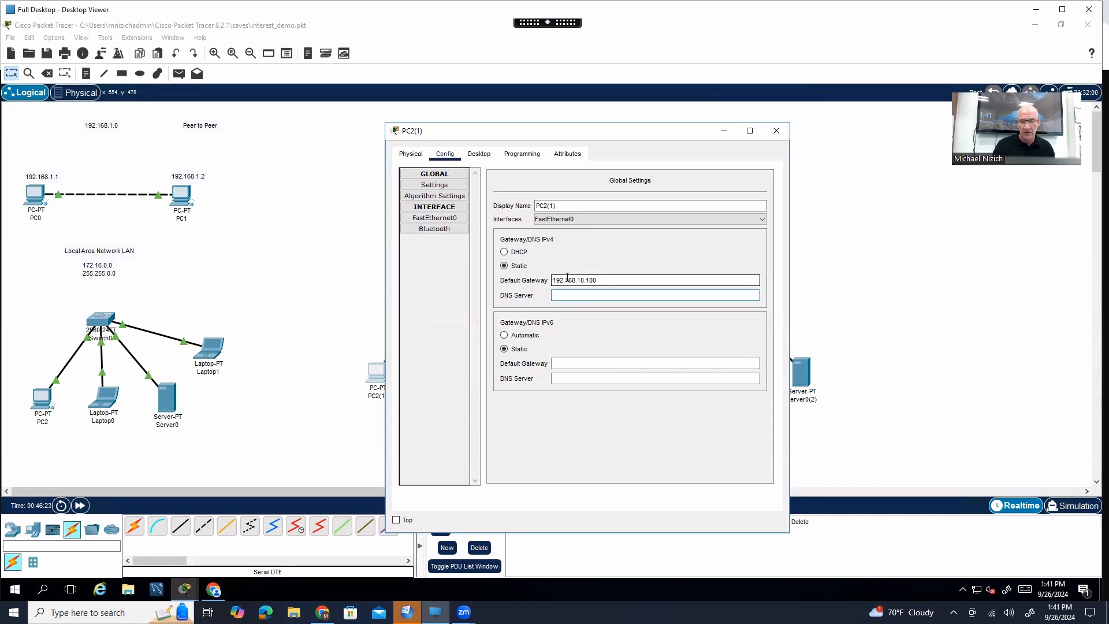
{"action": "left_click", "coordinate": [776, 131]}
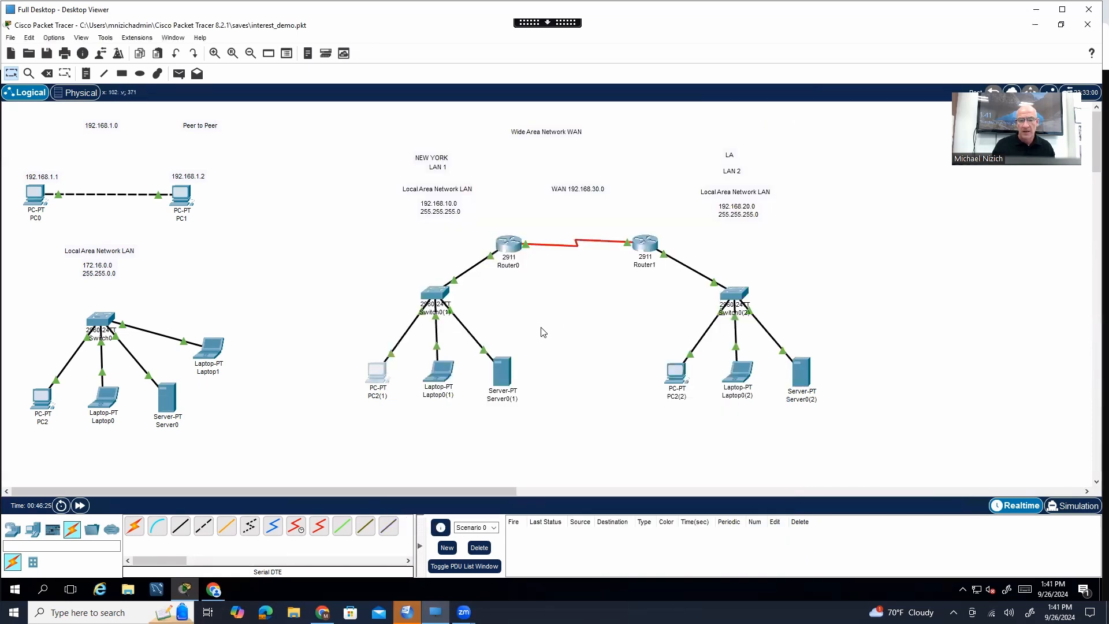
Set Laptop0(1)'s IPv4 default gateway to 192.168.10.100 and close its configuration window
{"action": "left_click", "coordinate": [437, 373]}
{"action": "left_click", "coordinate": [561, 281]}
{"action": "type", "text": "192.168."}
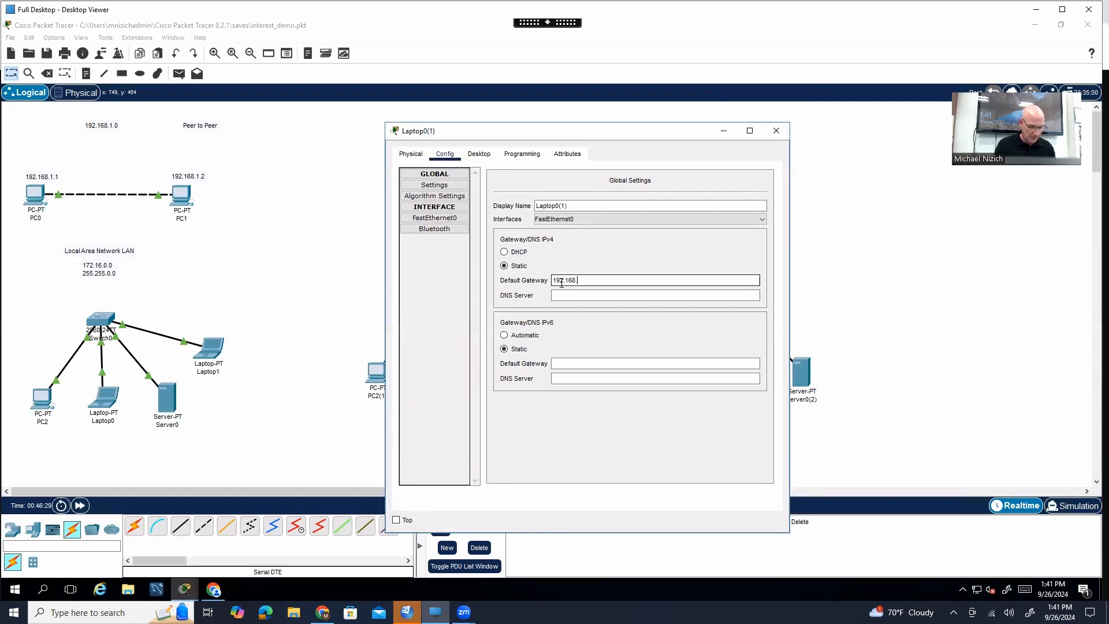
{"action": "type", "text": "10.10"}
{"action": "key", "text": "Tab"}
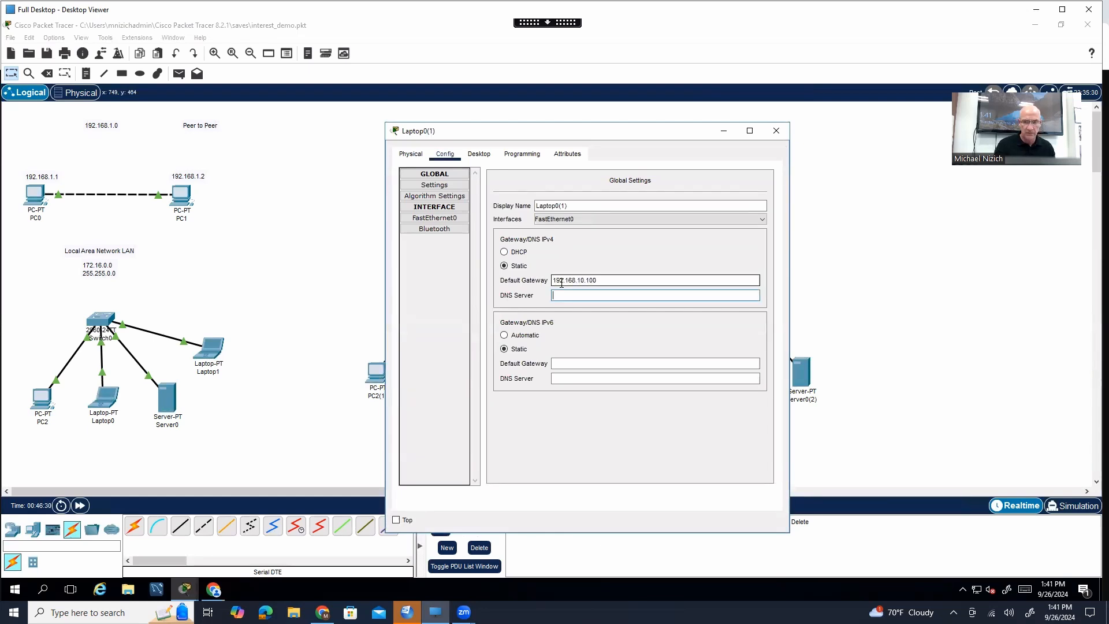
{"action": "left_click", "coordinate": [775, 131]}
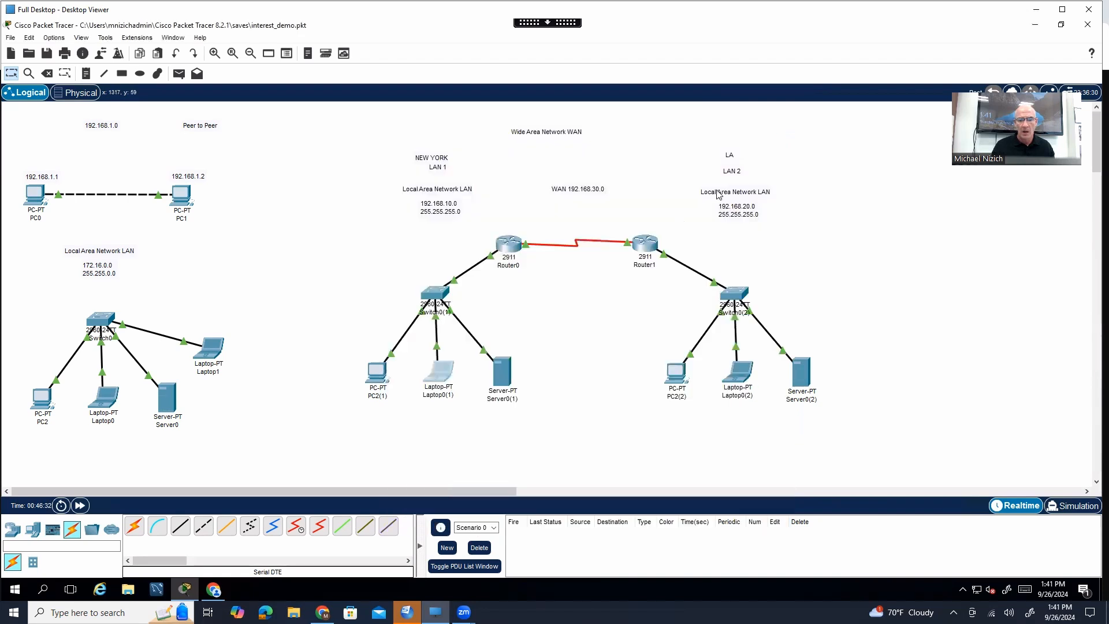
Set Server0(1)'s IPv4 default gateway to 192.168.10.100 and close its configuration window
{"action": "left_click", "coordinate": [501, 371]}
{"action": "left_click", "coordinate": [560, 267]}
{"action": "type", "text": "1"}
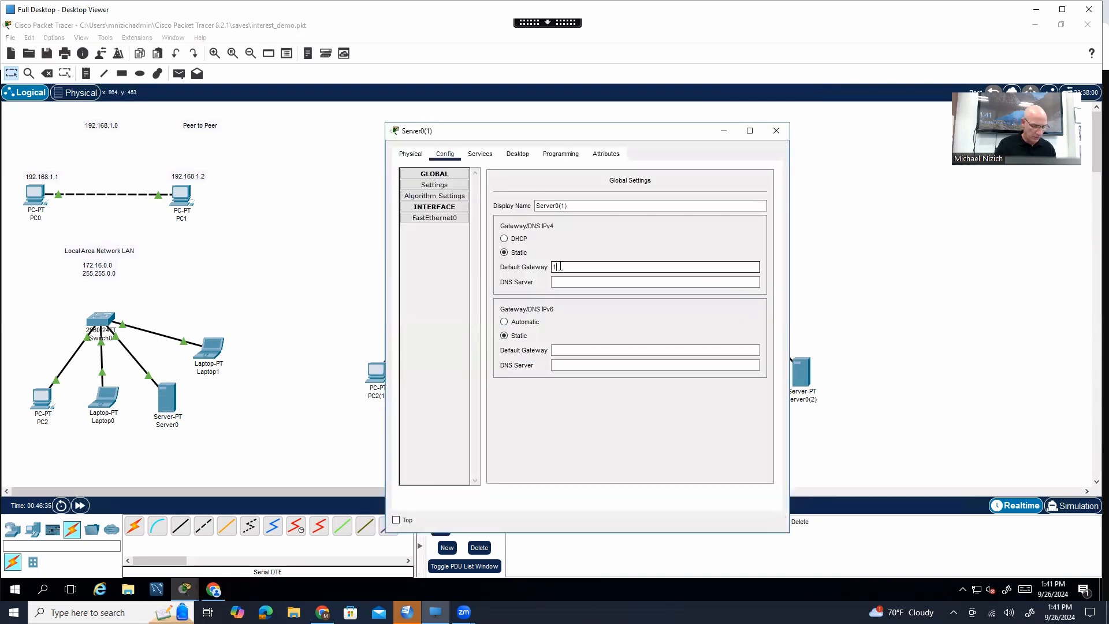
{"action": "type", "text": "92.168.10.100"}
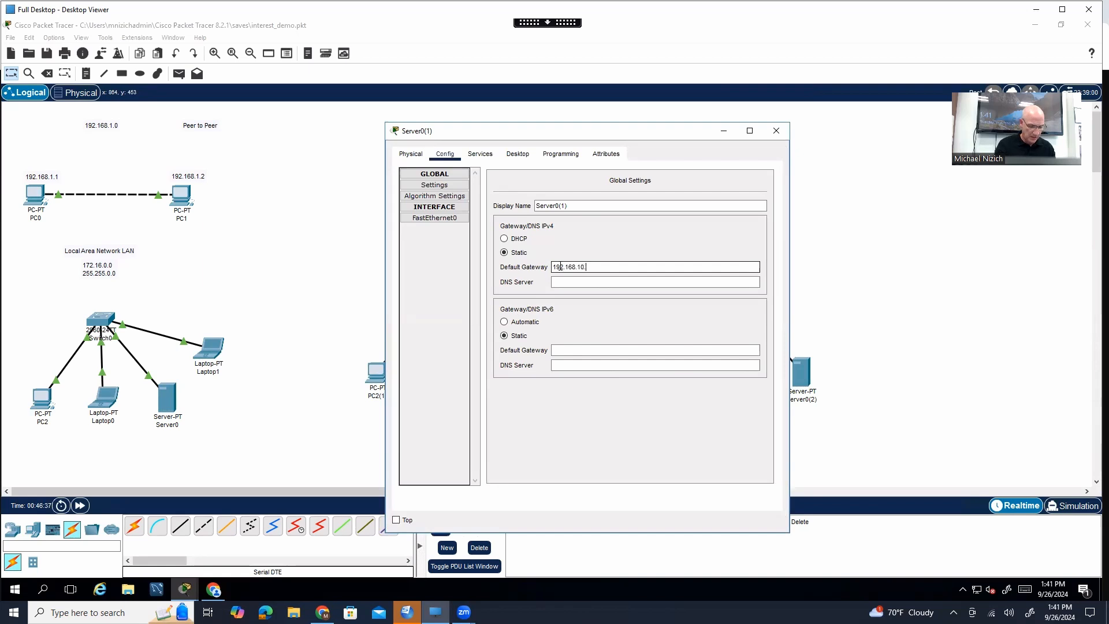
{"action": "key", "text": "Tab"}
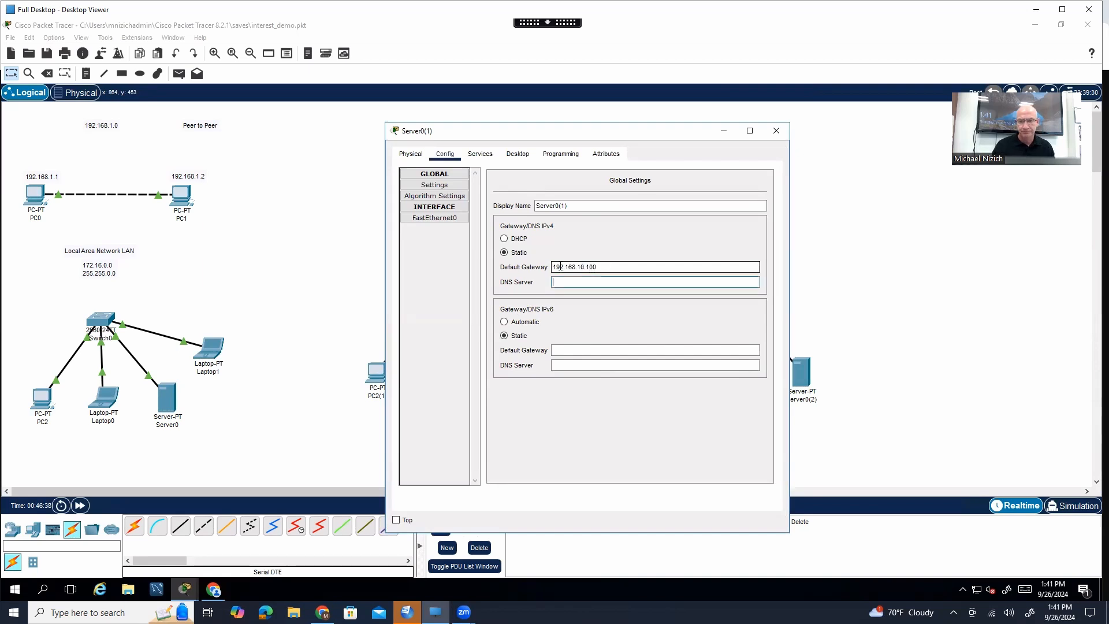
{"action": "left_click", "coordinate": [776, 130]}
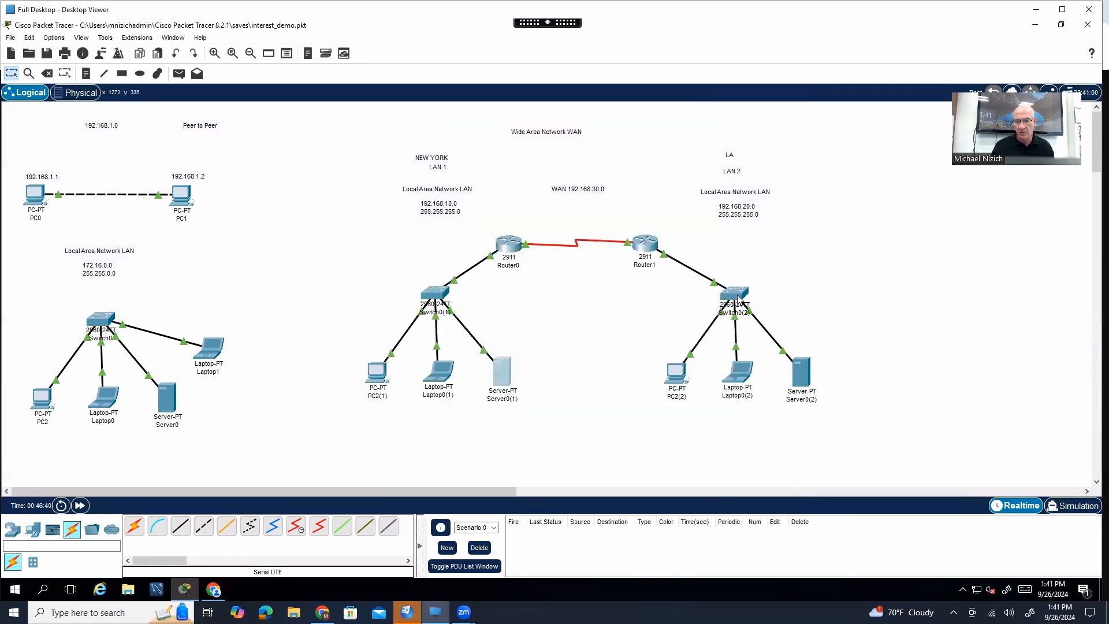
Set PC2(2)'s IPv4 default gateway to 192.168.20.100 and close its configuration window
{"action": "mouse_move", "coordinate": [647, 255]}
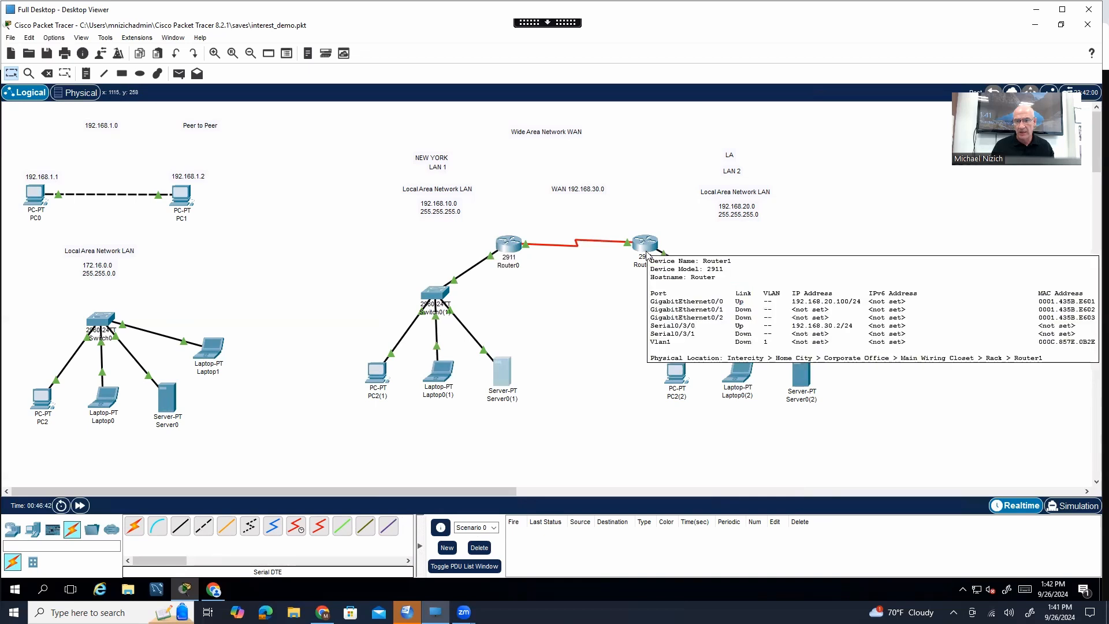
{"action": "left_click", "coordinate": [681, 379]}
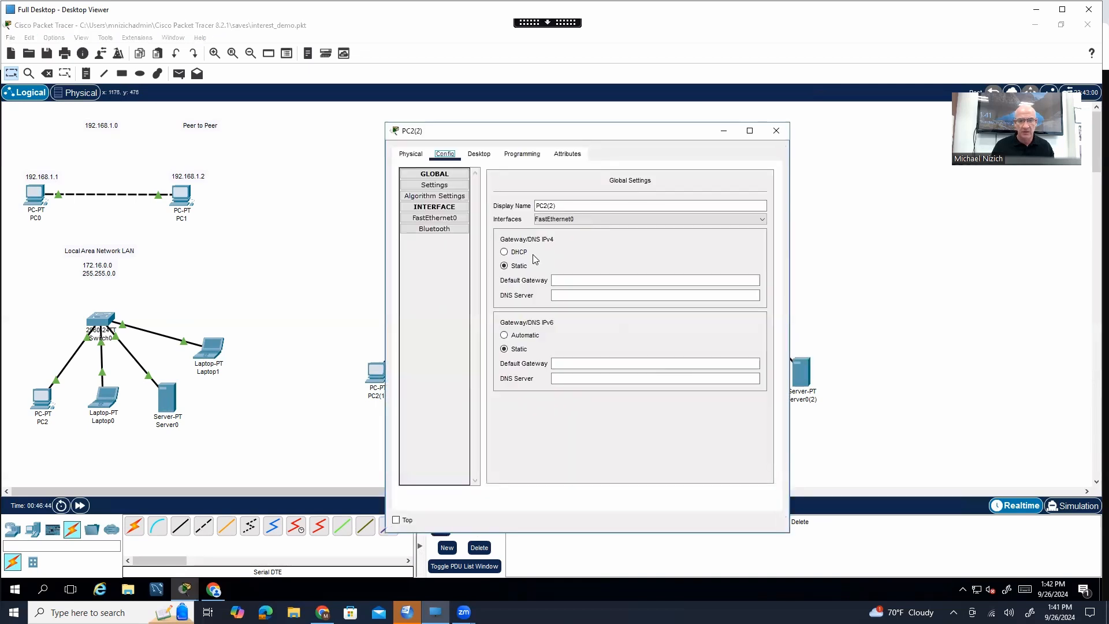
{"action": "left_click", "coordinate": [577, 279]}
{"action": "type", "text": "192"}
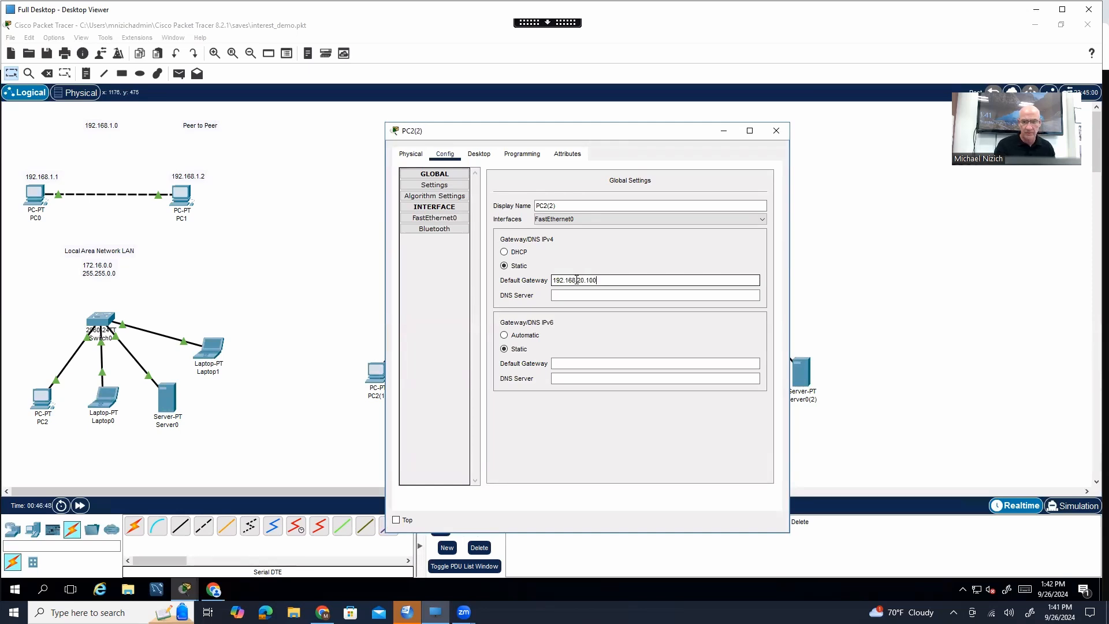
{"action": "type", "text": ".168.20.100"}
{"action": "left_click", "coordinate": [776, 131]}
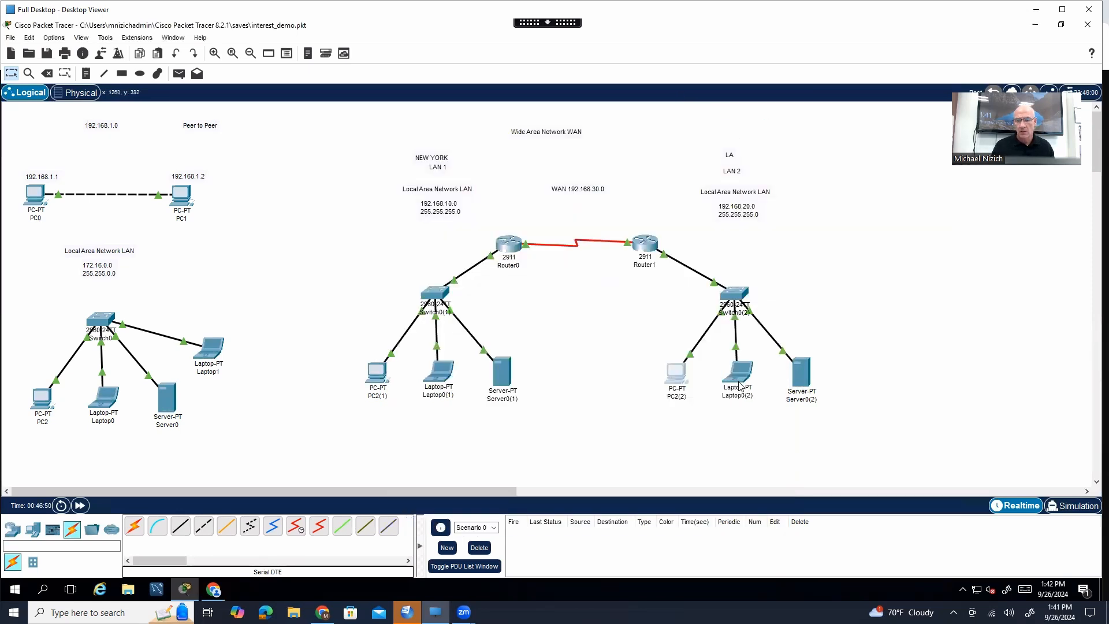
Set Laptop0(2)'s IPv4 default gateway to 192.168.20.100 and close its configuration window
{"action": "left_click", "coordinate": [739, 382]}
{"action": "left_click", "coordinate": [570, 279]}
{"action": "type", "text": "1"}
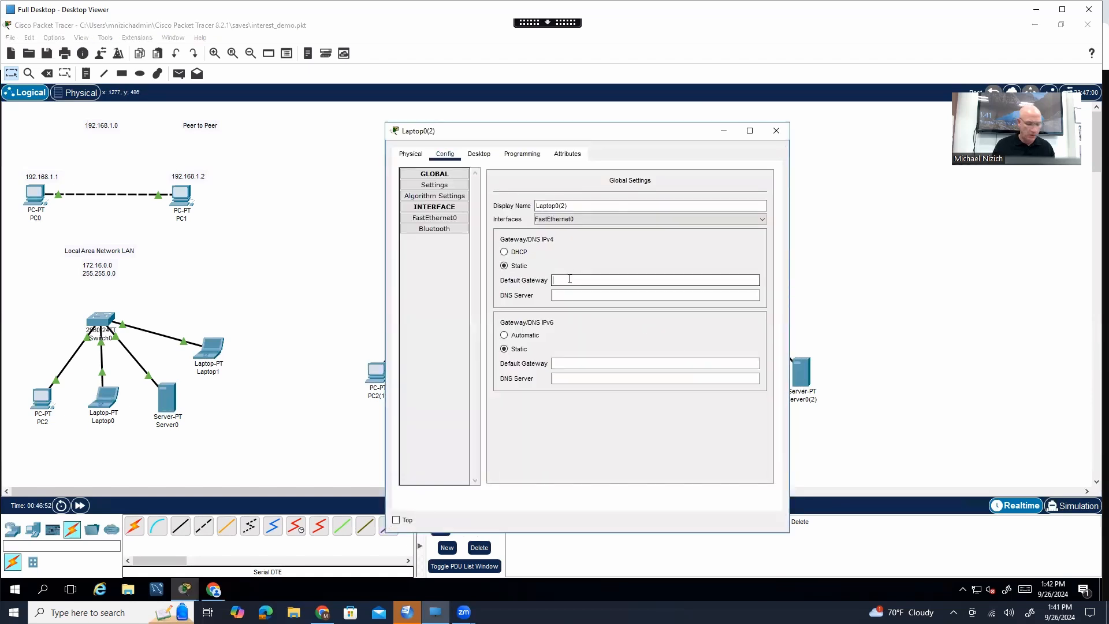
{"action": "type", "text": "92.168.20.100"}
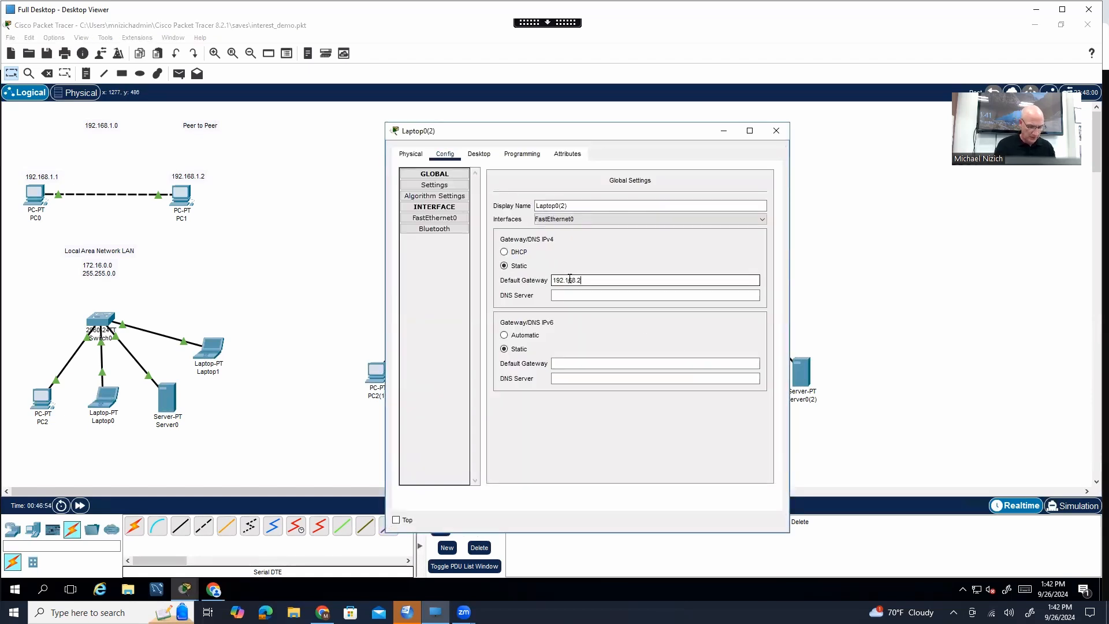
{"action": "left_click", "coordinate": [776, 131]}
Set Server0(2)'s IPv4 default gateway to 192.168.20.100 and close its configuration window
{"action": "left_click", "coordinate": [797, 367]}
{"action": "left_click", "coordinate": [590, 265]}
{"action": "type", "text": "192.168.20.100"}
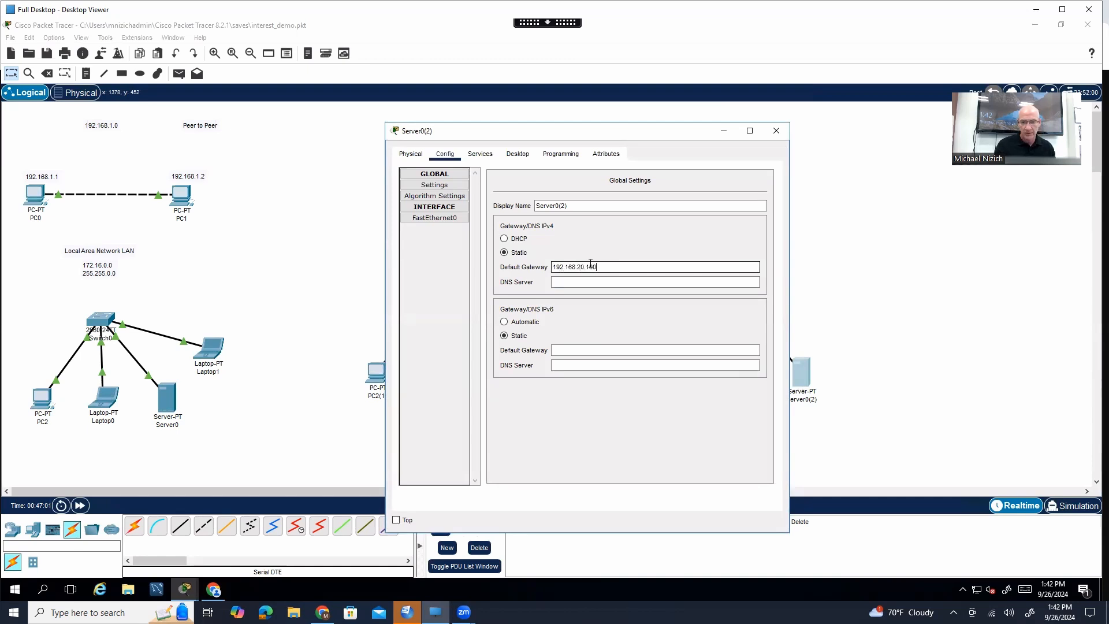
{"action": "left_click", "coordinate": [776, 131]}
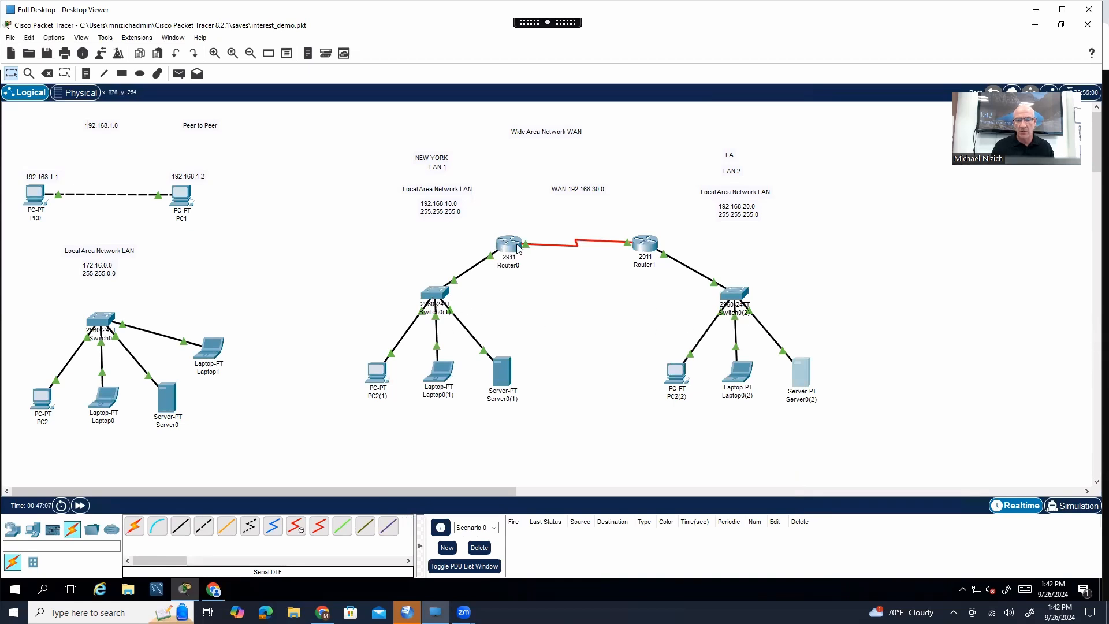
Place a note reading "dg 192.168.20.100" above Router0 and another with the same text above Router1
{"action": "key", "text": "n"}
{"action": "left_click", "coordinate": [494, 218]}
{"action": "type", "text": "dg 192.168.20.100"}
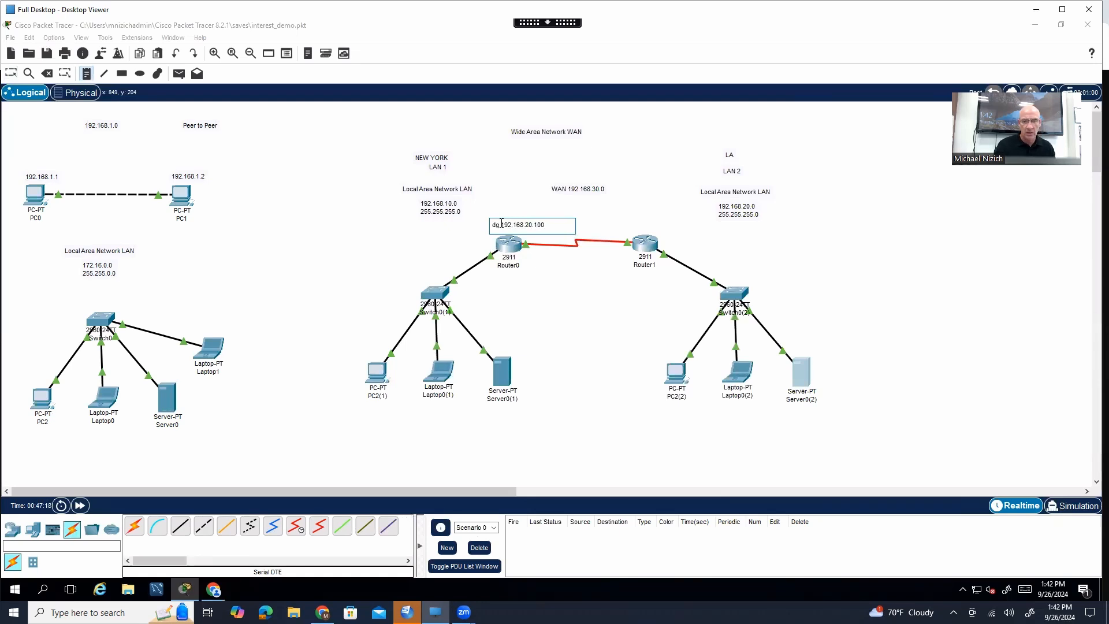
{"action": "left_click", "coordinate": [629, 222]}
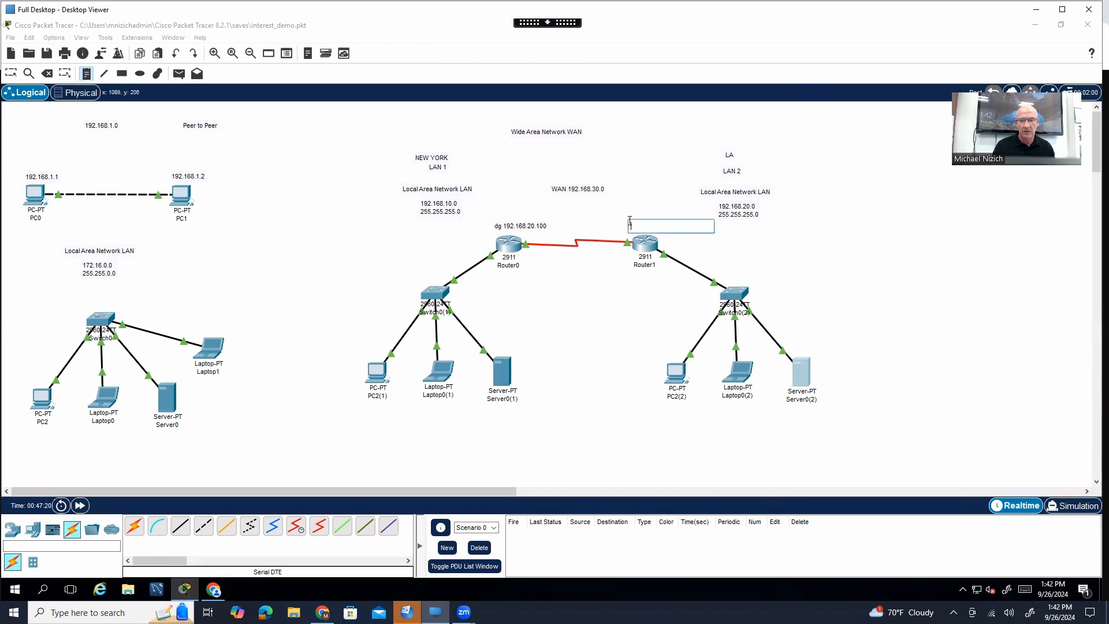
{"action": "type", "text": "dg 192.168.20.100"}
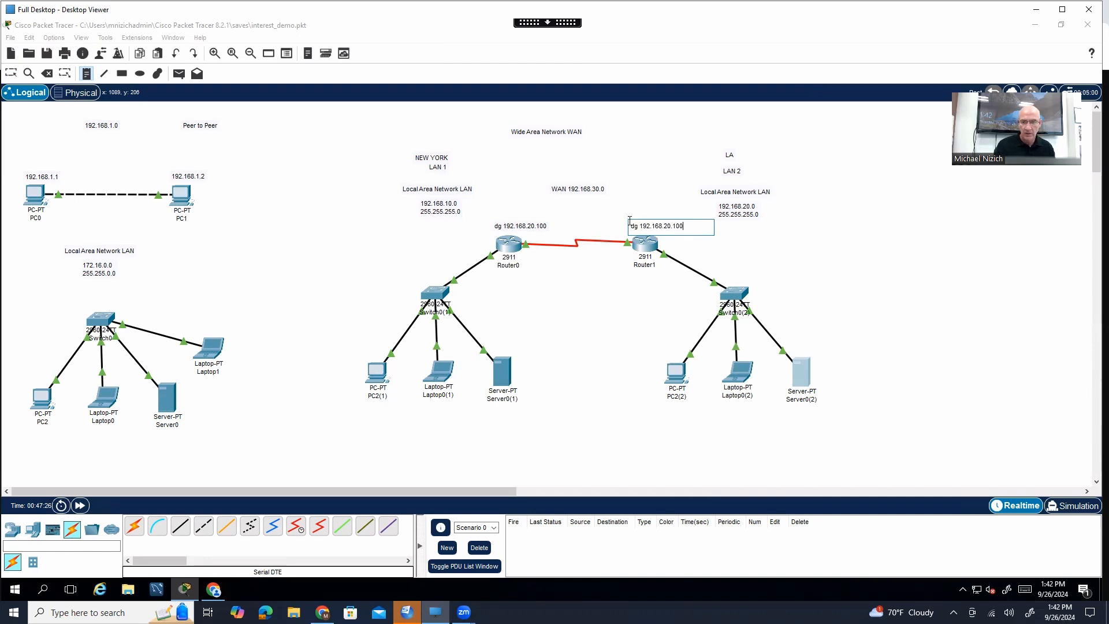
Change the gateway note above Router0 to "dg 192.168.10.100" and save the file
{"action": "left_click", "coordinate": [537, 226]}
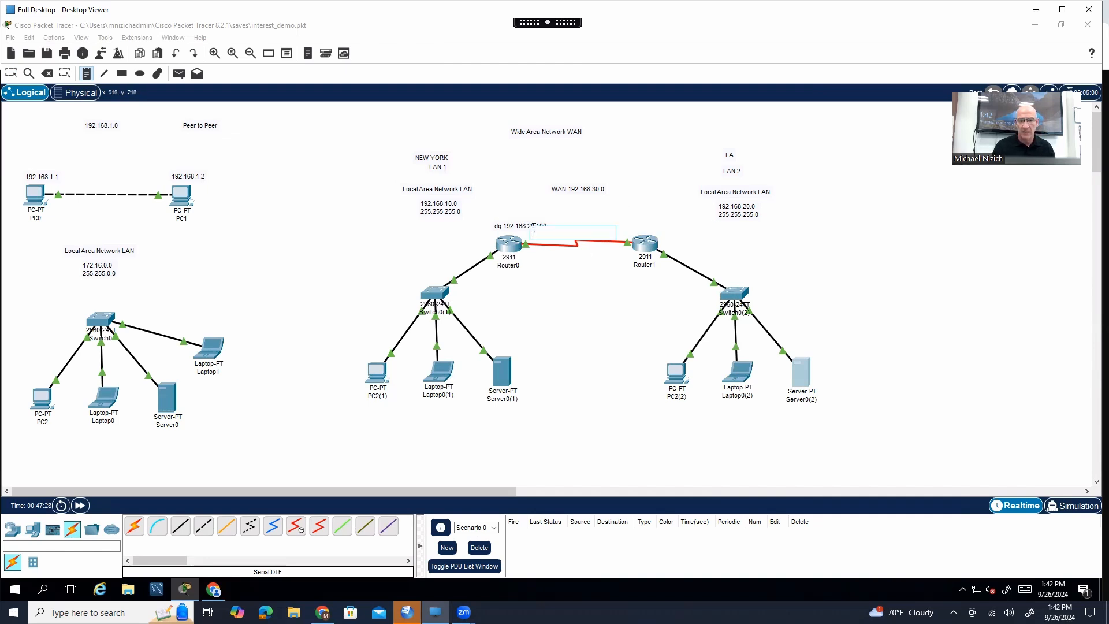
{"action": "key", "text": "Escape"}
{"action": "double_click", "coordinate": [530, 226]}
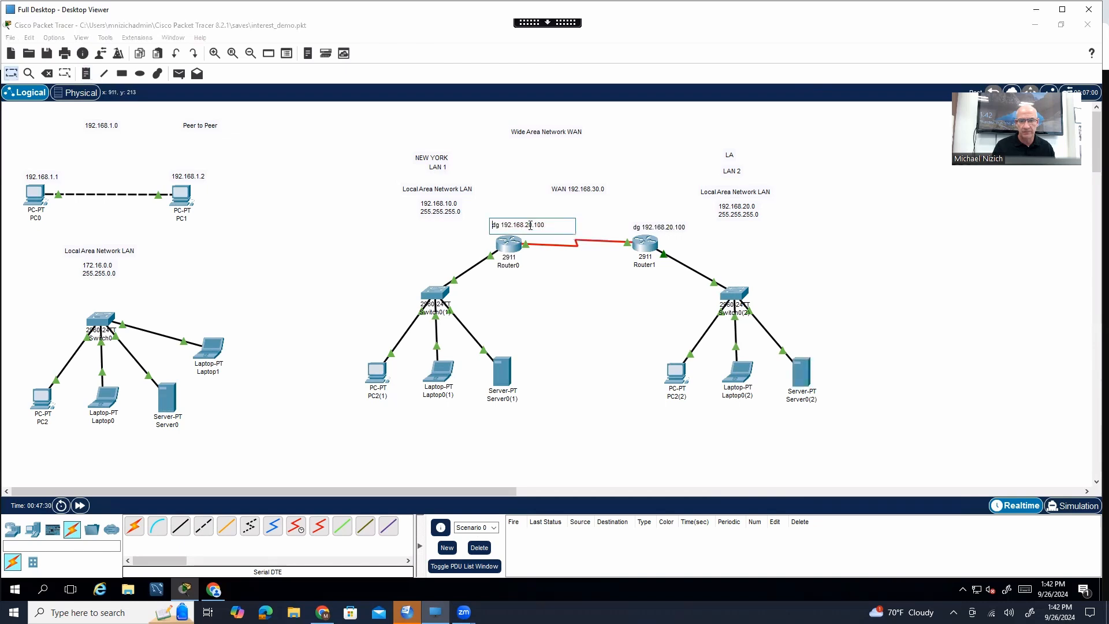
{"action": "key", "text": "BackSpace"}
{"action": "type", "text": "1"}
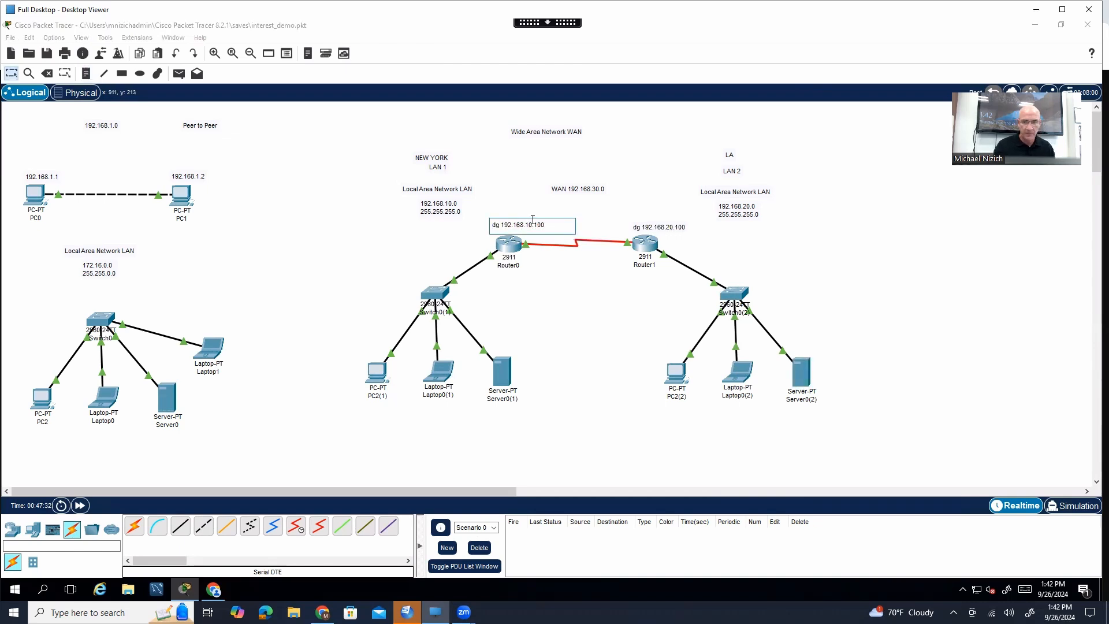
{"action": "key", "text": "Return"}
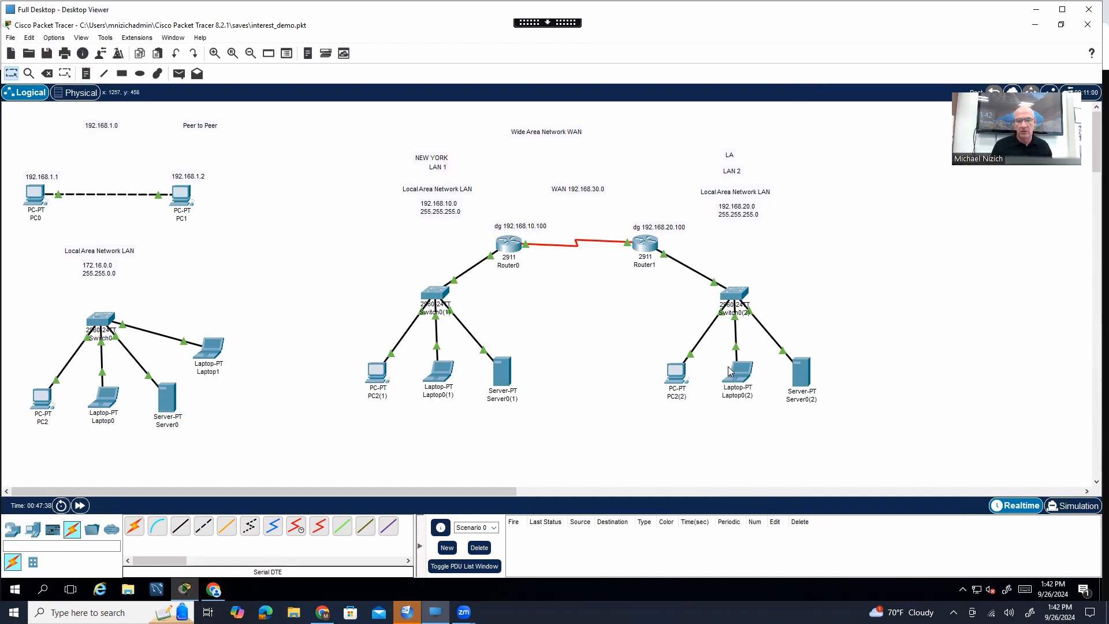
{"action": "left_click", "coordinate": [49, 54]}
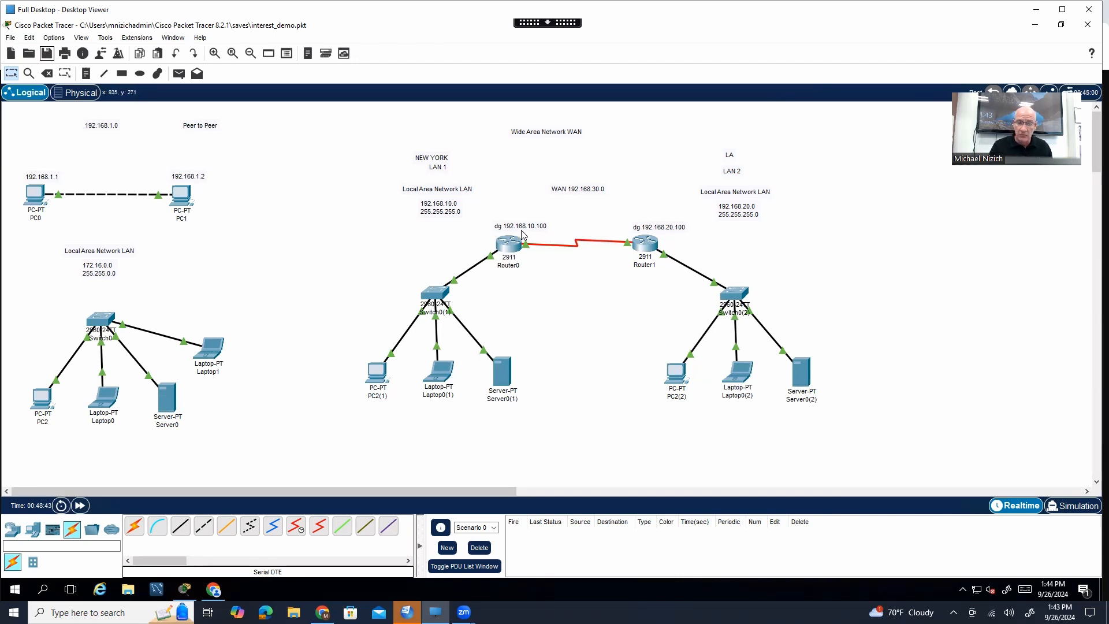
Add a static route on Router0 to network 192.168.20.0, mask 255.255.255.0, with next hop 192.168.30.2
{"action": "mouse_move", "coordinate": [510, 246]}
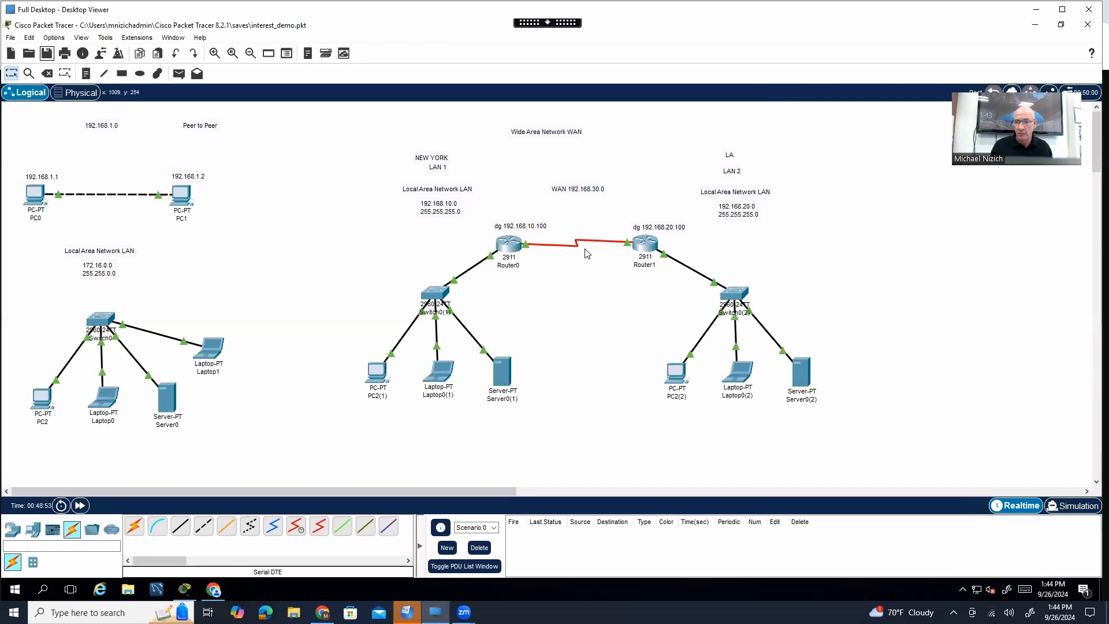
{"action": "left_click", "coordinate": [510, 246]}
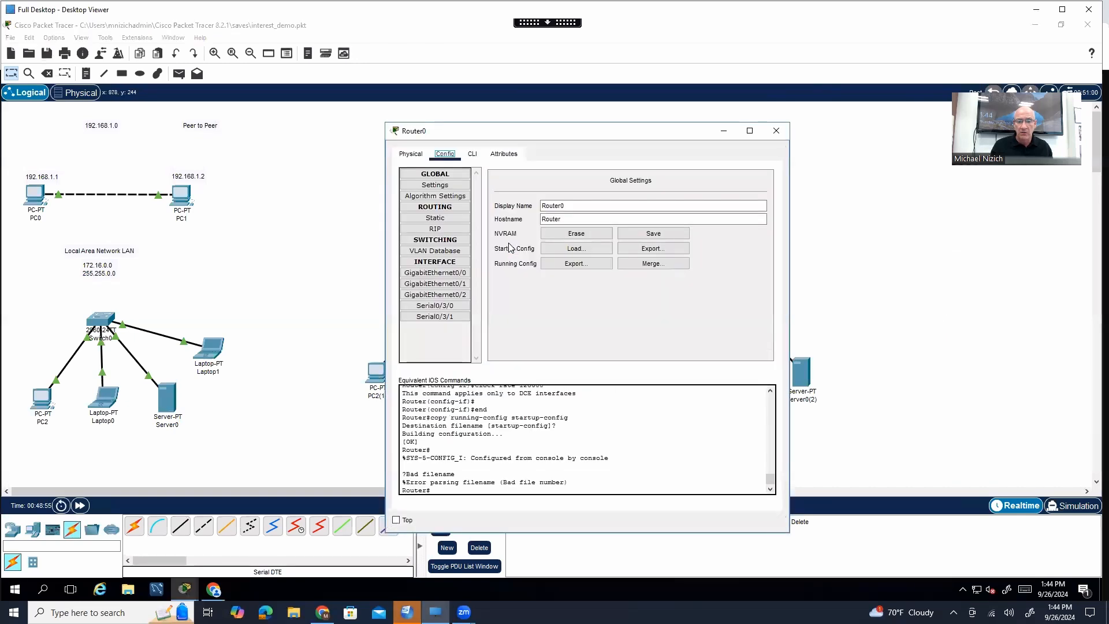
{"action": "left_click", "coordinate": [436, 219]}
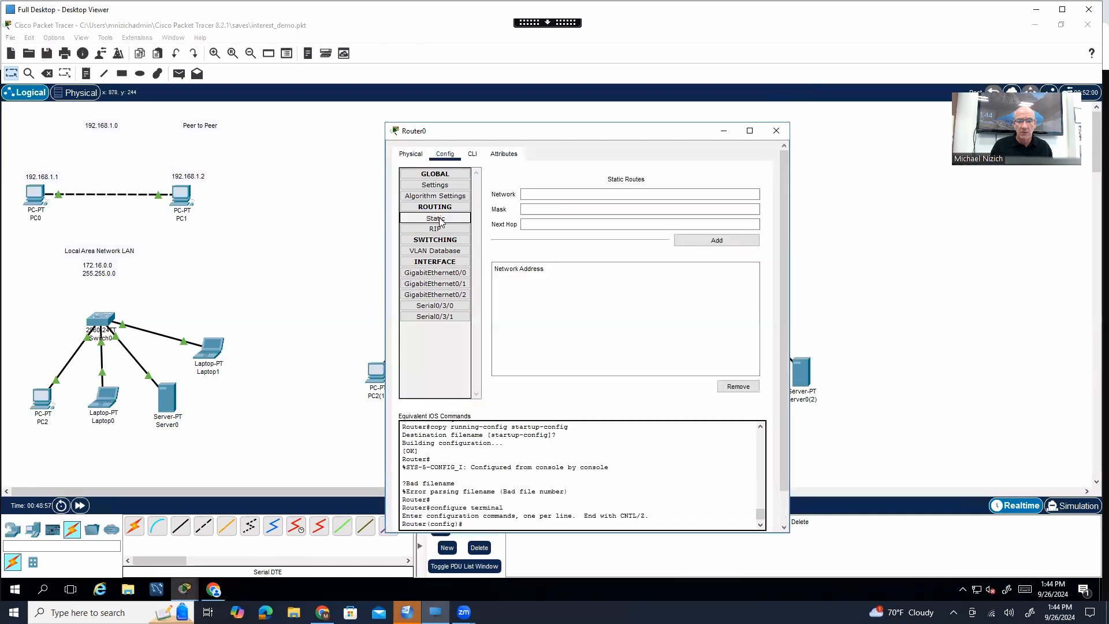
{"action": "left_click_drag", "start_coordinate": [554, 130], "coordinate": [346, 119]}
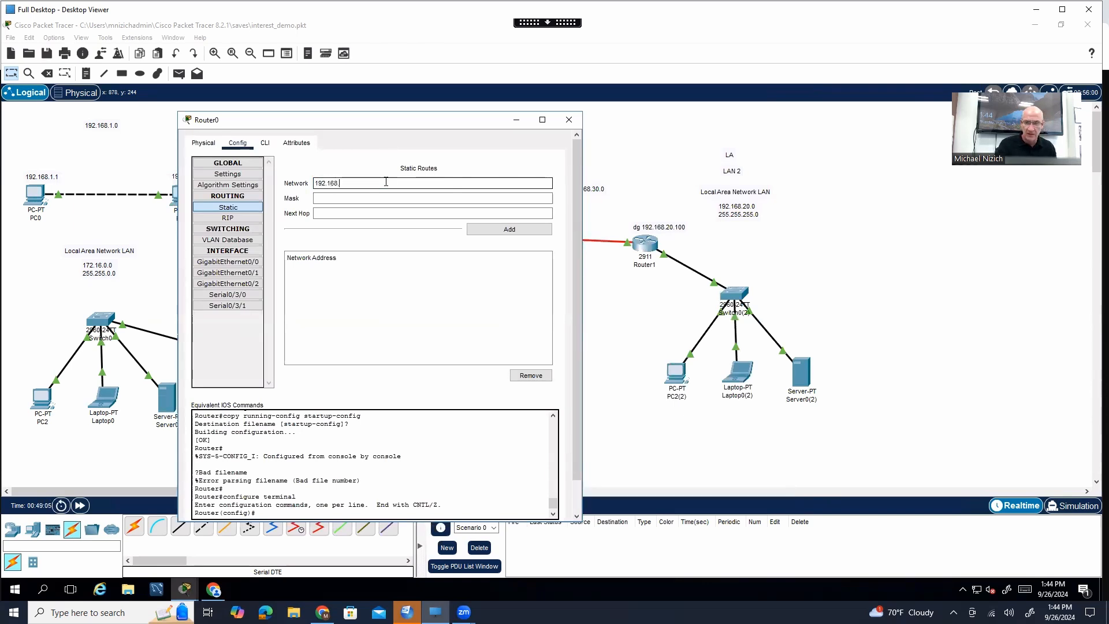
{"action": "key", "text": "Tab"}
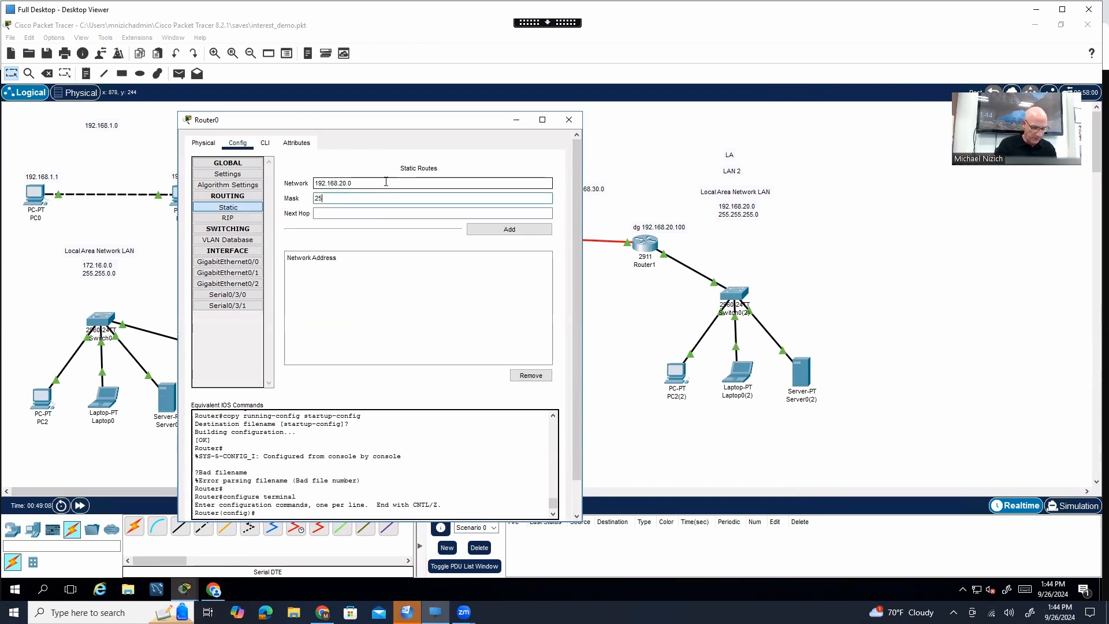
{"action": "key", "text": "BackSpace"}
{"action": "key", "text": "Tab"}
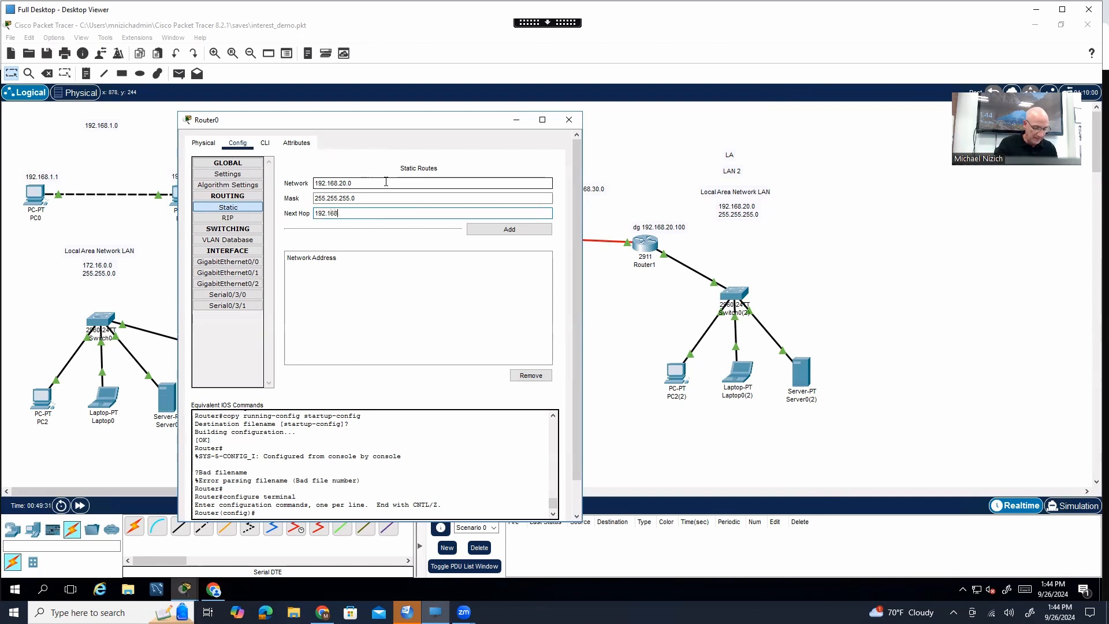
{"action": "type", "text": "2"}
{"action": "key", "text": "Tab"}
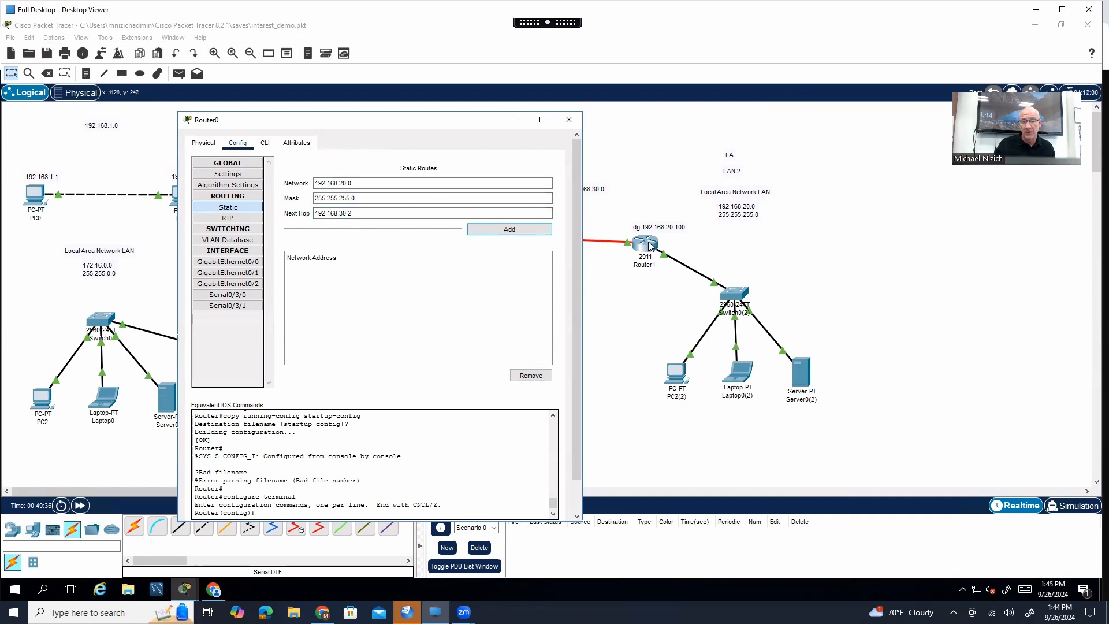
{"action": "left_click", "coordinate": [523, 232]}
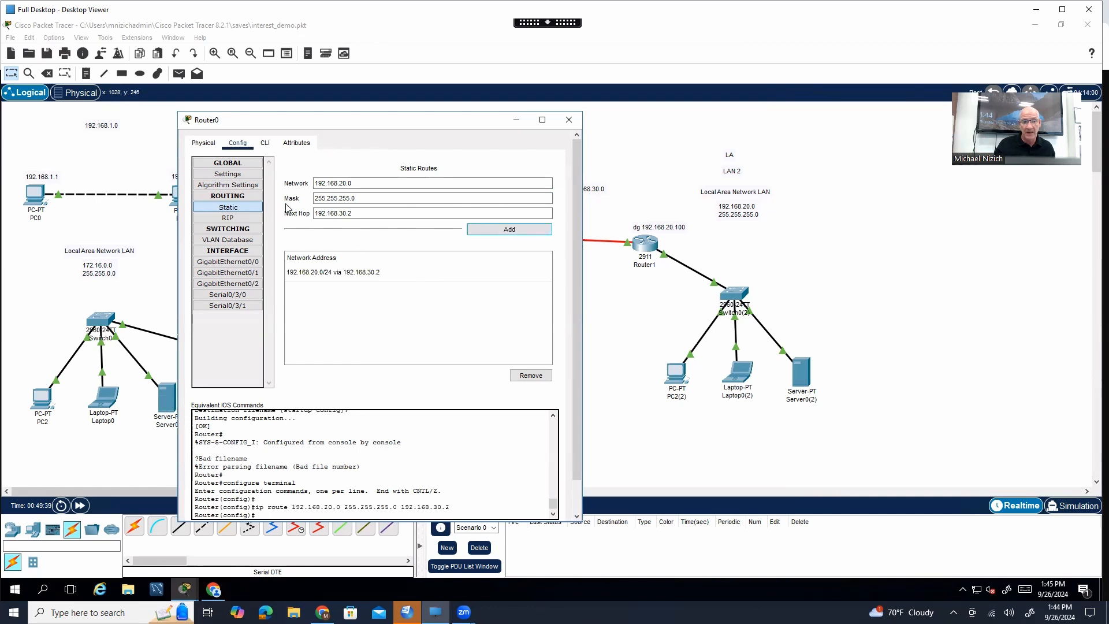
Save Router0's configuration to NVRAM and close its configuration window
{"action": "left_click", "coordinate": [244, 179]}
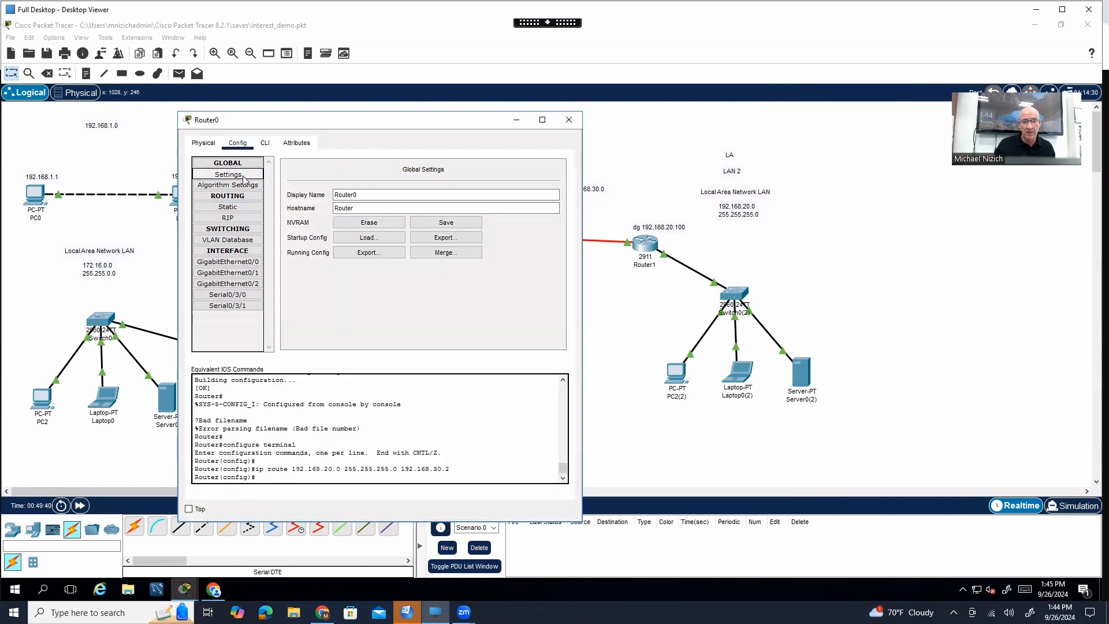
{"action": "left_click", "coordinate": [471, 223]}
{"action": "left_click", "coordinate": [569, 119]}
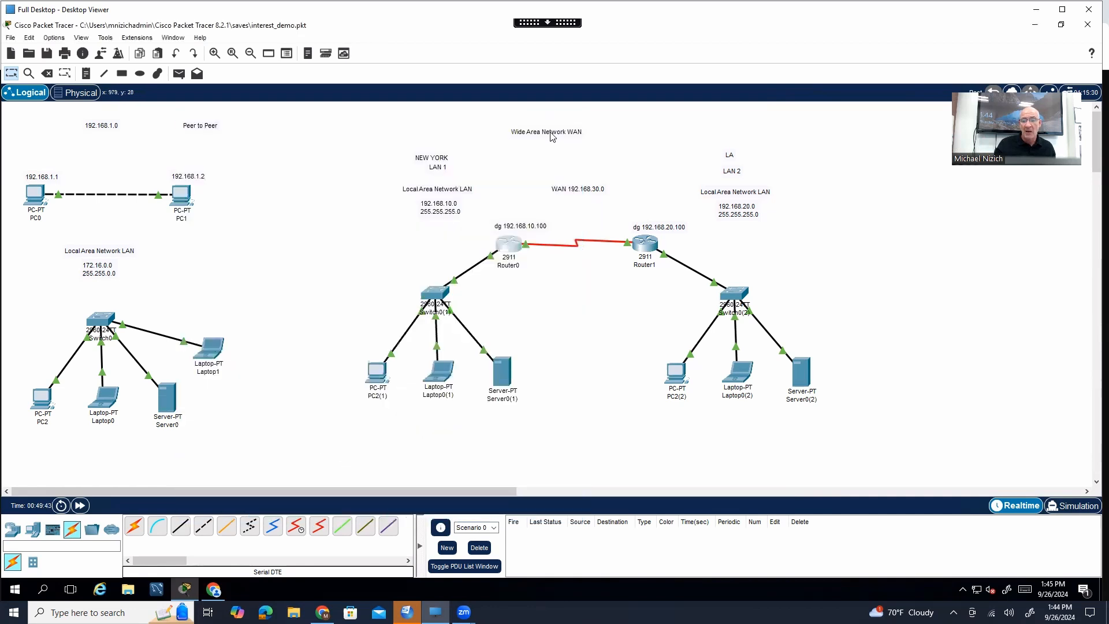
Add a static route on Router1 to network 192.168.10.0, mask 255.255.255.0, with next hop 192.168.30.1
{"action": "left_click", "coordinate": [647, 242]}
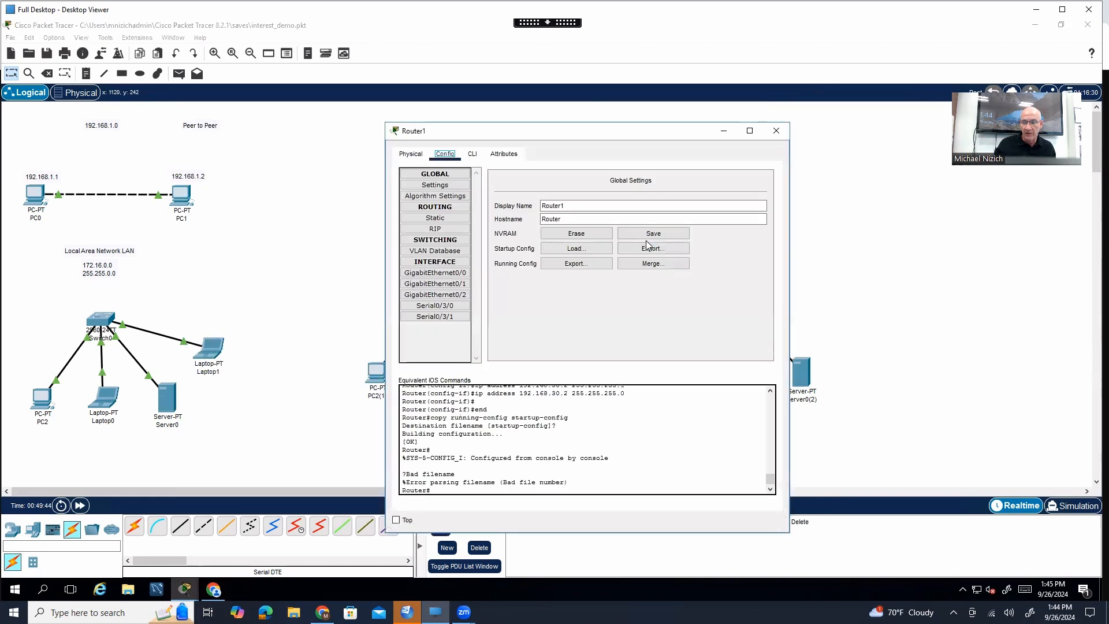
{"action": "left_click", "coordinate": [776, 131]}
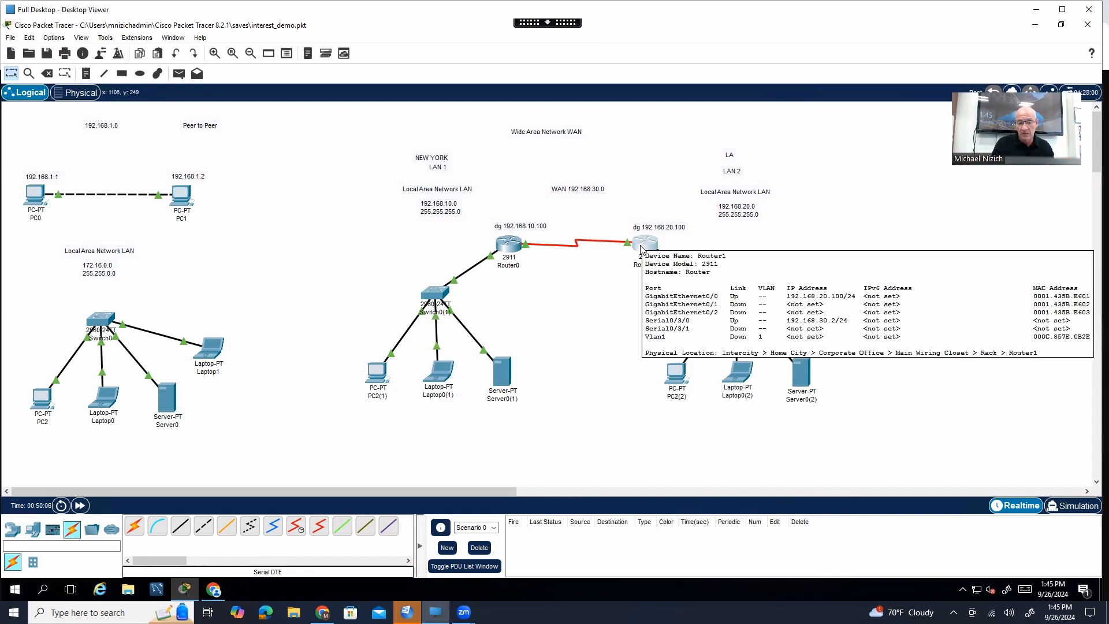
{"action": "left_click", "coordinate": [642, 250]}
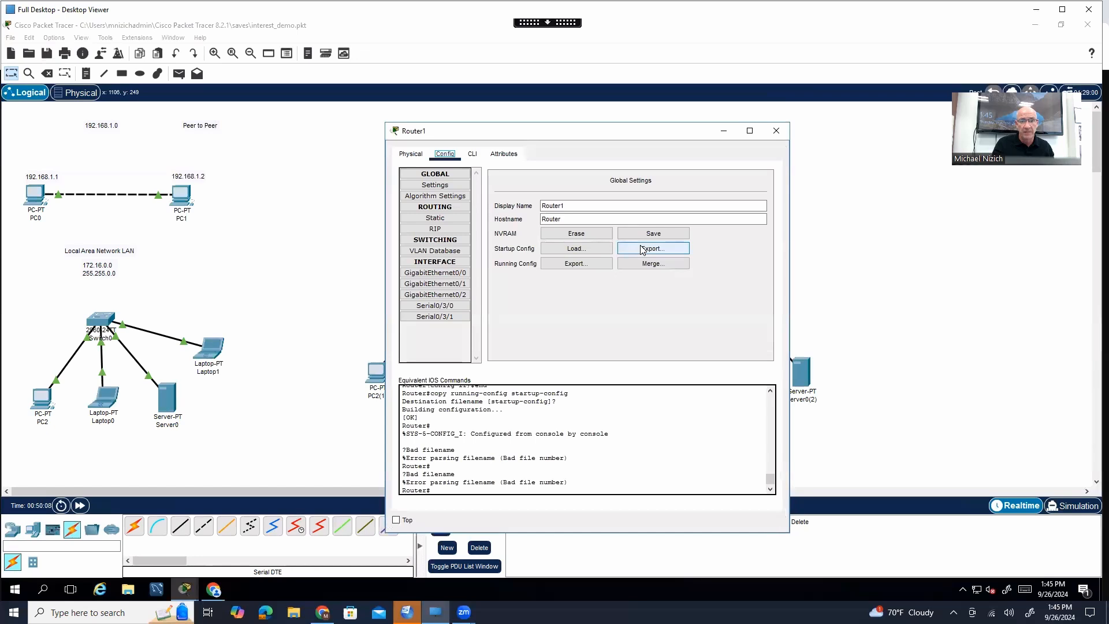
{"action": "left_click", "coordinate": [444, 207]}
{"action": "left_click", "coordinate": [443, 206]}
{"action": "left_click", "coordinate": [439, 217]}
{"action": "left_click", "coordinate": [571, 195]}
{"action": "left_click_drag", "start_coordinate": [594, 137], "coordinate": [819, 127]}
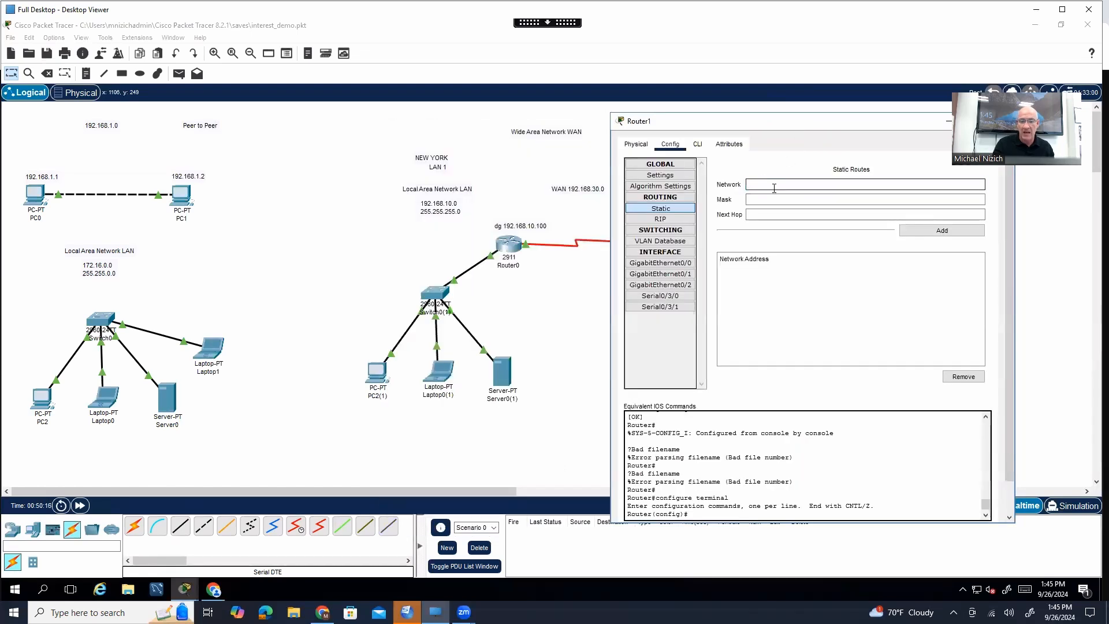
{"action": "type", "text": "192.168.10.0"}
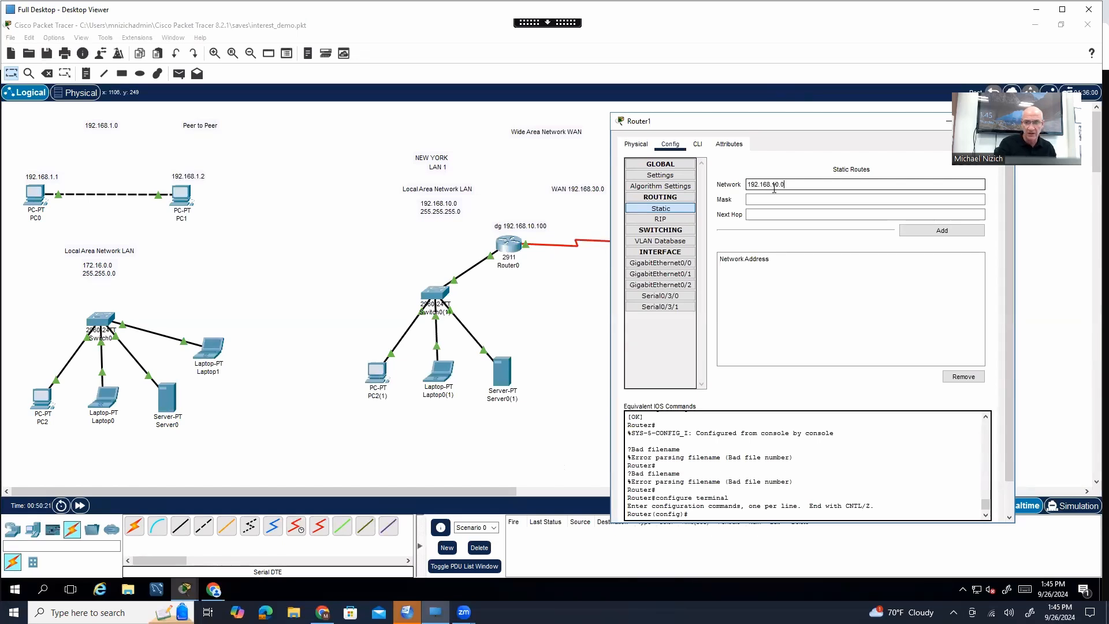
{"action": "key", "text": "Tab"}
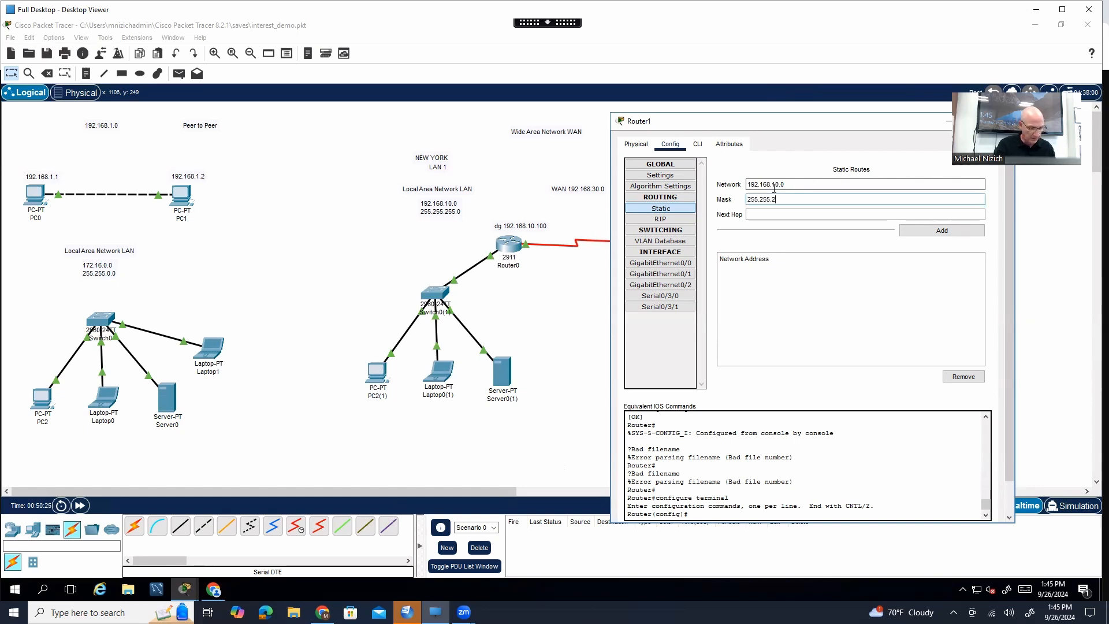
{"action": "key", "text": "Tab"}
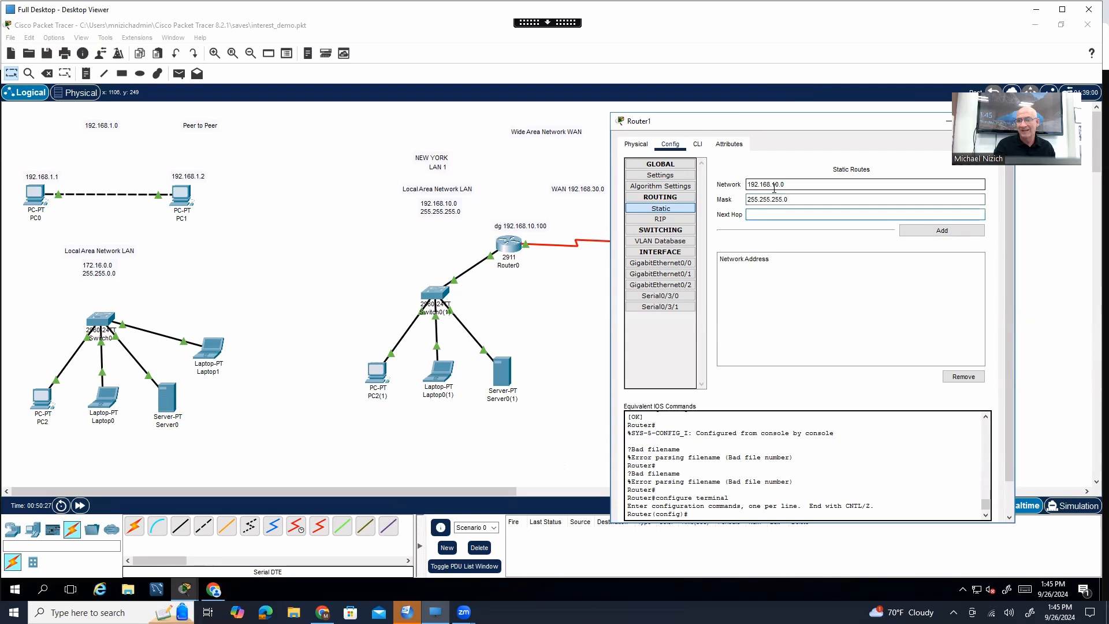
{"action": "type", "text": "192.168."}
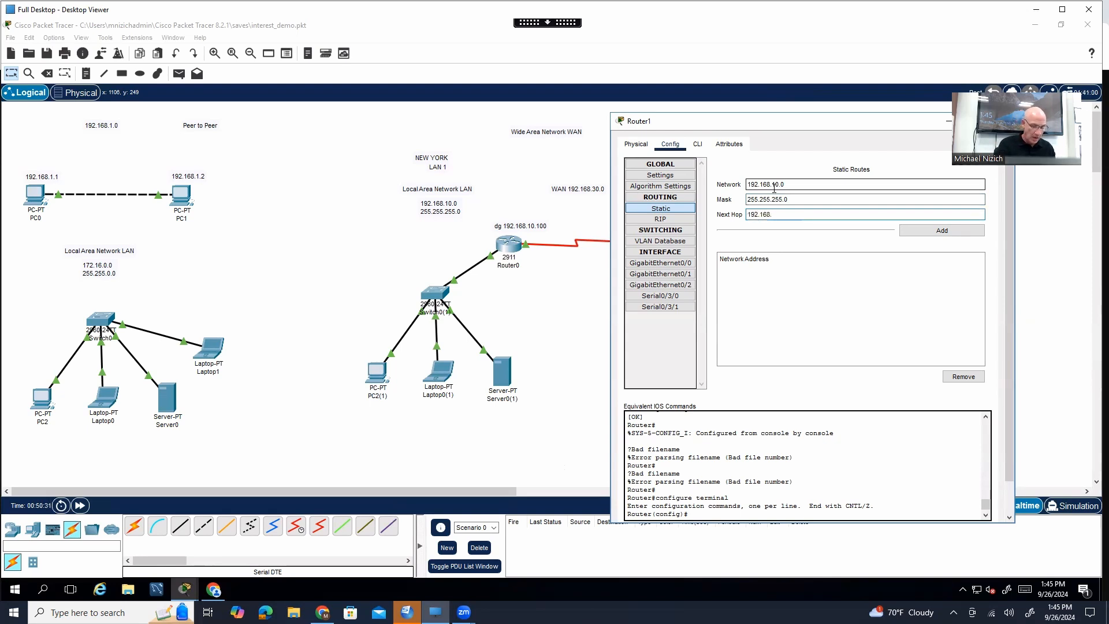
{"action": "type", "text": "30.1"}
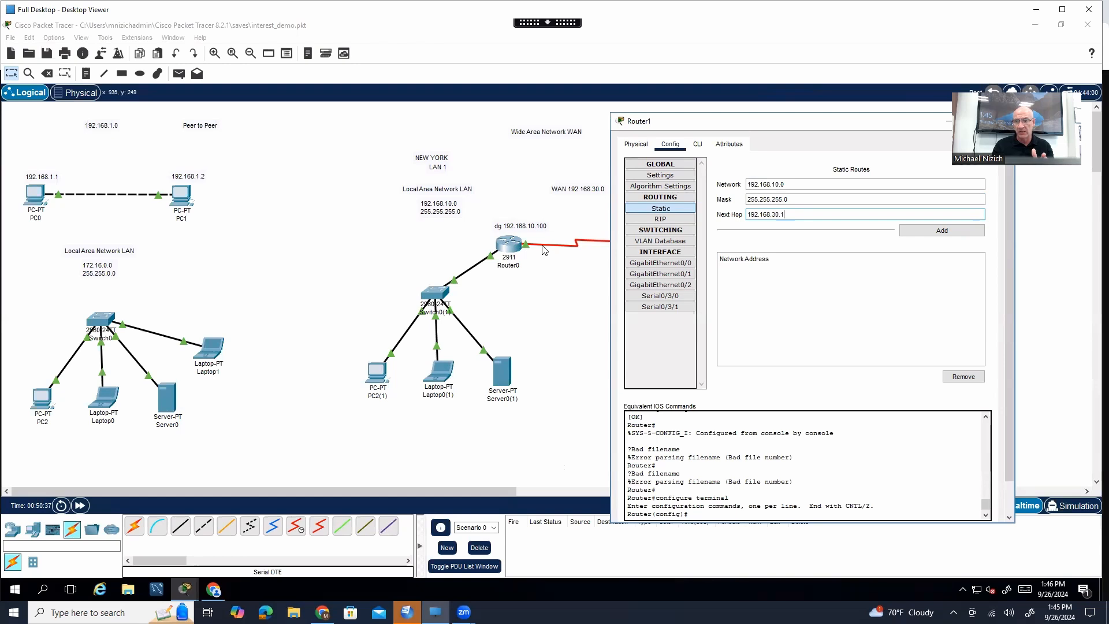
{"action": "left_click", "coordinate": [934, 231]}
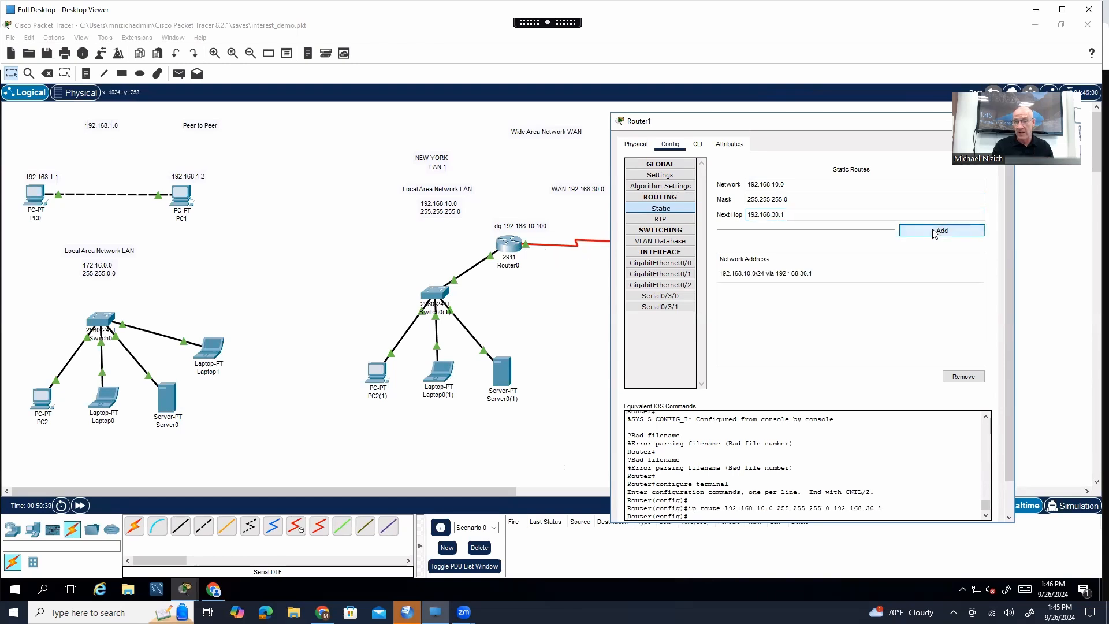
Save Router1's configuration to NVRAM, close its configuration window and save the Packet Tracer file
{"action": "left_click", "coordinate": [683, 179]}
{"action": "left_click", "coordinate": [887, 227]}
{"action": "left_click_drag", "start_coordinate": [812, 131], "coordinate": [670, 142]}
{"action": "left_click", "coordinate": [865, 130]}
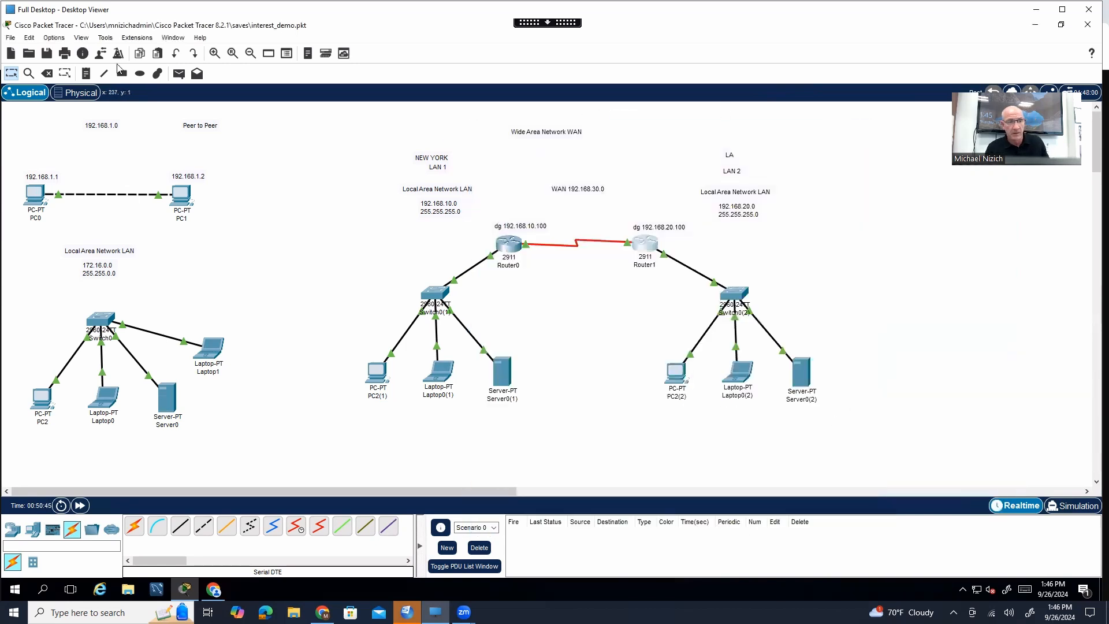
{"action": "left_click", "coordinate": [47, 55]}
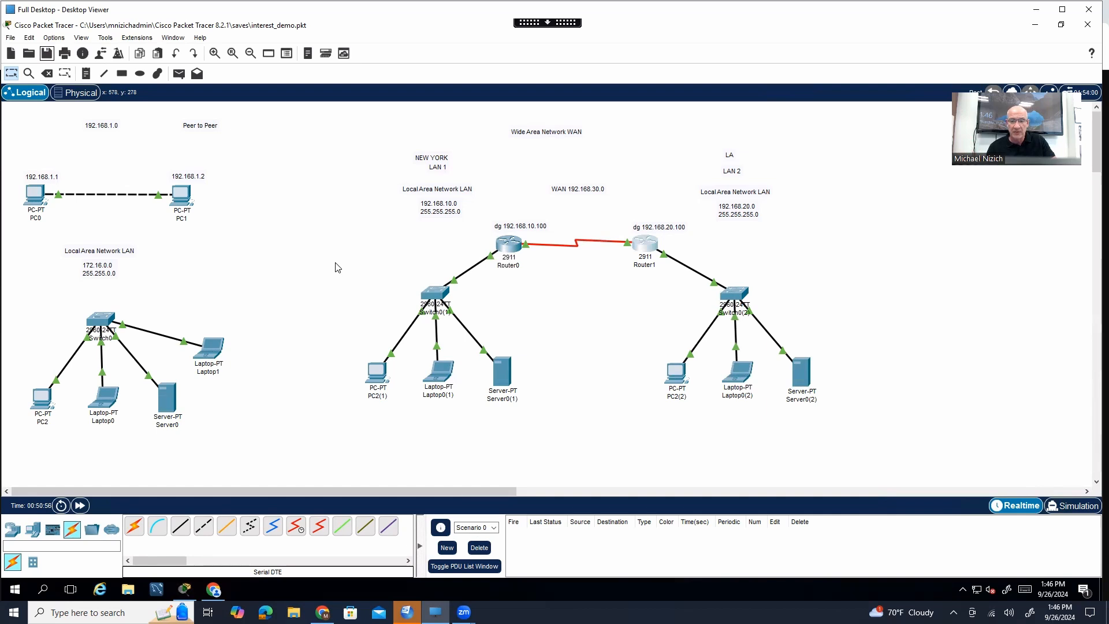
Test the New York LAN with simple PDUs from PC2(1) to Laptop0(1) and to Router0, and clear the PDU list
{"action": "left_click", "coordinate": [179, 75]}
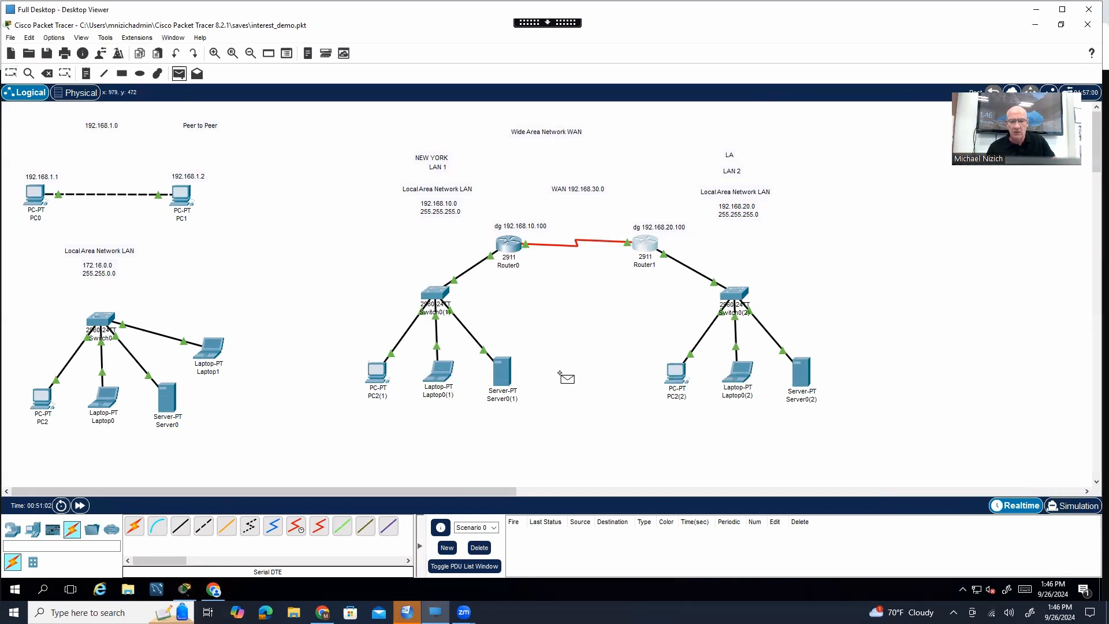
{"action": "left_click", "coordinate": [376, 370]}
{"action": "left_click", "coordinate": [447, 373]}
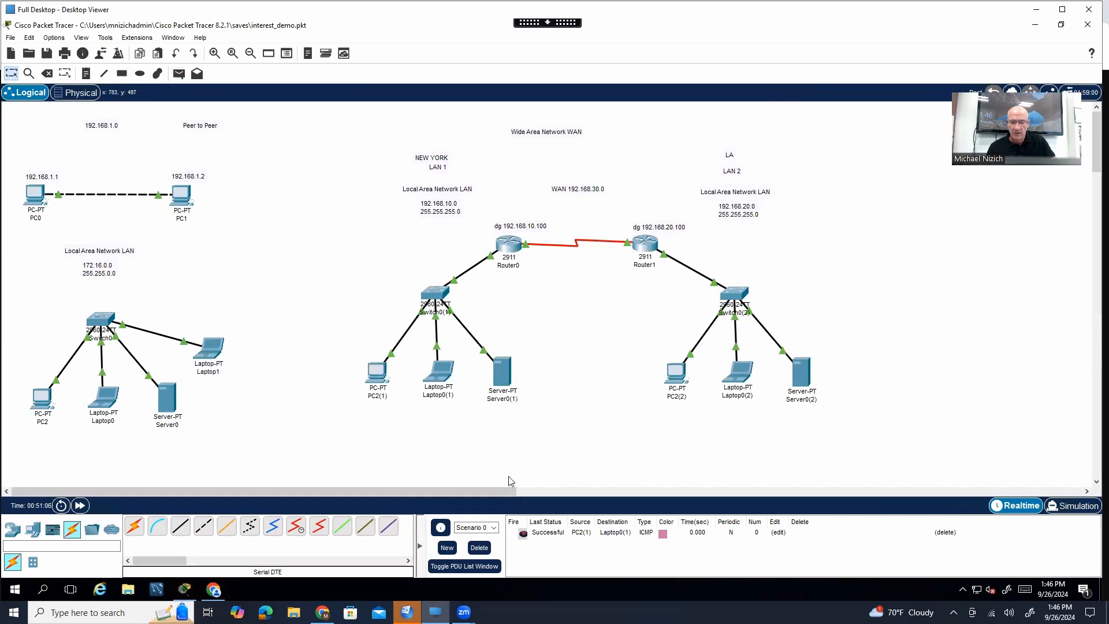
{"action": "left_click", "coordinate": [179, 74]}
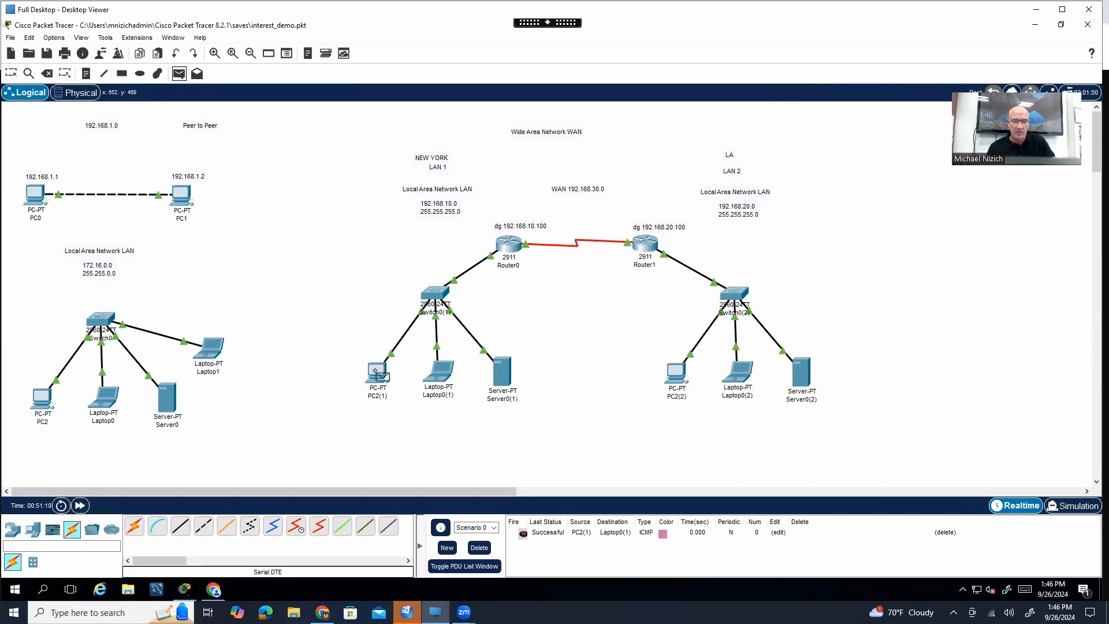
{"action": "left_click", "coordinate": [377, 371]}
{"action": "left_click", "coordinate": [511, 250]}
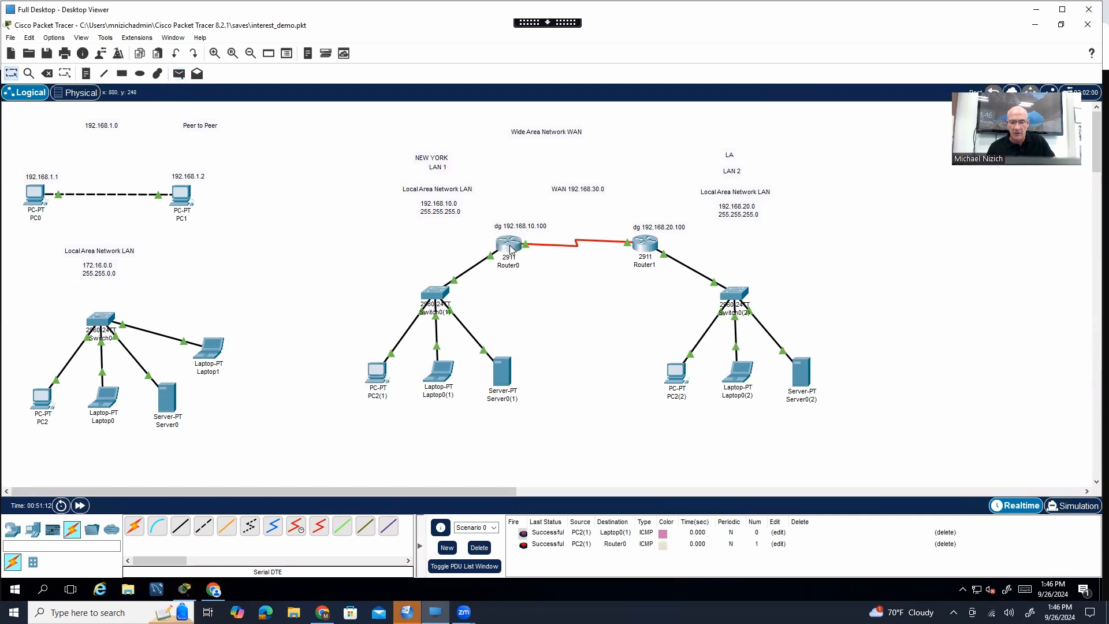
{"action": "left_click", "coordinate": [479, 548]}
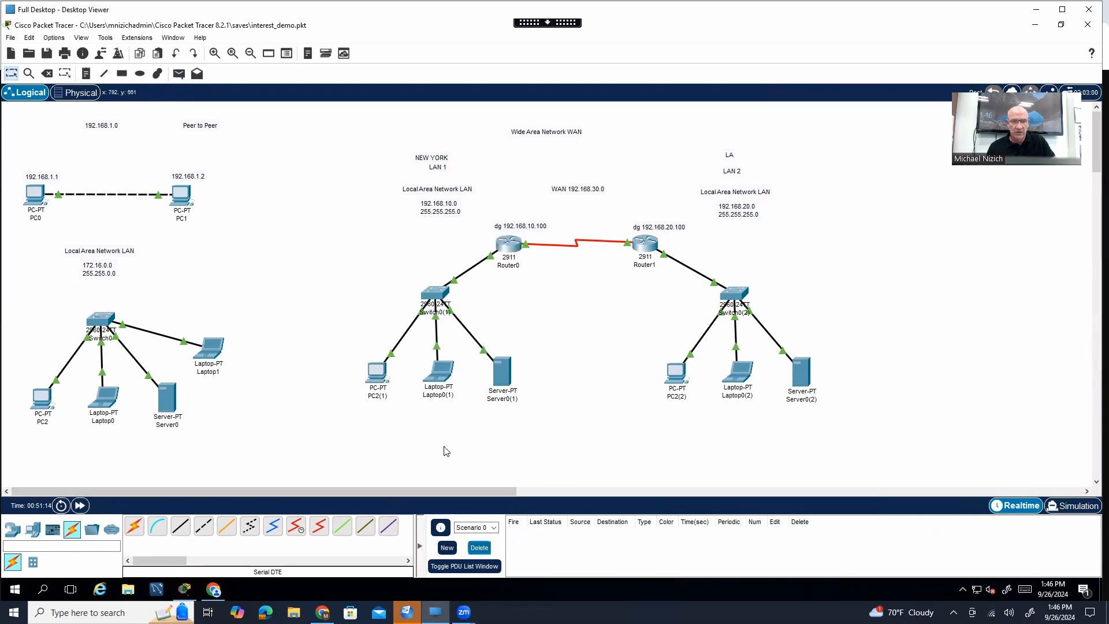
Test the WAN link with a simple PDU from PC2(1) to Router1 and clear the PDU list
{"action": "left_click", "coordinate": [179, 74]}
{"action": "left_click", "coordinate": [379, 372]}
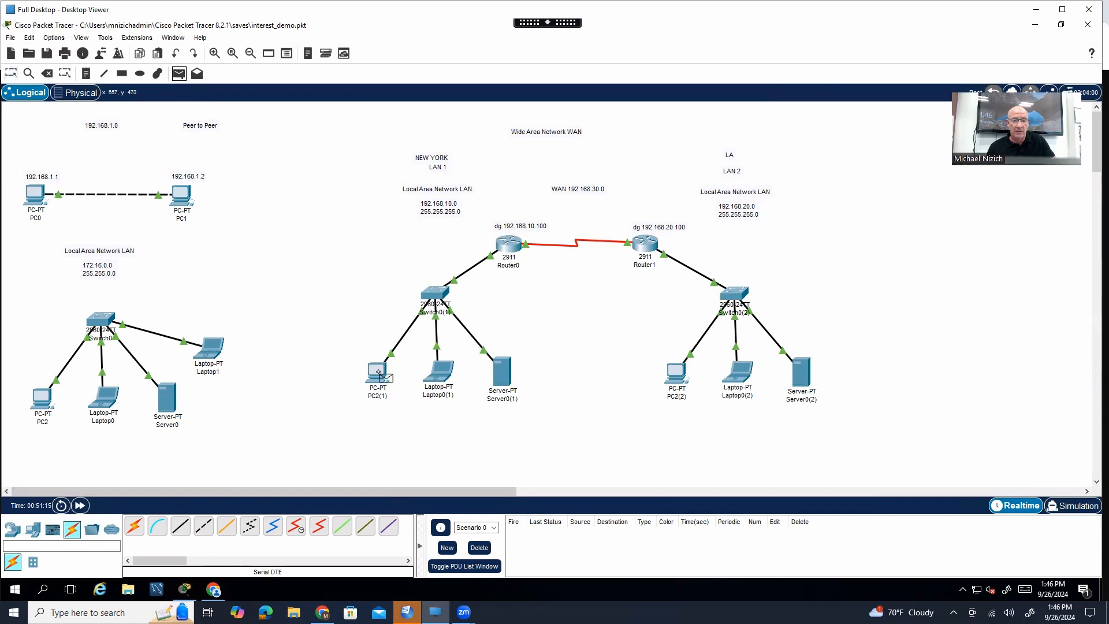
{"action": "left_click", "coordinate": [645, 243]}
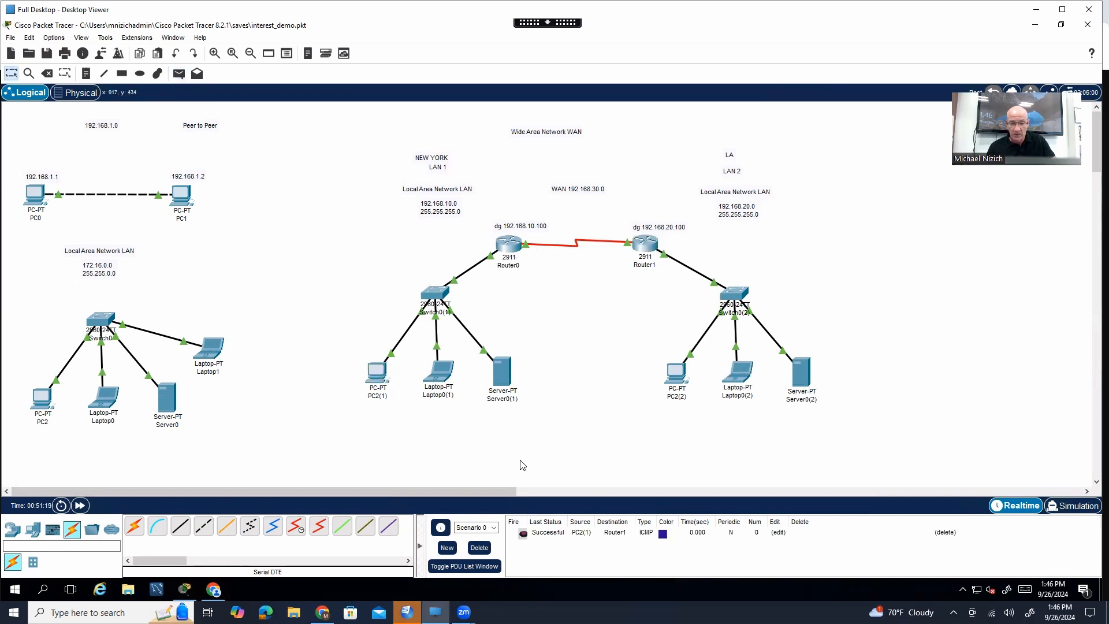
{"action": "left_click", "coordinate": [486, 549]}
Send a simple PDU from PC2(1) to PC2(2) in the LA LAN twice and clear the PDU list
{"action": "left_click", "coordinate": [179, 73]}
{"action": "left_click", "coordinate": [381, 364]}
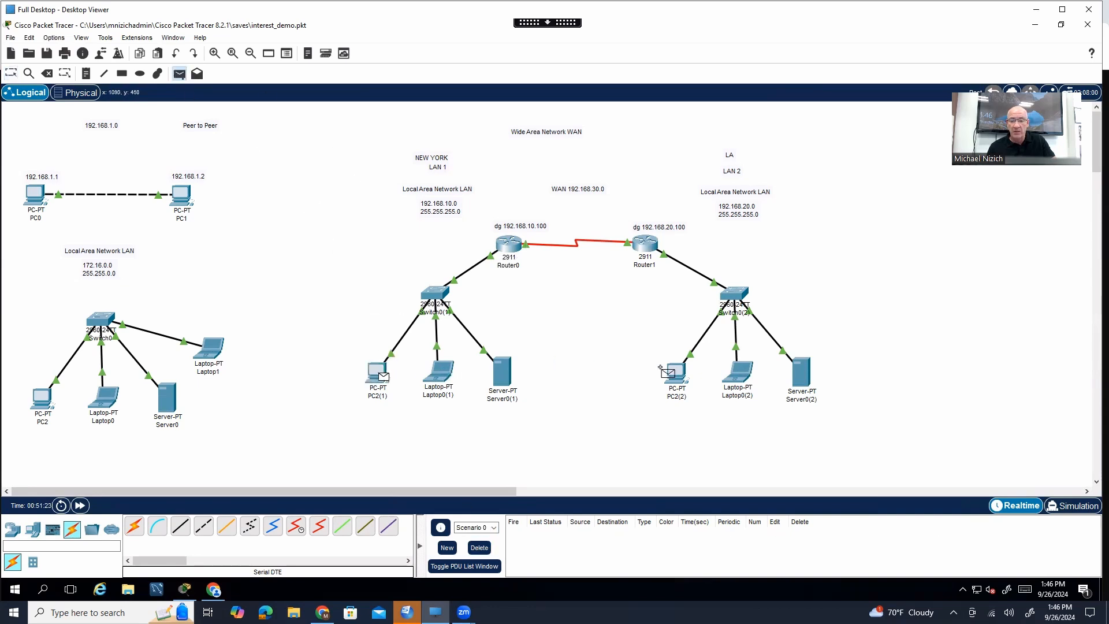
{"action": "left_click", "coordinate": [680, 374]}
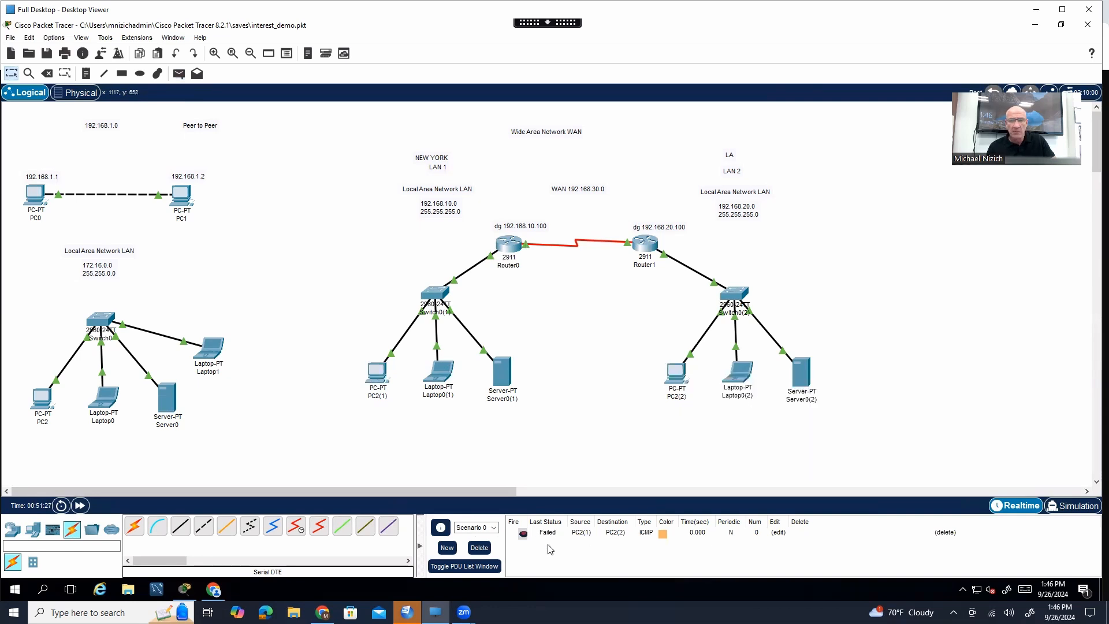
{"action": "left_click", "coordinate": [179, 74]}
{"action": "left_click", "coordinate": [380, 361]}
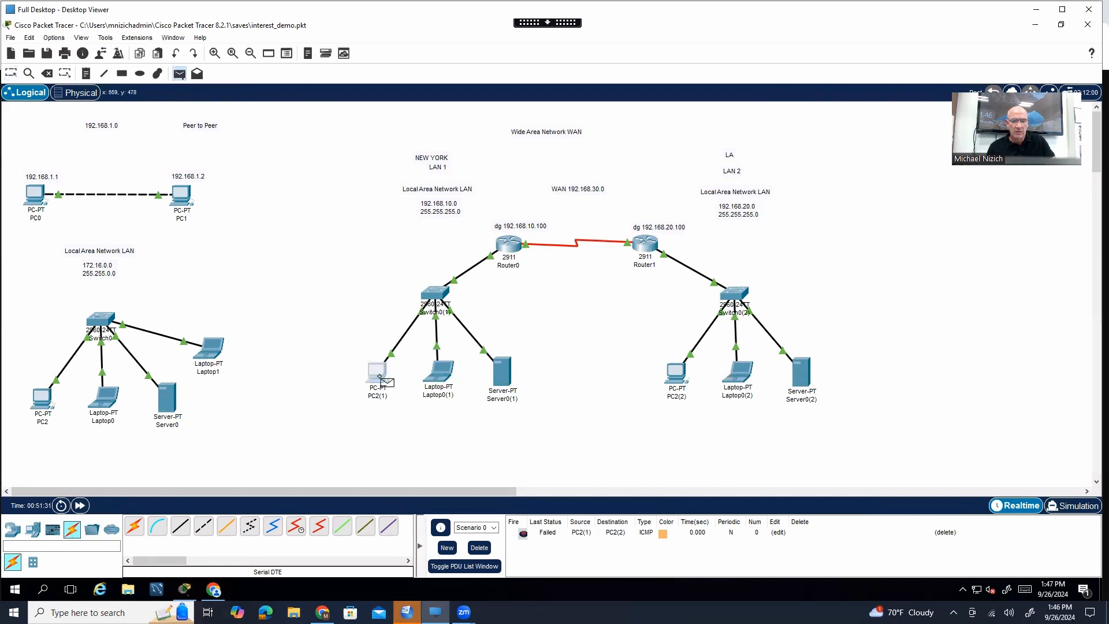
{"action": "left_click", "coordinate": [682, 376]}
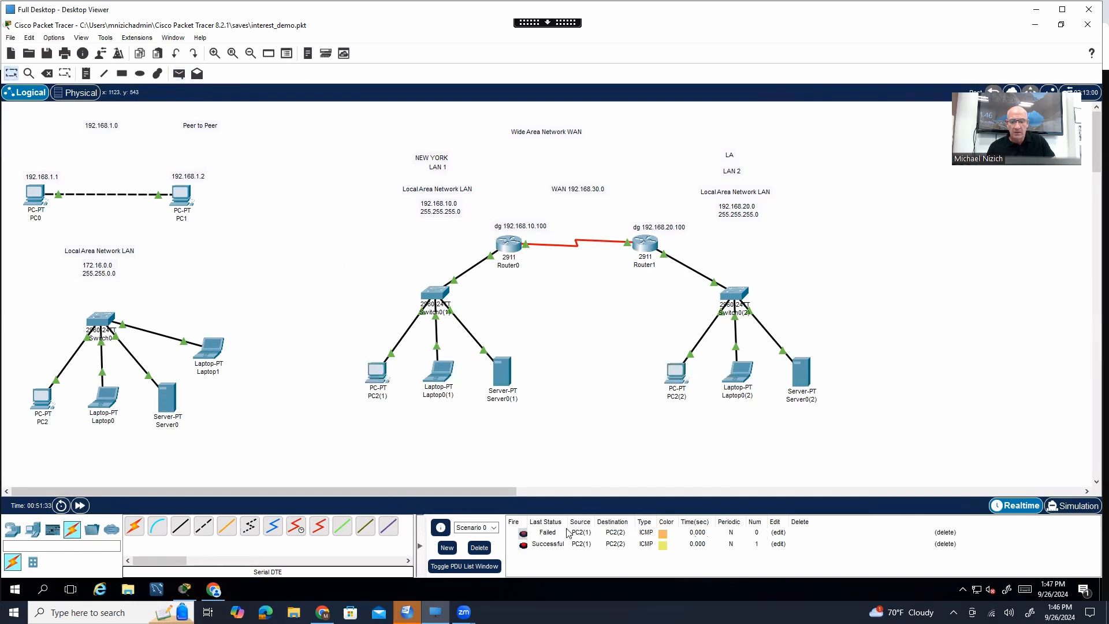
{"action": "left_click", "coordinate": [479, 547]}
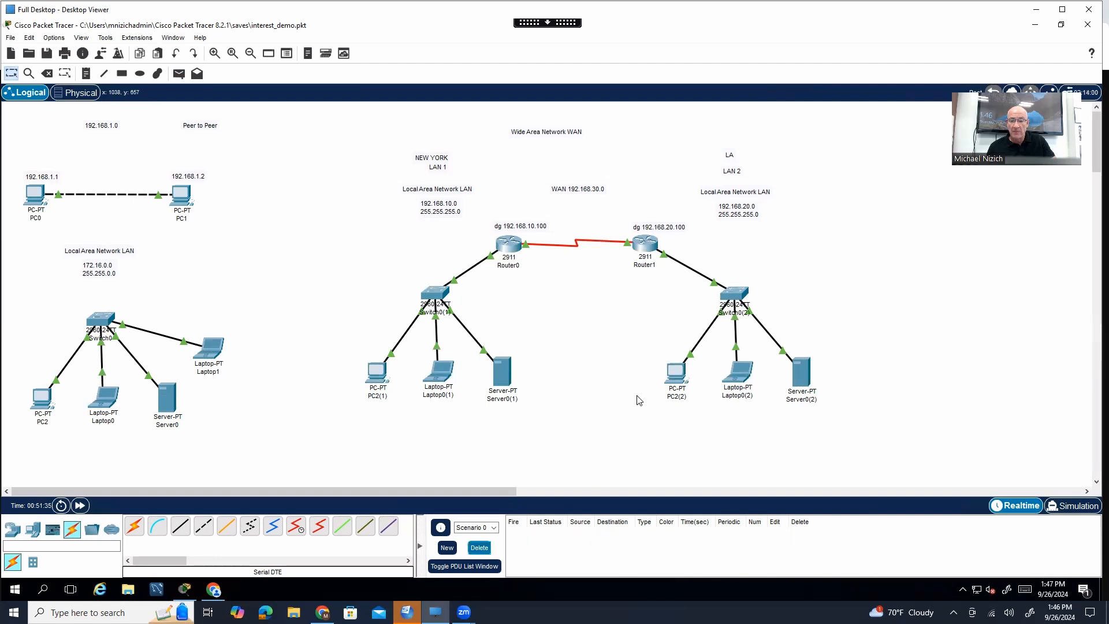
Send a simple PDU from Laptop0(1) in New York to Laptop0(2) in LA twice and clear the PDU list
{"action": "left_click", "coordinate": [181, 74]}
{"action": "left_click", "coordinate": [440, 373]}
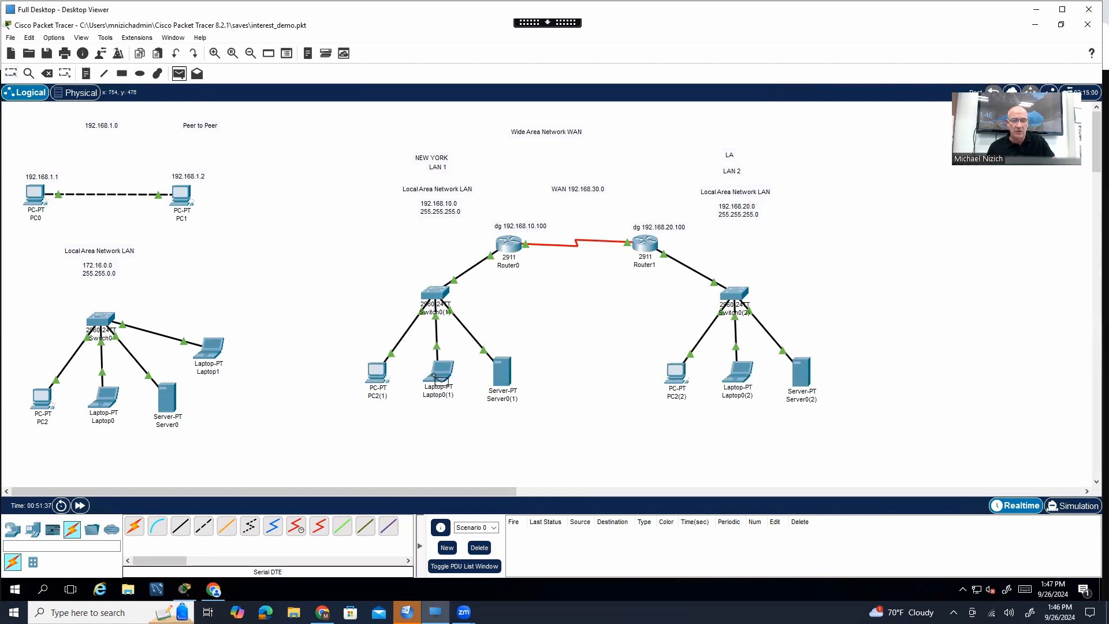
{"action": "left_click", "coordinate": [744, 376]}
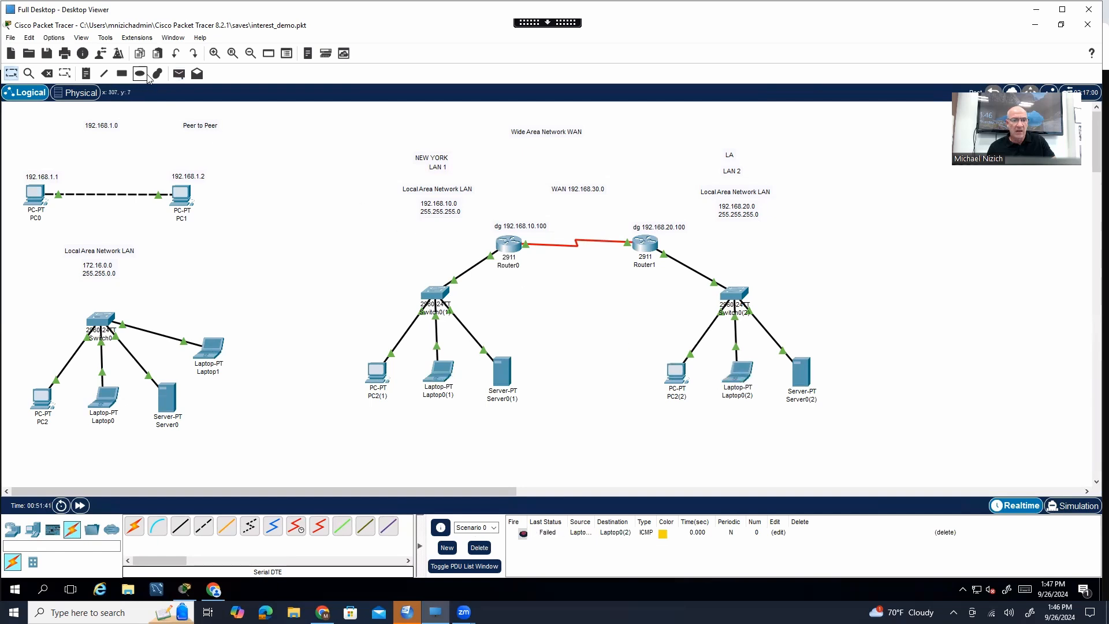
{"action": "left_click", "coordinate": [179, 73]}
{"action": "left_click", "coordinate": [438, 370]}
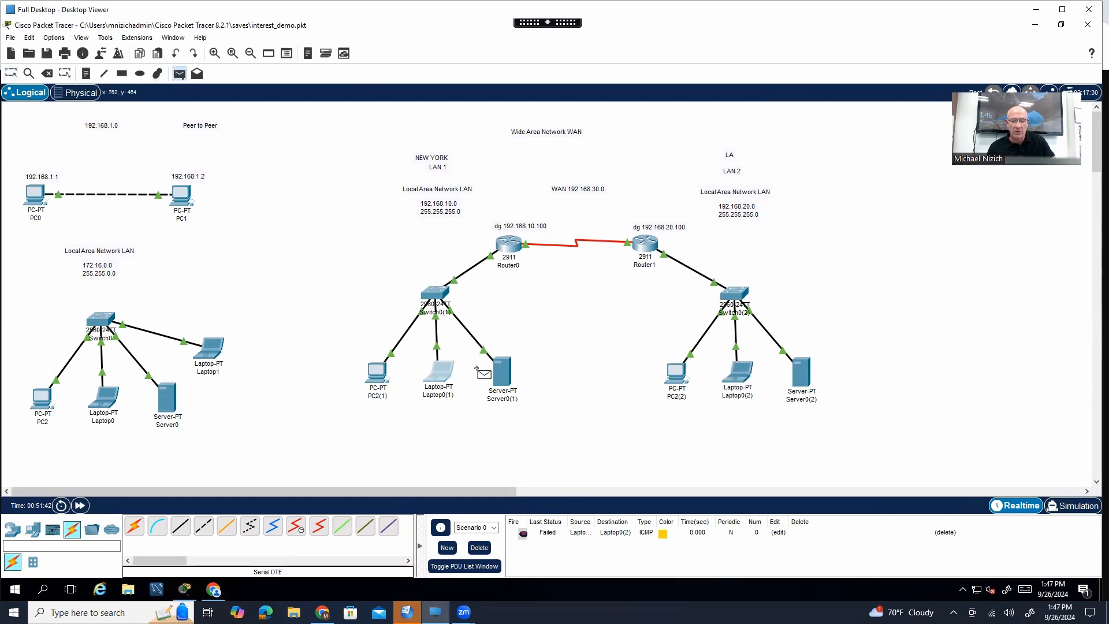
{"action": "left_click", "coordinate": [739, 374]}
{"action": "left_click", "coordinate": [479, 548]}
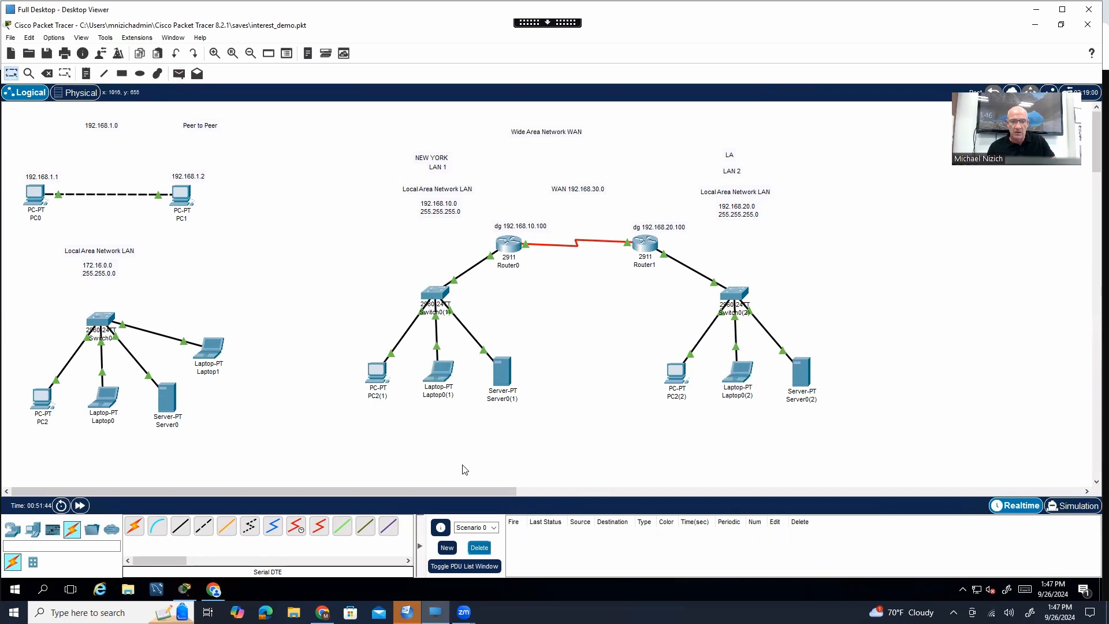
Retest with one simple PDU from PC2(1) to PC2(2), clear the PDU list and save the file
{"action": "left_click", "coordinate": [179, 73]}
{"action": "left_click", "coordinate": [378, 371]}
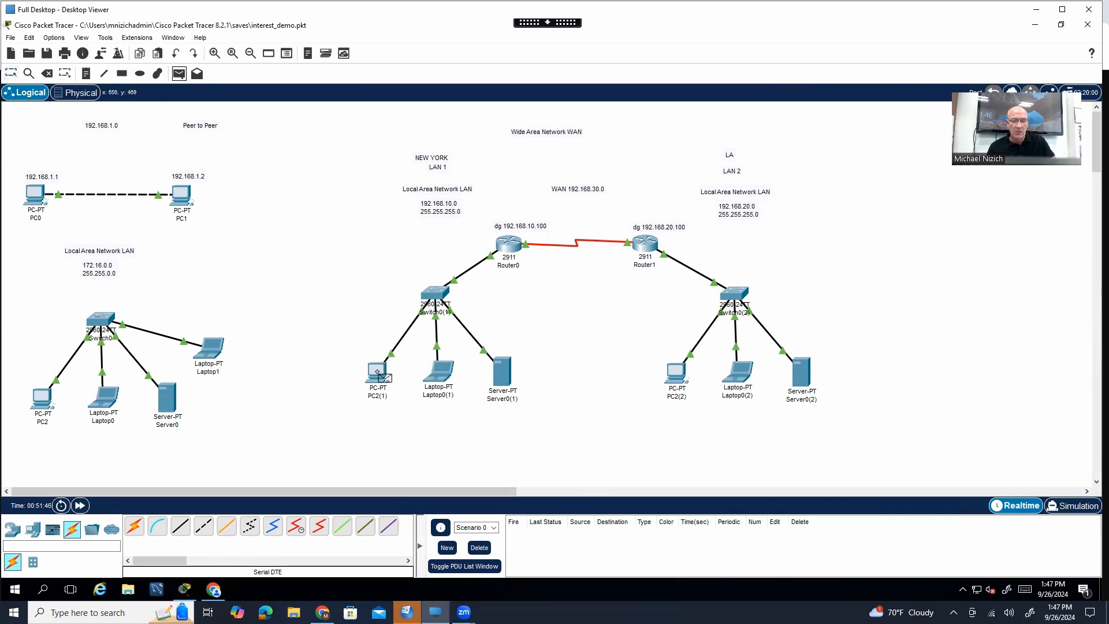
{"action": "left_click", "coordinate": [680, 376]}
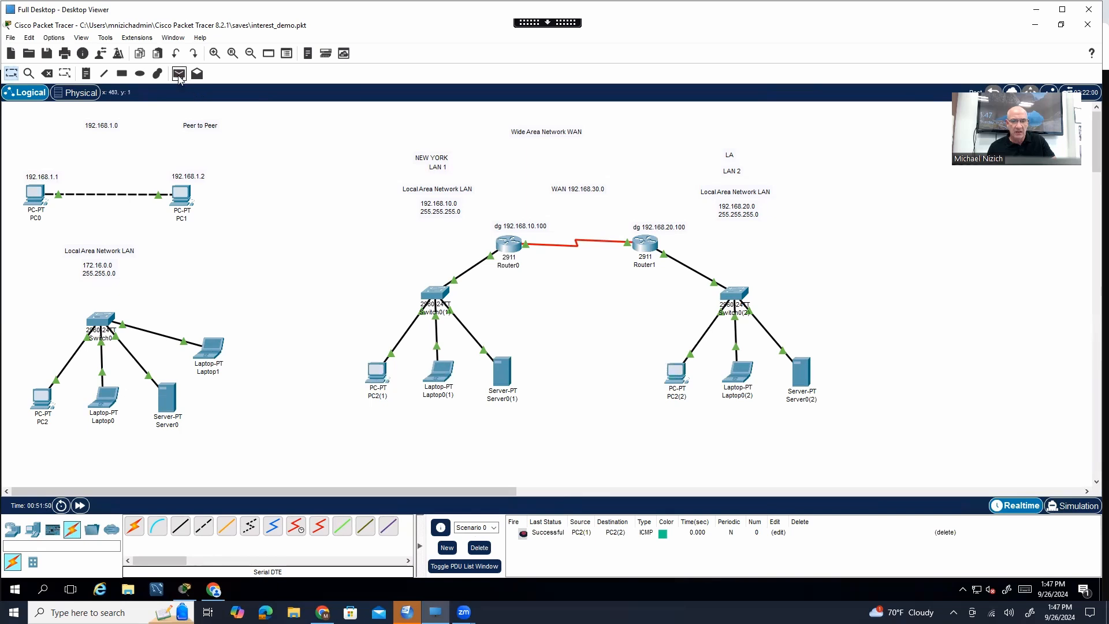
{"action": "left_click", "coordinate": [479, 548]}
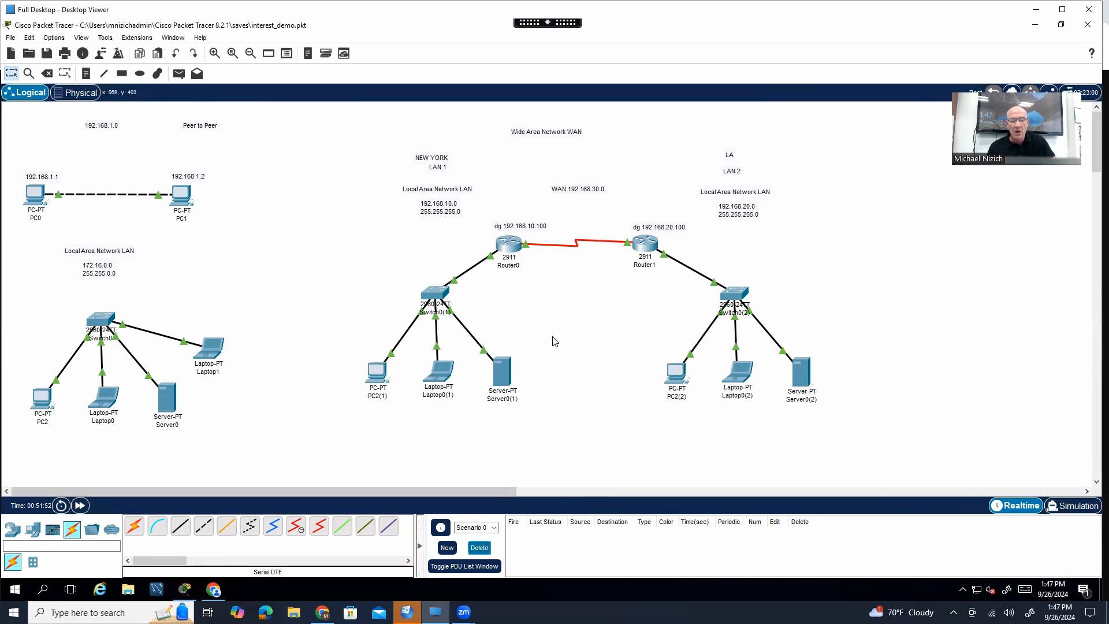
{"action": "left_click", "coordinate": [50, 59]}
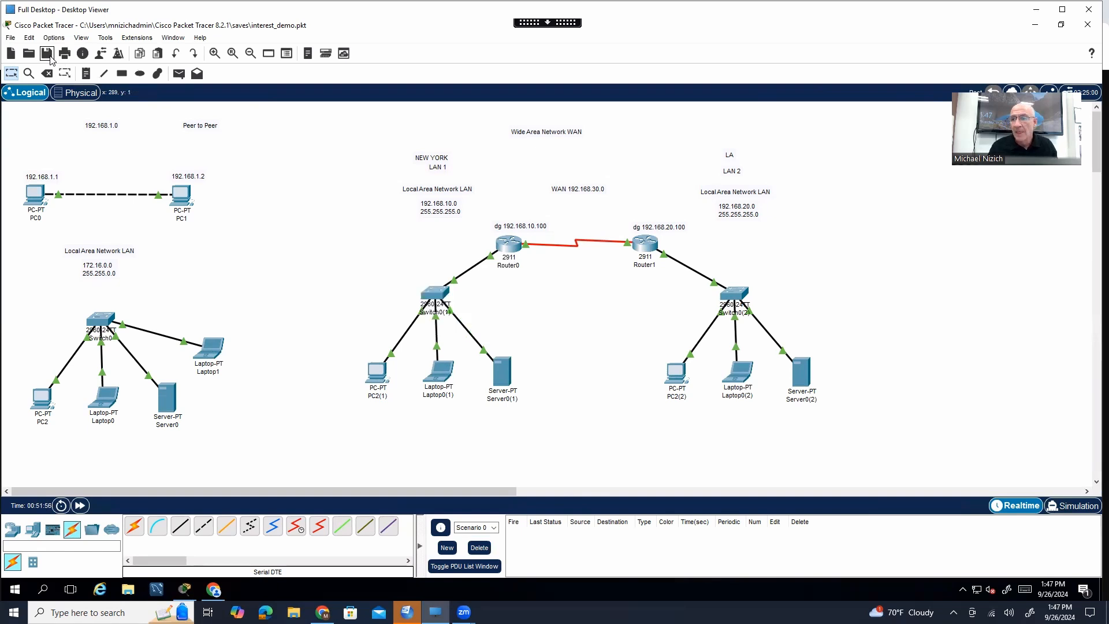